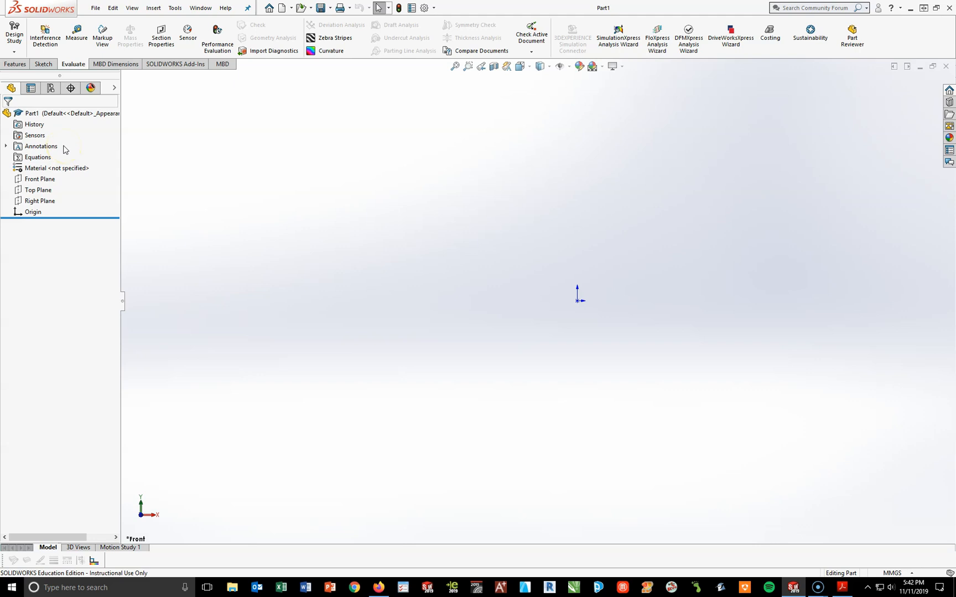
Start a new sketch on the Front Plane.
left_click(40, 183)
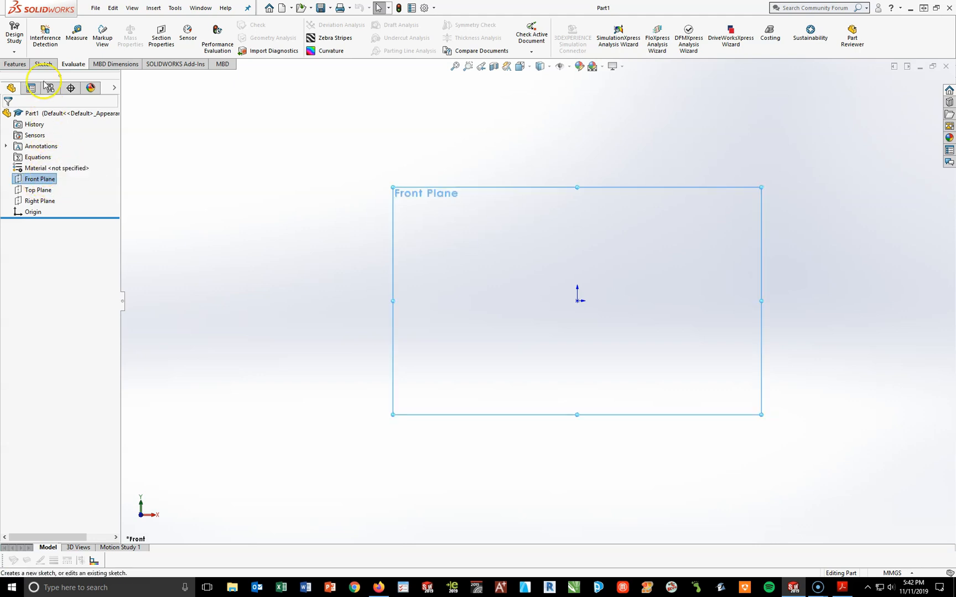
left_click(38, 178)
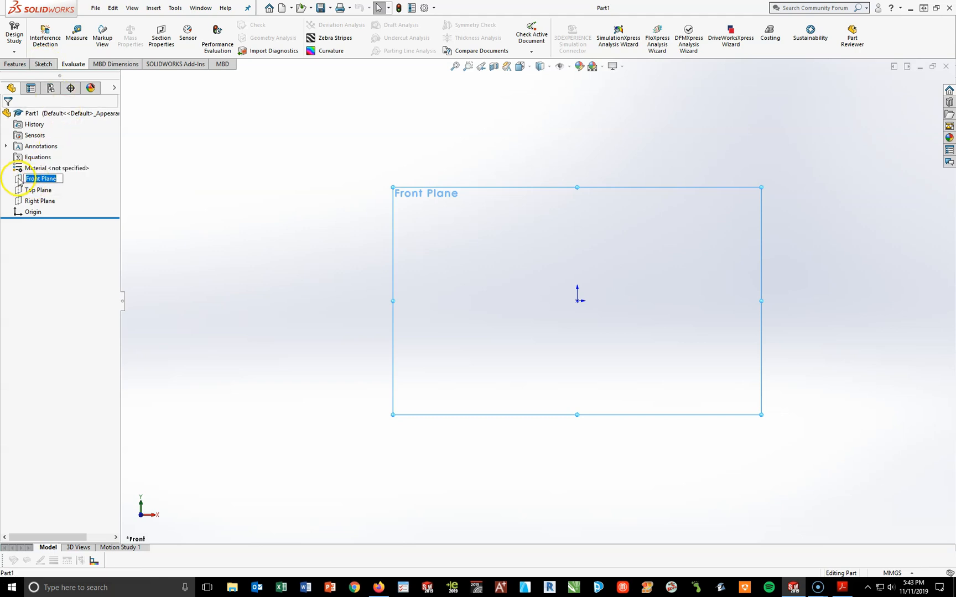
left_click(19, 180)
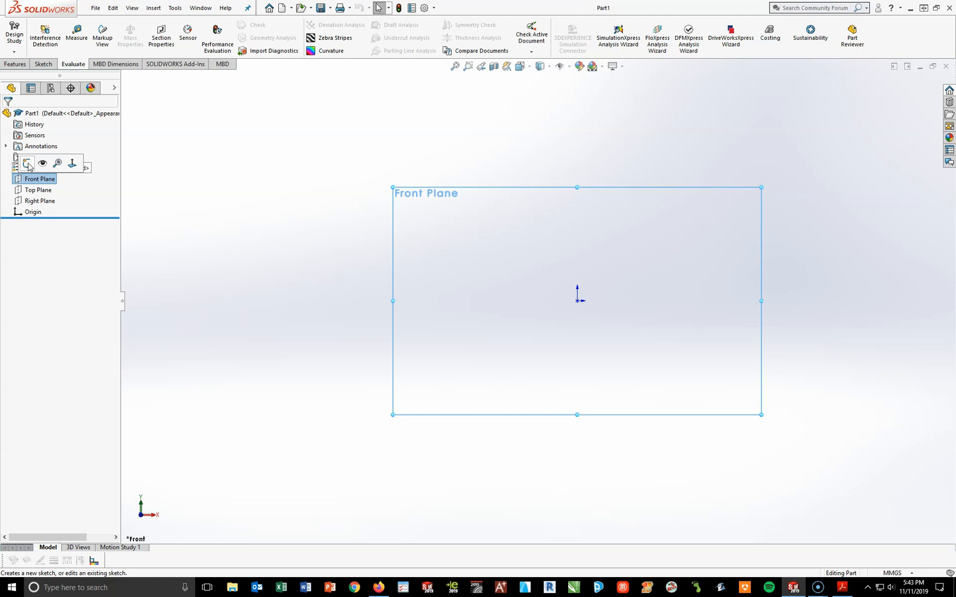
left_click(27, 164)
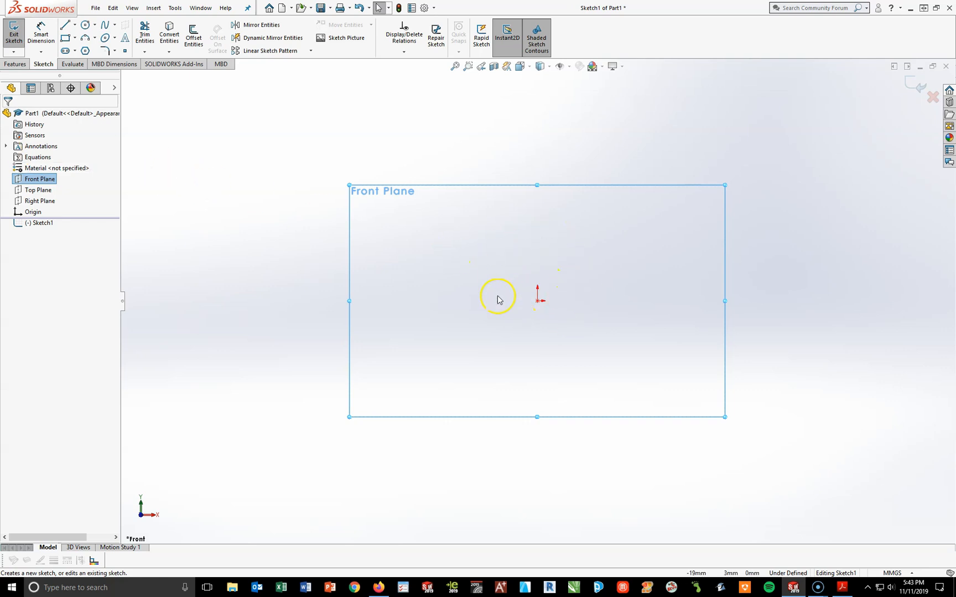
Sketch connected lines from the origin: horizontal base, vertical side about 40 mm, horizontal ledge about 35 mm, and diagonal about 71 mm at 135°.
left_click(64, 25)
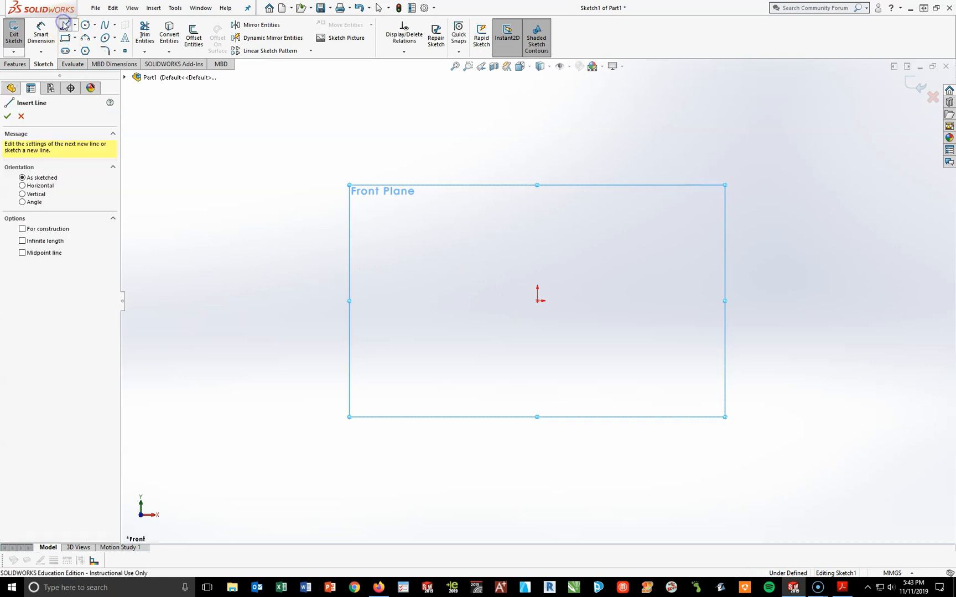
left_click(538, 301)
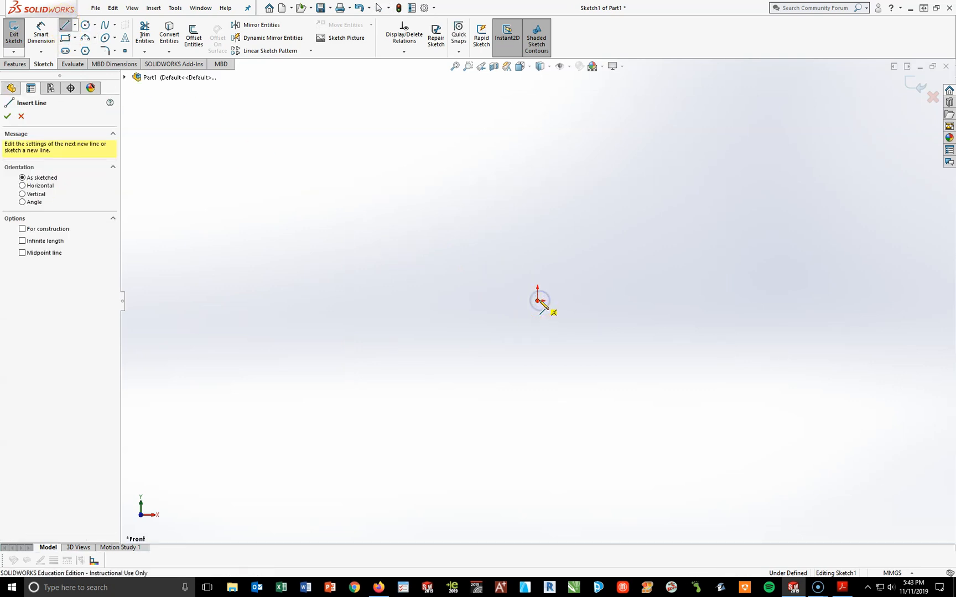
left_click(742, 301)
left_click(742, 217)
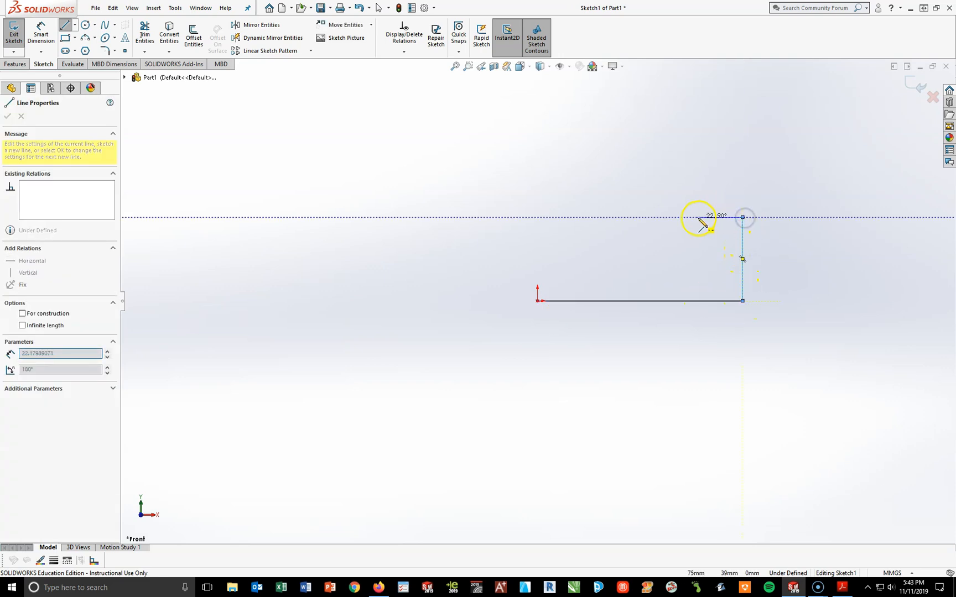
left_click(668, 217)
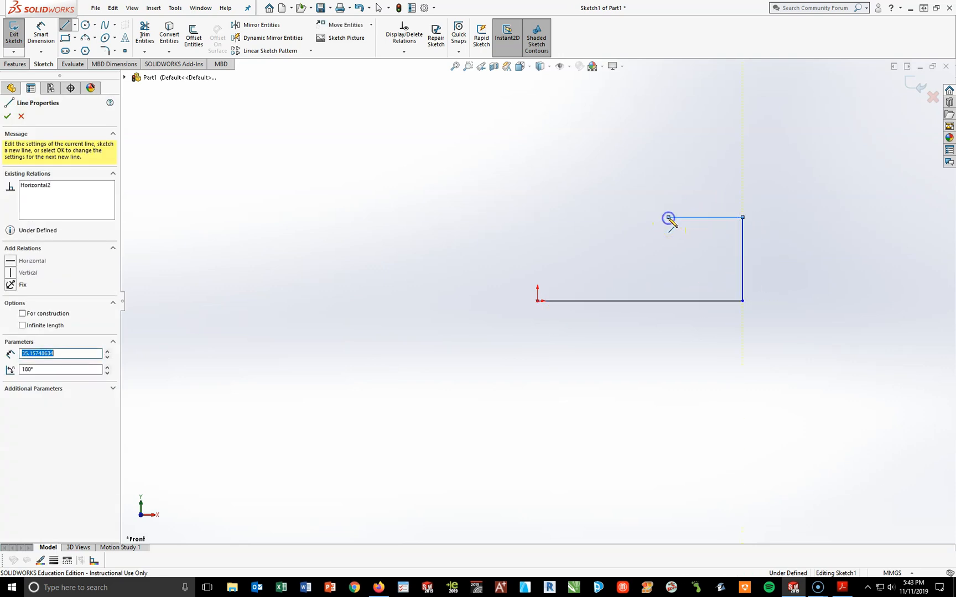
left_click(564, 112)
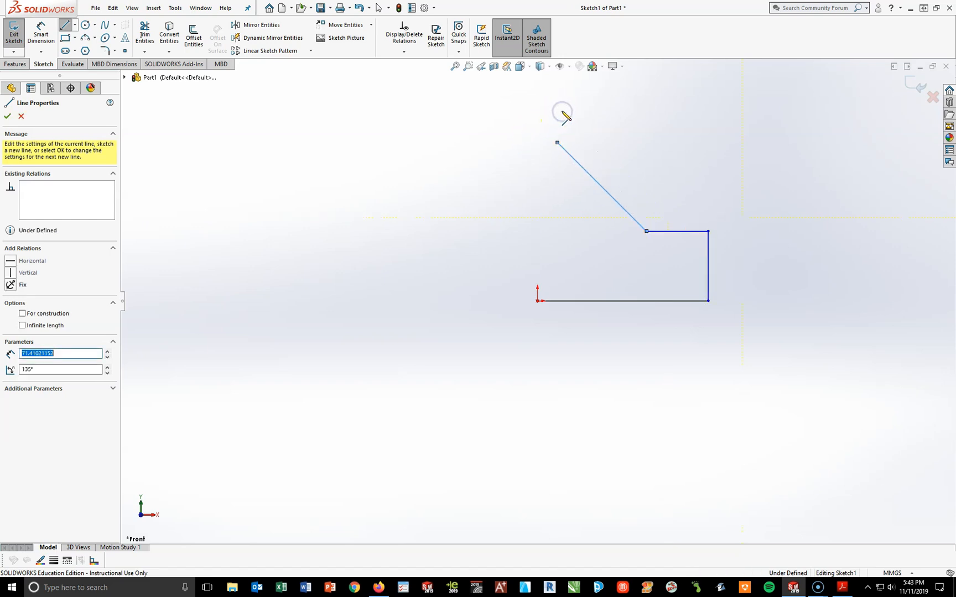
Continue with a short vertical, a top edge about 43 mm, the long left side and a bottom-left notch, closing the profile at the origin.
left_click(557, 112)
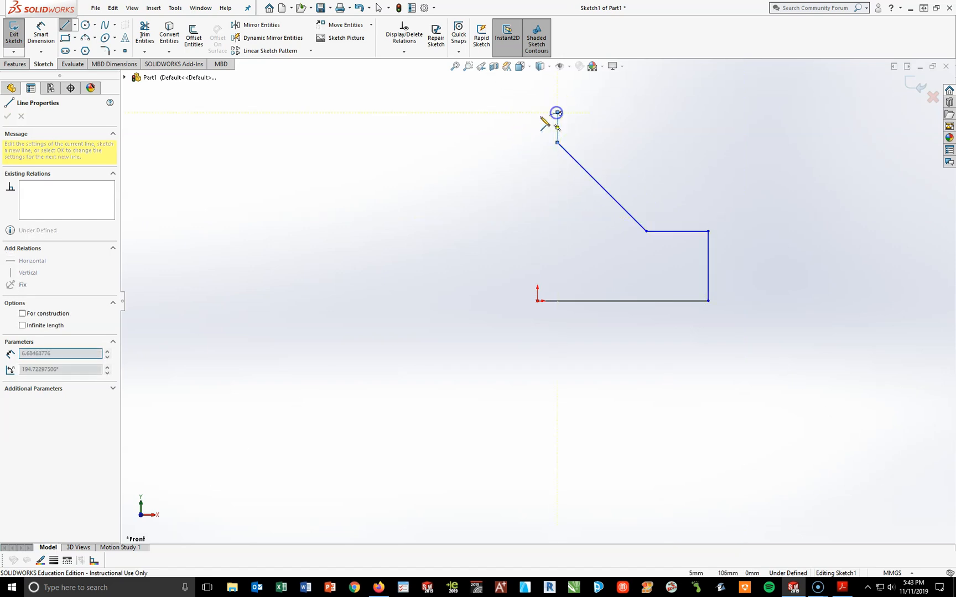
double_click(482, 113)
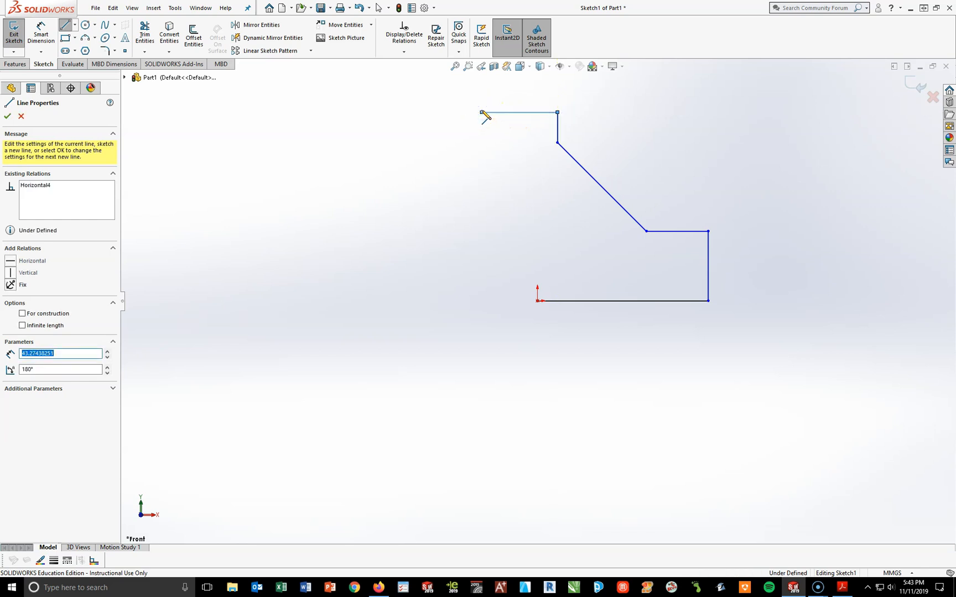
left_click(482, 113)
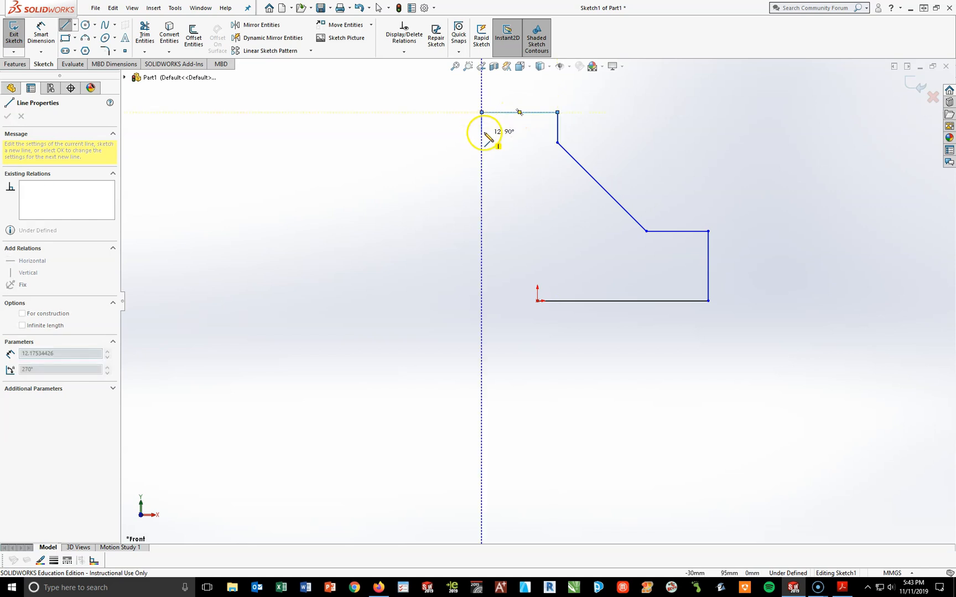
left_click(481, 259)
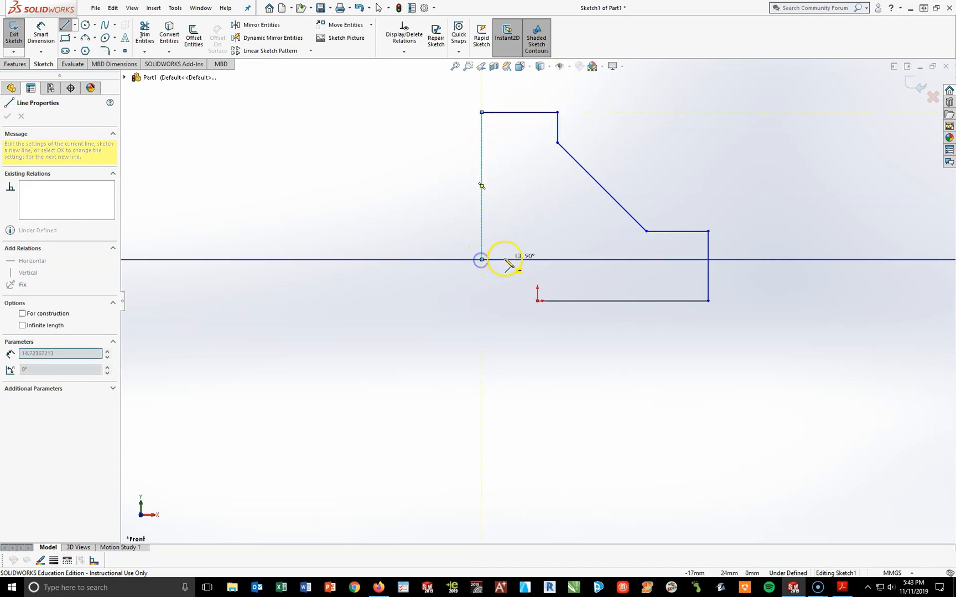
left_click(537, 259)
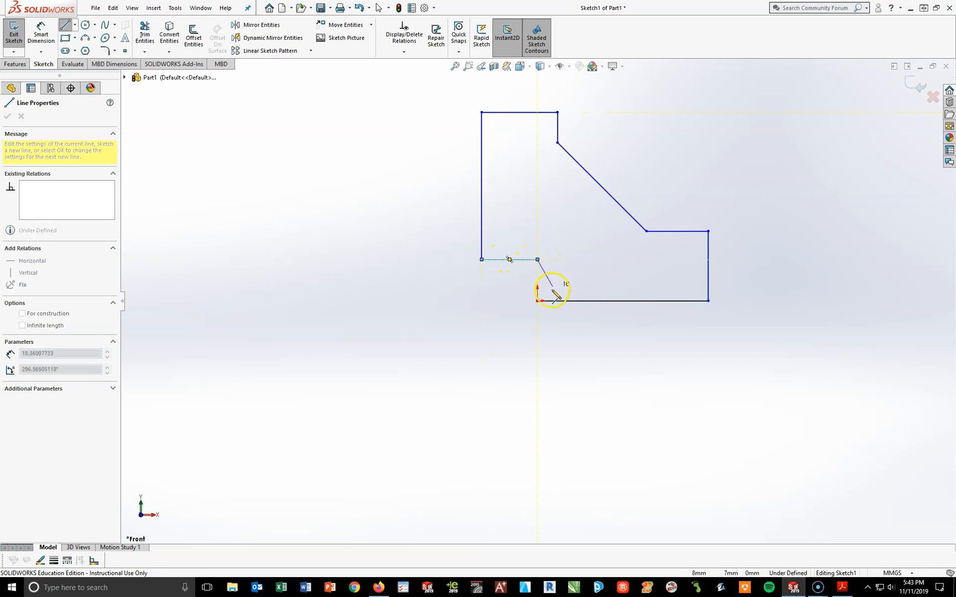
left_click(537, 301)
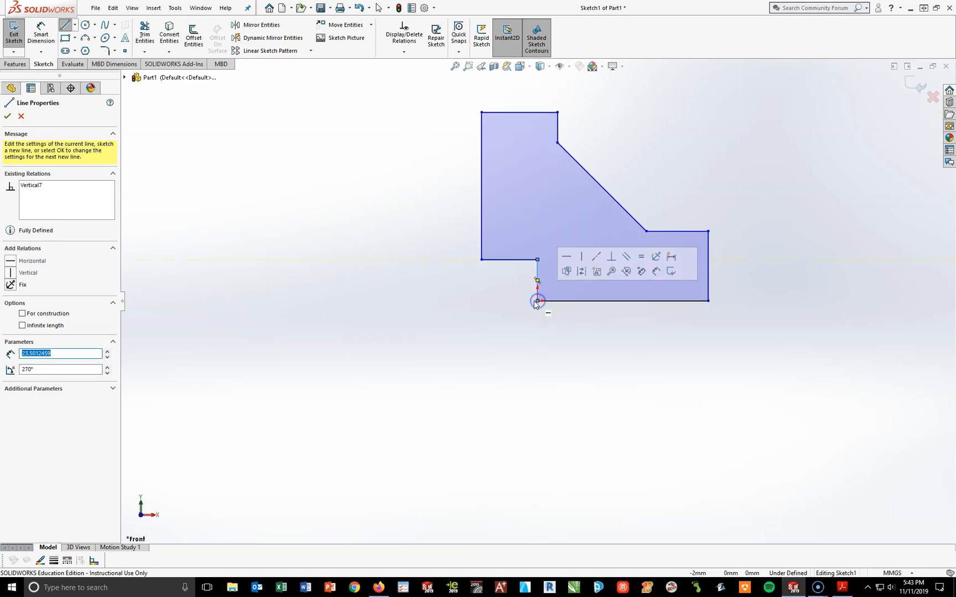
key("Escape")
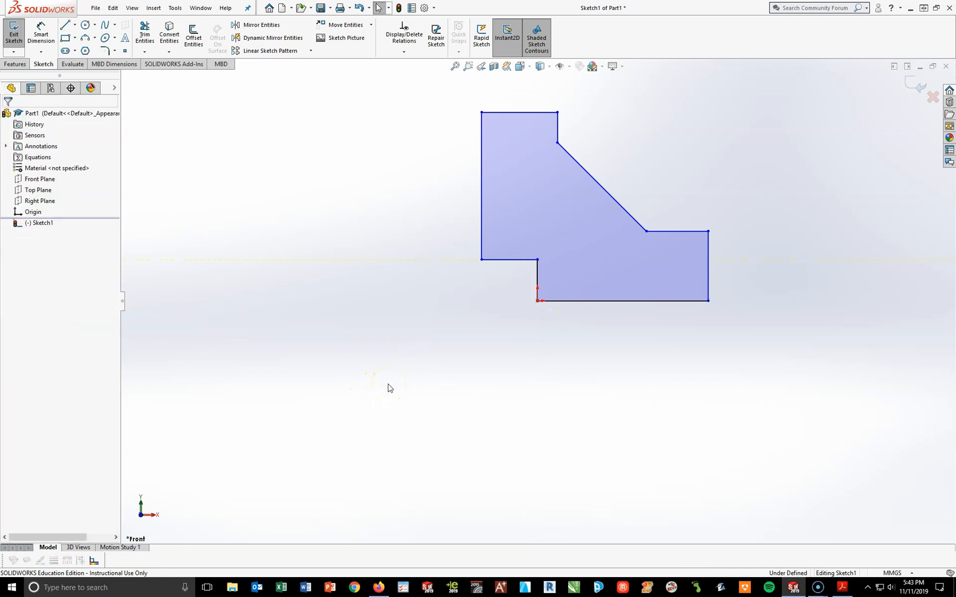
key("f")
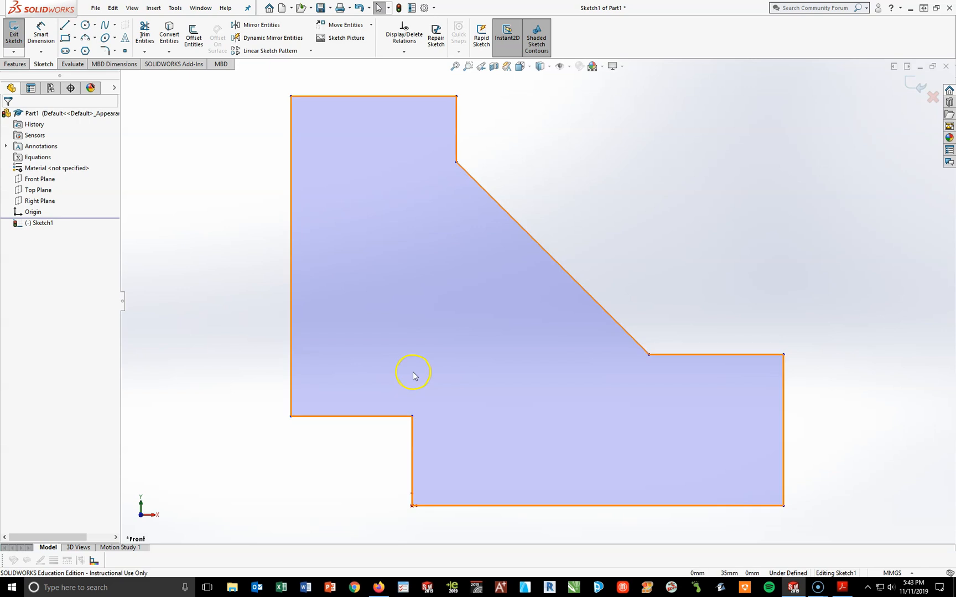
key("z")
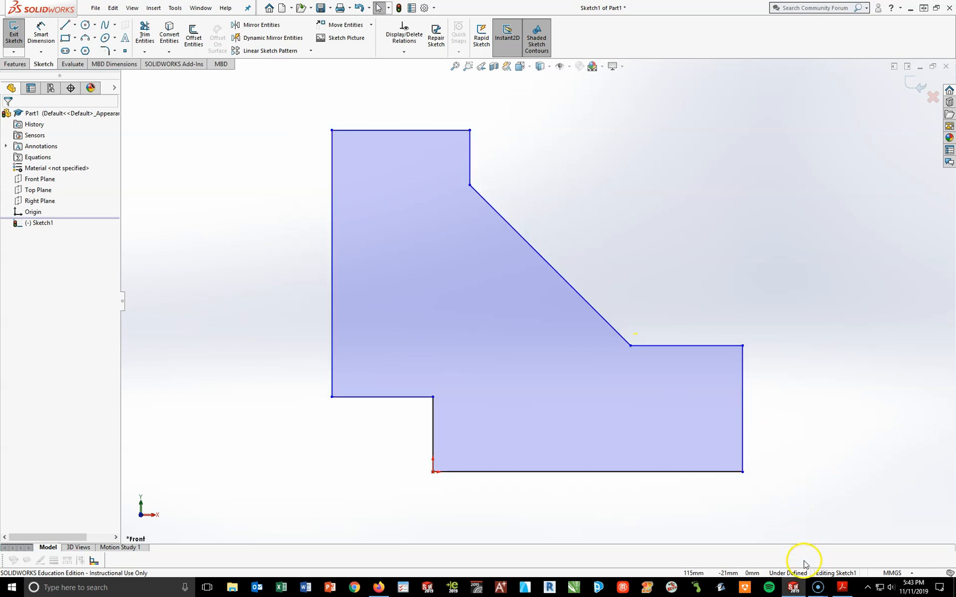
Look up Part 1's D value in the ACC_6 PDF in Adobe Acrobat Reader and return to SOLIDWORKS.
left_click(842, 588)
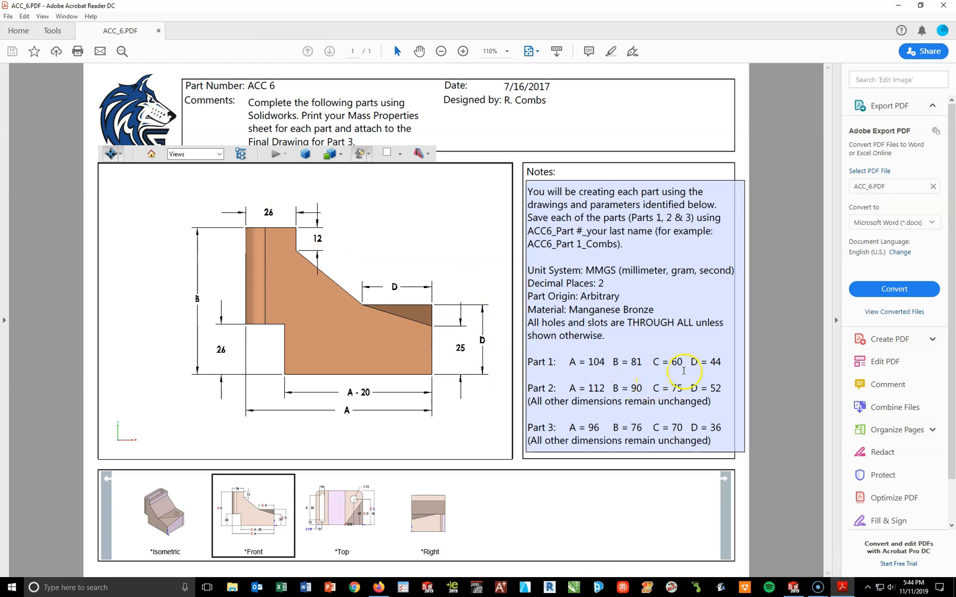
left_click_drag(721, 362, 706, 363)
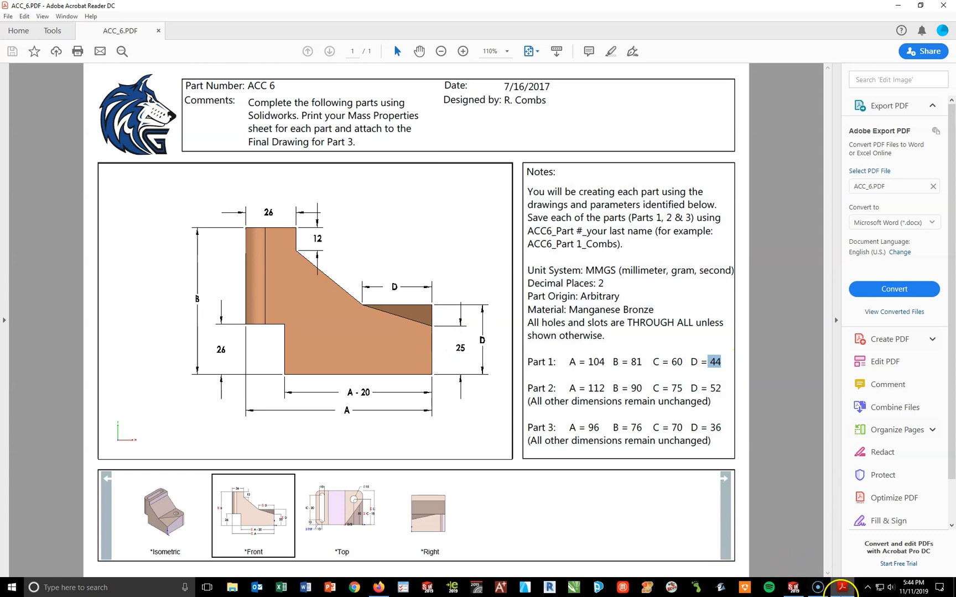
left_click(797, 589)
Dimension the profile's right vertical edge and the horizontal ledge above it at 44 mm each.
left_click(37, 32)
left_click(743, 382)
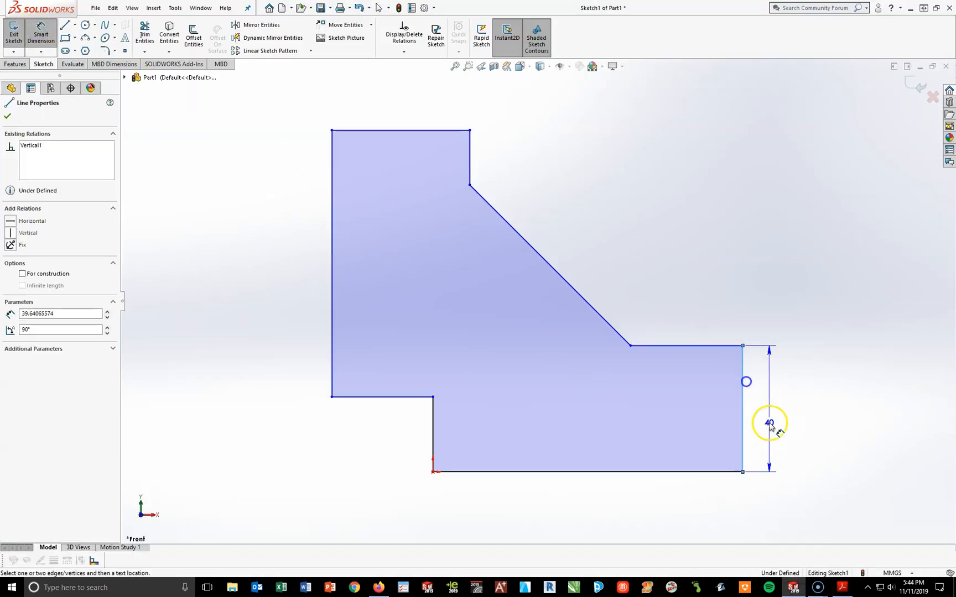
left_click(795, 410)
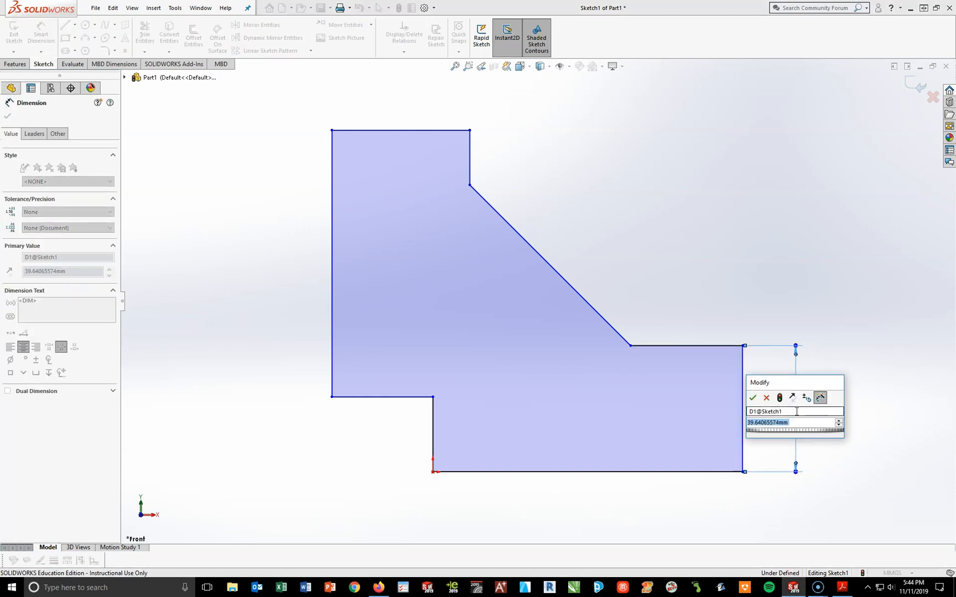
type("44")
key("Return")
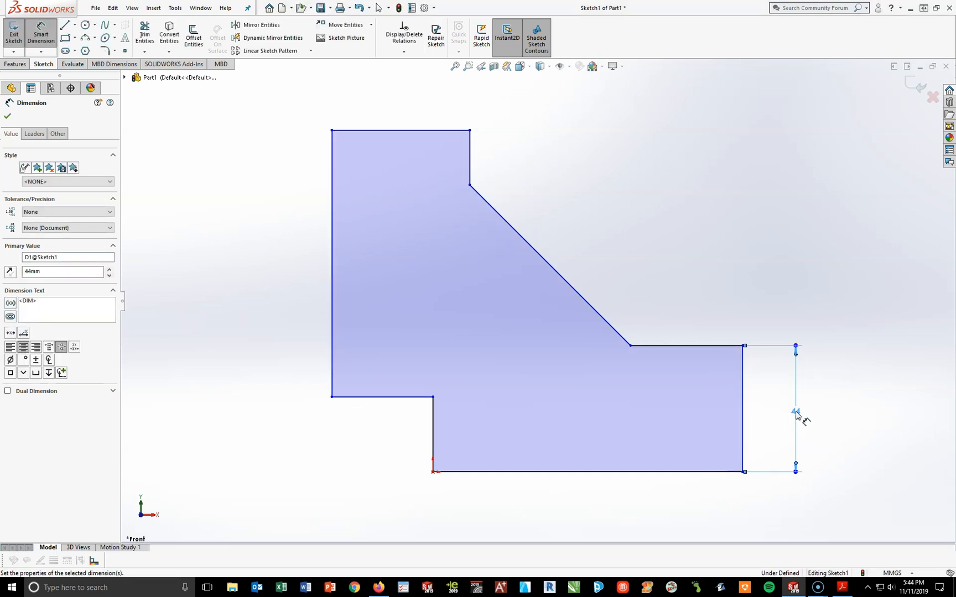
left_click(685, 346)
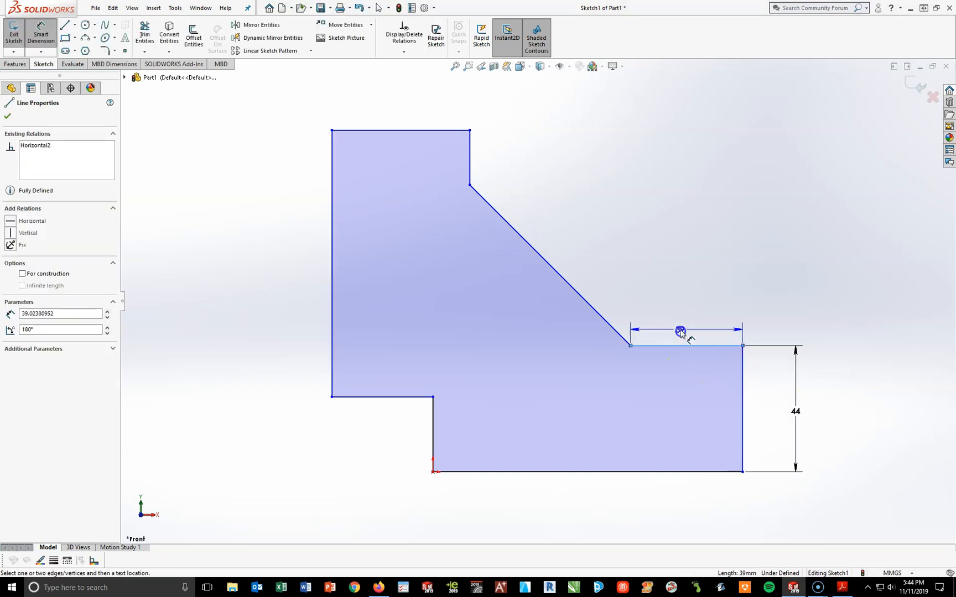
left_click(679, 314)
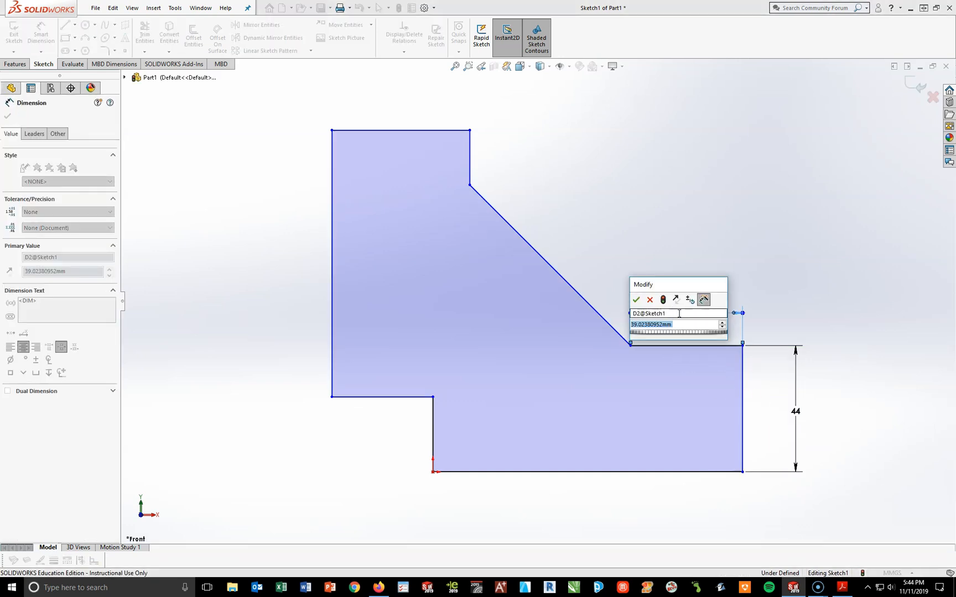
type("44")
key("Return")
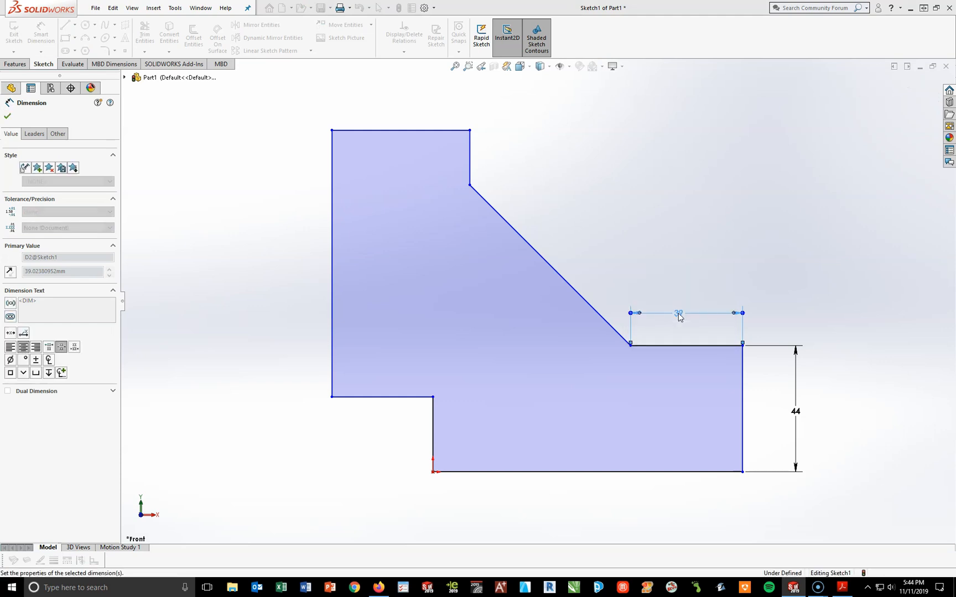
Dimension the short vertical edge above the diagonal at 12 mm and the profile's top edge at 26 mm.
left_click(457, 150)
left_click(500, 157)
type("12")
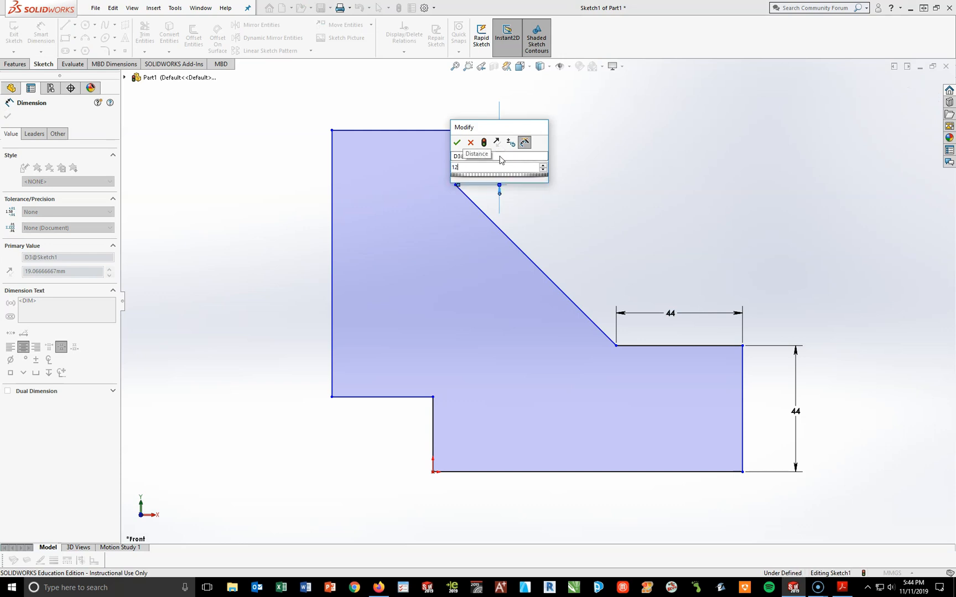
key("Return")
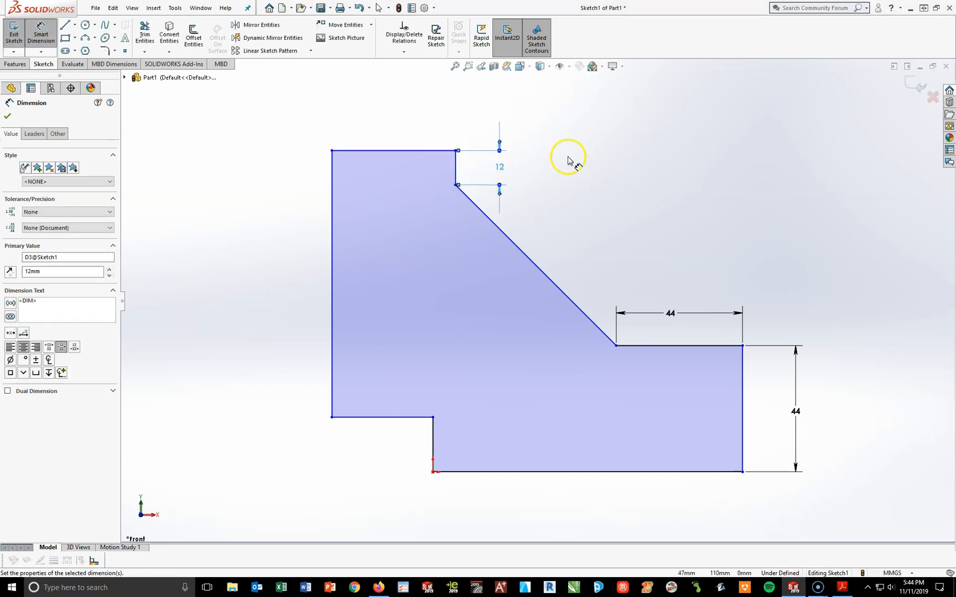
left_click(423, 154)
left_click(397, 121)
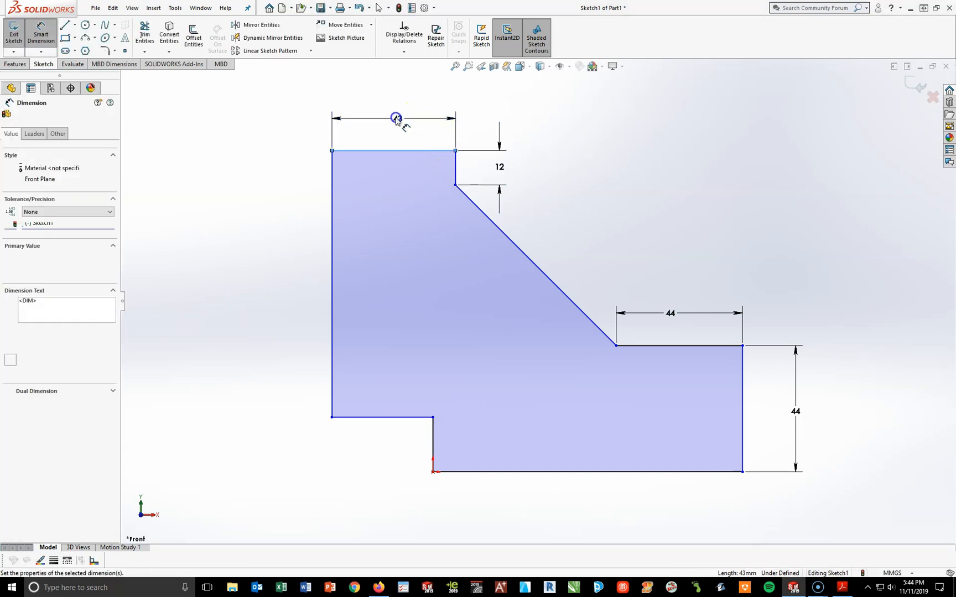
type("26")
key("Return")
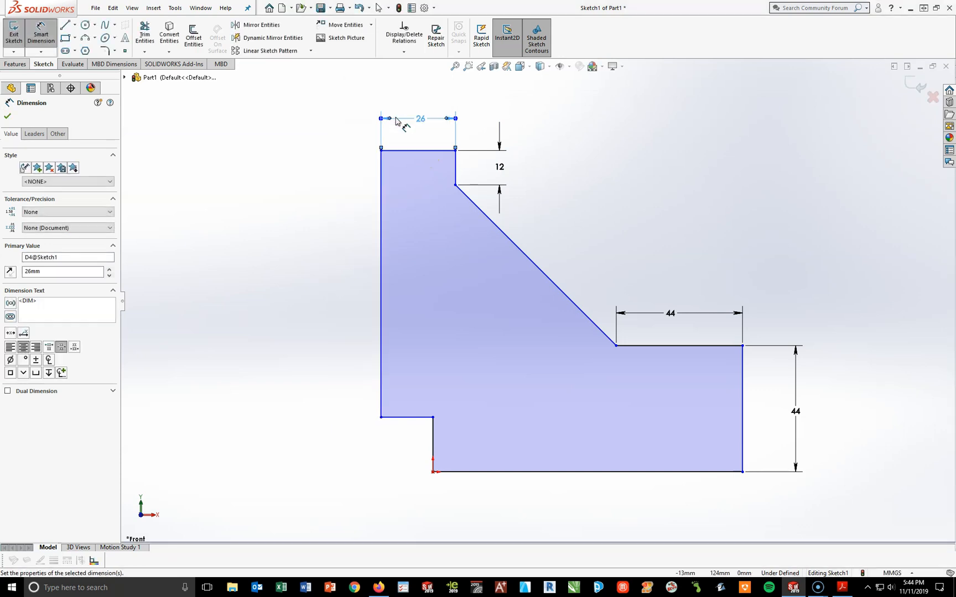
Check Part 1's B value in the ACC_6 PDF, return to SOLIDWORKS and dimension the profile's overall height at 81 mm.
left_click(842, 587)
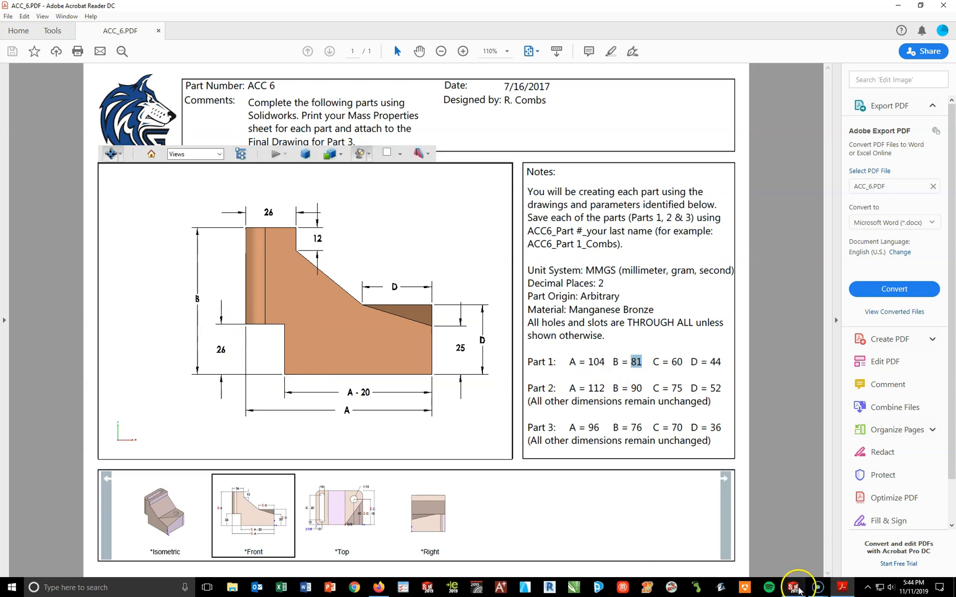
left_click(794, 587)
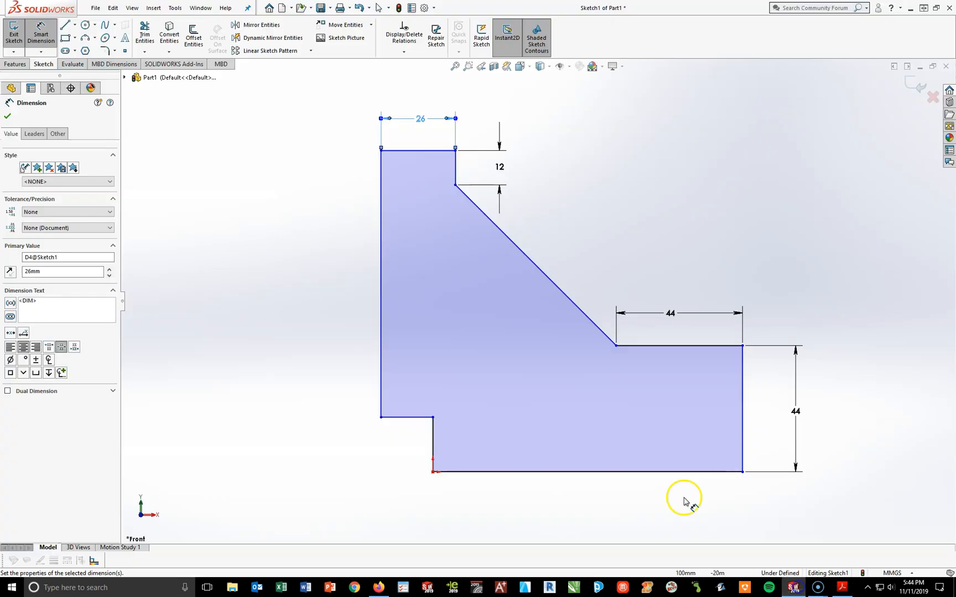
left_click(416, 151)
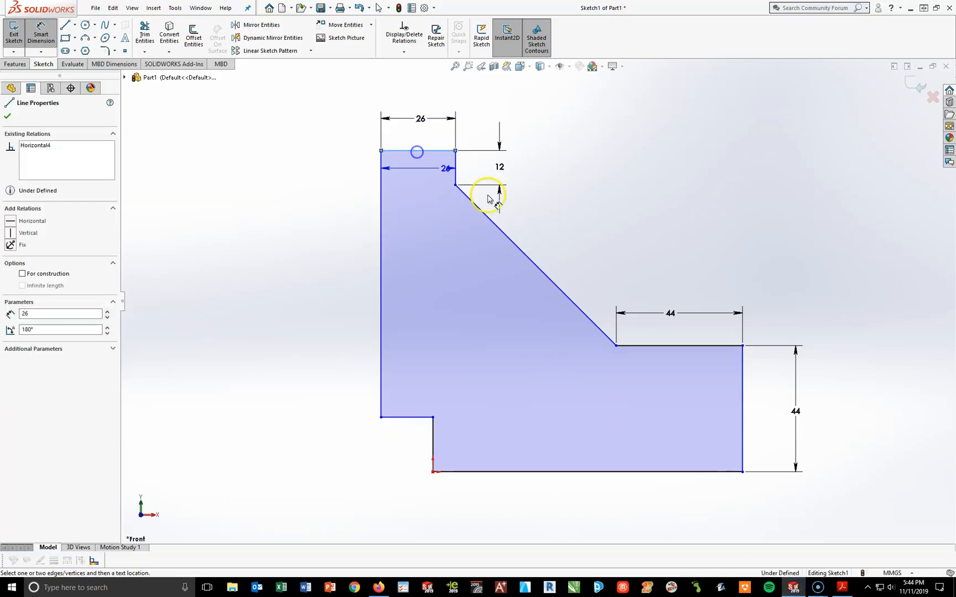
left_click(500, 471)
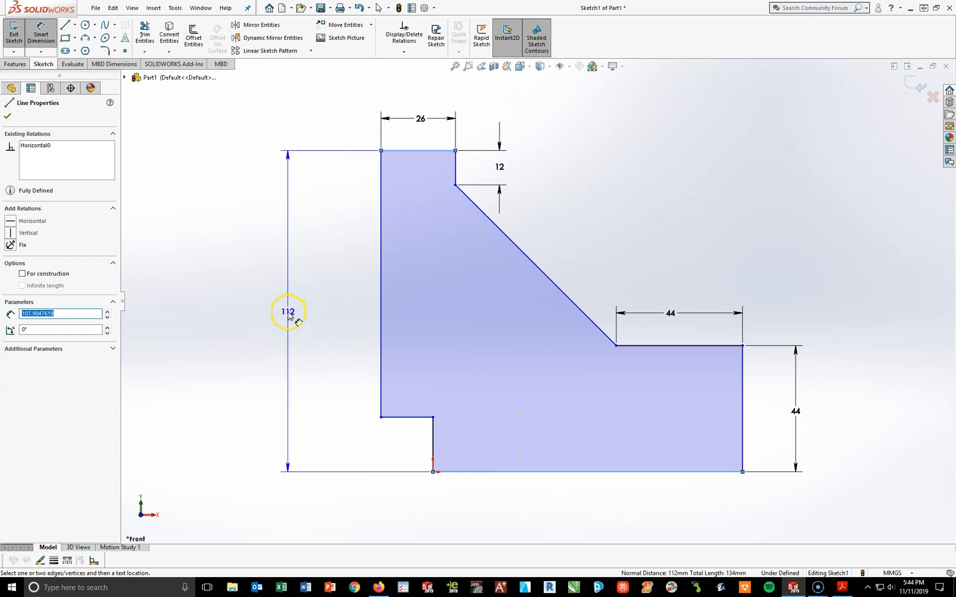
left_click(289, 315)
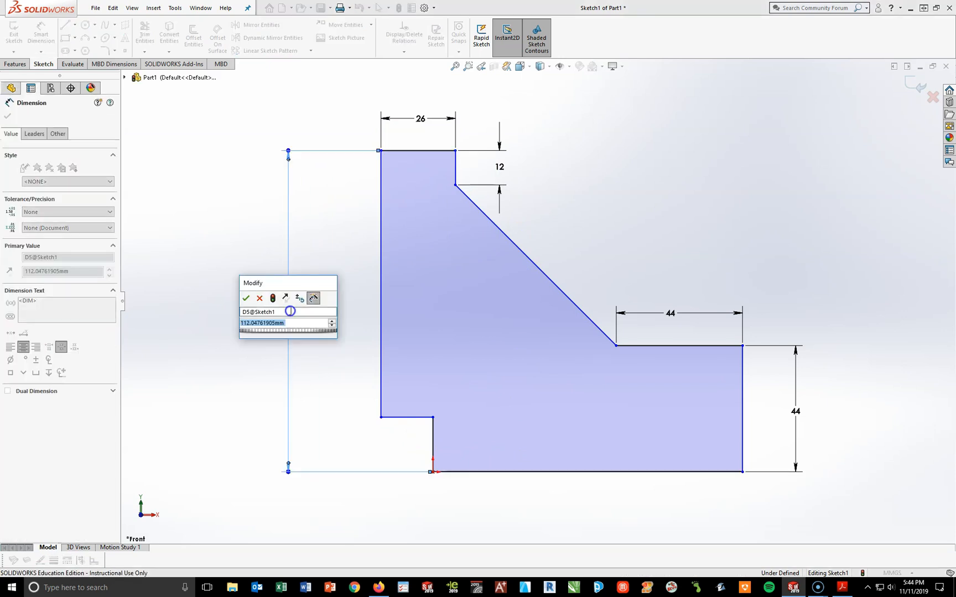
type("81")
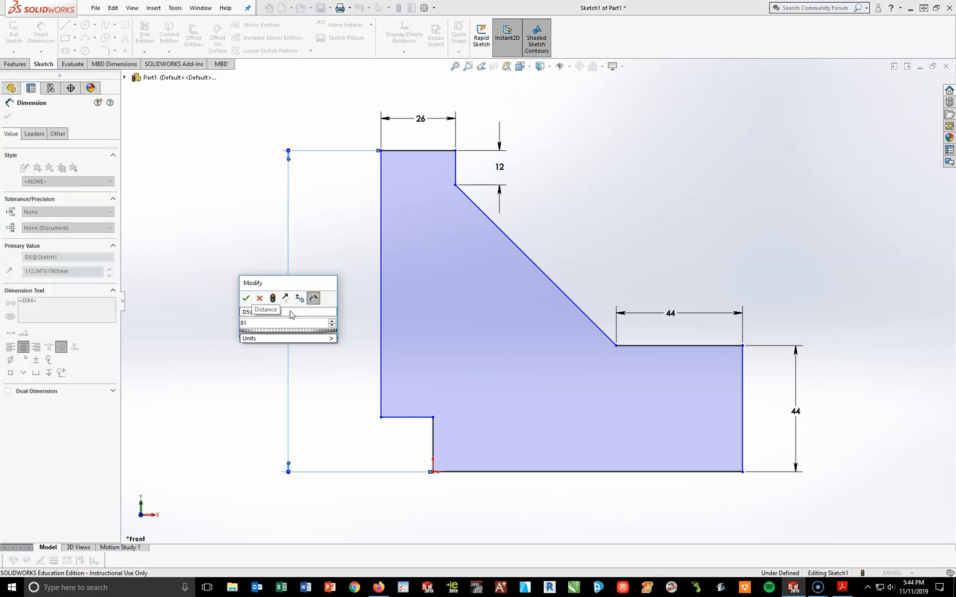
key("Return")
Move the notch's inner corner back up above the profile's bottom edge so the notch cuts into the profile.
left_click(510, 501)
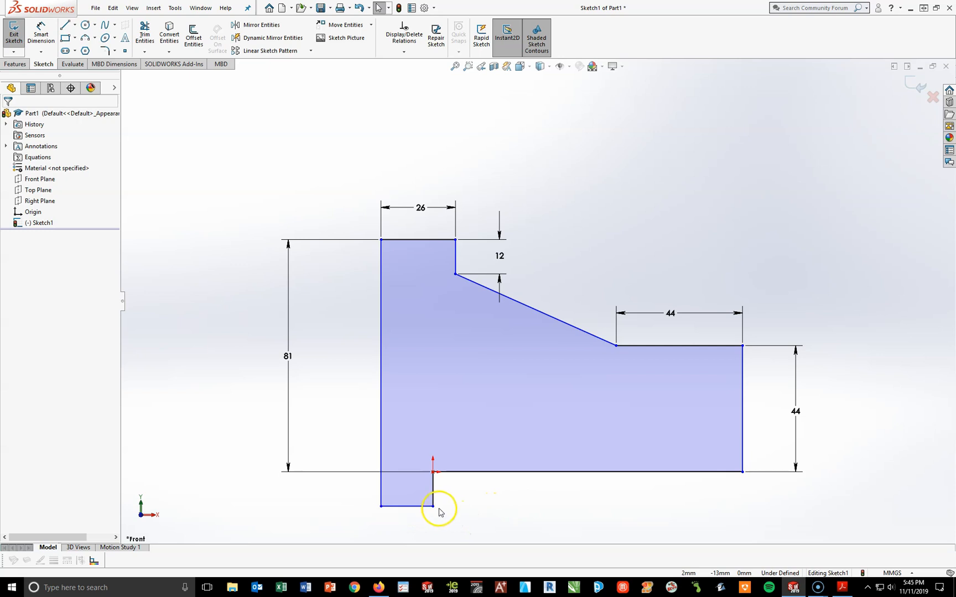
left_click_drag(433, 506, 434, 414)
left_click(516, 515)
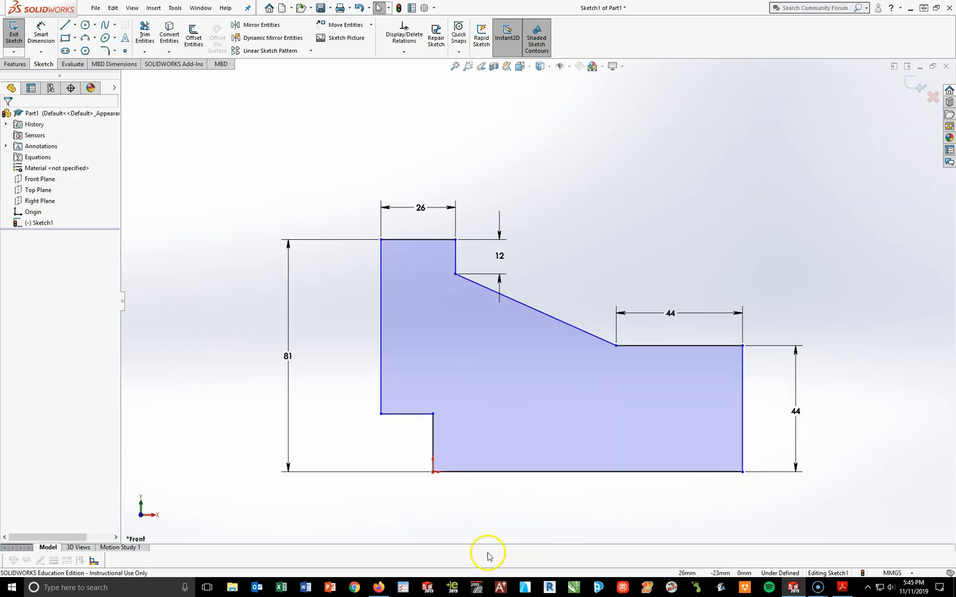
Dimension the height of the notch's vertical edge above the origin at 26 mm.
left_click(41, 34)
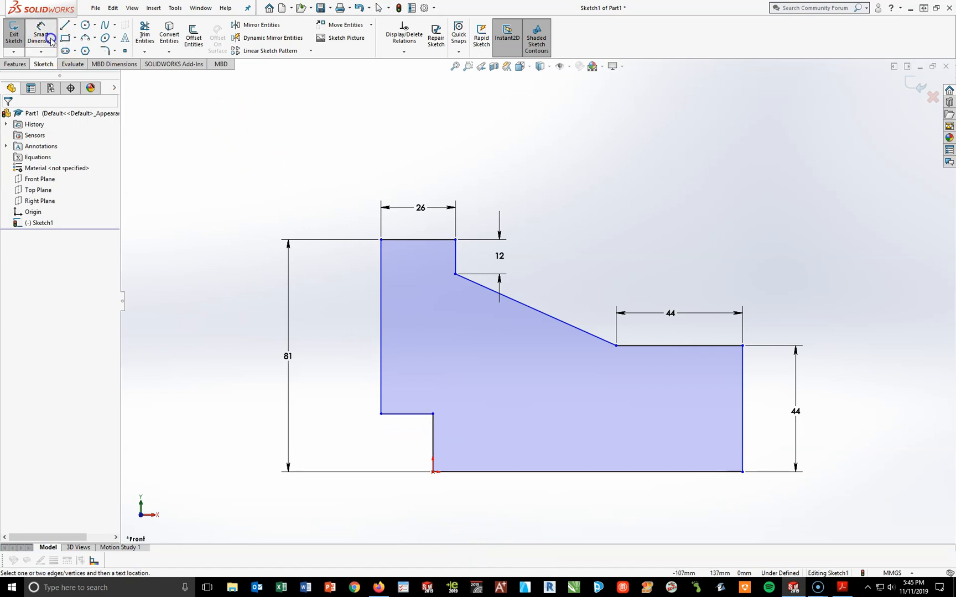
left_click(433, 442)
left_click(332, 445)
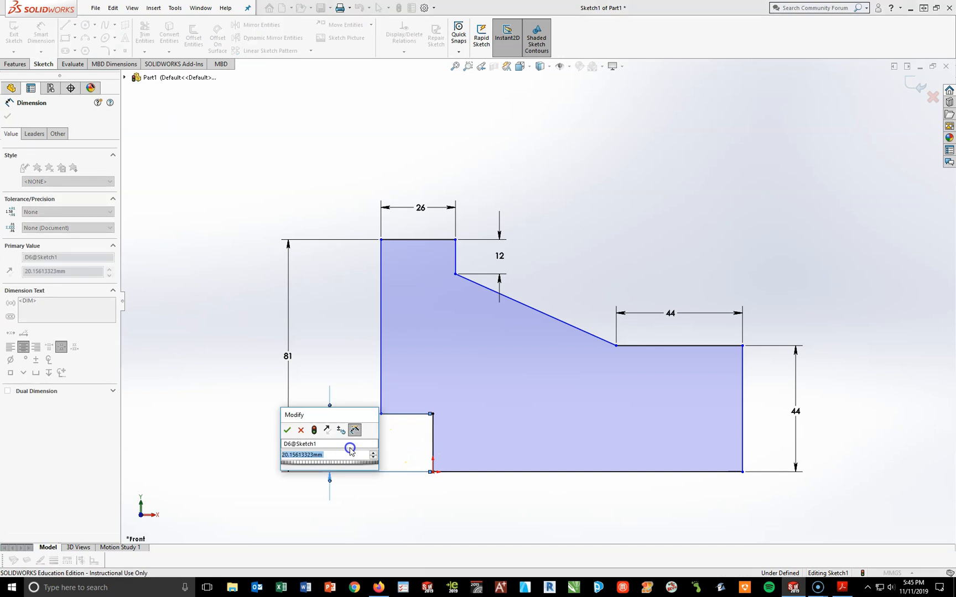
key("Return")
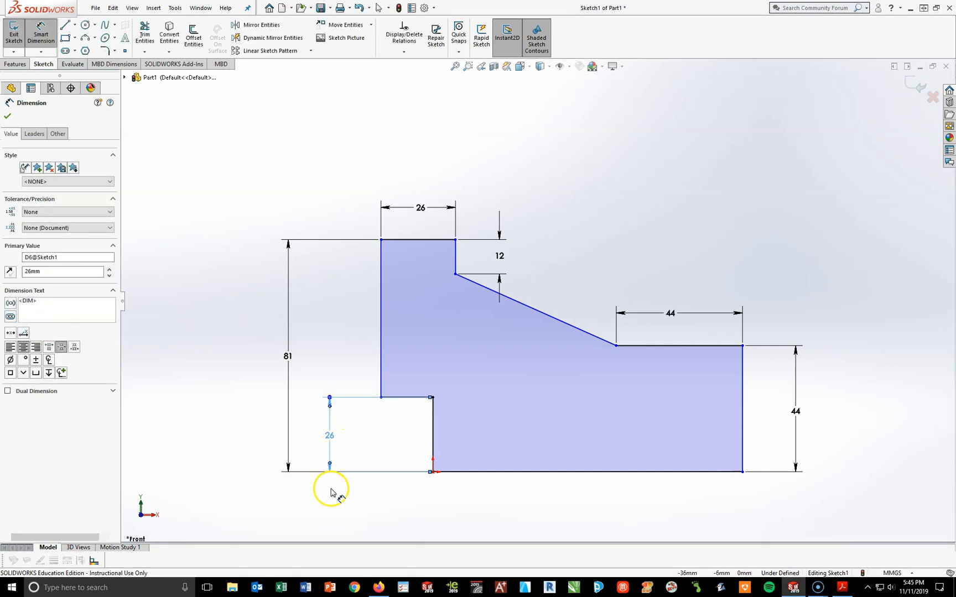
left_click(331, 489)
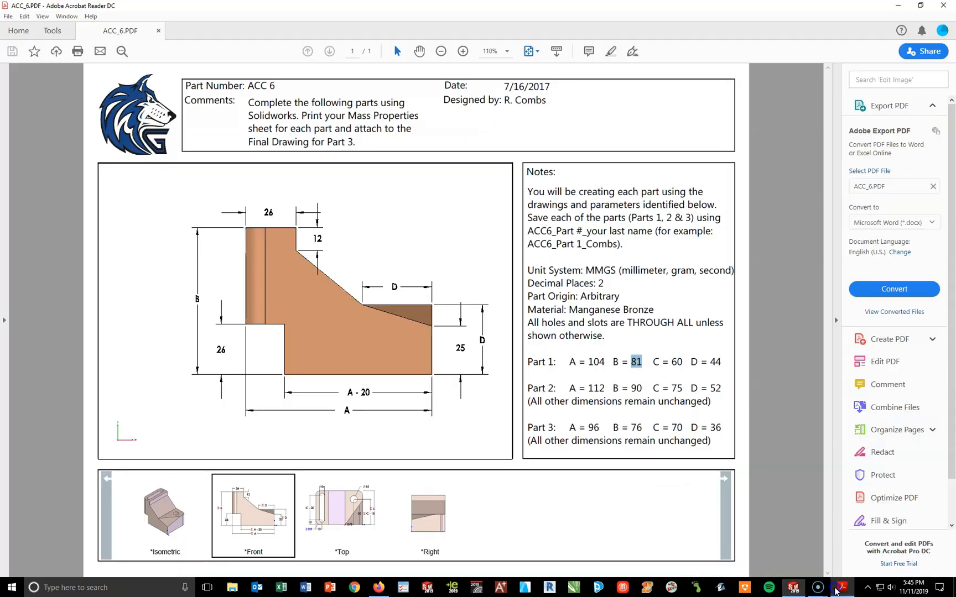
Look up Part 1's A value in the ACC_6 PDF in Adobe Acrobat Reader and return to SOLIDWORKS.
left_click(842, 587)
mouse_move(351, 267)
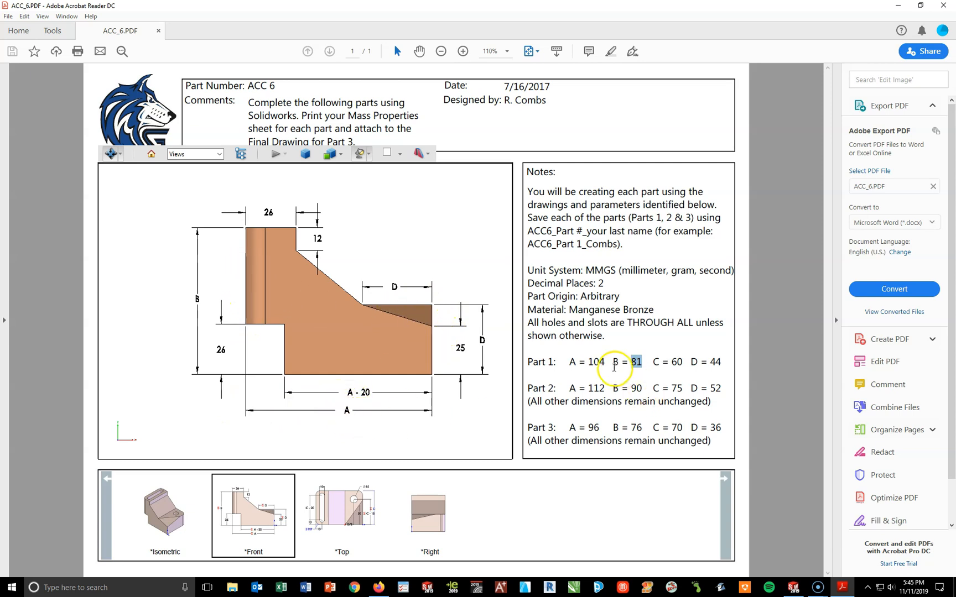
left_click_drag(606, 363, 595, 364)
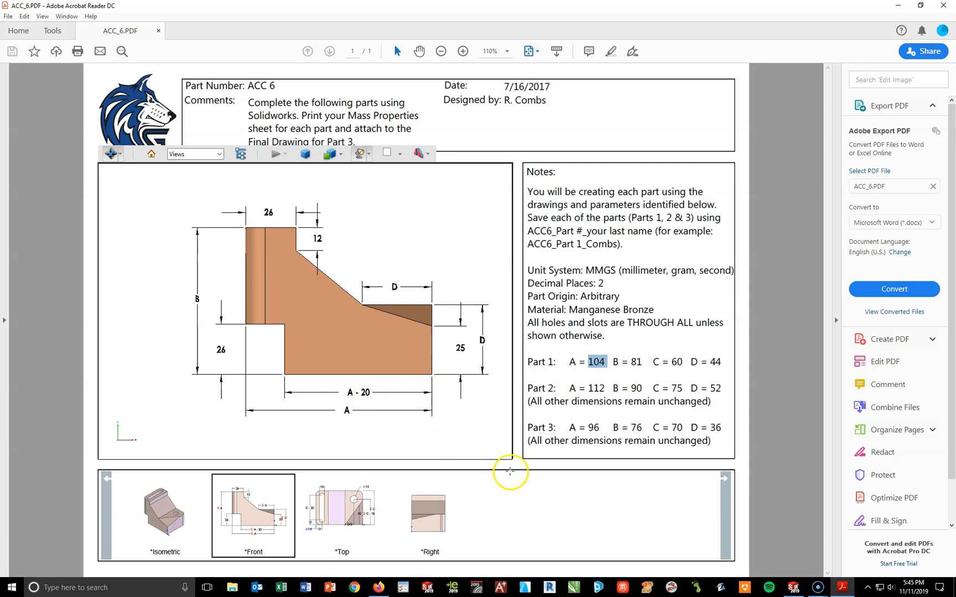
left_click(792, 588)
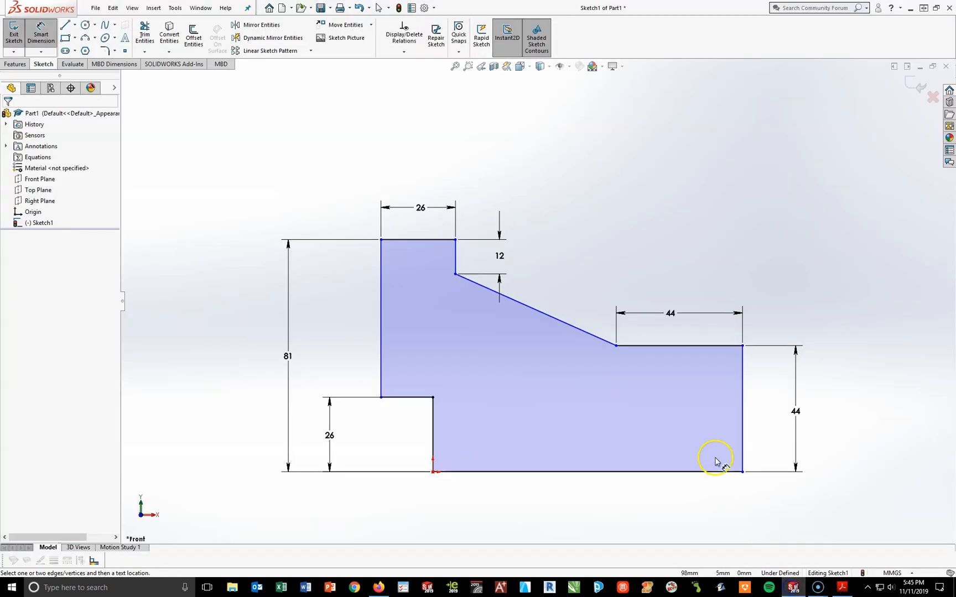
Dimension the profile's overall width between its far left and right vertical edges at 104 mm.
left_click(380, 341)
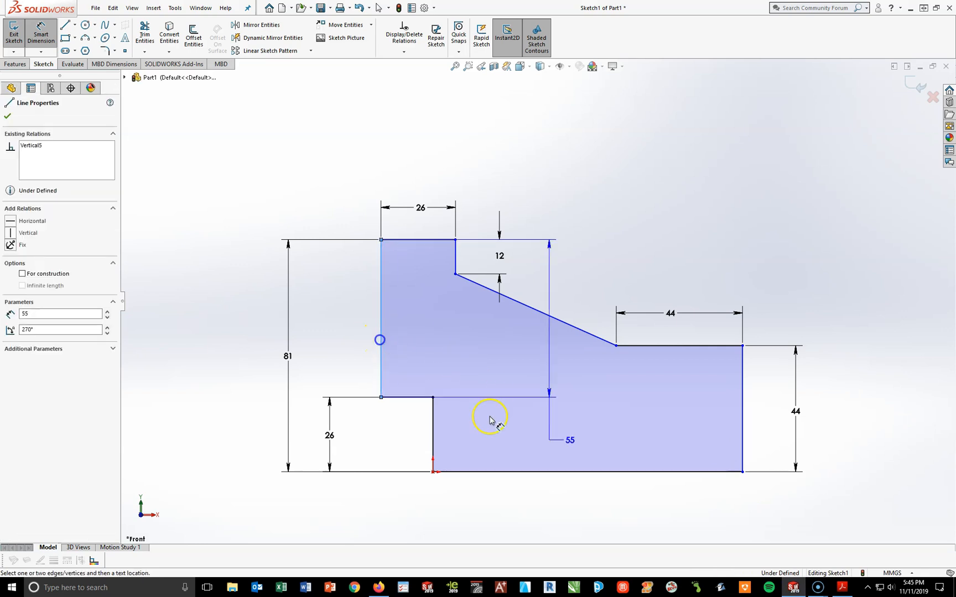
left_click(742, 439)
left_click(580, 522)
type("10")
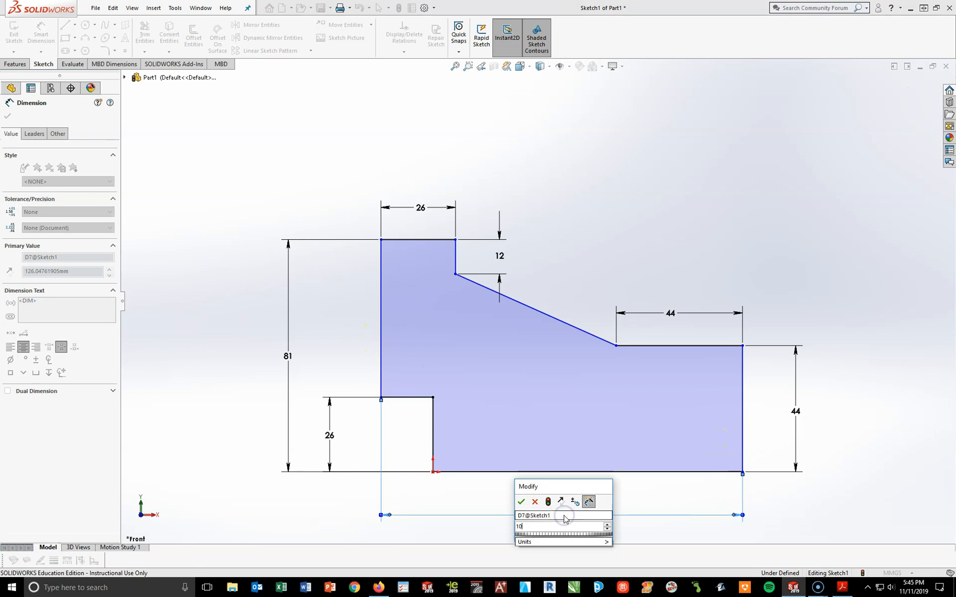
type("4")
key("Return")
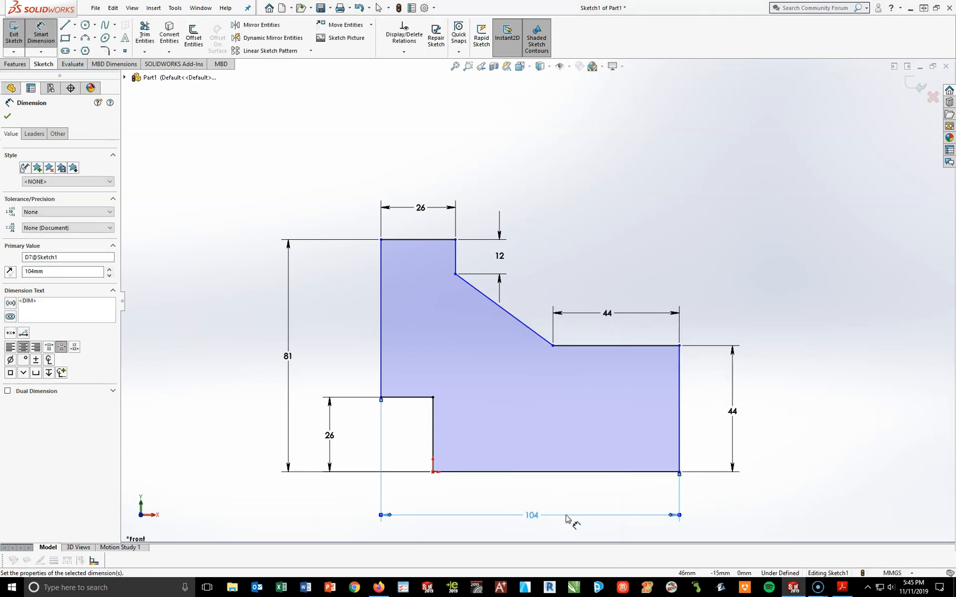
Dimension the profile's bottom edge as 104-20, giving 84 mm, and fit the sketch in view.
left_click(578, 474)
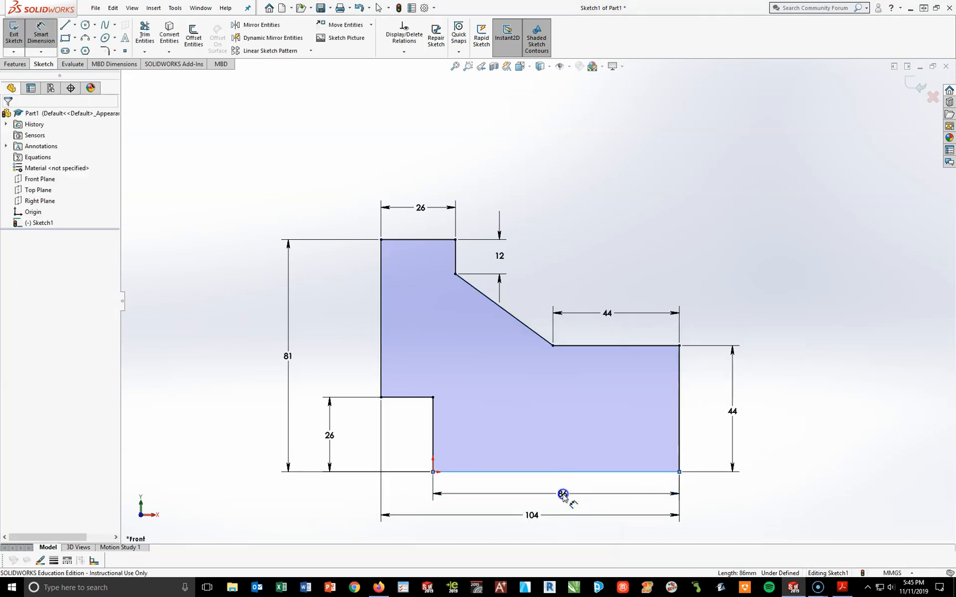
left_click(562, 495)
type("104")
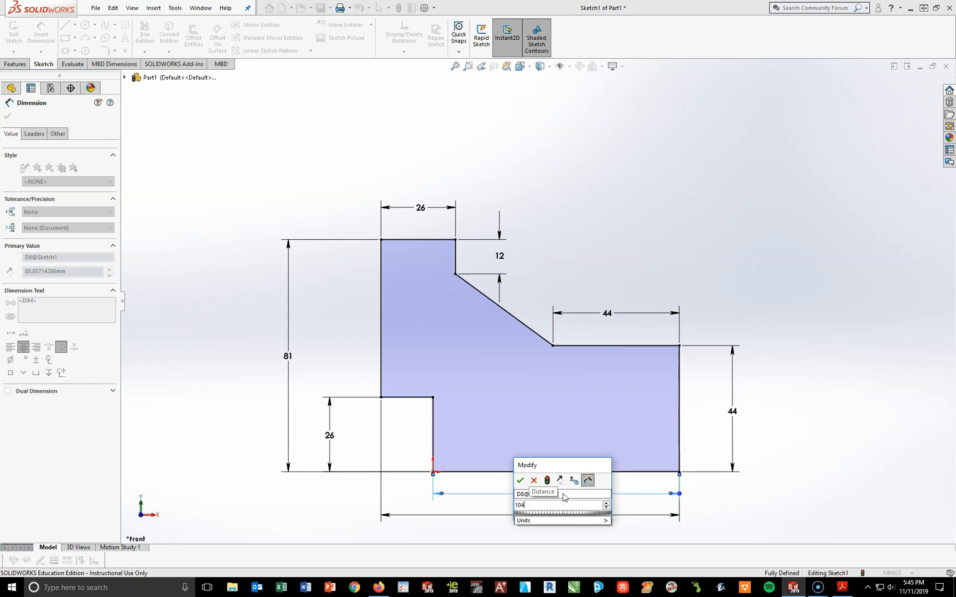
key("BackSpace")
key("BackSpace")
key("BackSpace")
type("84")
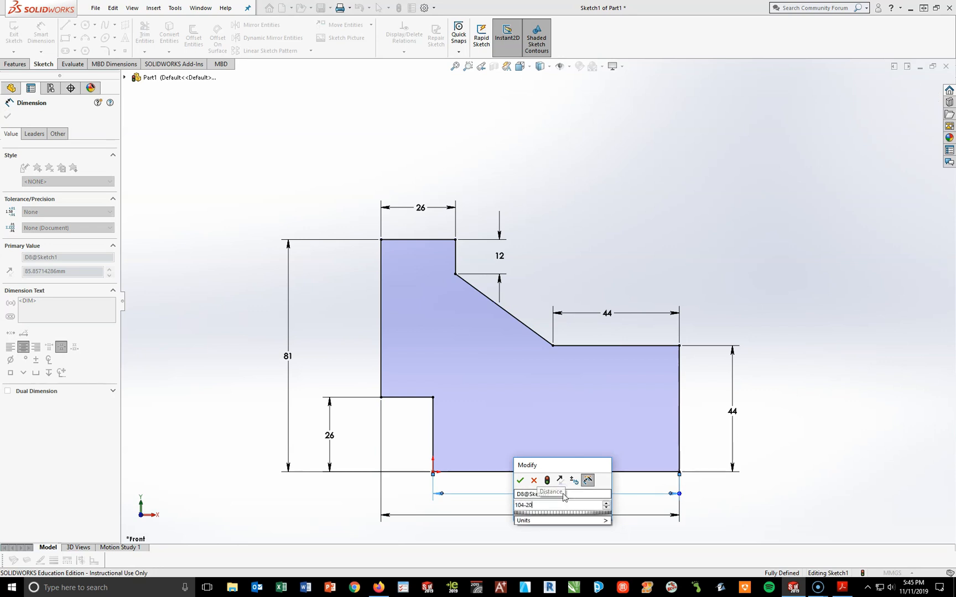
key("Return")
left_click(712, 493)
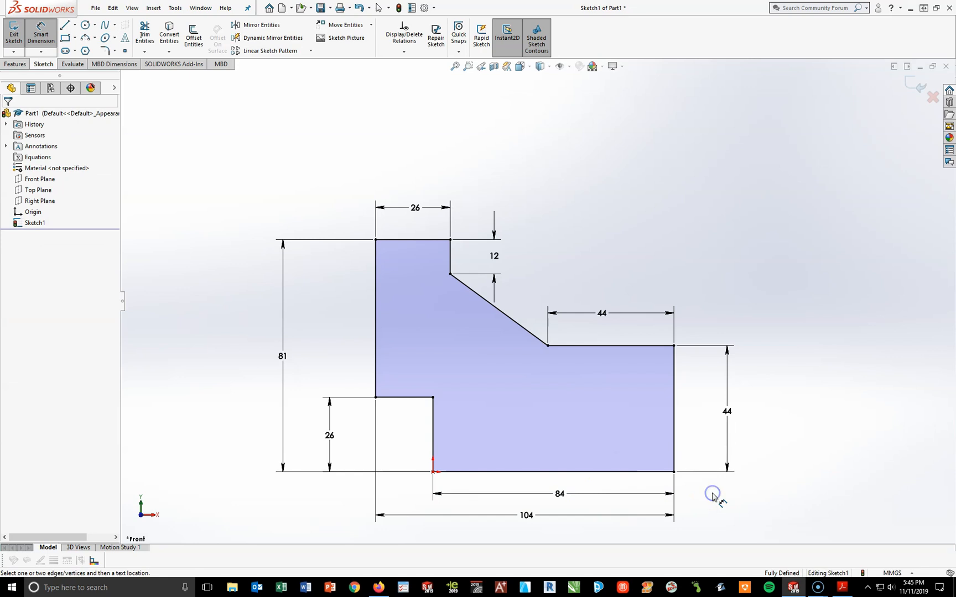
key("f")
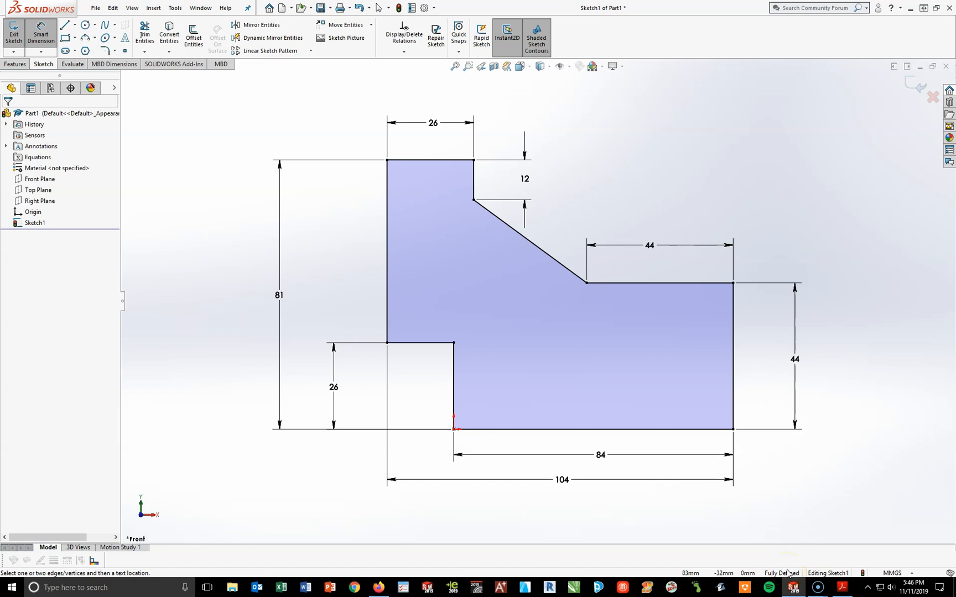
Start a boss extrusion of the profile, and bring up the drawing's top view in the ACC_6 PDF in Acrobat Reader.
left_click(14, 64)
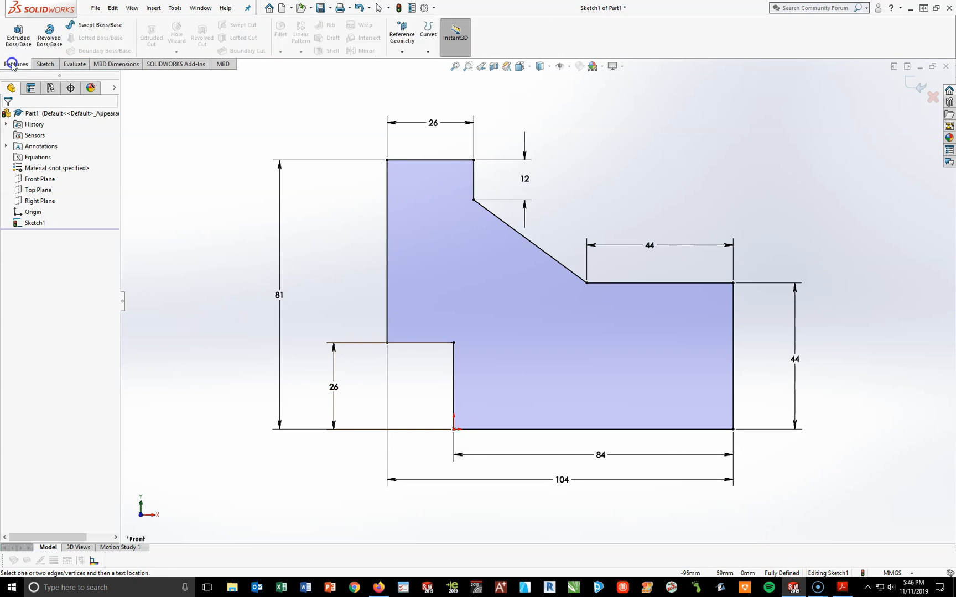
left_click(17, 35)
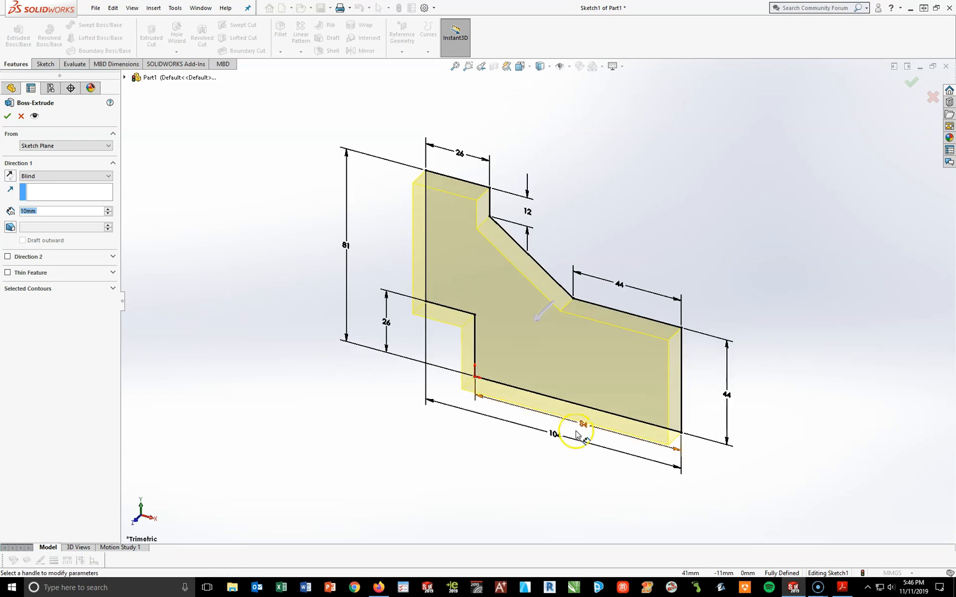
left_click(806, 559)
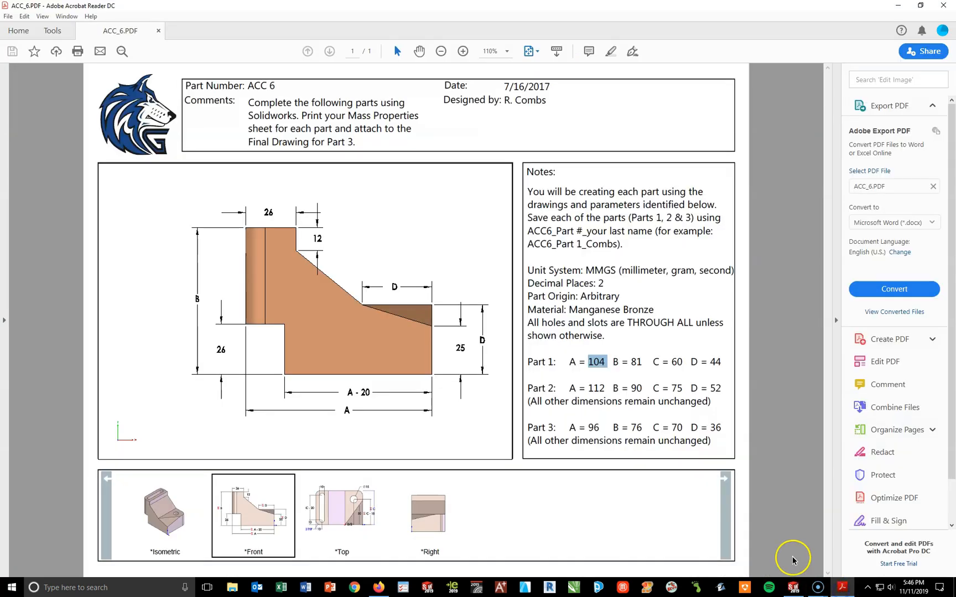
left_click(376, 523)
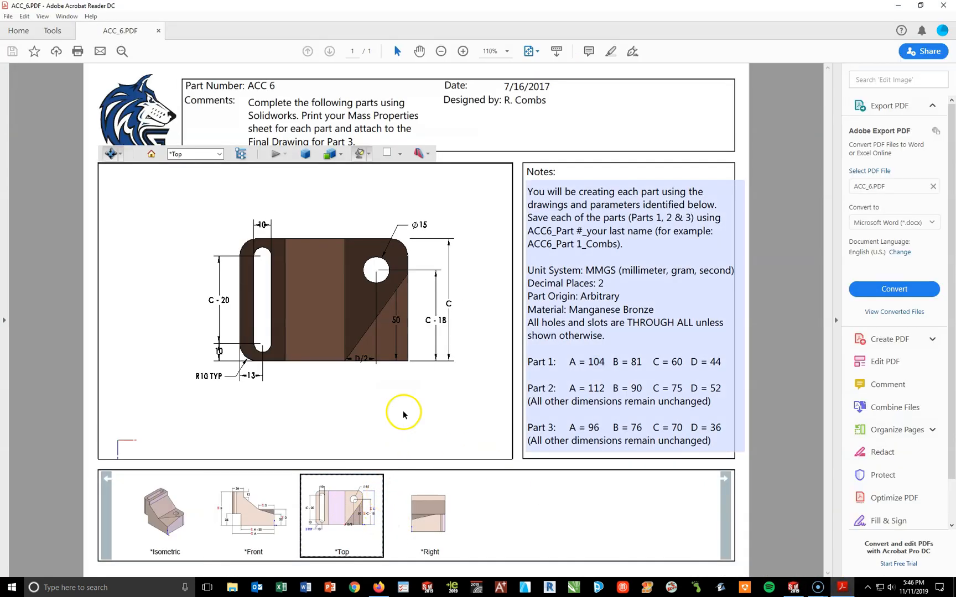
Light the PDF's 3D view with Bright Lights, look up Part 1's C value and return to SOLIDWORKS.
left_click(367, 154)
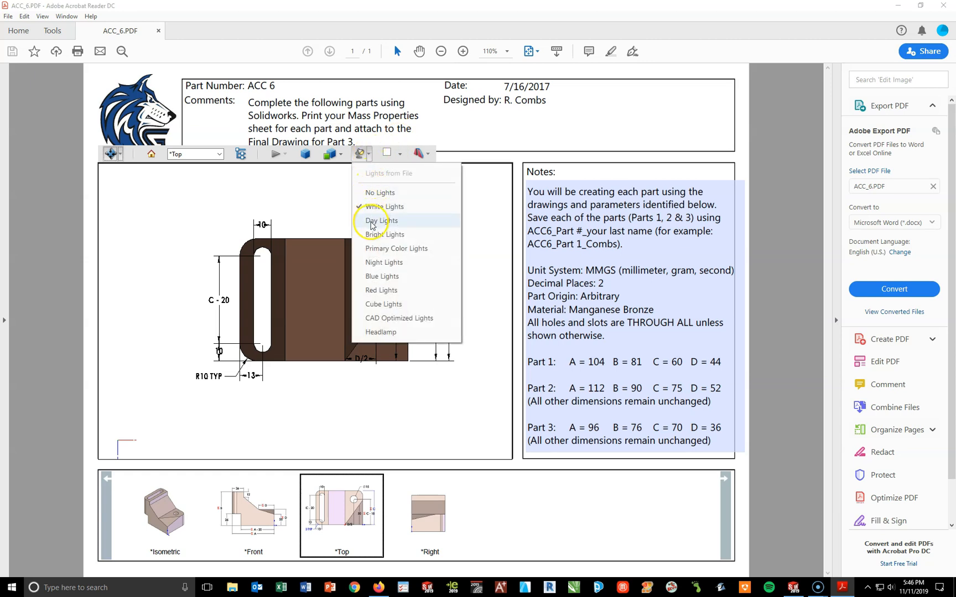
left_click(371, 234)
scroll(426, 324, "up", 2)
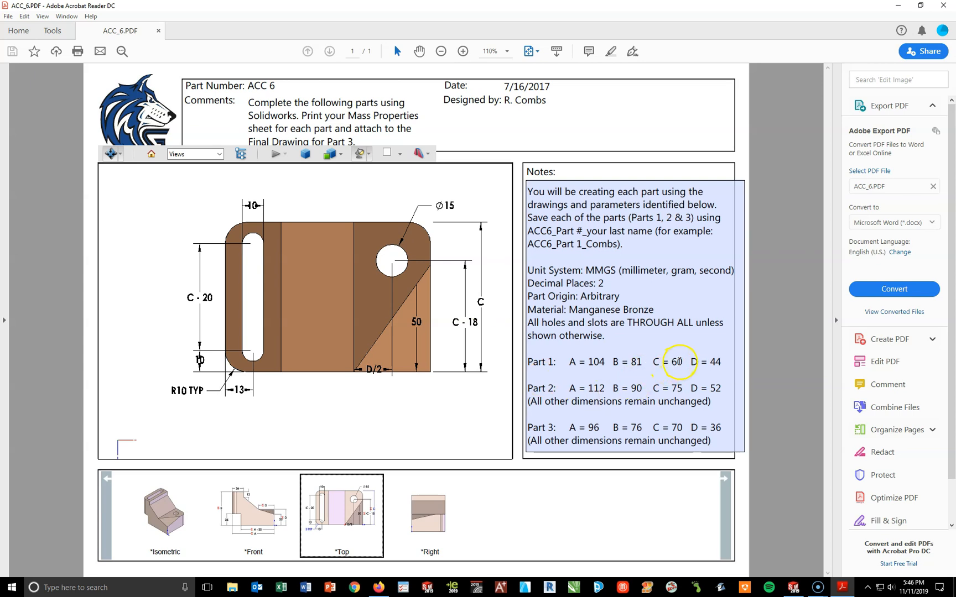
double_click(680, 362)
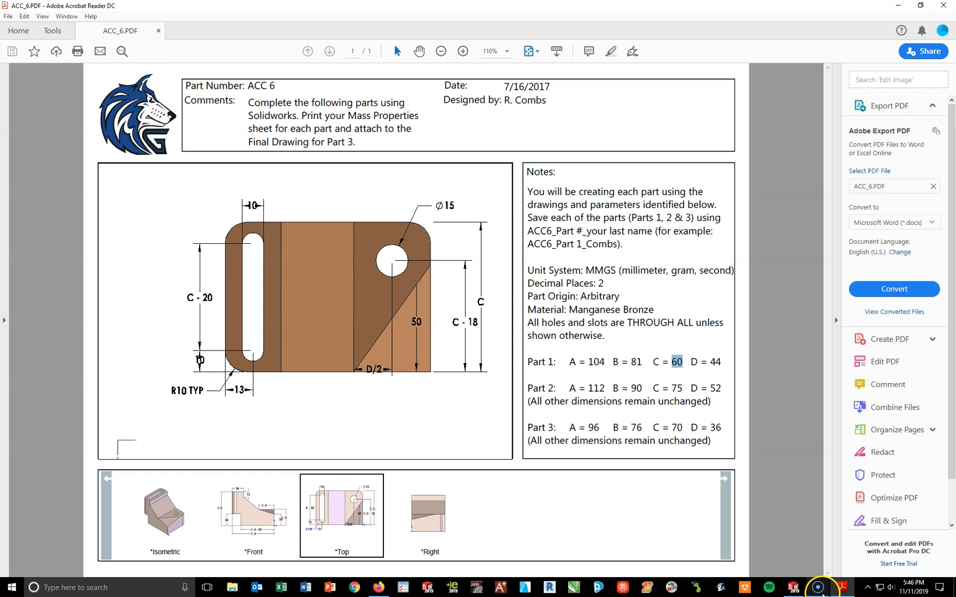
left_click(795, 589)
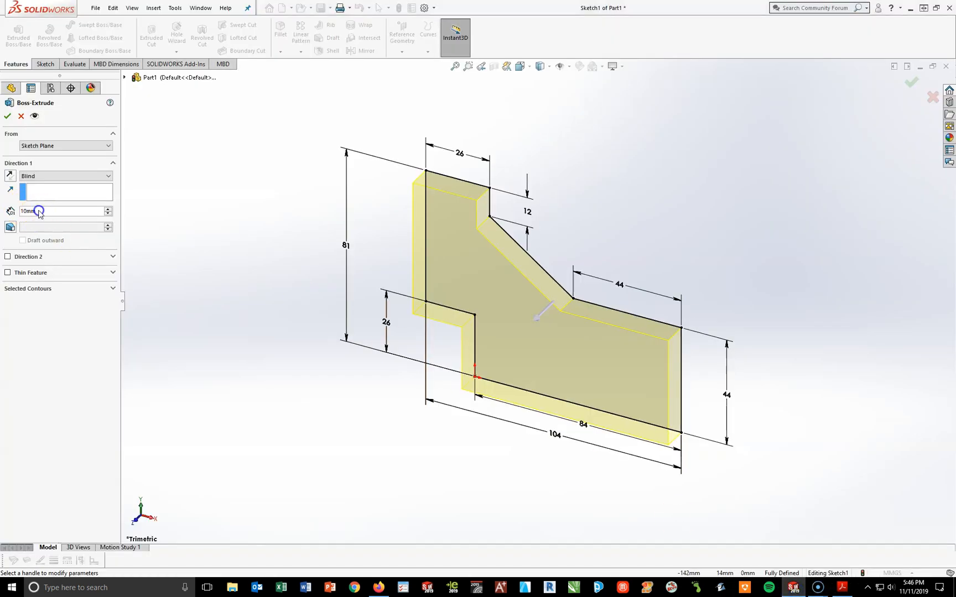
Extrude the profile with a blind depth of 60 mm and fit the solid in view.
type("60")
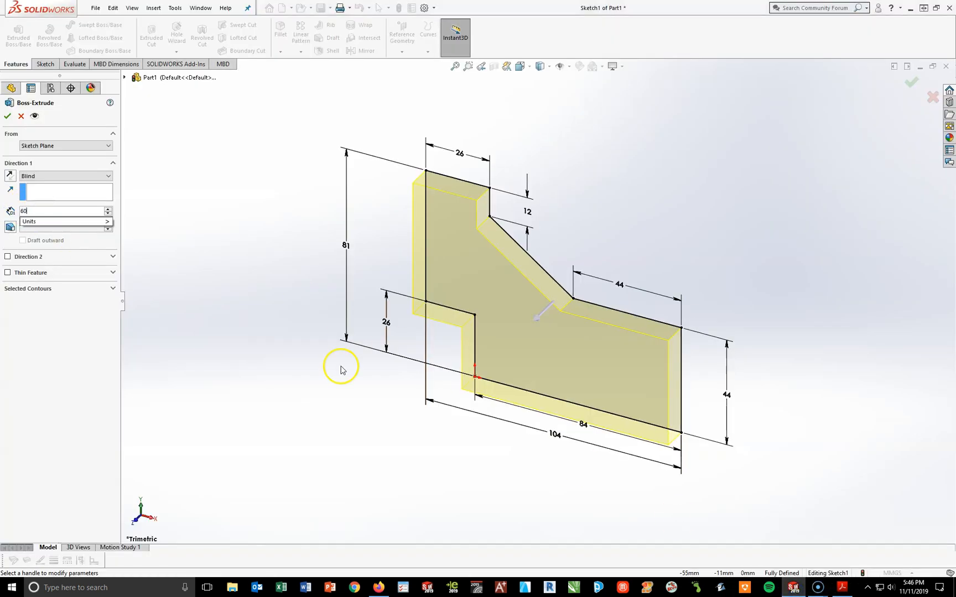
key("Return")
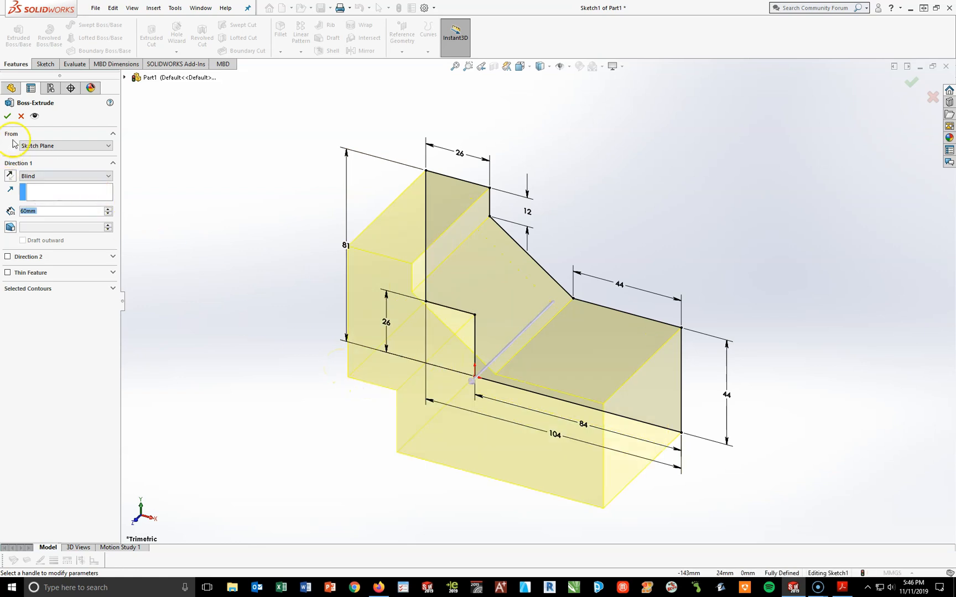
left_click(8, 117)
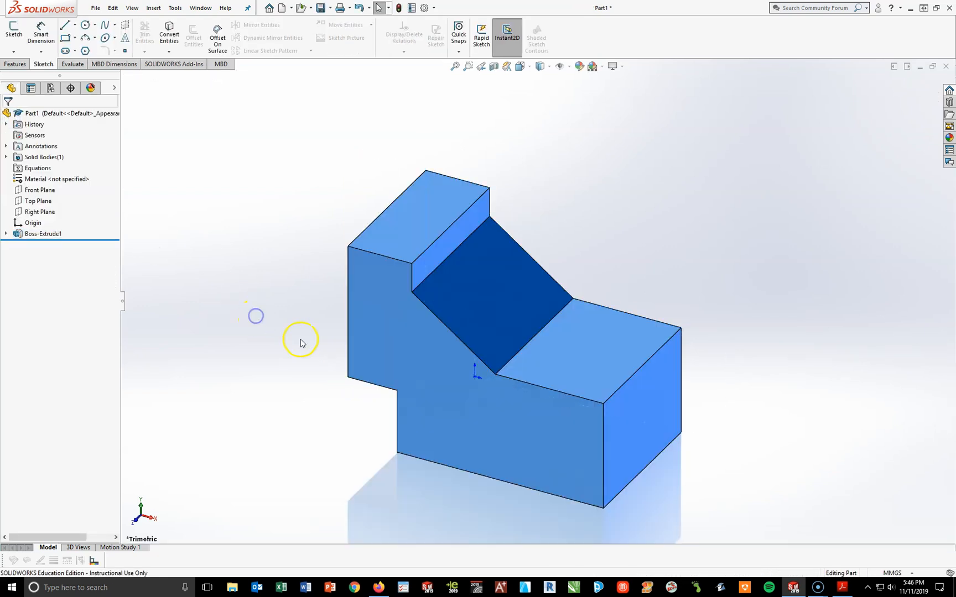
key("f")
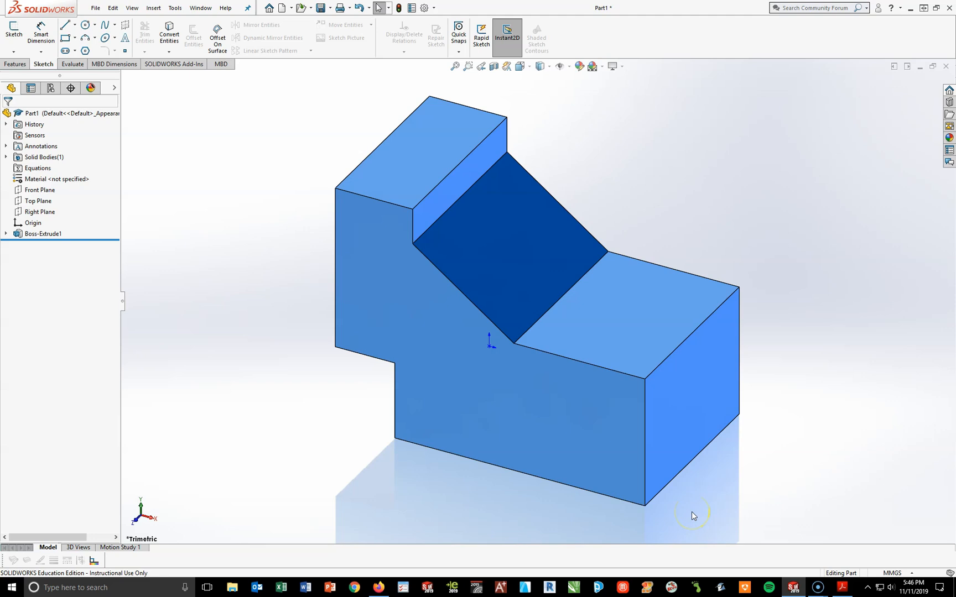
Assign Manganese Bronze from the Copper Alloys category to the part, and turn off RealView Graphics.
right_click(53, 184)
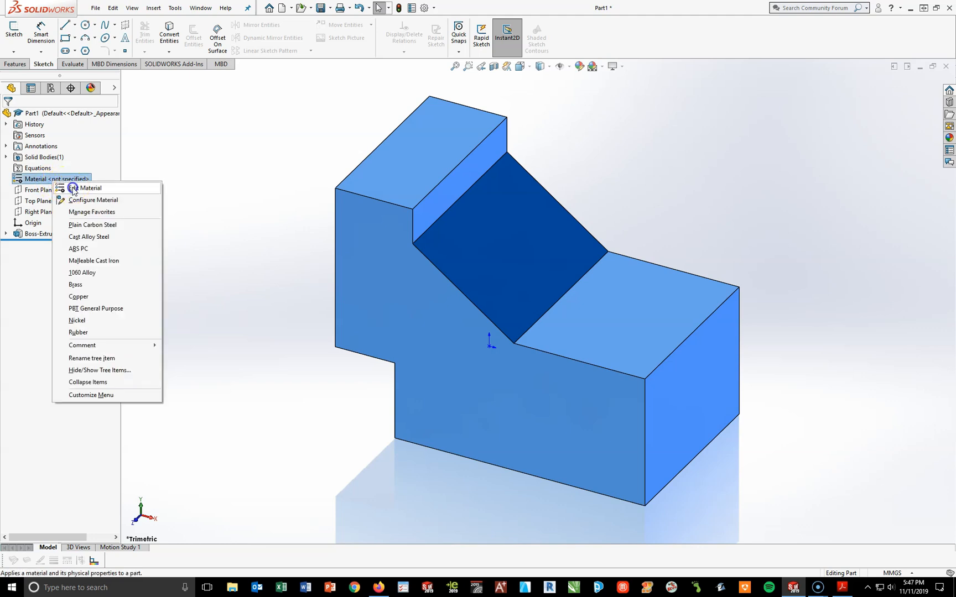
left_click(81, 188)
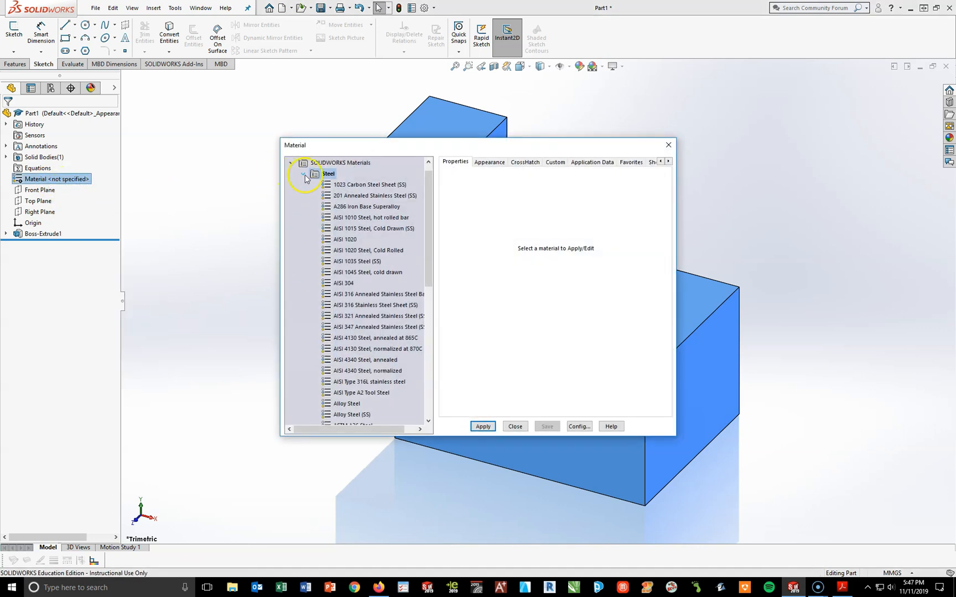
left_click(302, 175)
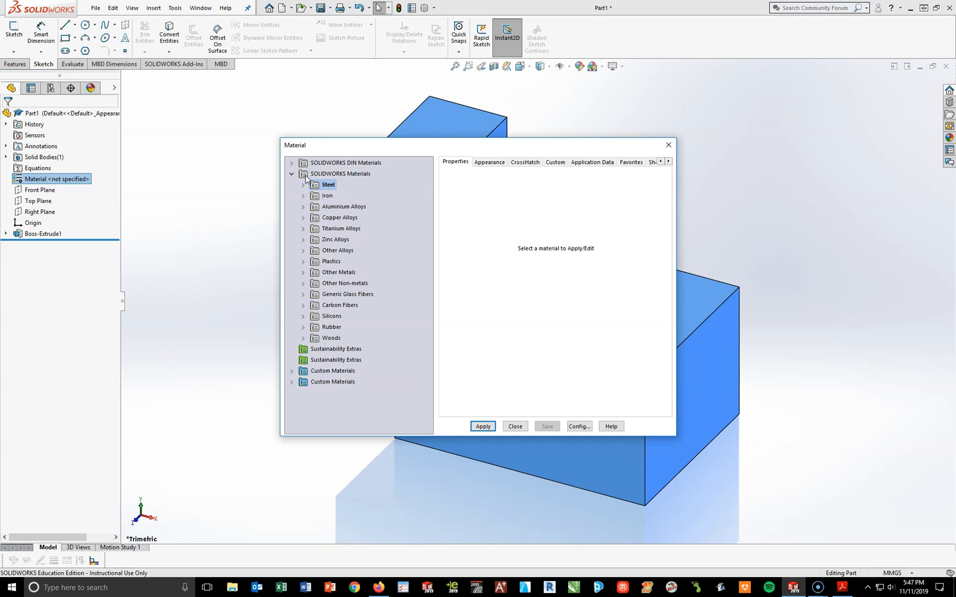
left_click(304, 218)
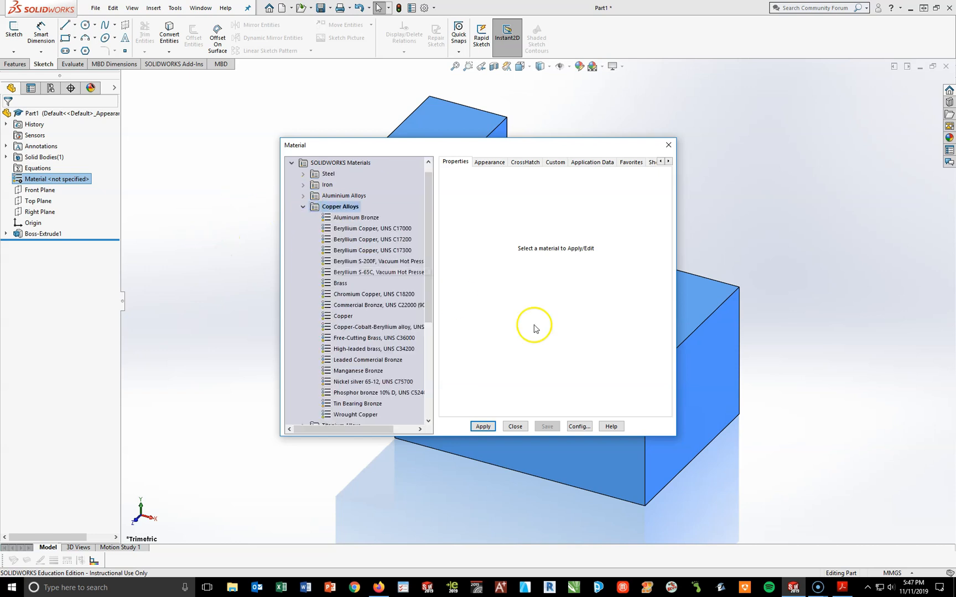
left_click(352, 372)
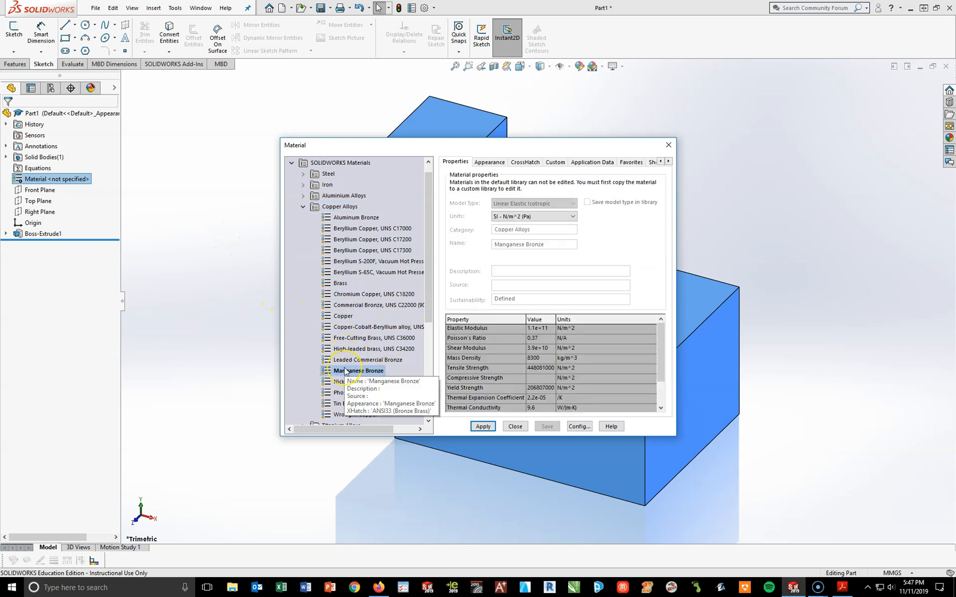
left_click(483, 427)
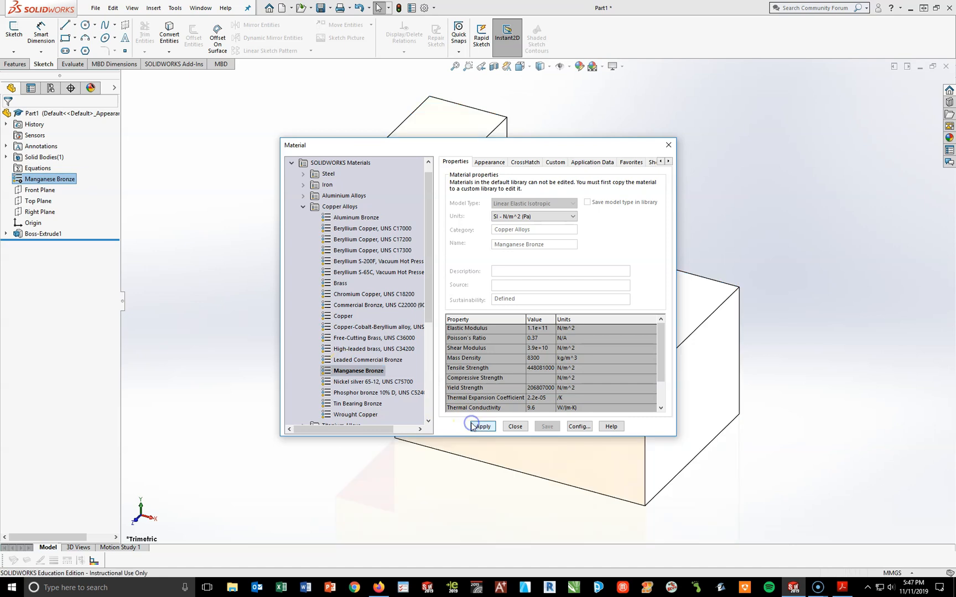
left_click(515, 426)
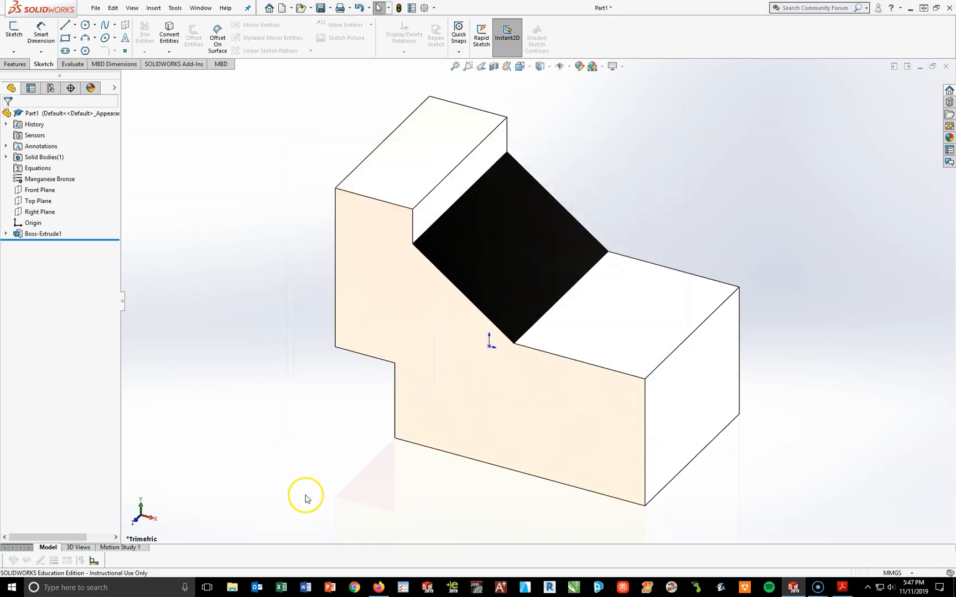
left_click(622, 68)
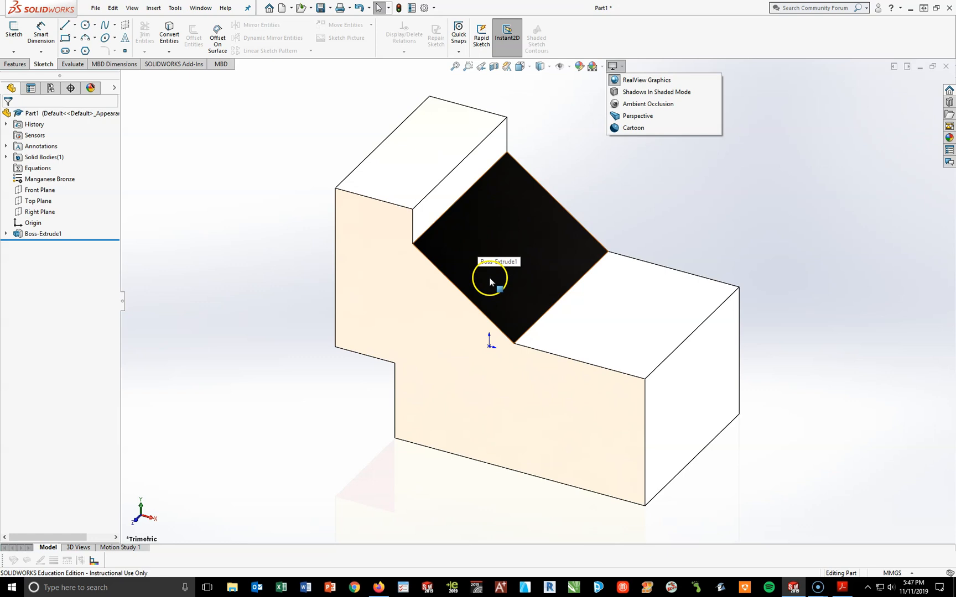
left_click(617, 80)
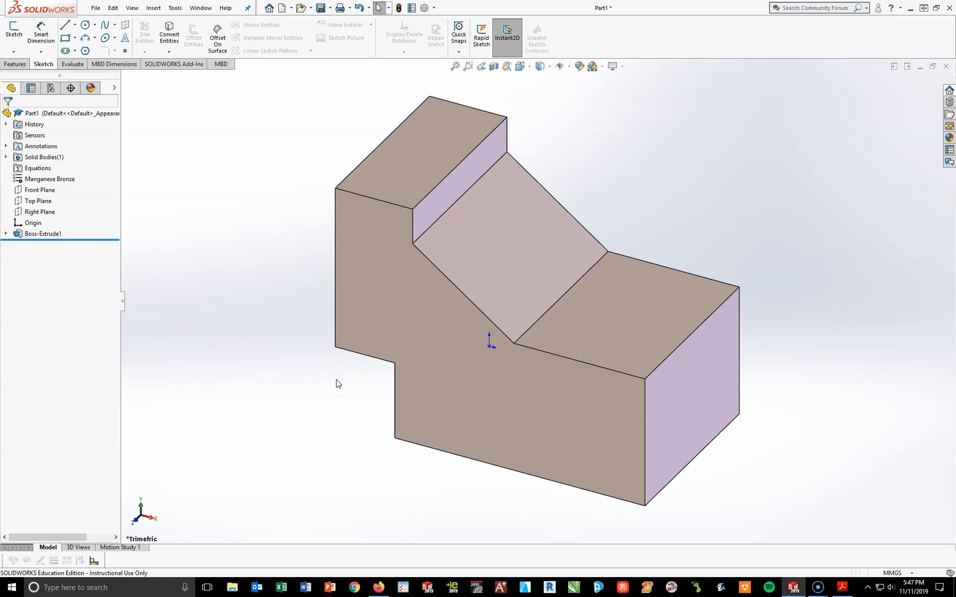
Start a sketch on the part's highest horizontal face and orient the view normal to it.
left_click(434, 140)
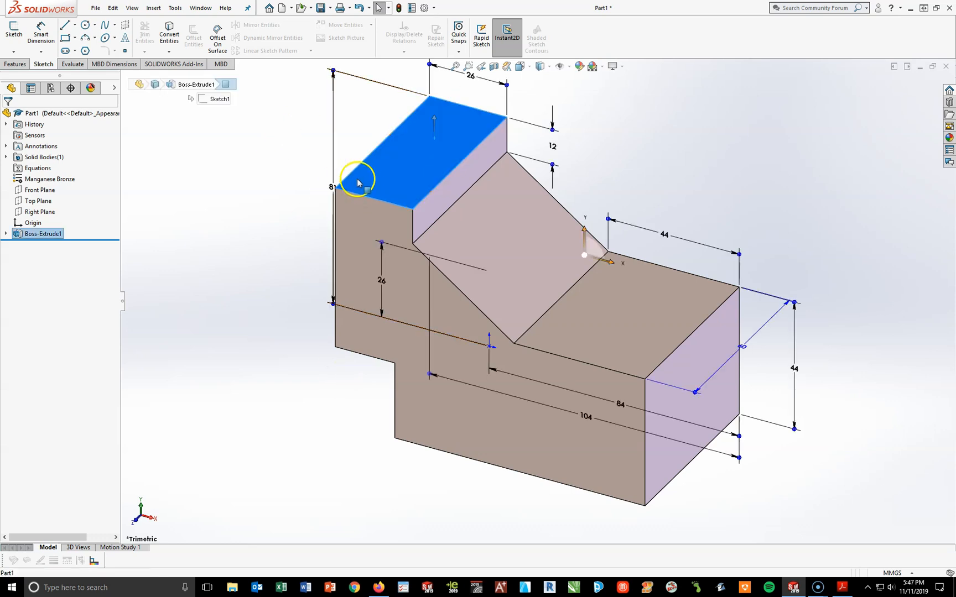
left_click(416, 145)
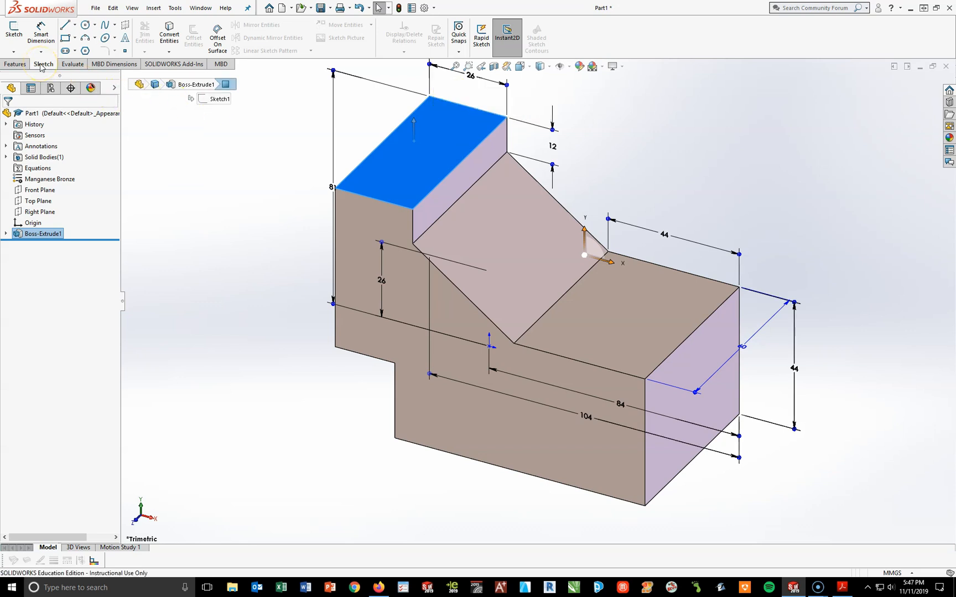
left_click(14, 35)
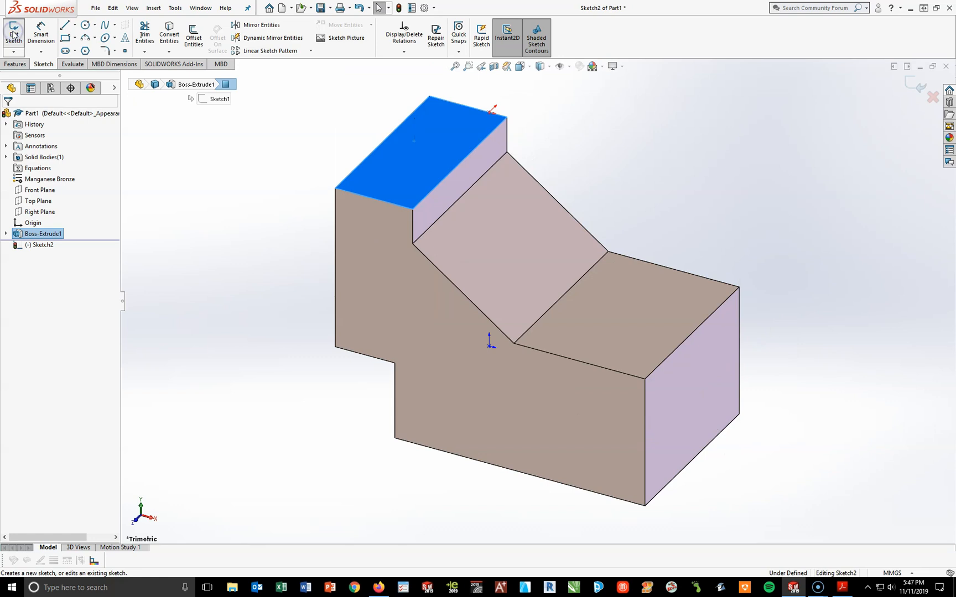
key("space")
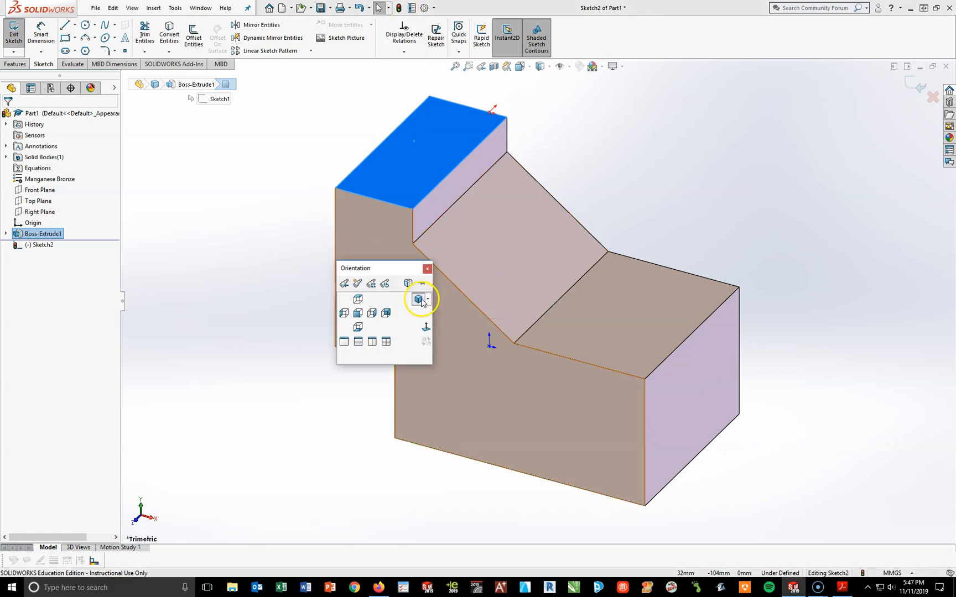
left_click(426, 330)
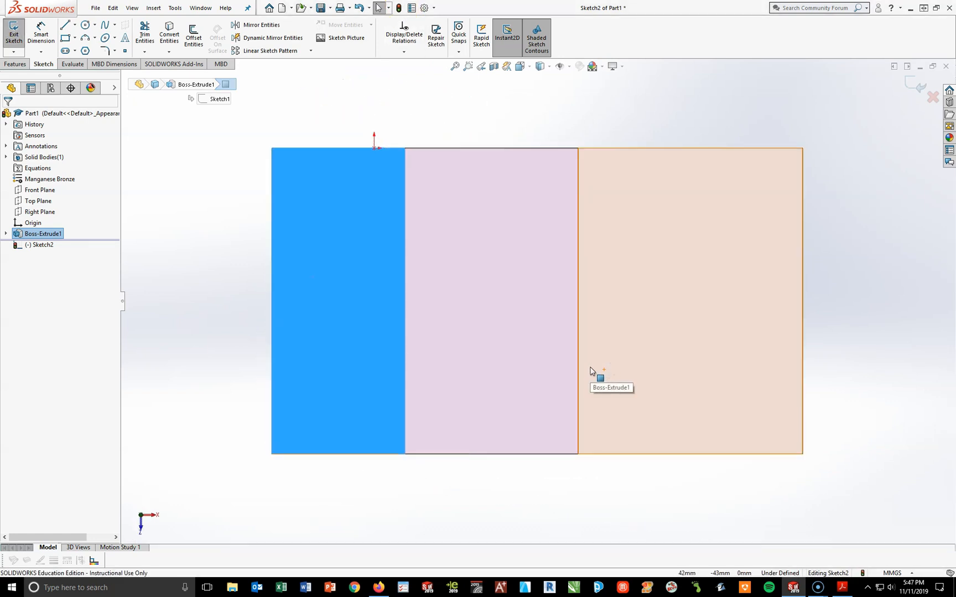
Sketch a vertical straight slot about 43 mm between centres and 8 mm wide on the highest face, and bring up the ACC_6 PDF for its dimensions.
left_click(842, 587)
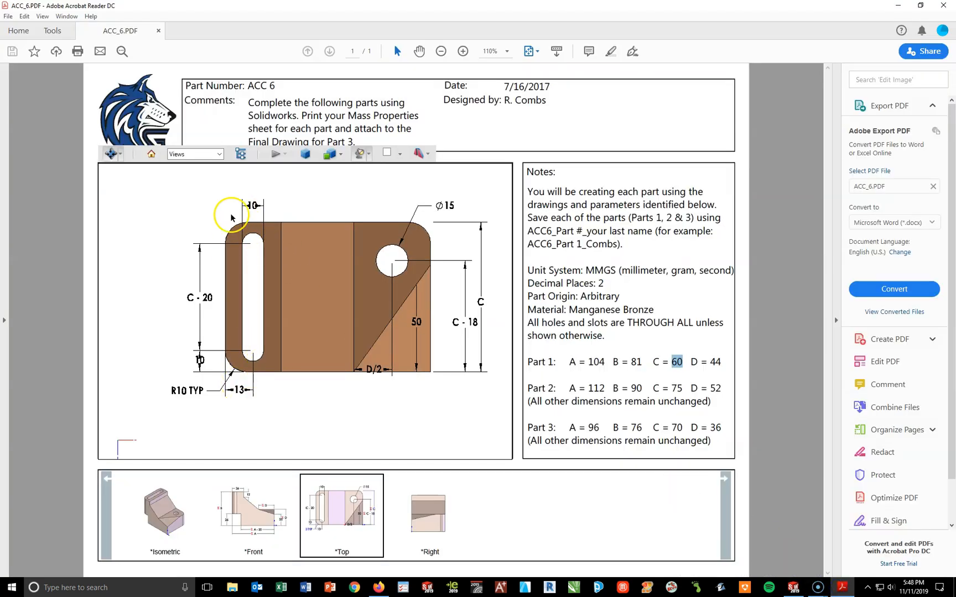
left_click(793, 587)
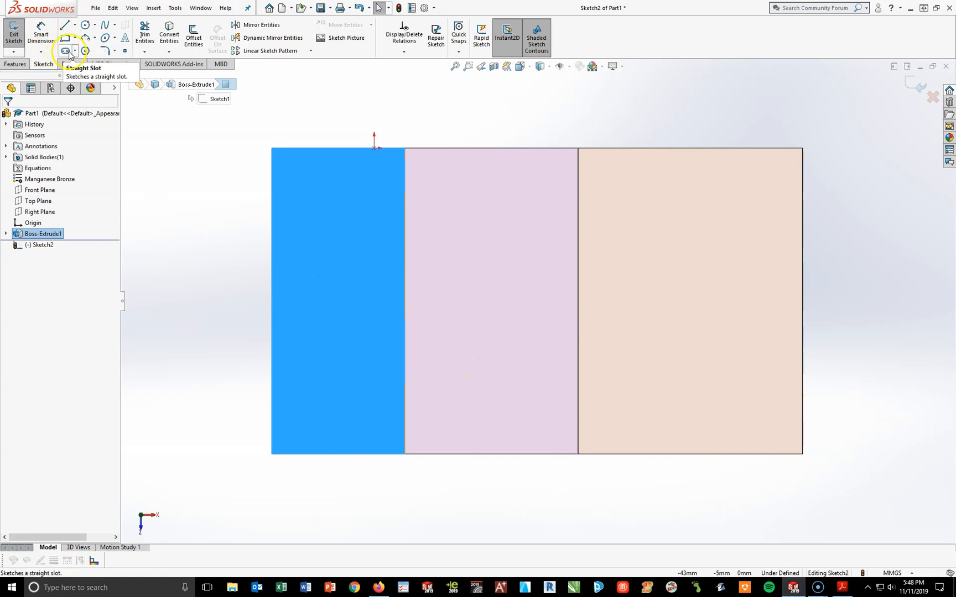
left_click(65, 51)
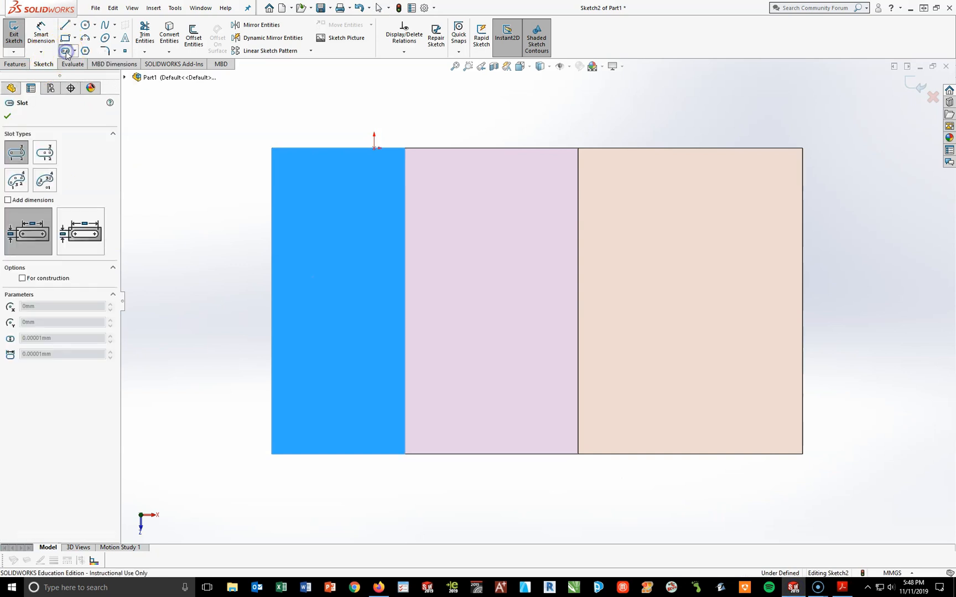
left_click(334, 186)
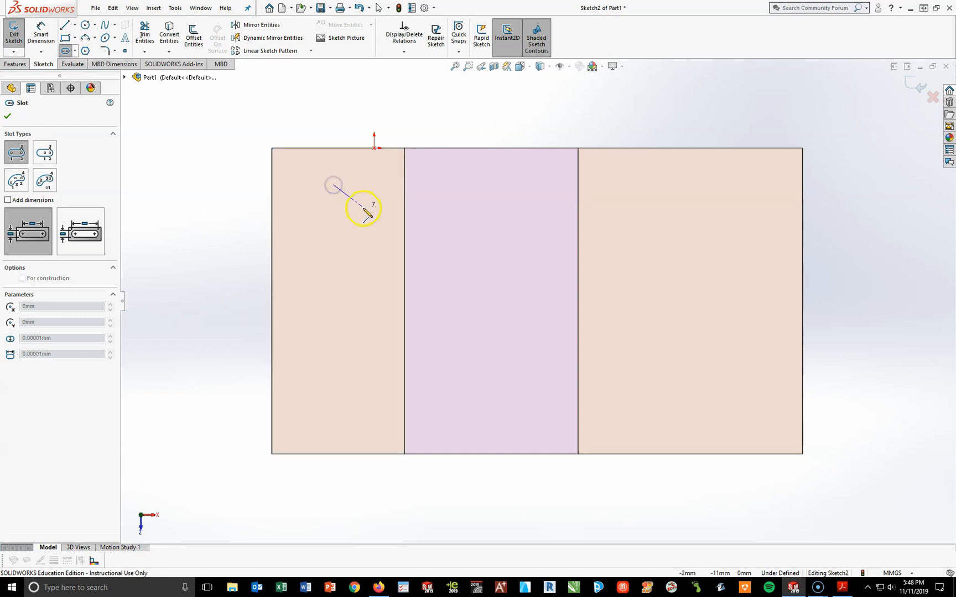
left_click(333, 405)
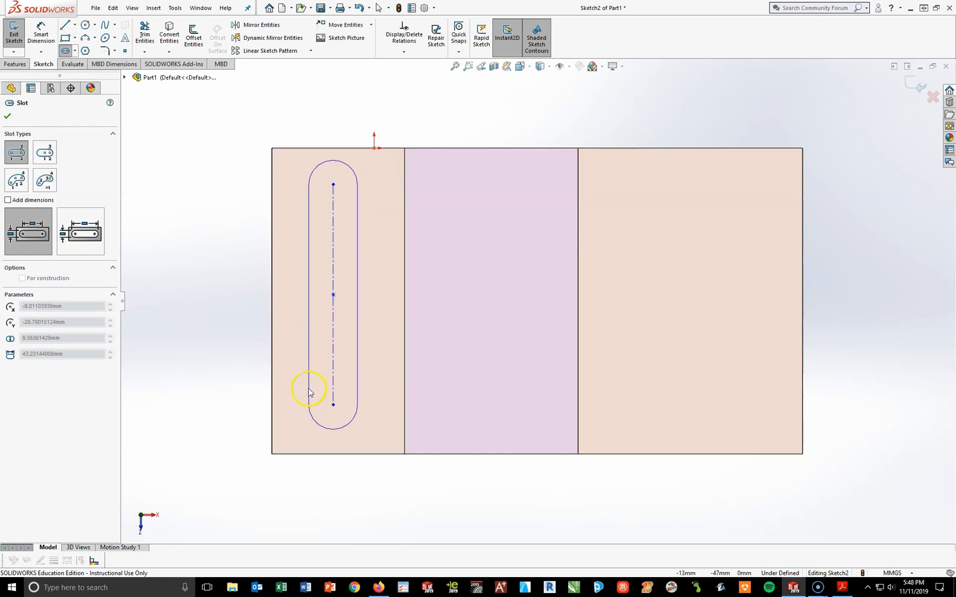
left_click(352, 396)
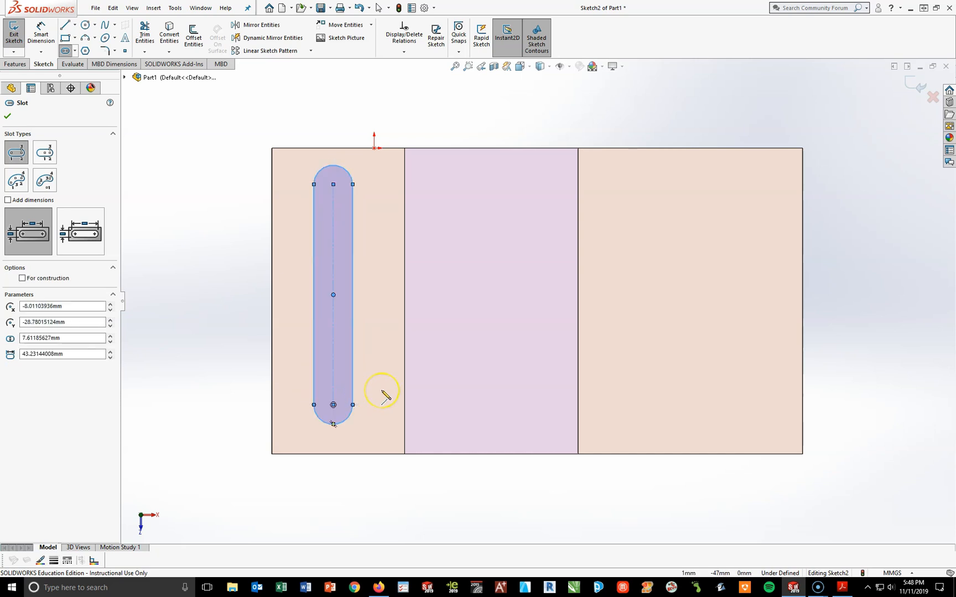
left_click(41, 33)
left_click(842, 591)
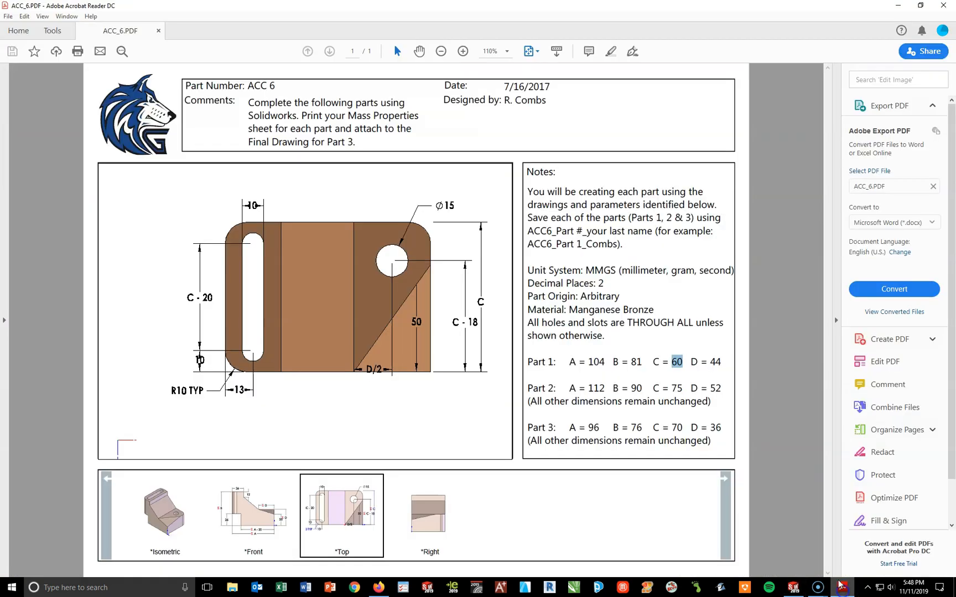
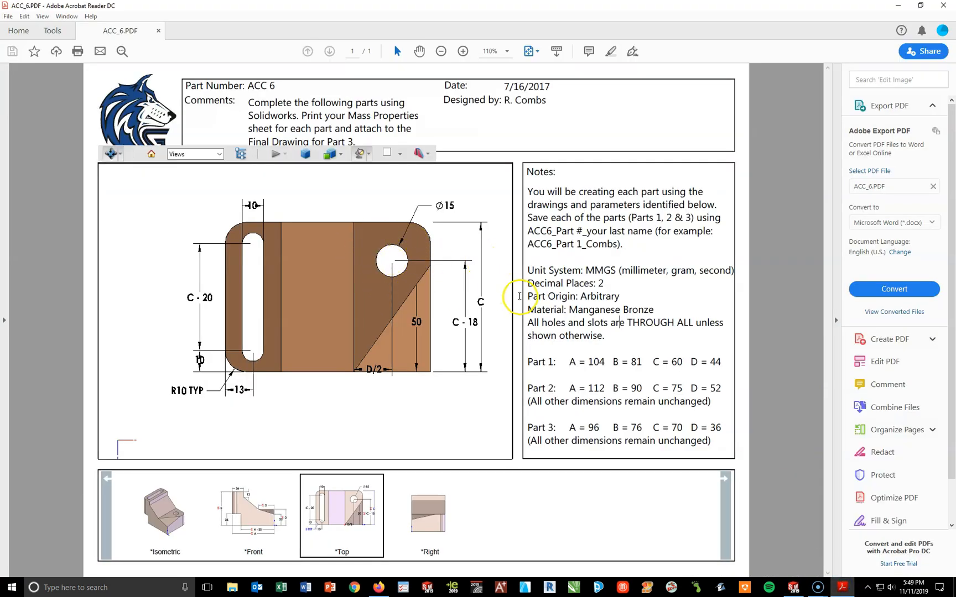
Return to SOLIDWORKS and sketch a circle about 16 mm in diameter near the back outer corner of the lower horizontal face.
left_click(843, 588)
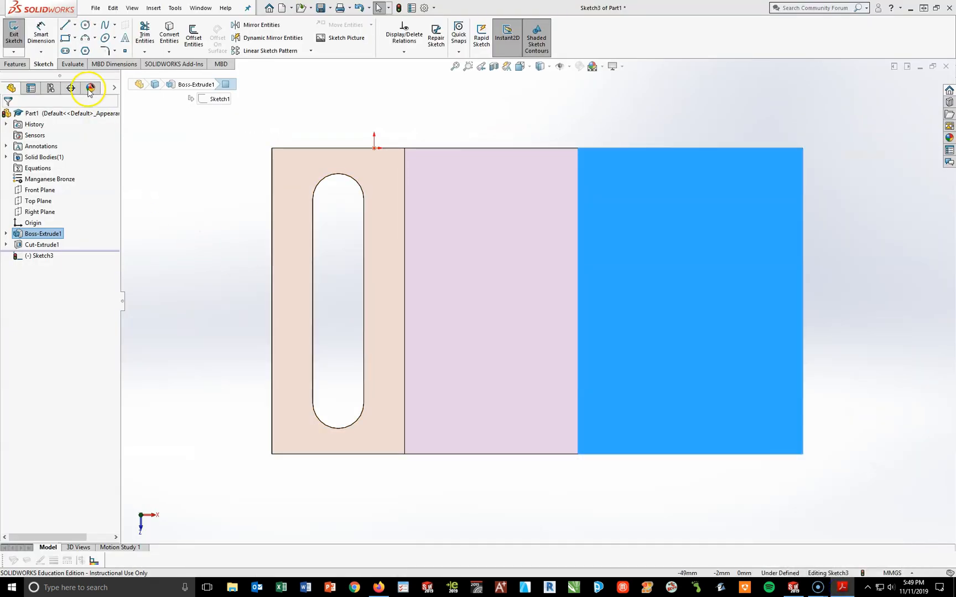
left_click(84, 25)
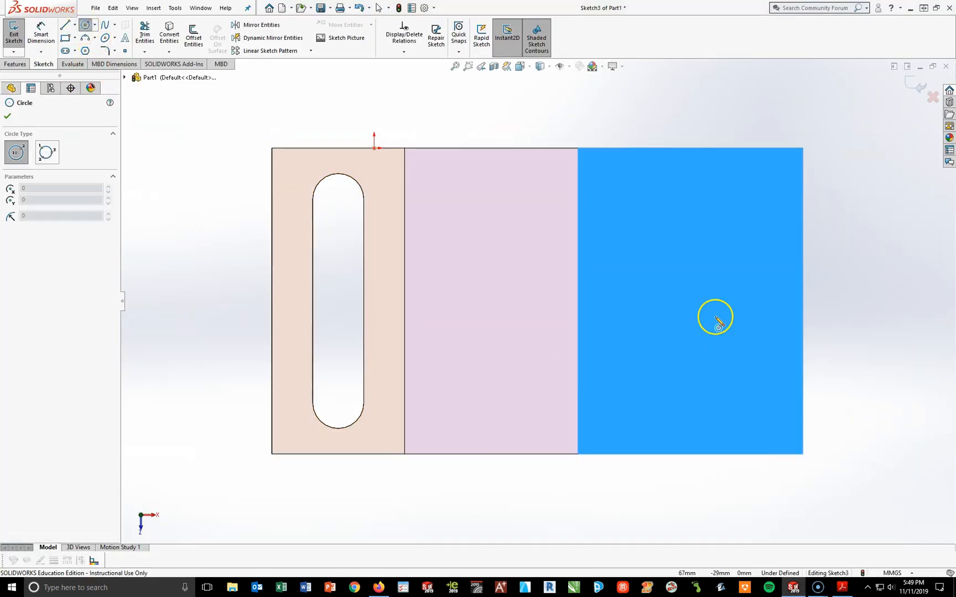
left_click(732, 210)
left_click(745, 253)
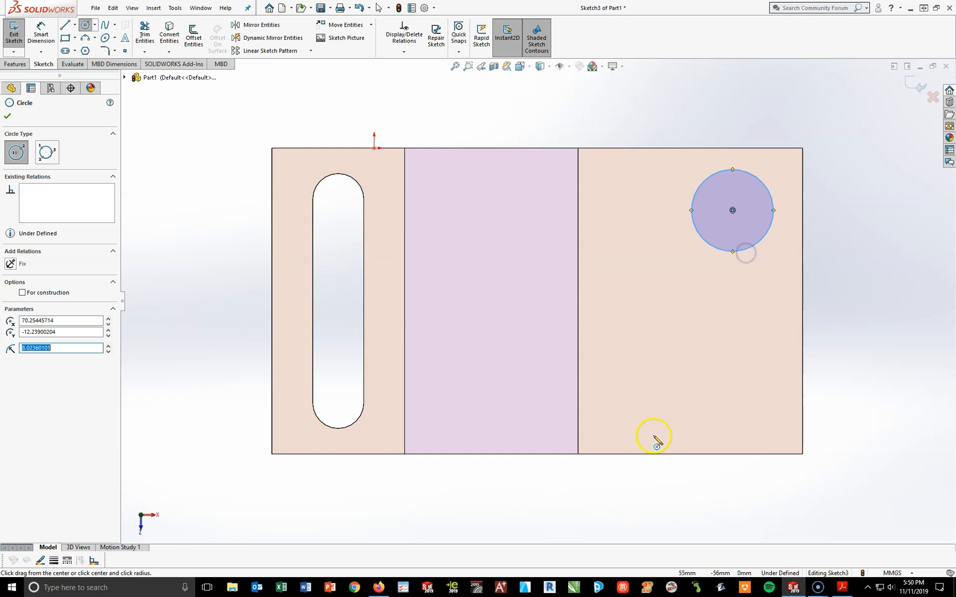
Set the circle's diameter to 15 mm with Smart Dimension.
left_click(41, 33)
key("f")
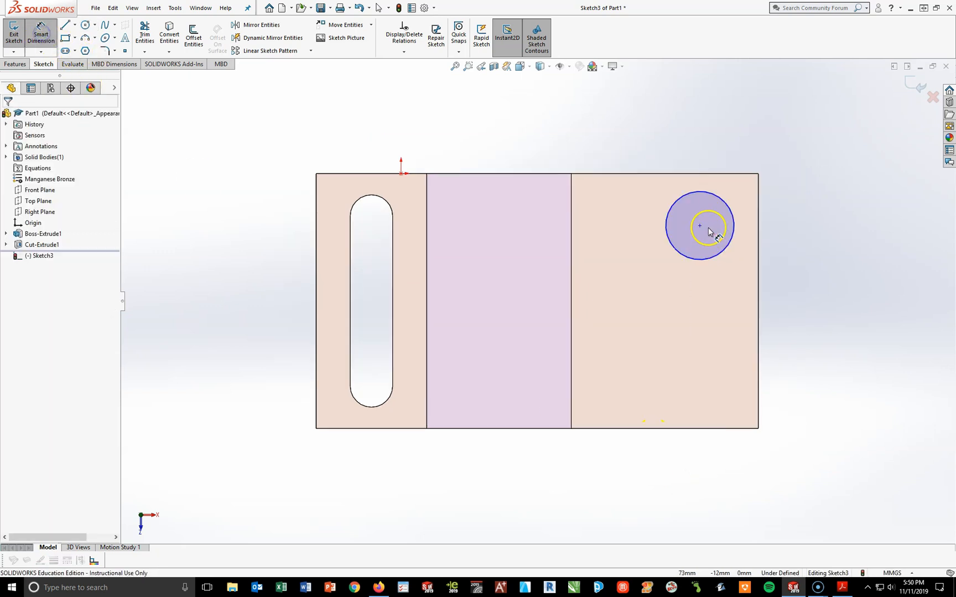
left_click(714, 197)
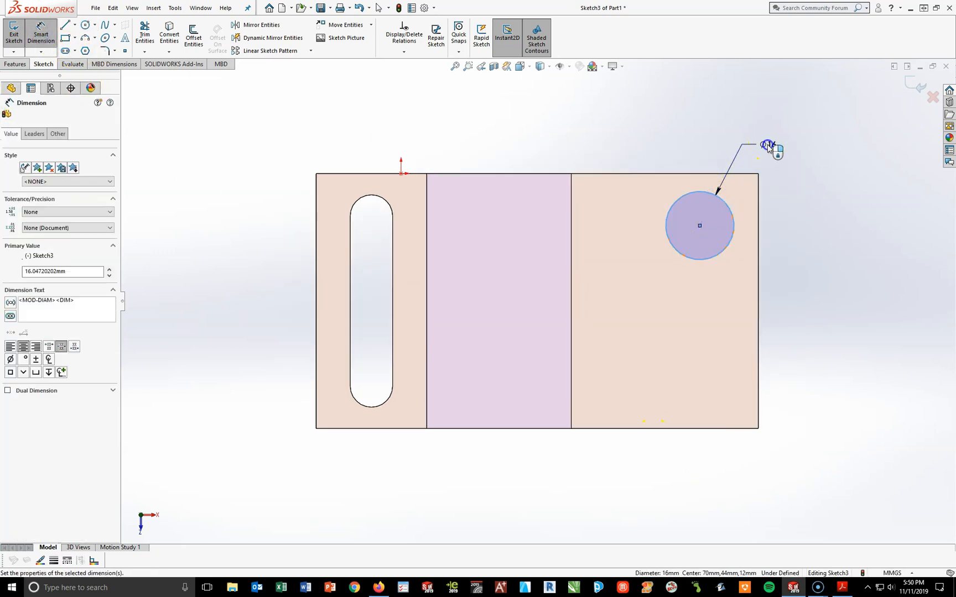
left_click(766, 145)
type("15")
left_click(869, 428)
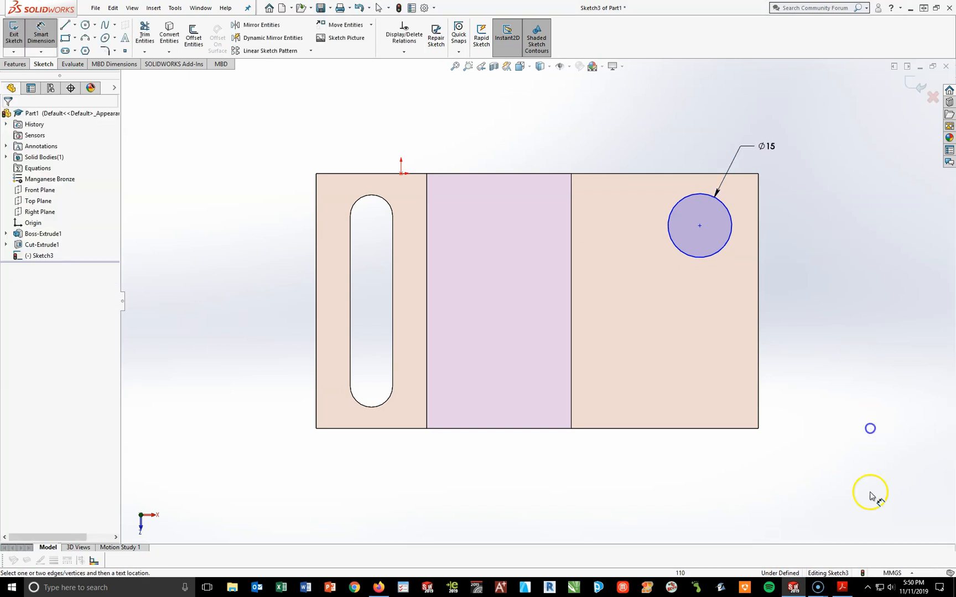
Check the ACC_6 PDF, dimension the circle's centre 44/2 mm from the lower edge of the inclined face, and bring the PDF up again.
left_click(842, 588)
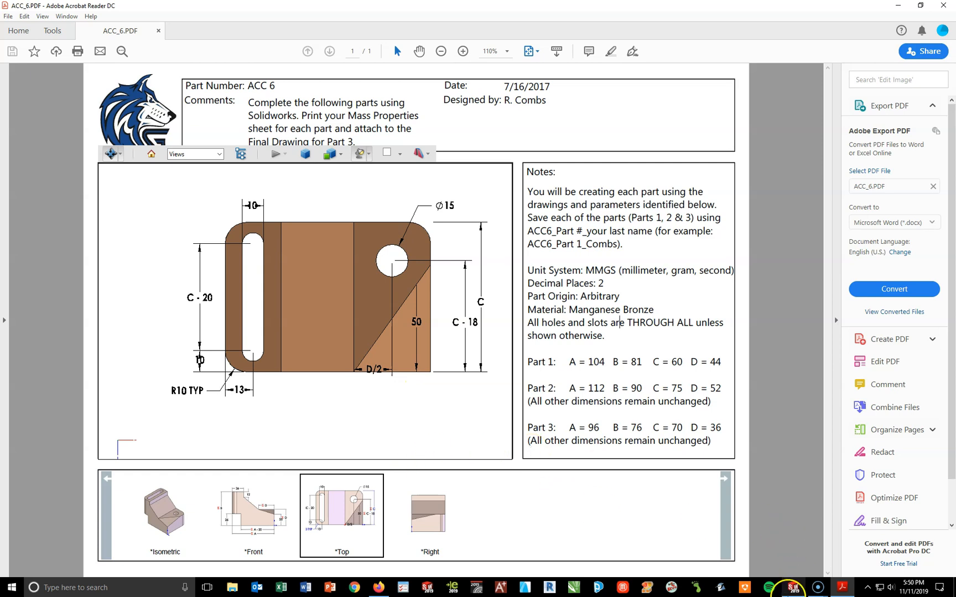
left_click(837, 591)
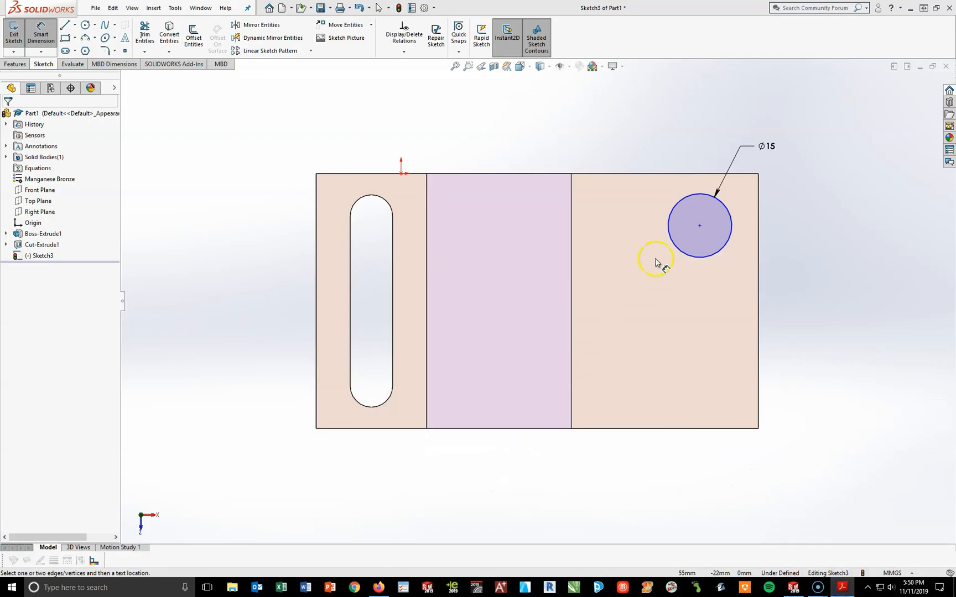
left_click(700, 226)
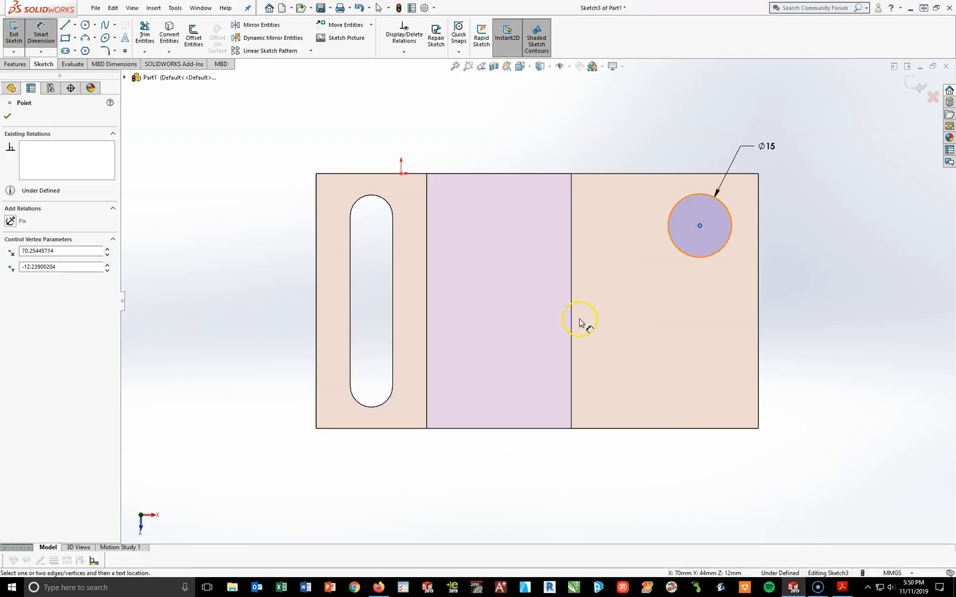
left_click(572, 320)
left_click(634, 454)
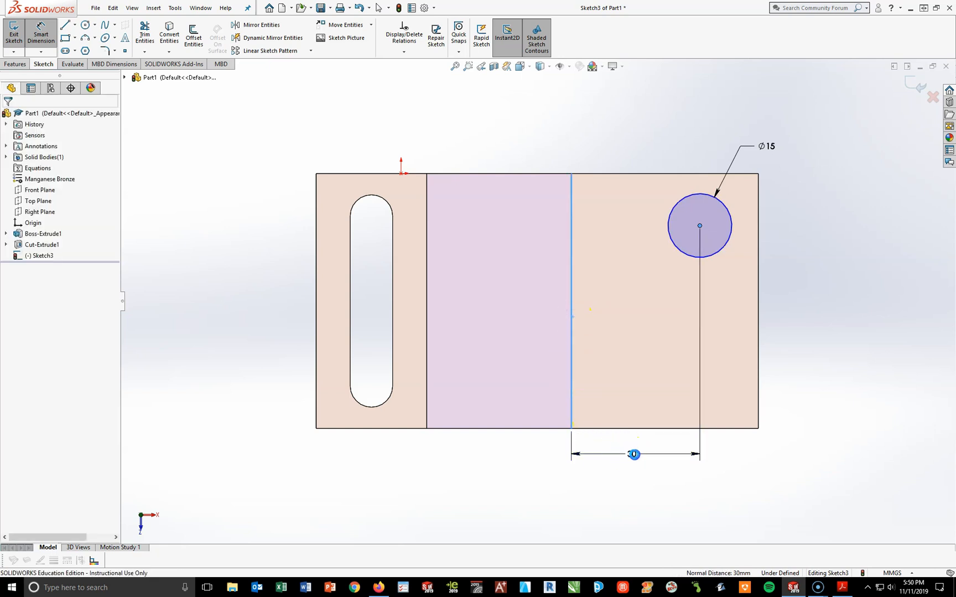
type("44/2")
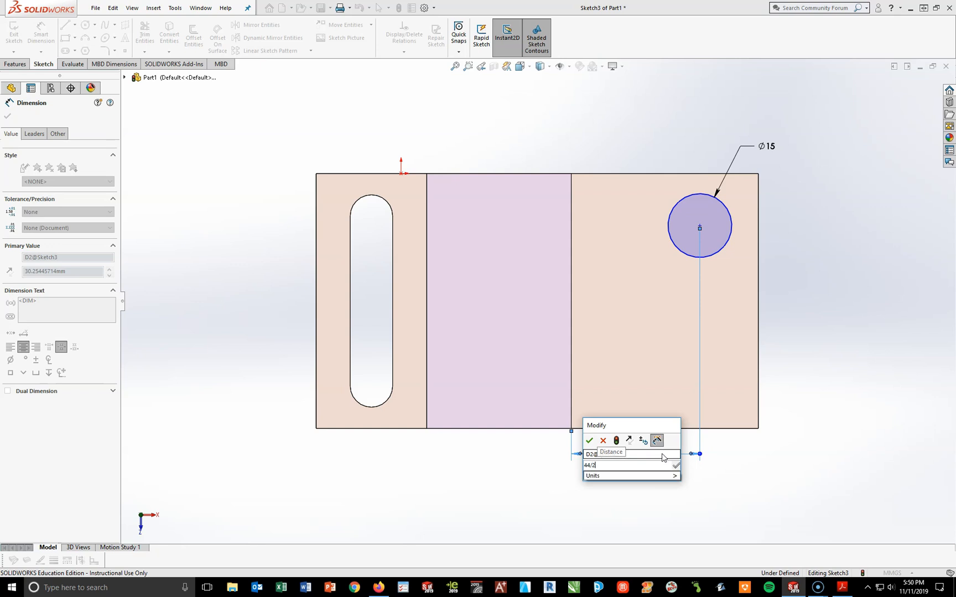
key("Return")
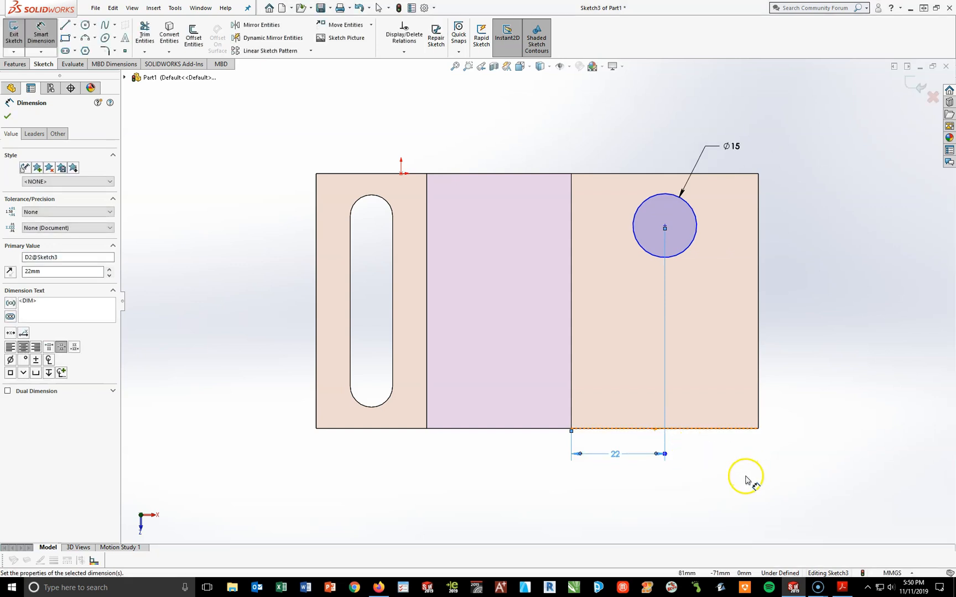
left_click(849, 587)
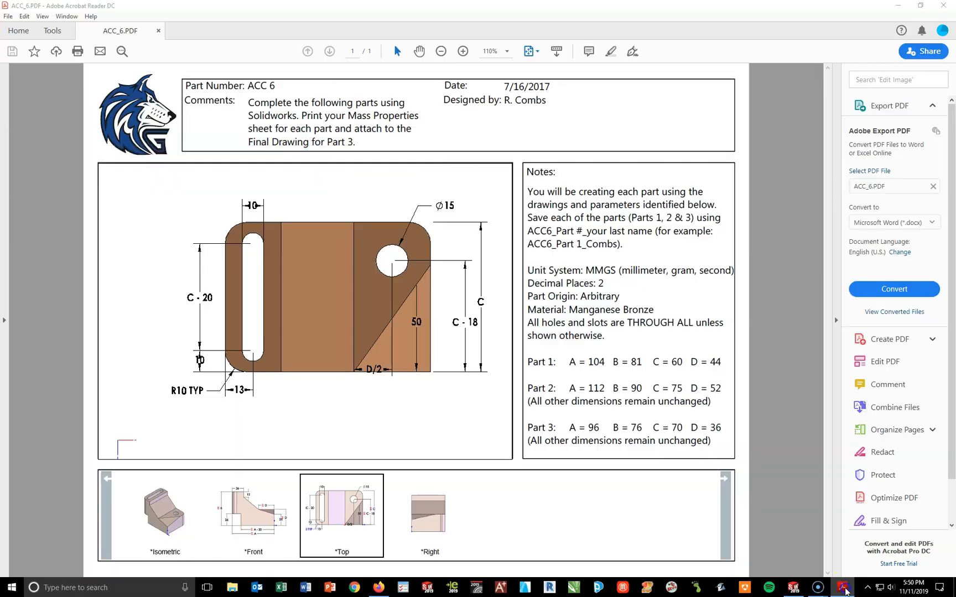
Return to SOLIDWORKS, dimension the circle's centre 60-18 mm from the lower horizontal face's front edge, and move the diameter label farther from the part.
left_click(795, 585)
left_click(665, 227)
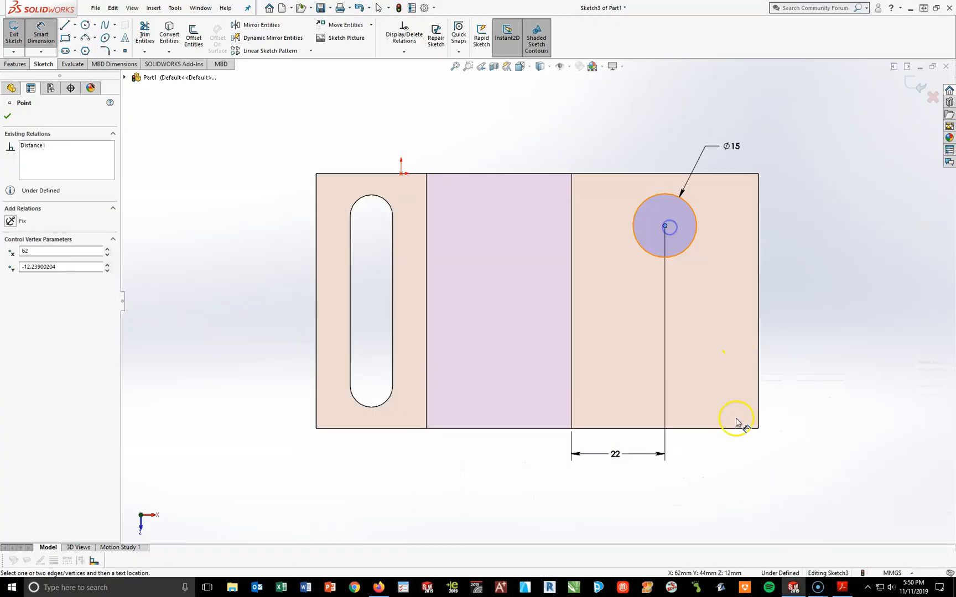
left_click(726, 429)
left_click(807, 333)
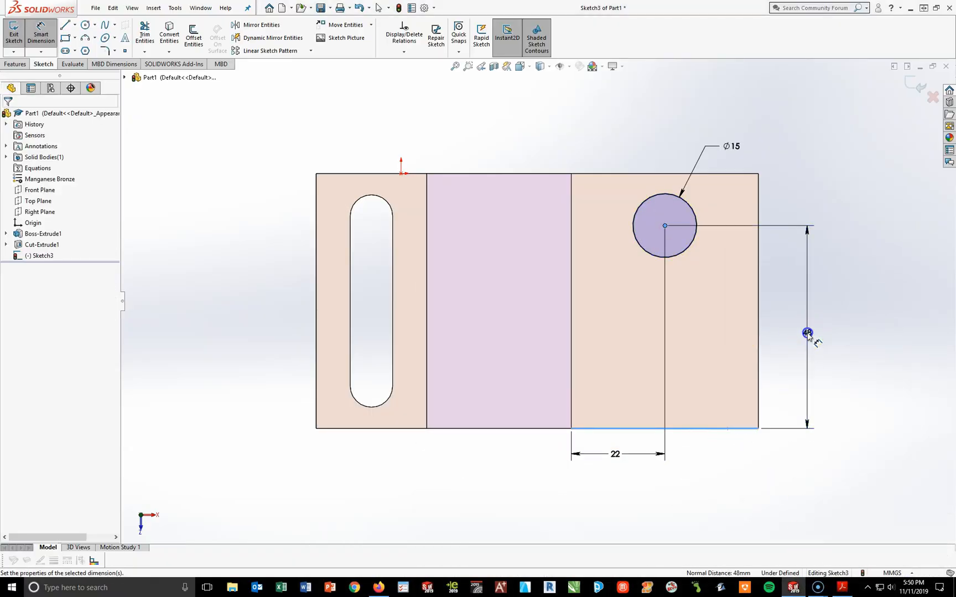
type("60-18")
key("Return")
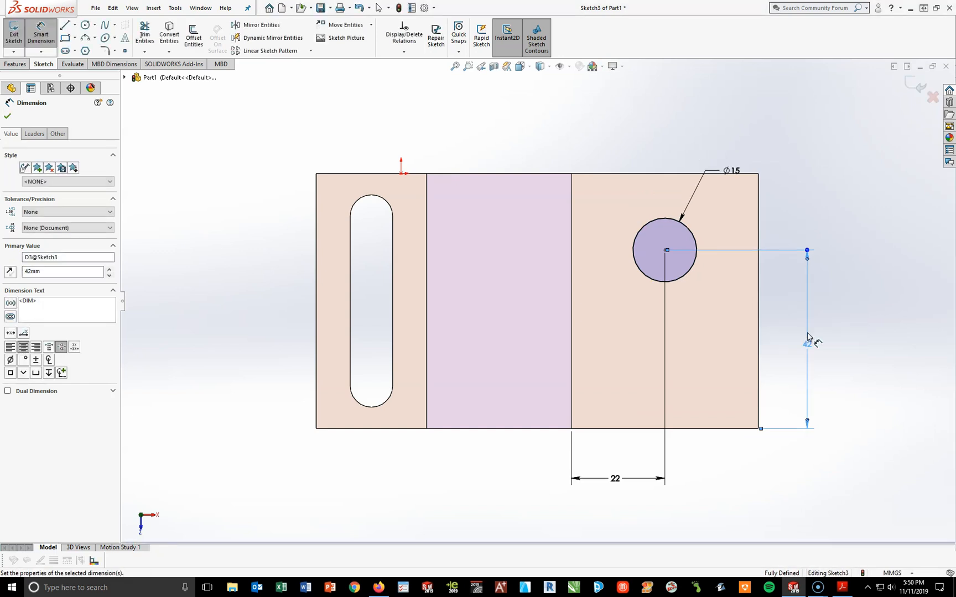
left_click(884, 341)
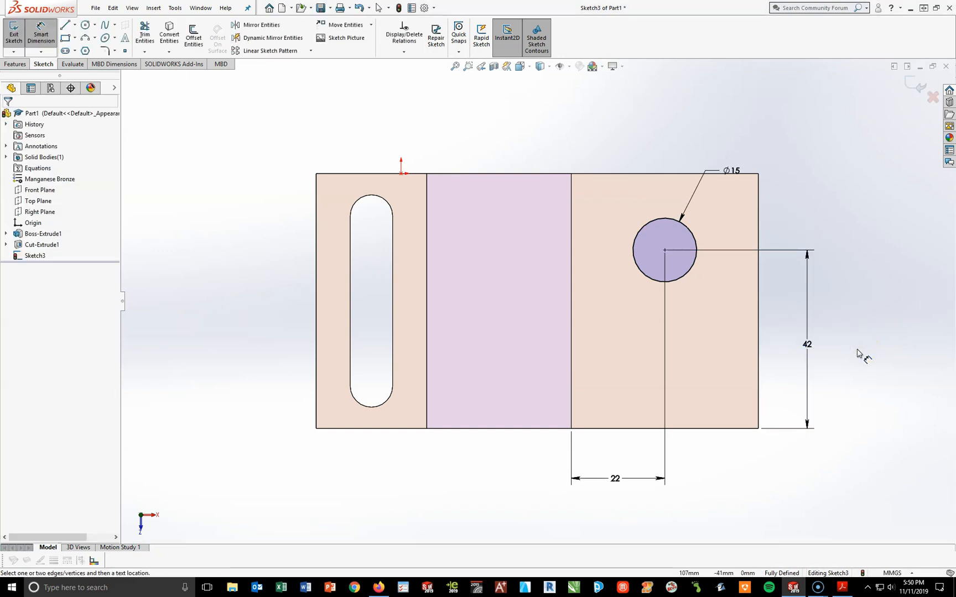
left_click(866, 400)
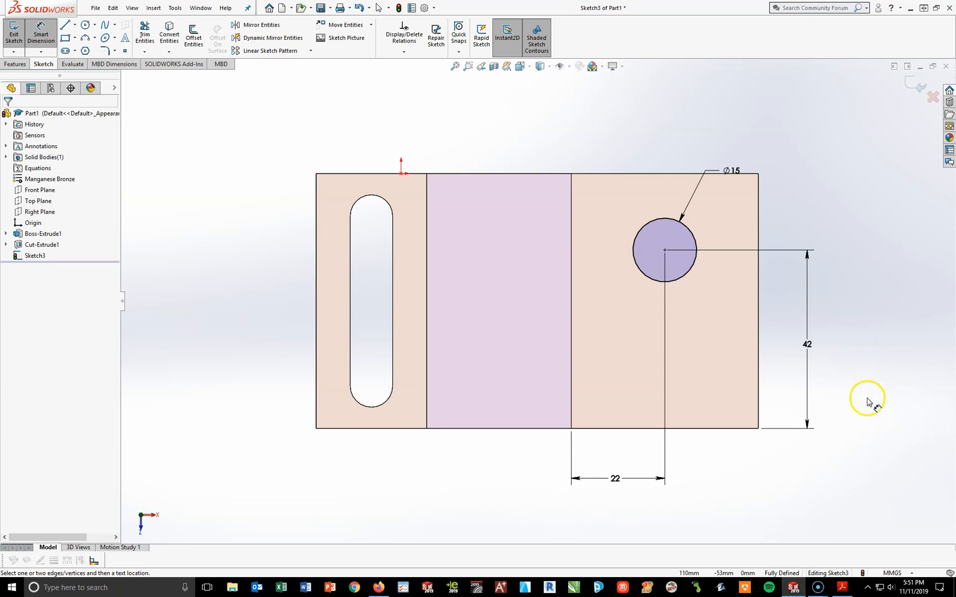
left_click(723, 170)
left_click(827, 207)
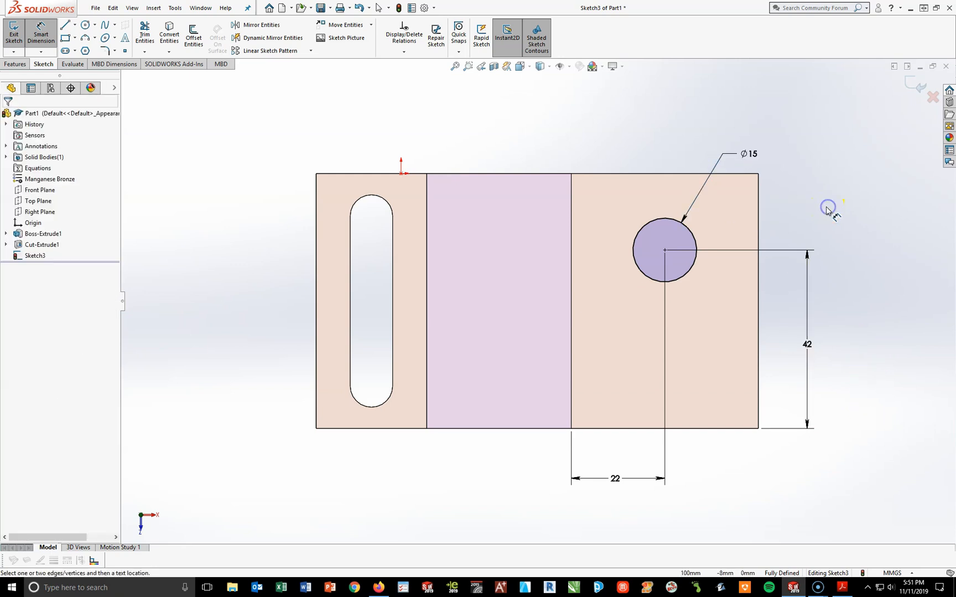
Cut the 15 mm circle Through All with Extruded Cut to make the hole in the lower block.
key("space")
left_click(885, 208)
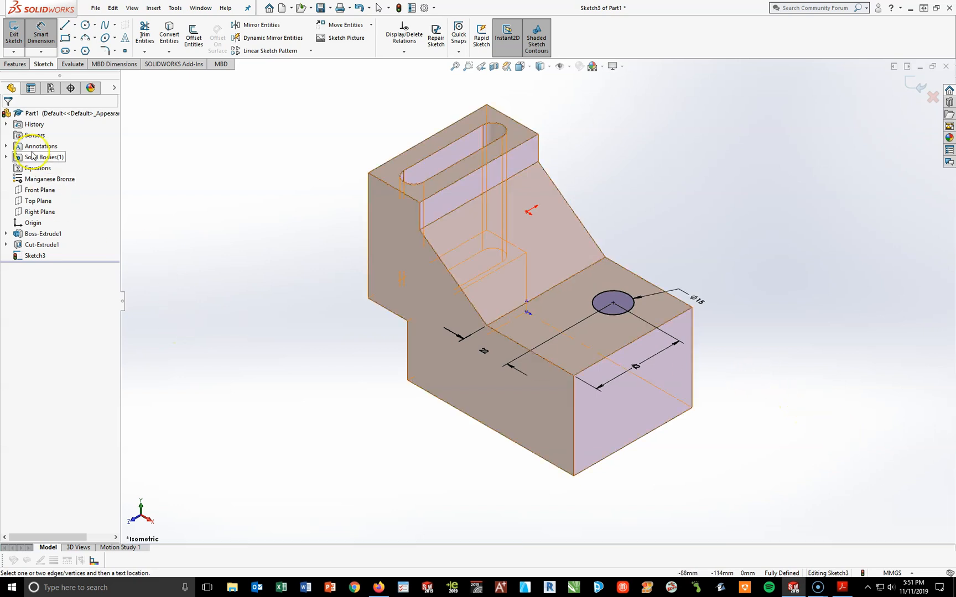
left_click(15, 64)
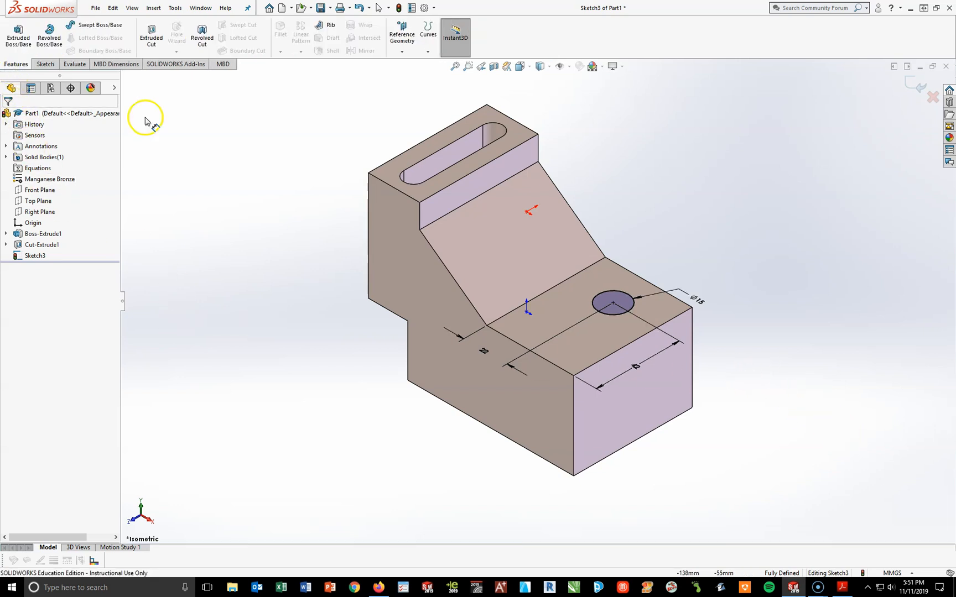
left_click(152, 36)
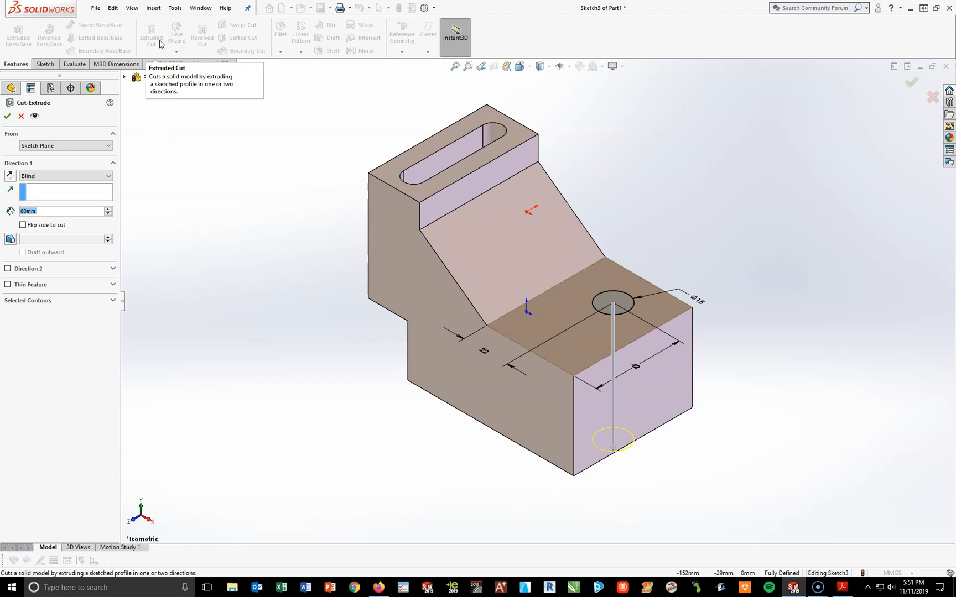
left_click(86, 177)
left_click(36, 177)
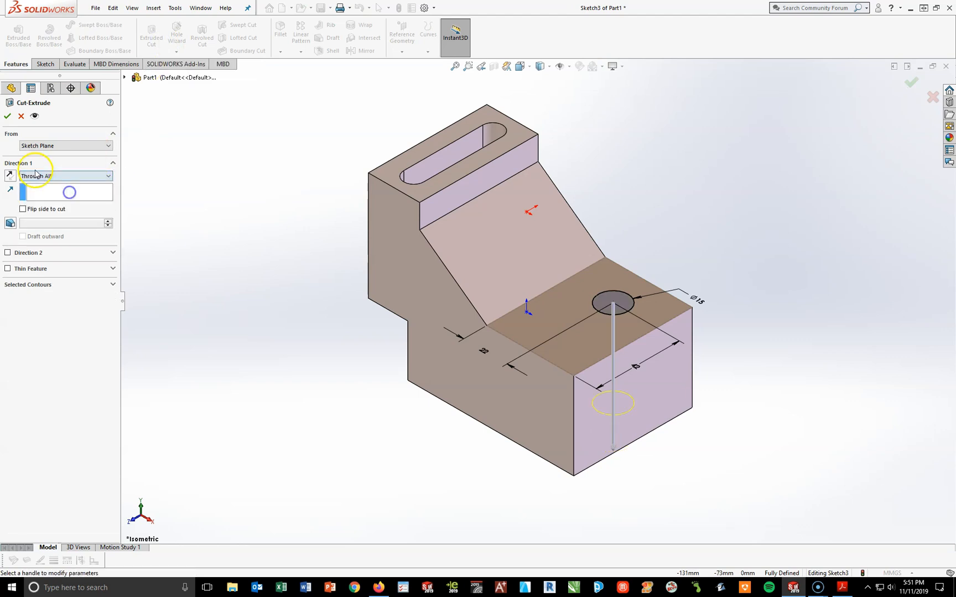
left_click(9, 116)
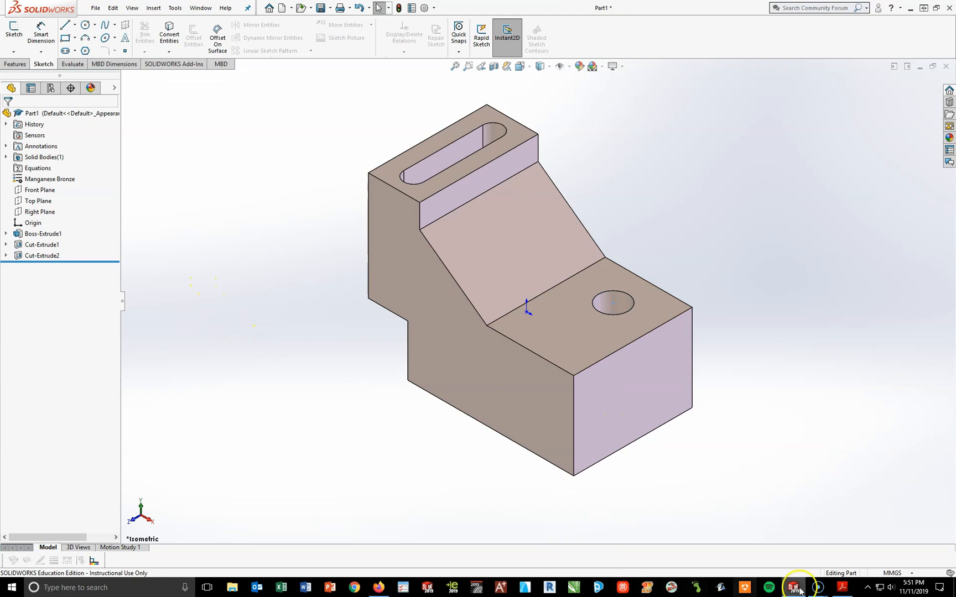
Bring up the ACC_6 PDF, examine the part's isometric view under Bright Lights, and return to SOLIDWORKS.
left_click(842, 588)
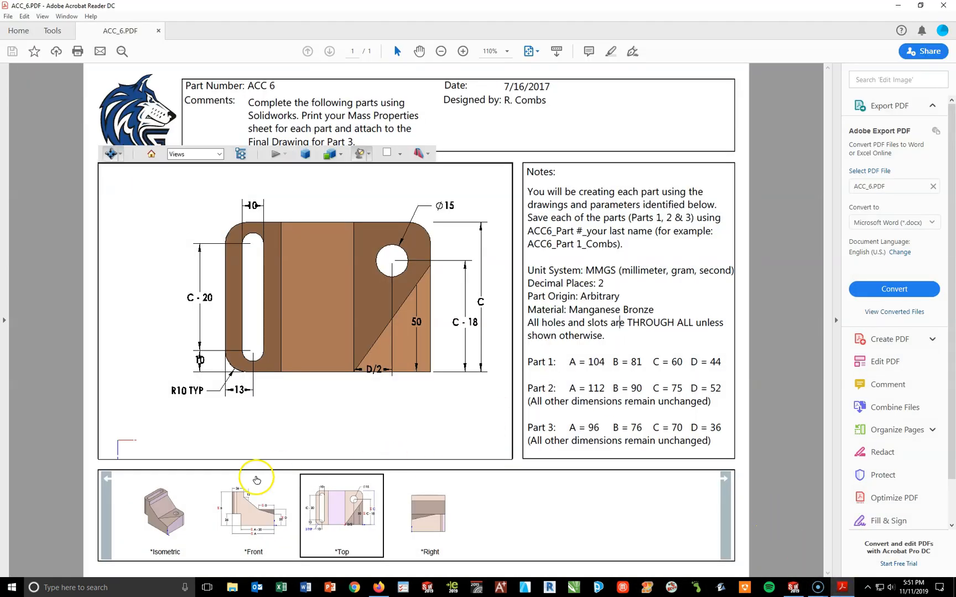
left_click(157, 501)
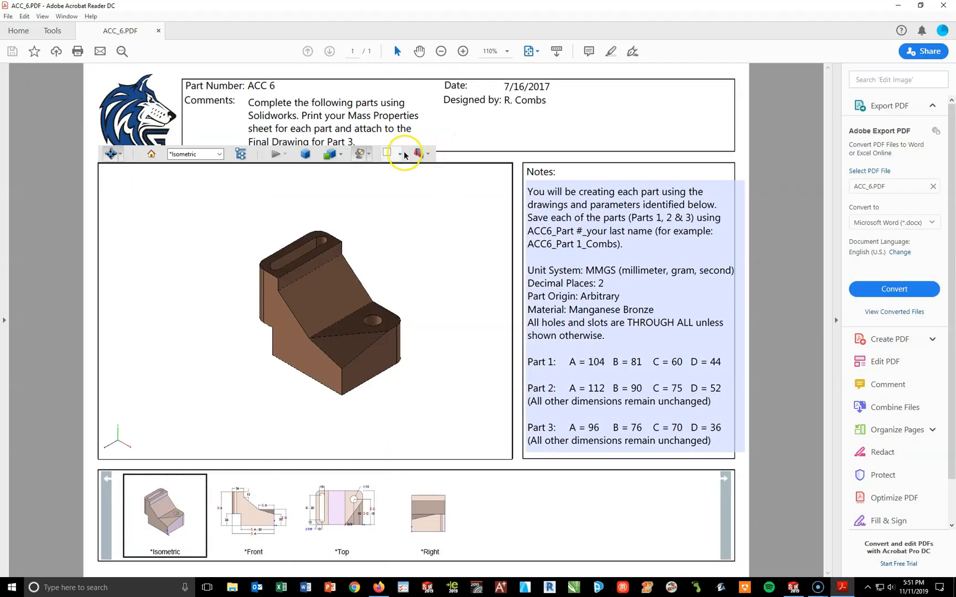
left_click(369, 154)
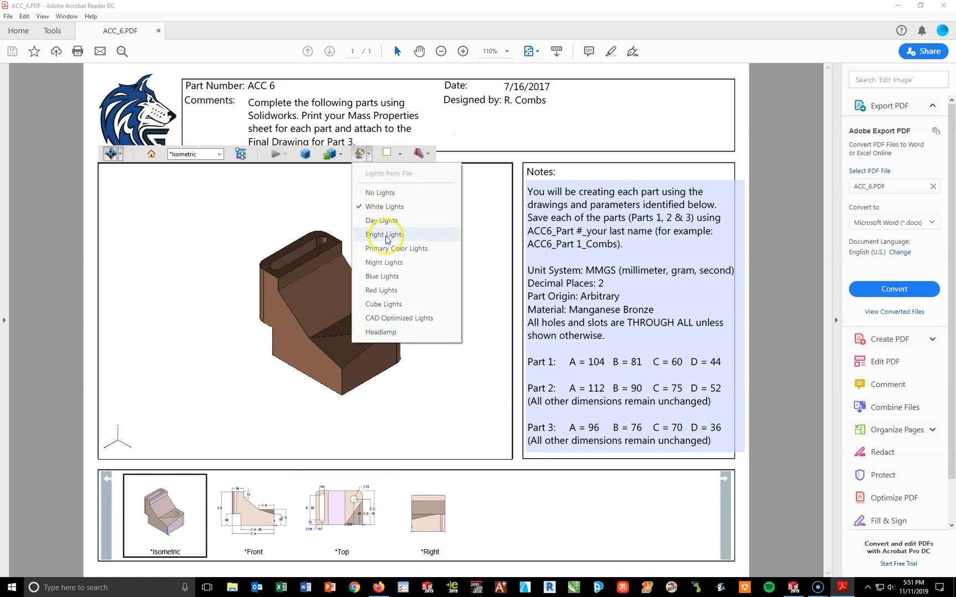
left_click(387, 241)
scroll(317, 286, "up", 3)
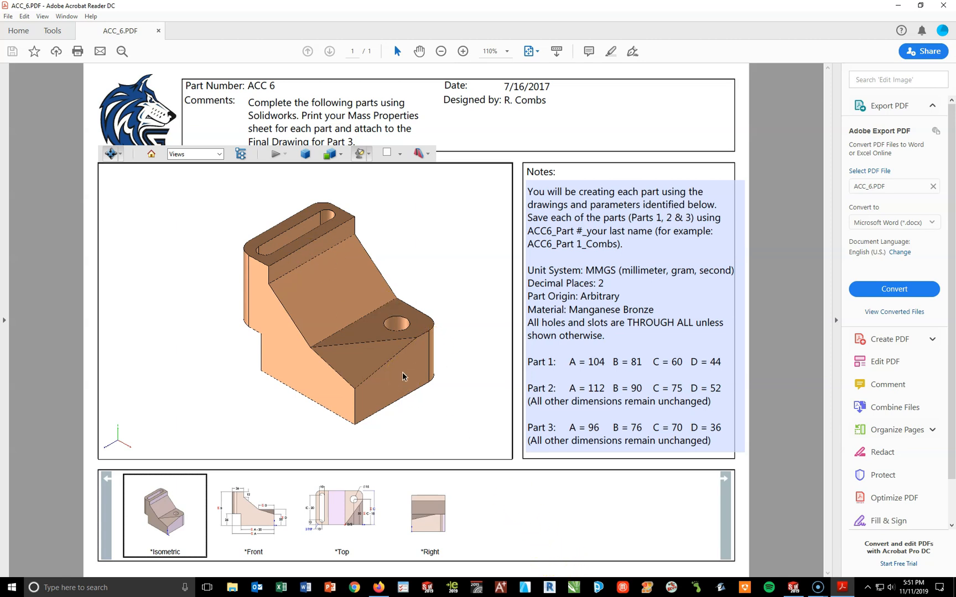
left_click(844, 588)
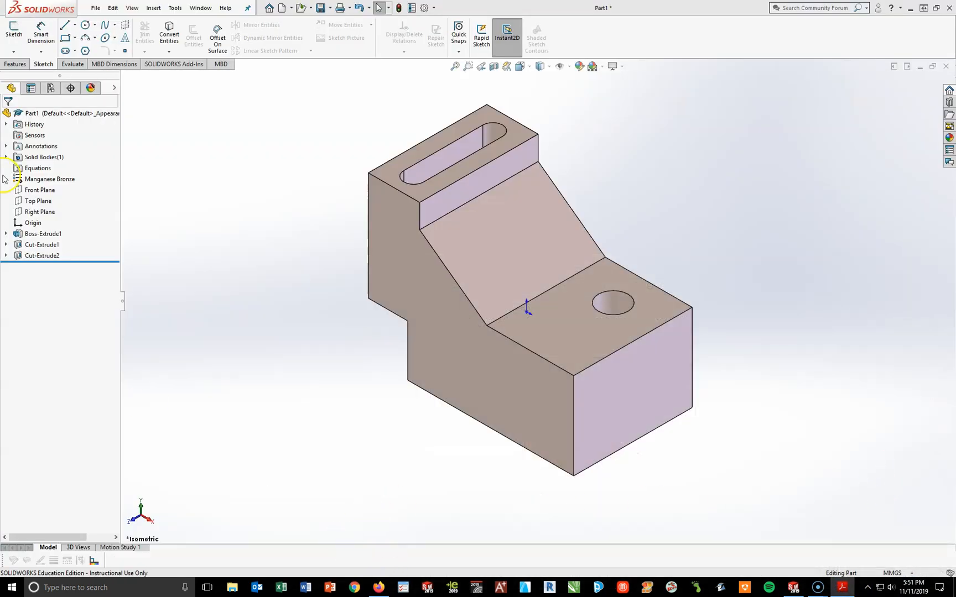
Start a Fillet, check the corner radius in the ACC_6 PDF's top view under Bright Lights, and return to SOLIDWORKS.
left_click(12, 64)
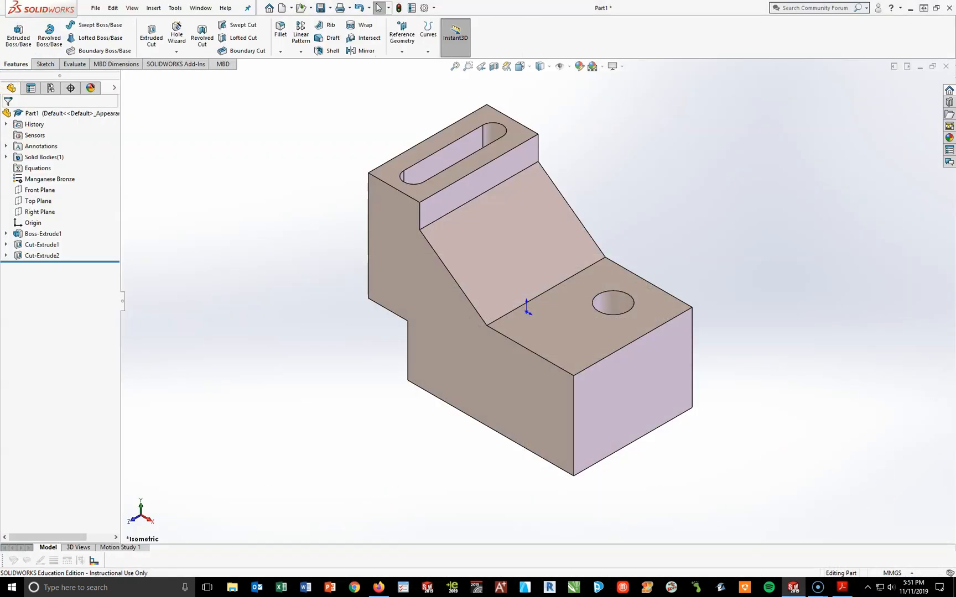
left_click(281, 28)
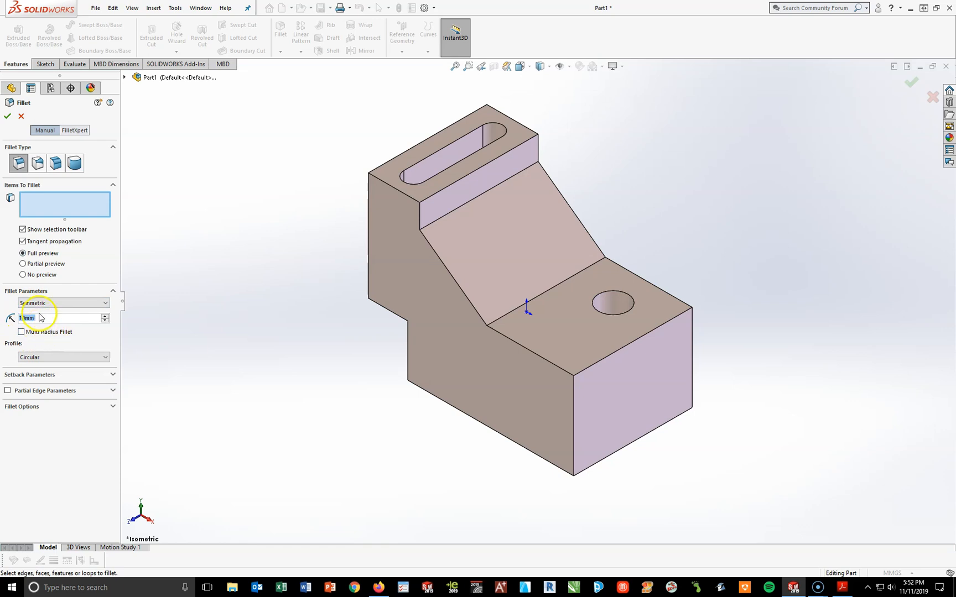
left_click(842, 587)
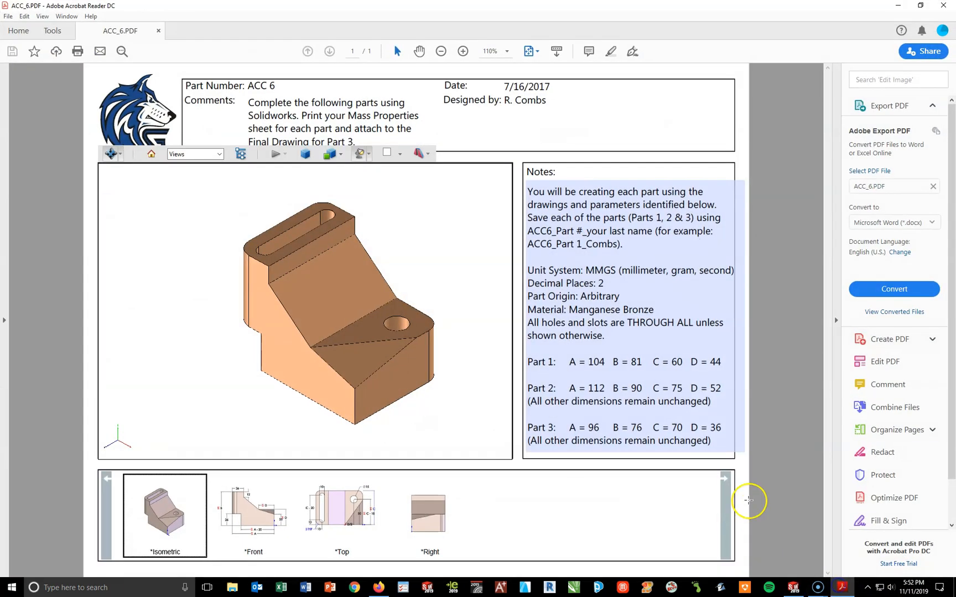
left_click(331, 517)
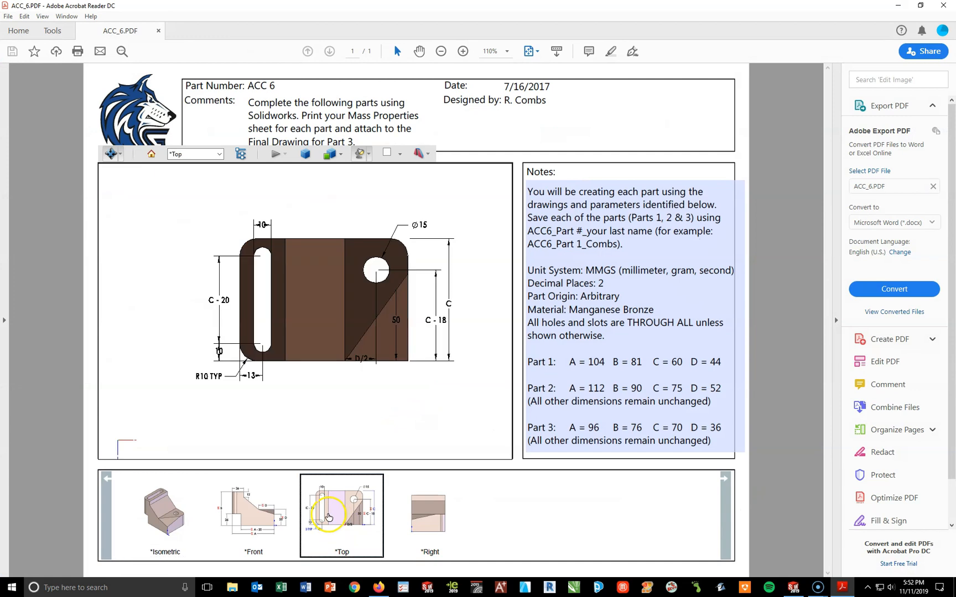
left_click(370, 156)
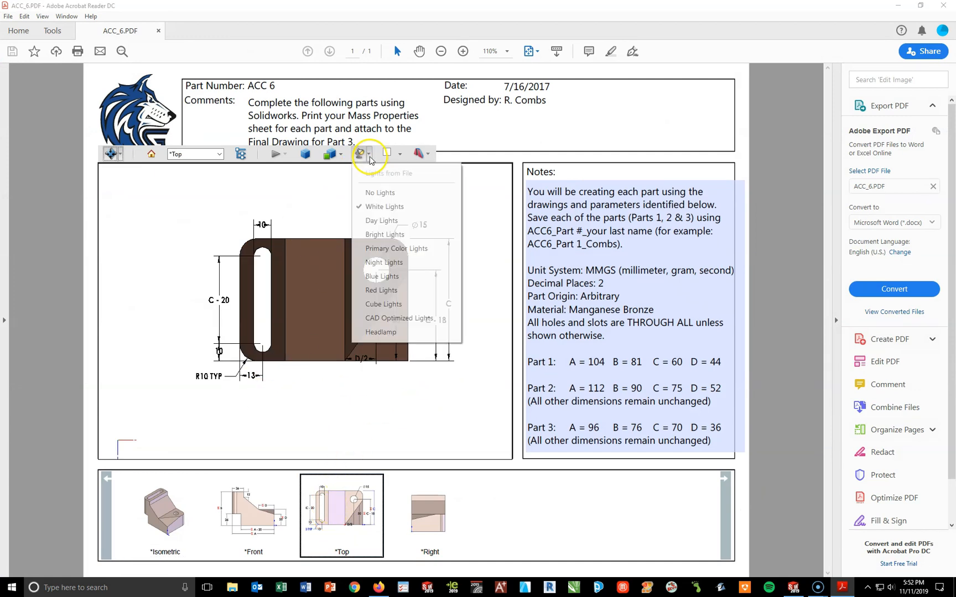
left_click(375, 237)
scroll(220, 370, "up", 3)
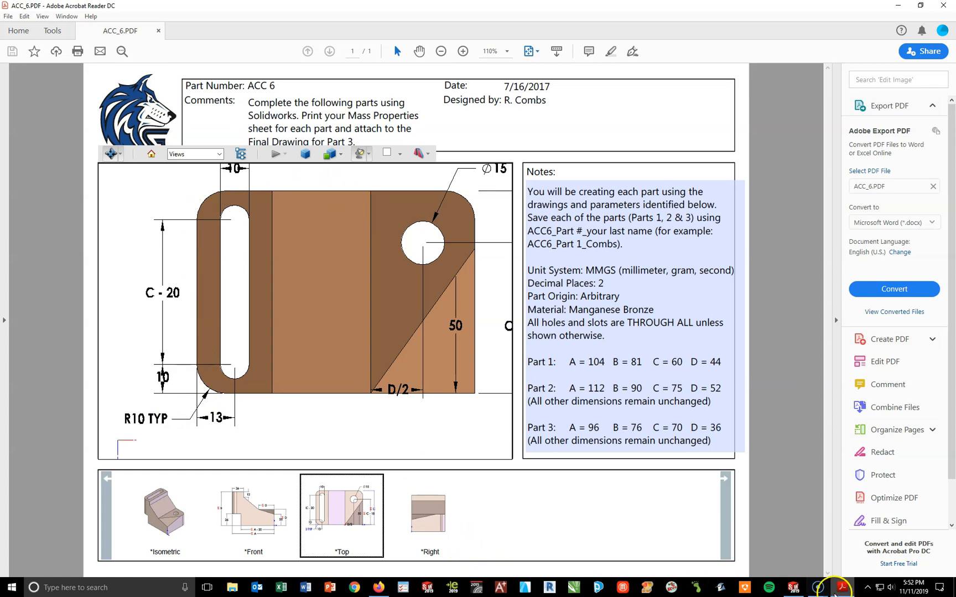
left_click(843, 591)
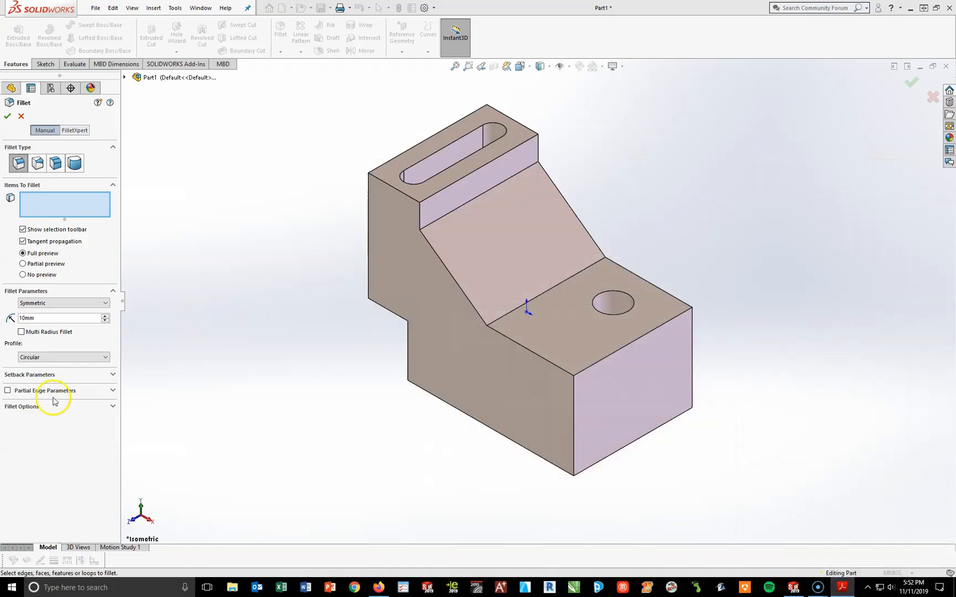
Fillet the tall end's two outer vertical edges and the vertical edge at the corner near the hole with a 10 mm radius.
double_click(40, 319)
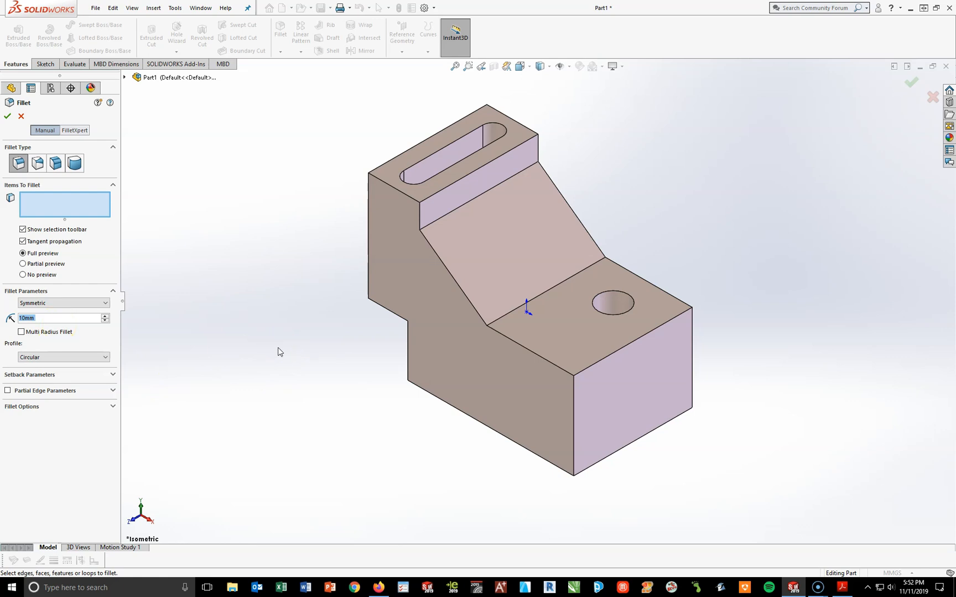
left_click(693, 362)
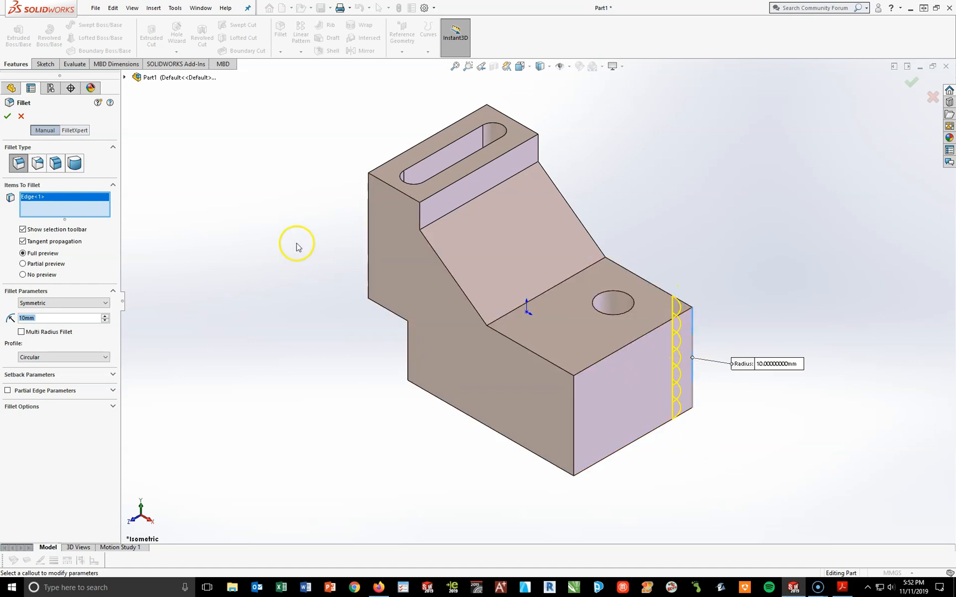
left_click(367, 239)
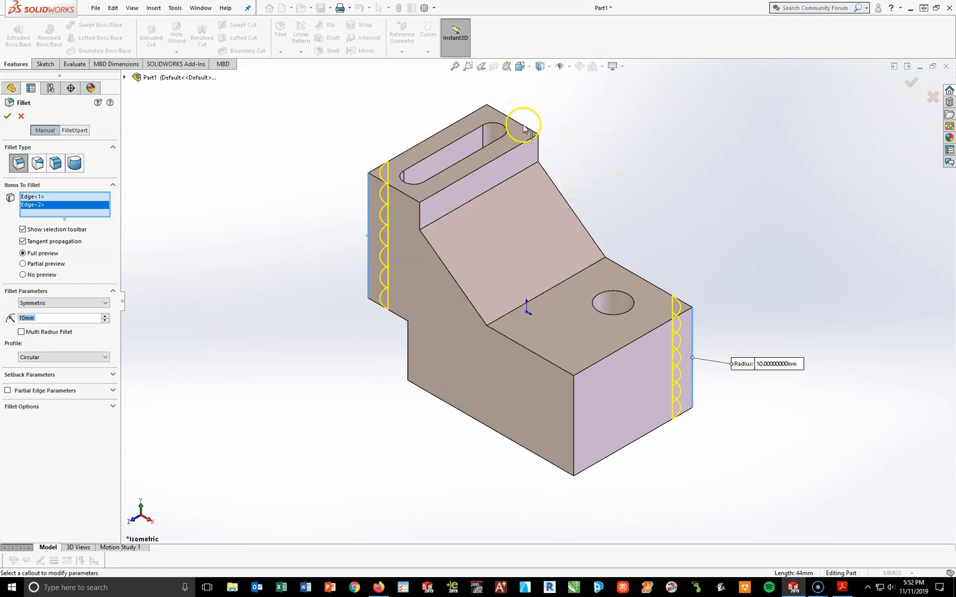
middle_click_drag(650, 187, 544, 313)
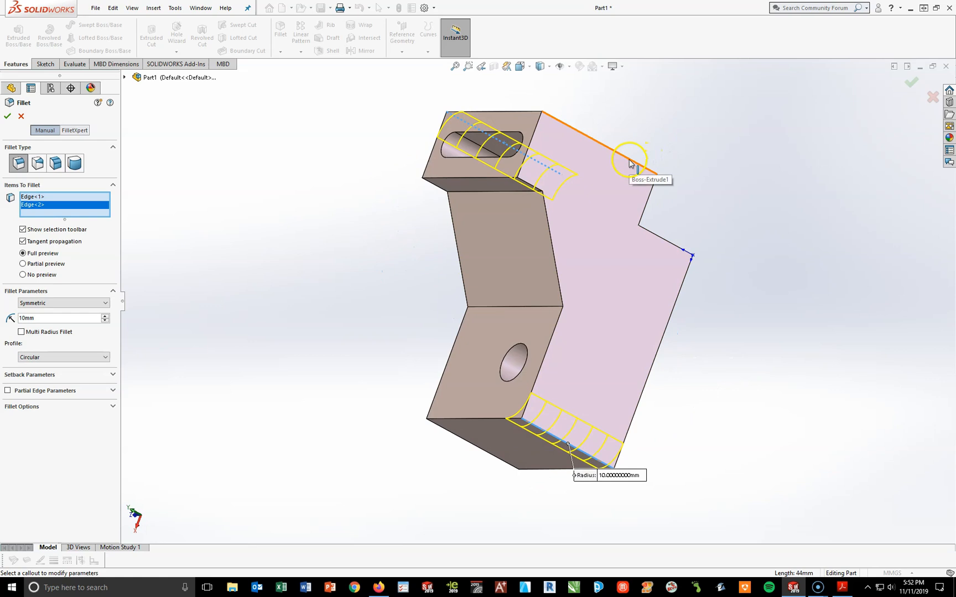
left_click(630, 161)
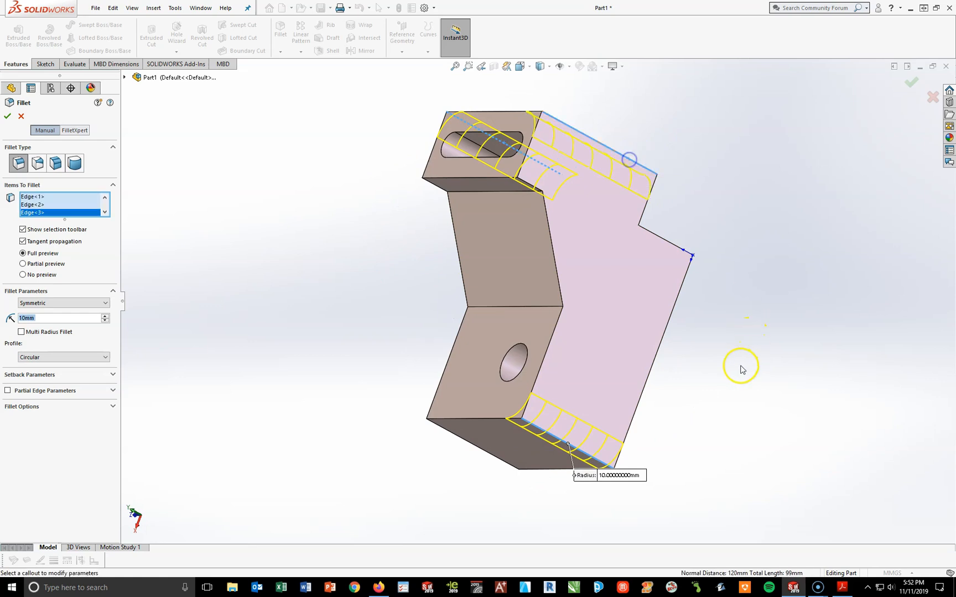
left_click(604, 337)
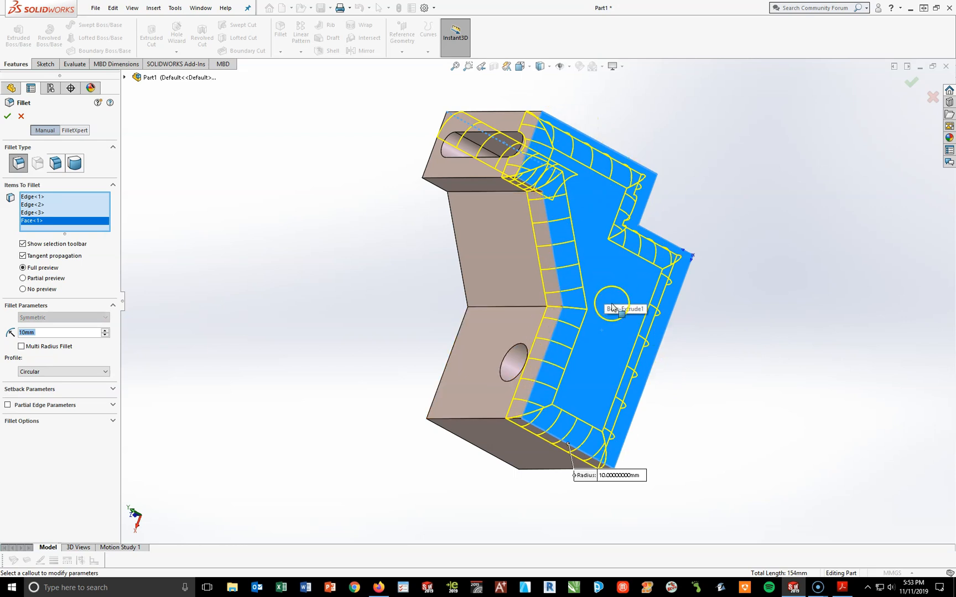
left_click(606, 300)
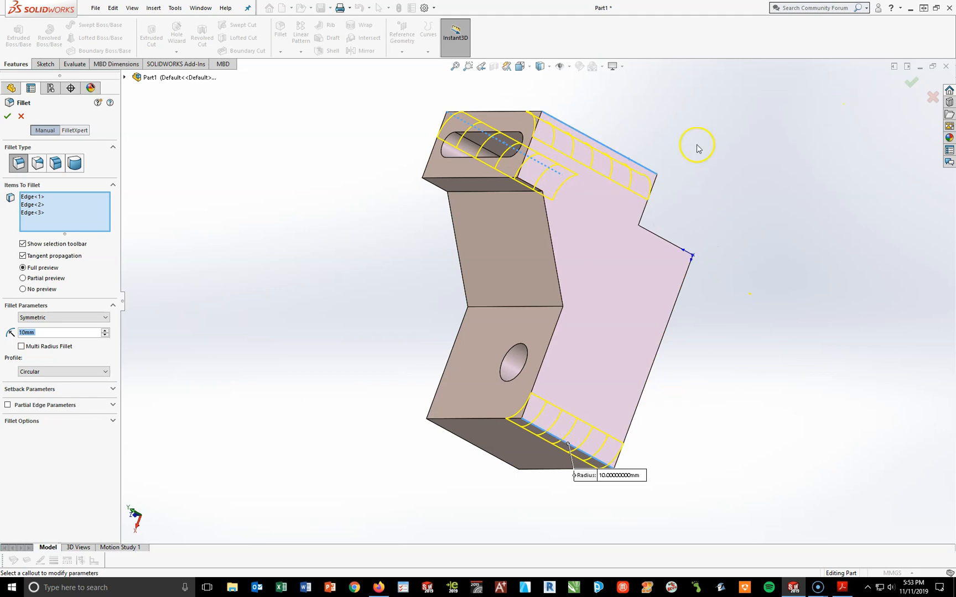
left_click(7, 118)
Show the part in isometric view and start a new 3D sketch for the angled corner cut.
key("space")
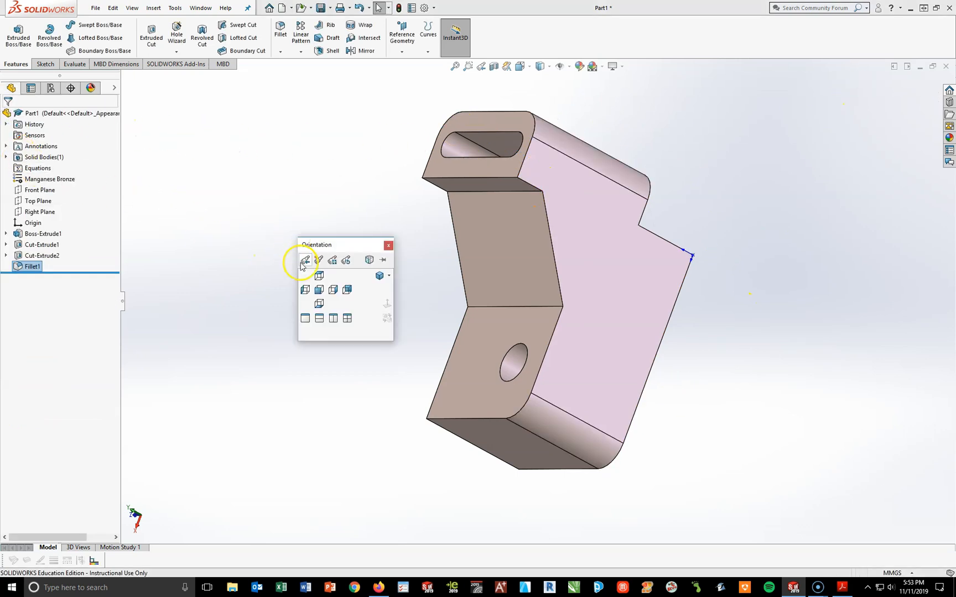
left_click(379, 275)
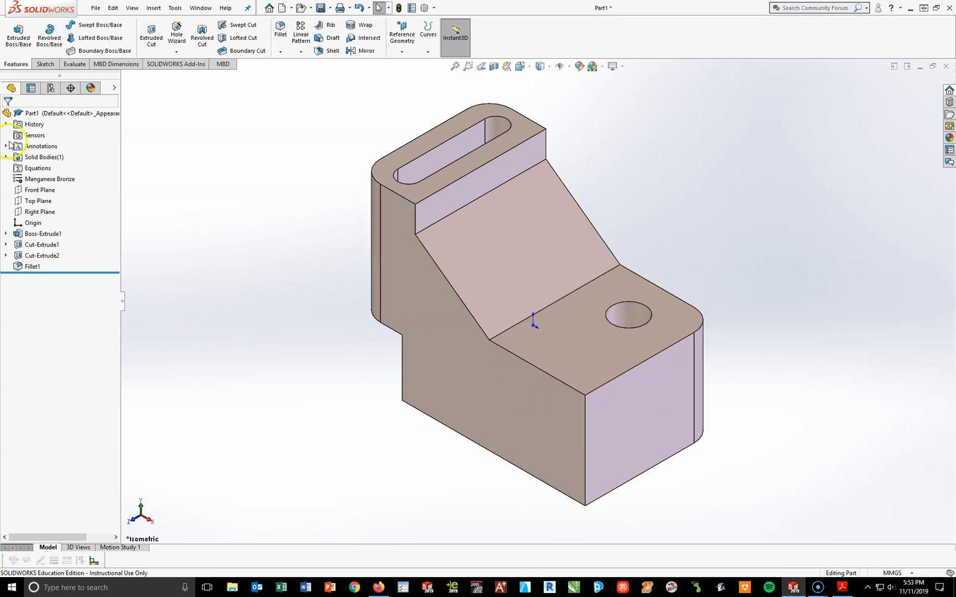
left_click(44, 64)
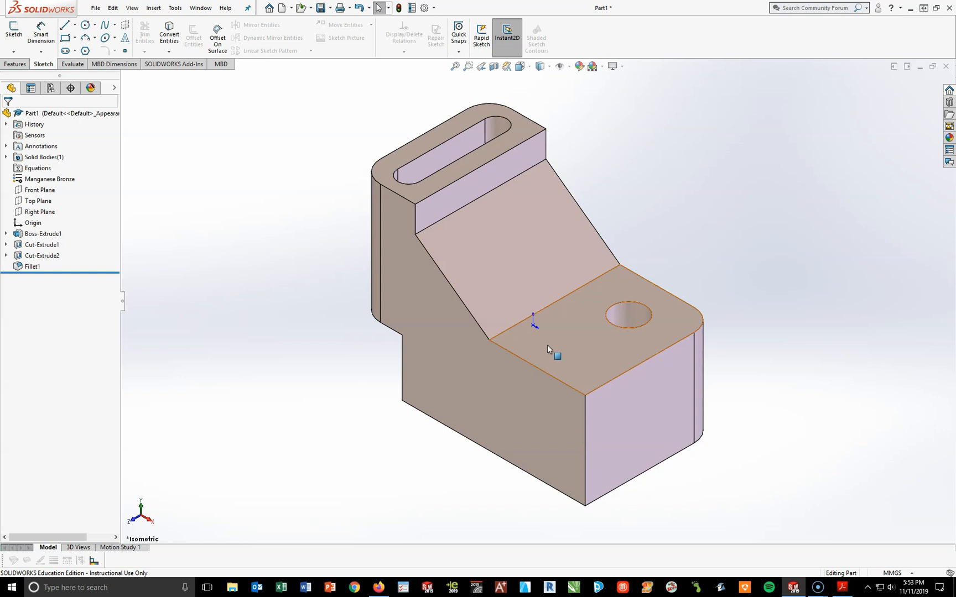
left_click(509, 303)
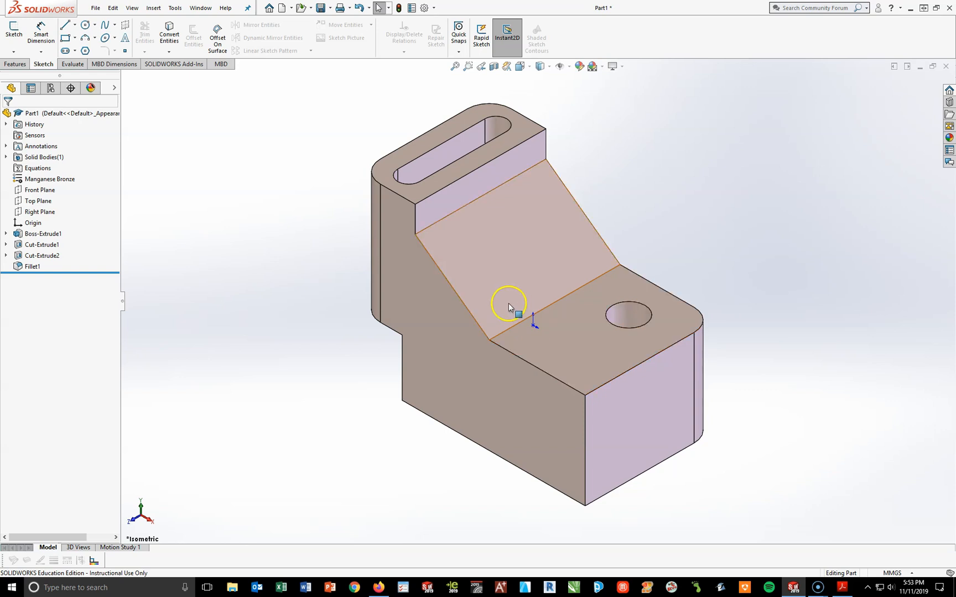
left_click(14, 52)
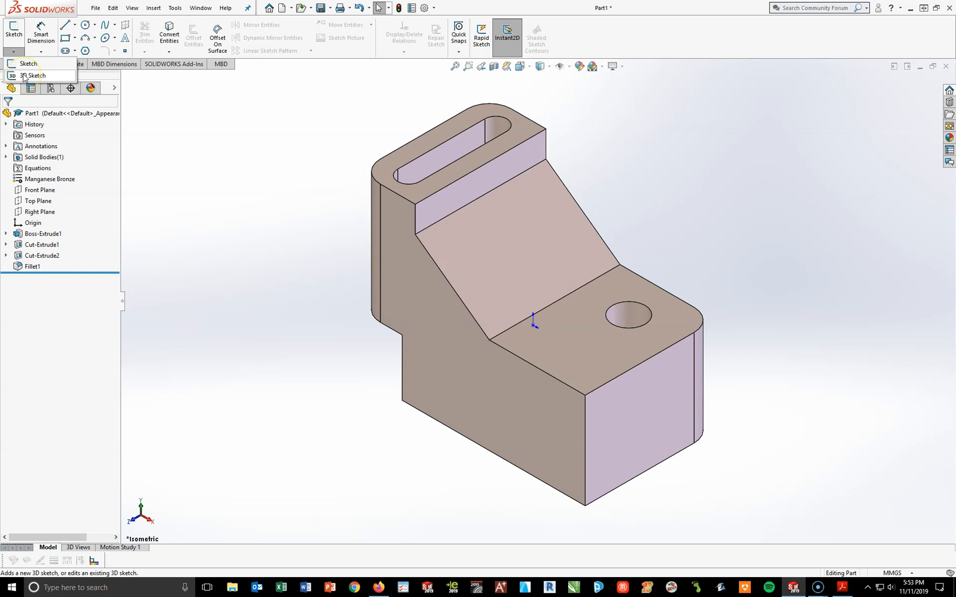
left_click(23, 76)
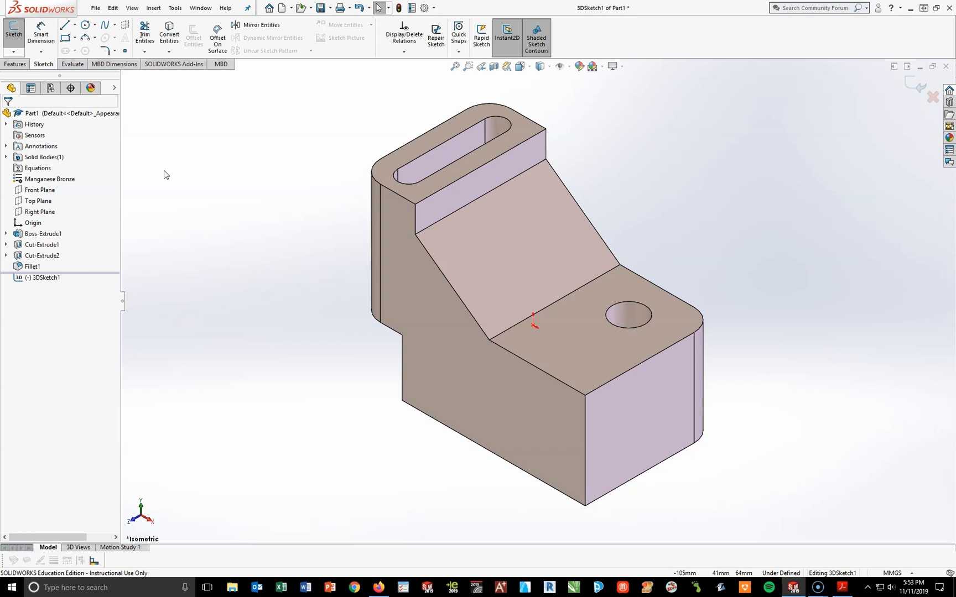
Draw a triangle joining the slope's lower front corner, the vertical corner edge about 30 mm up, and the end face's top edge about 42 mm along.
left_click(64, 26)
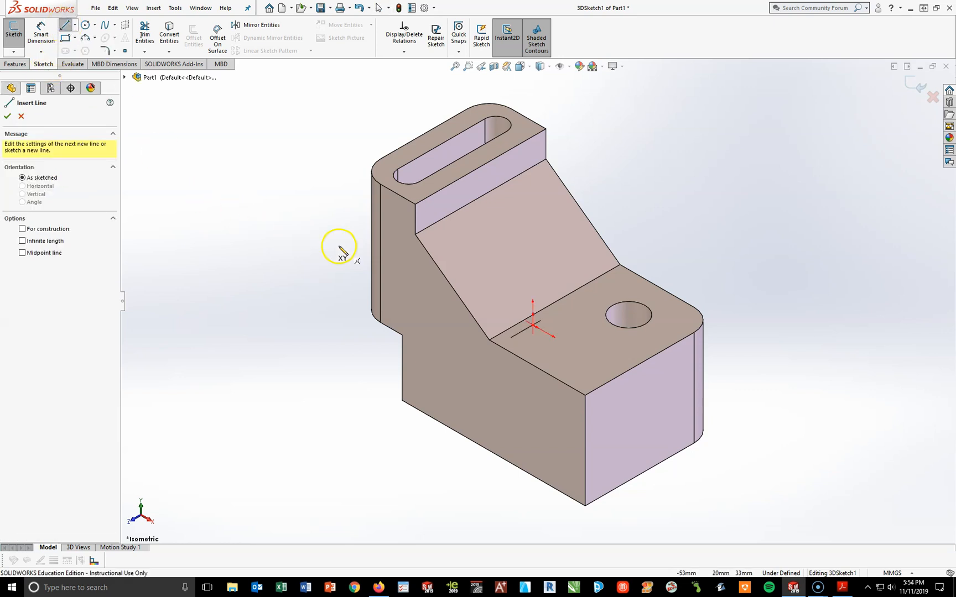
left_click(489, 339)
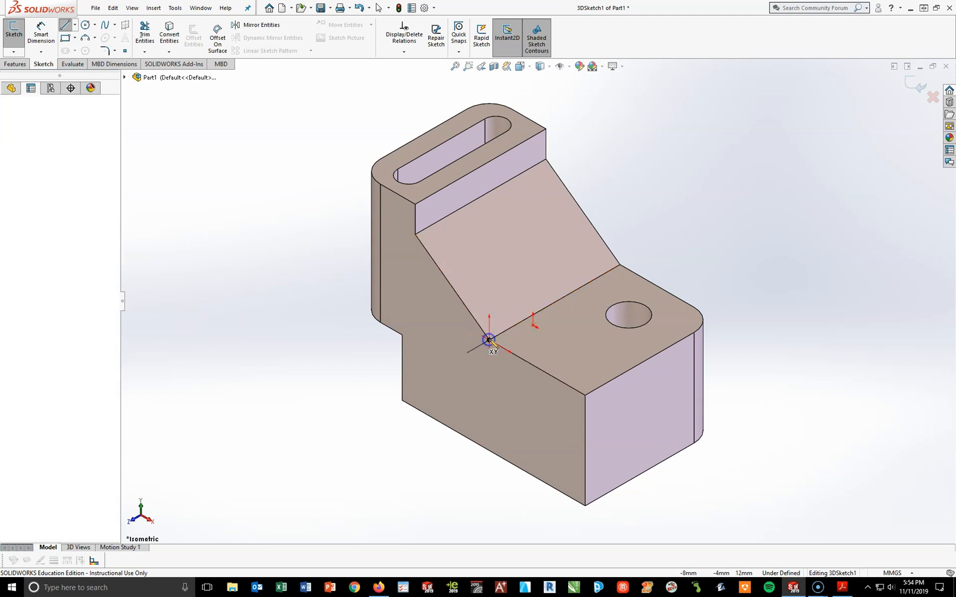
left_click_drag(490, 342, 585, 431)
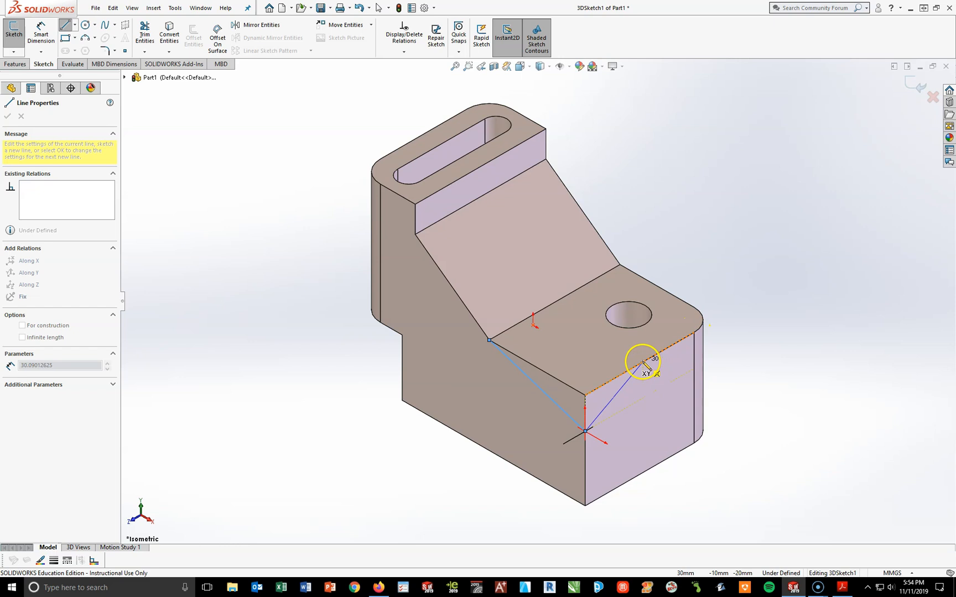
left_click_drag(639, 364, 489, 340)
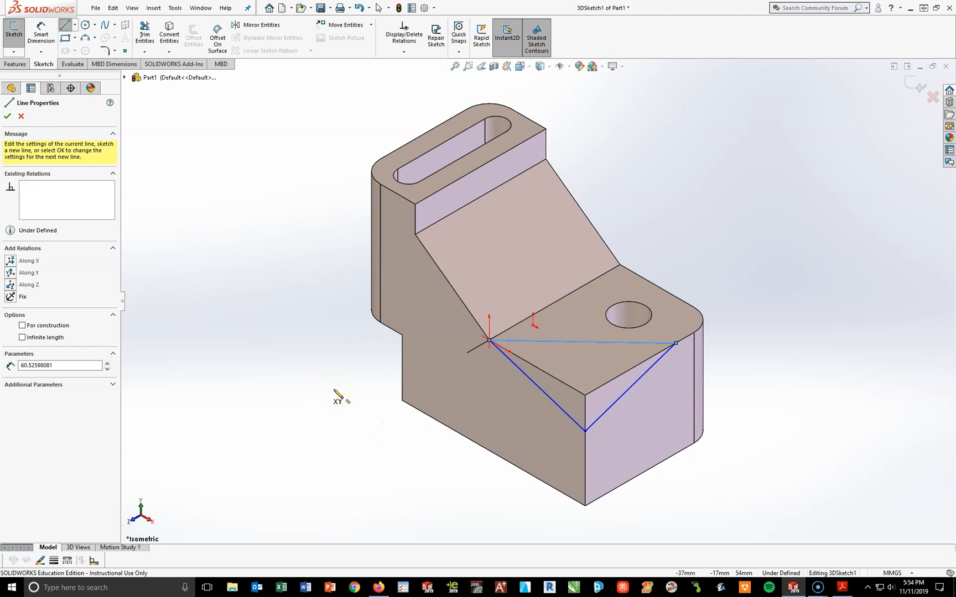
key("Escape")
middle_click_drag(646, 464, 546, 367)
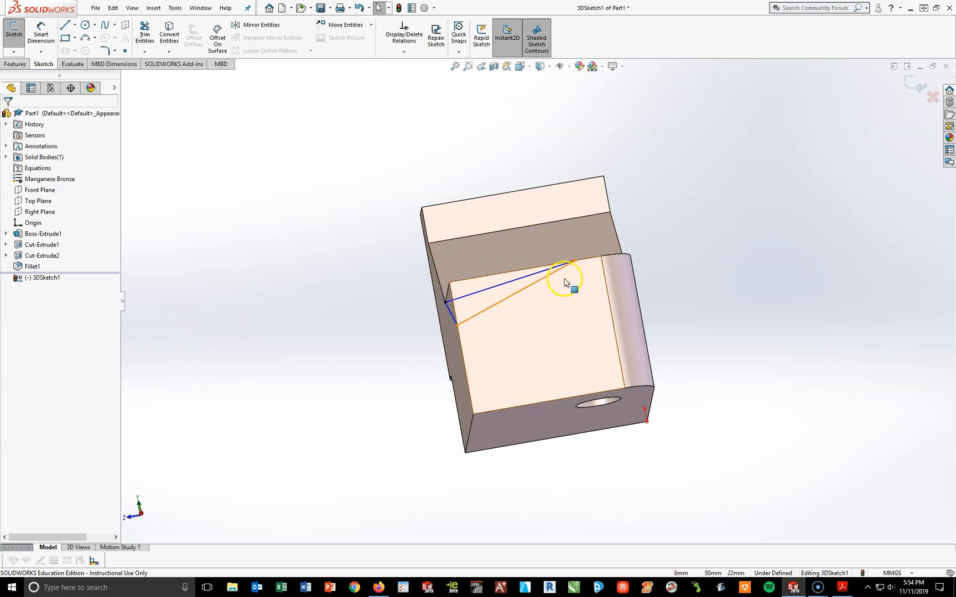
key("space")
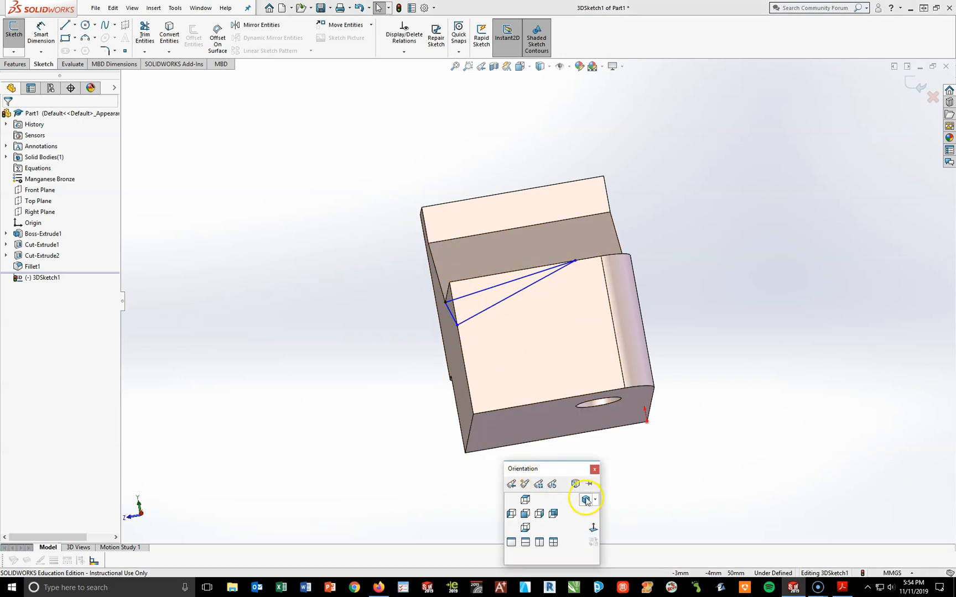
left_click(586, 500)
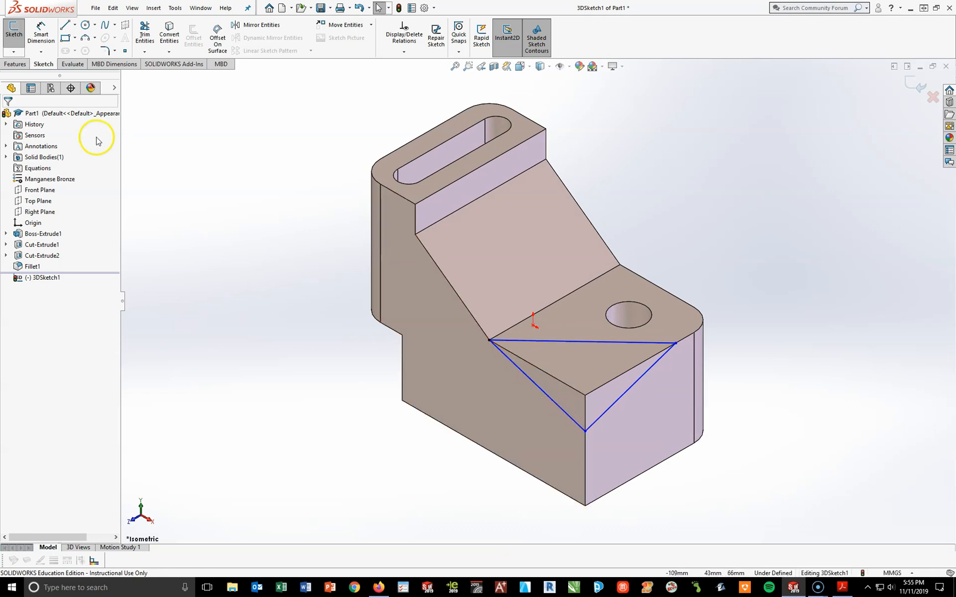
Dimension the triangle's vertex on the end face's top edge 50 mm from the lower block's front top edge.
left_click(43, 42)
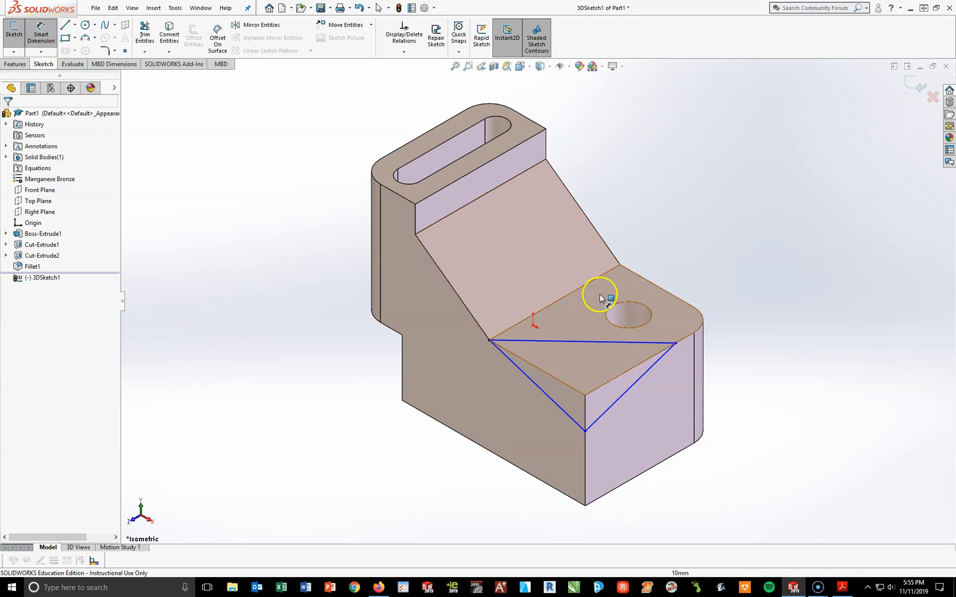
left_click(675, 343)
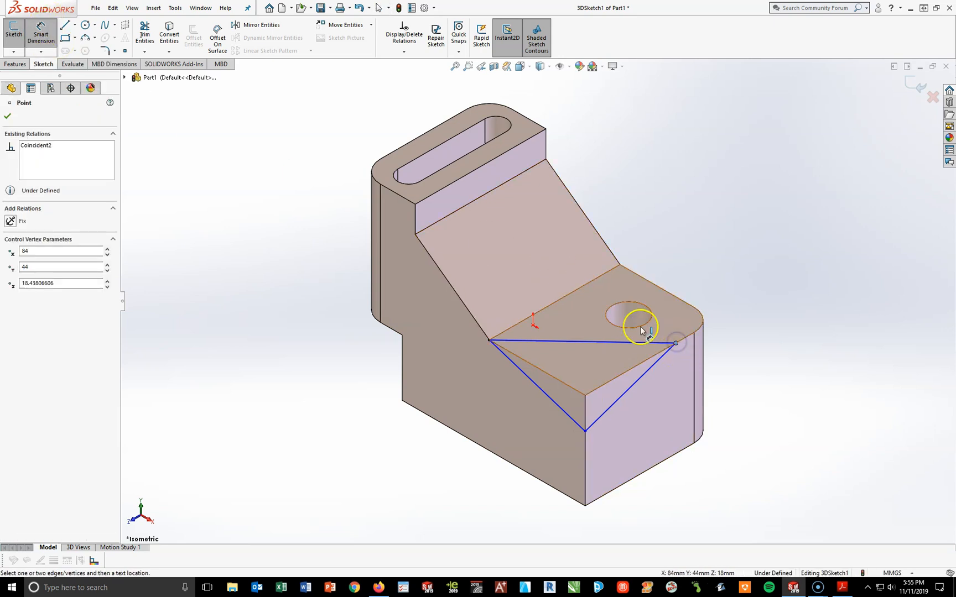
left_click(558, 378)
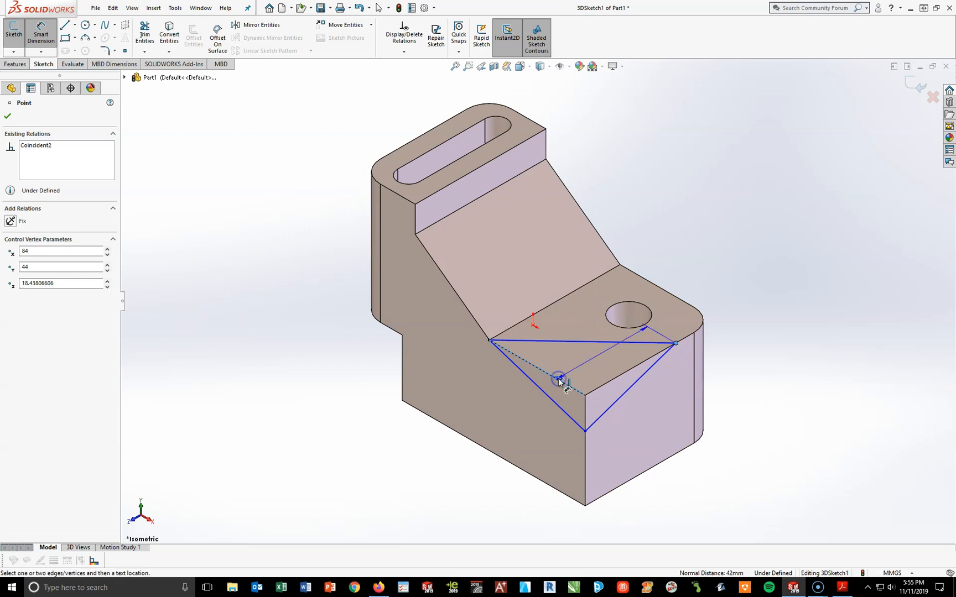
left_click(741, 422)
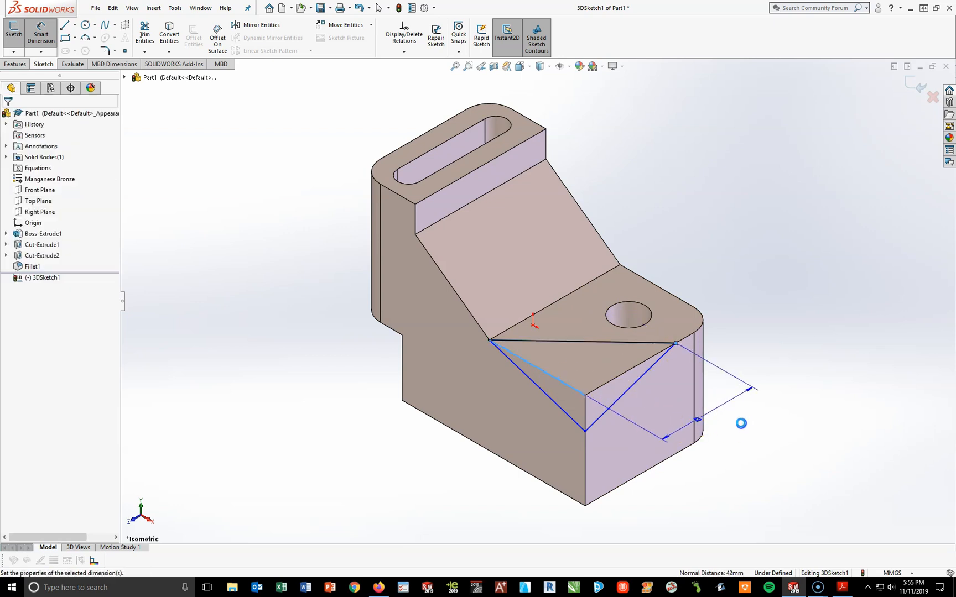
type("50")
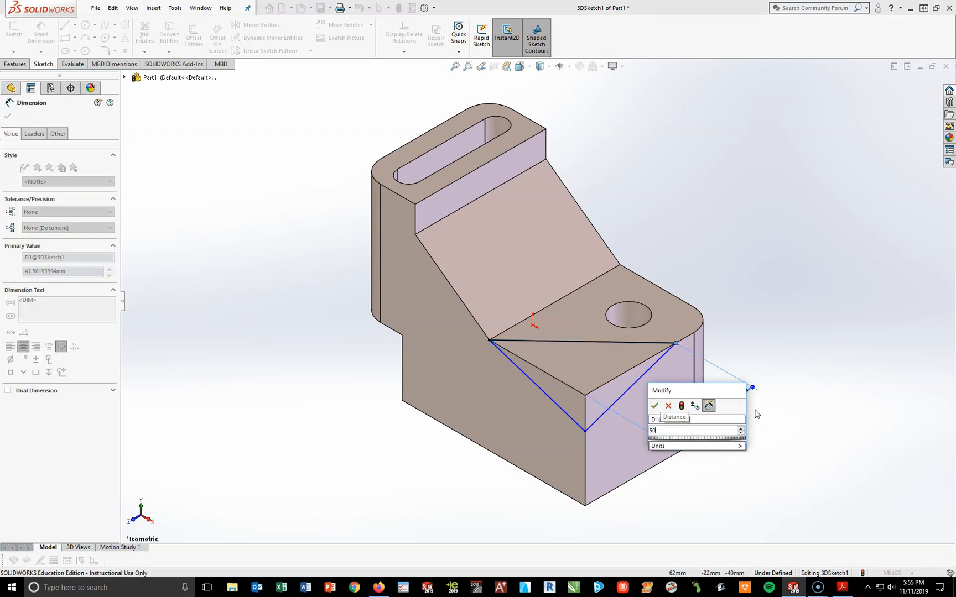
key("Return")
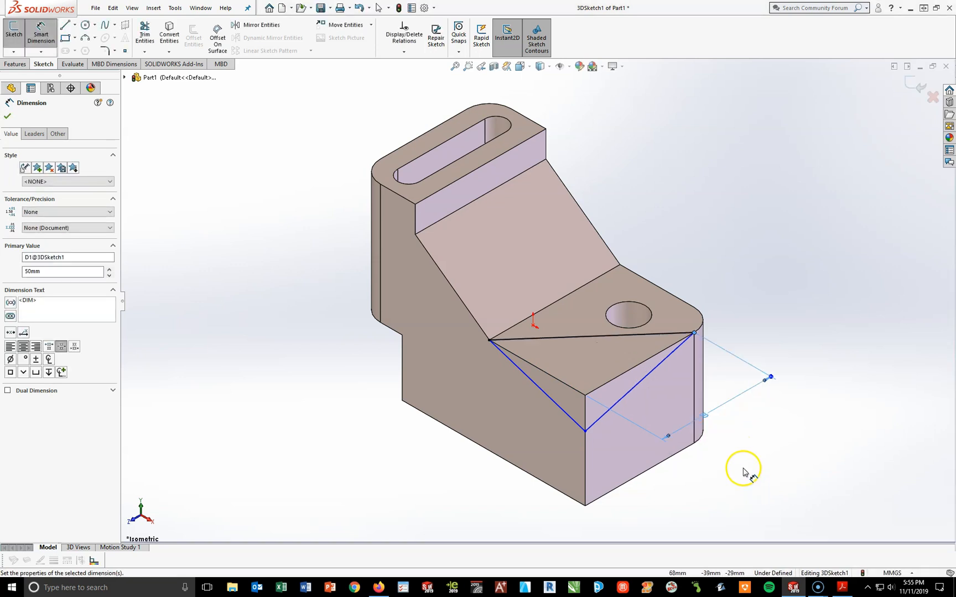
Dimension the triangle's vertex on the vertical corner edge 25 mm above the front face's bottom edge.
left_click(586, 432)
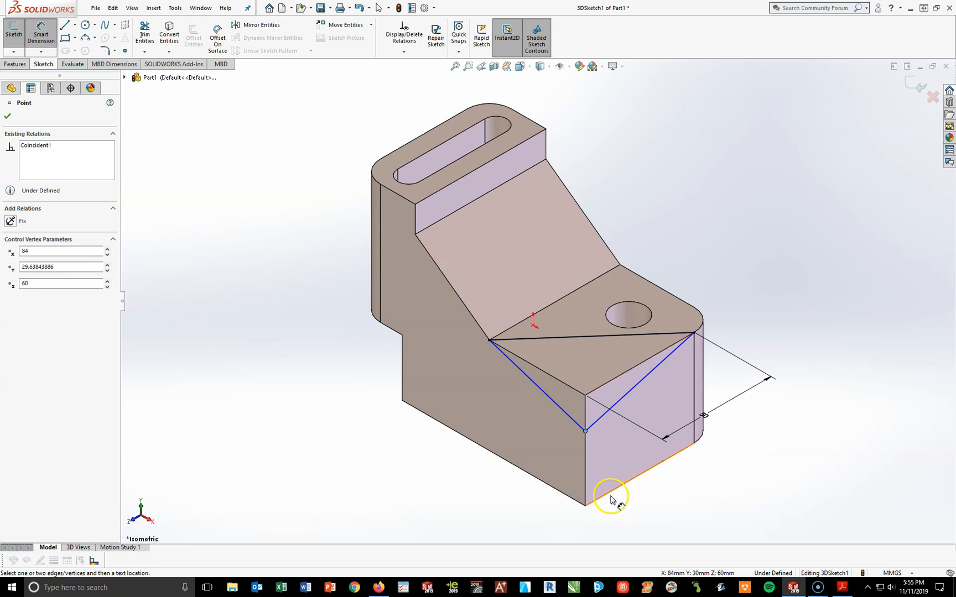
left_click(577, 501)
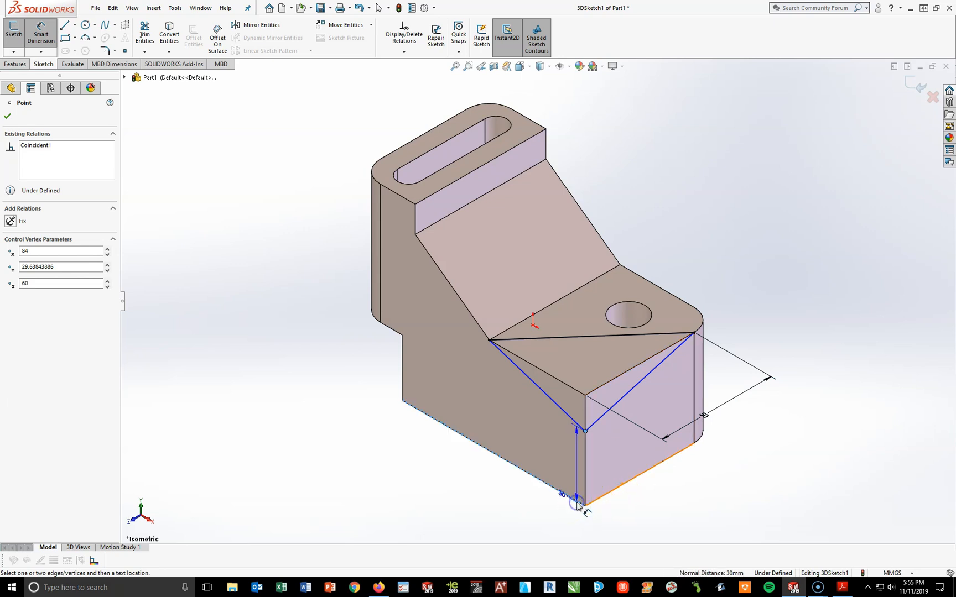
left_click(644, 504)
type("25")
key("Return")
left_click(700, 490)
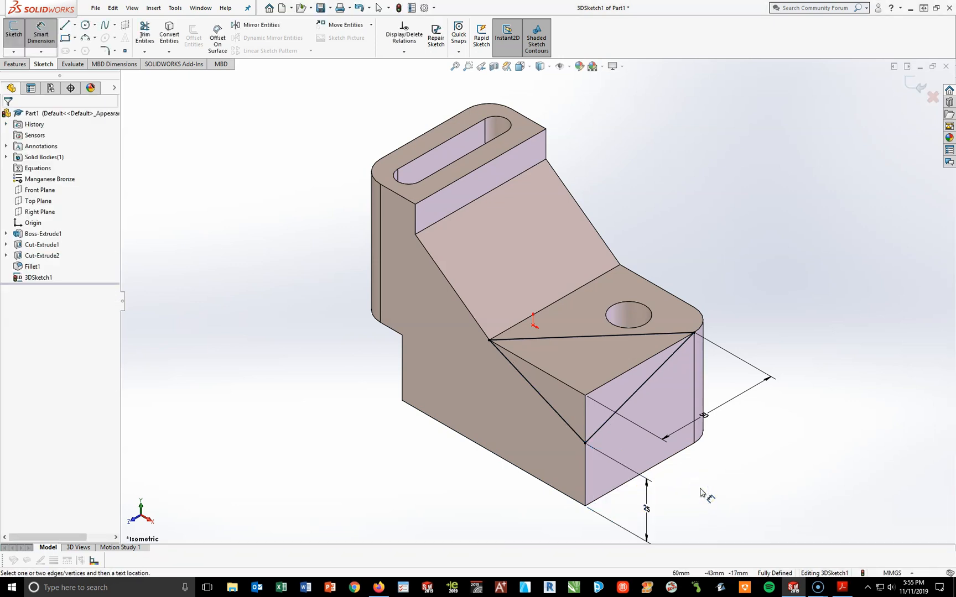
Cut the triangular 3D sketch Through All with Extruded Cut, using the lower block's top face as direction, and return to isometric view.
key("f")
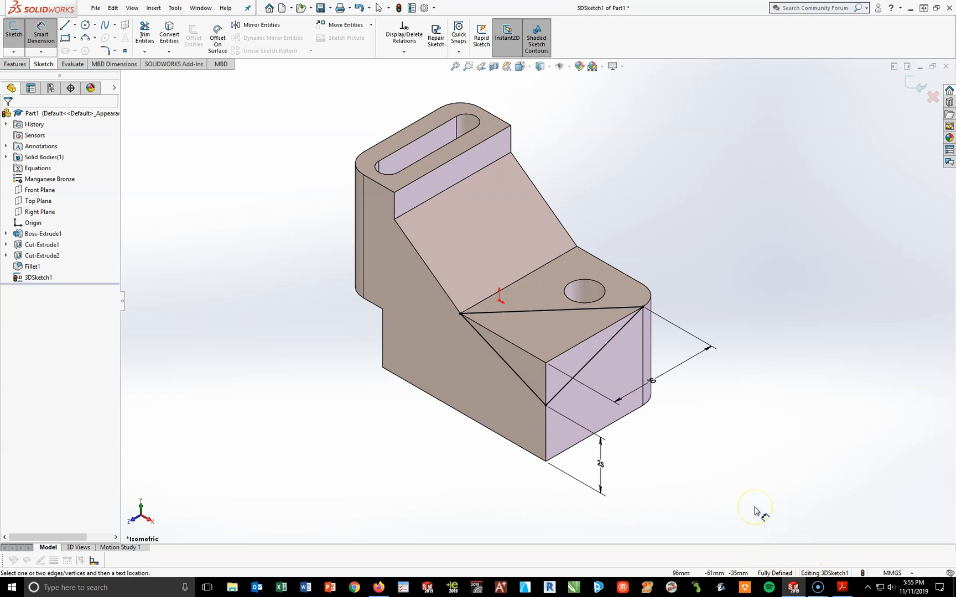
left_click(14, 64)
left_click(151, 34)
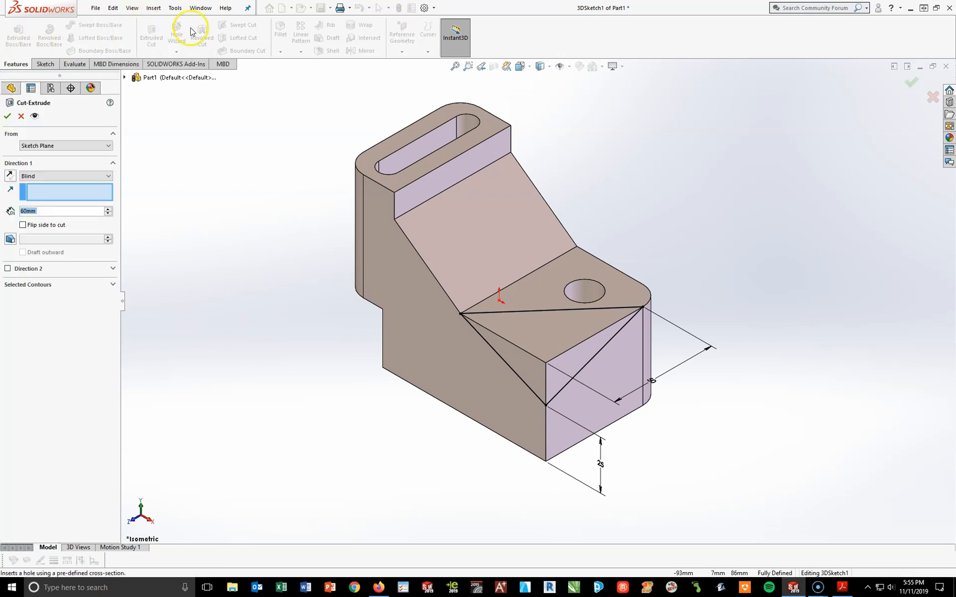
left_click(108, 175)
left_click(58, 192)
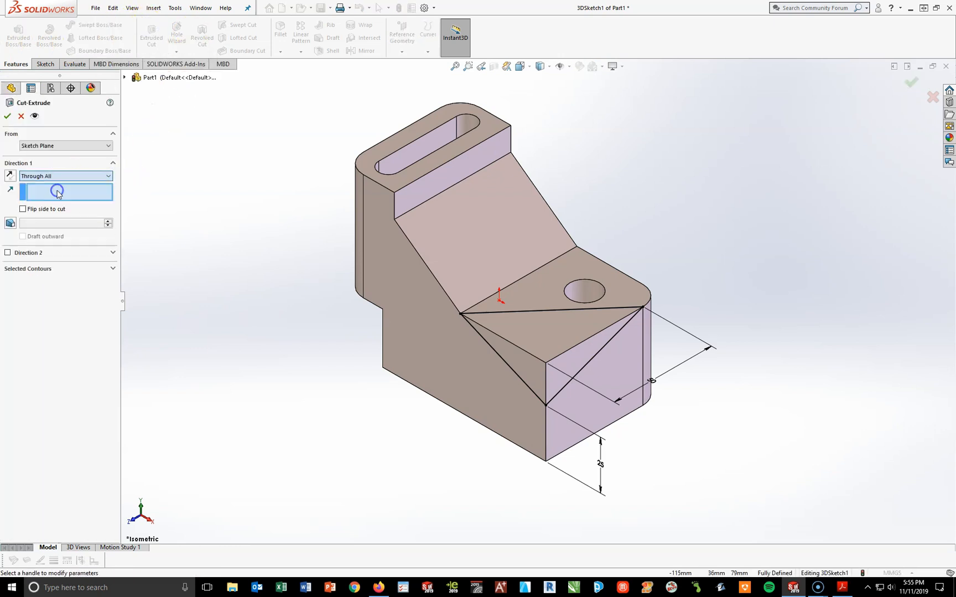
left_click(551, 341)
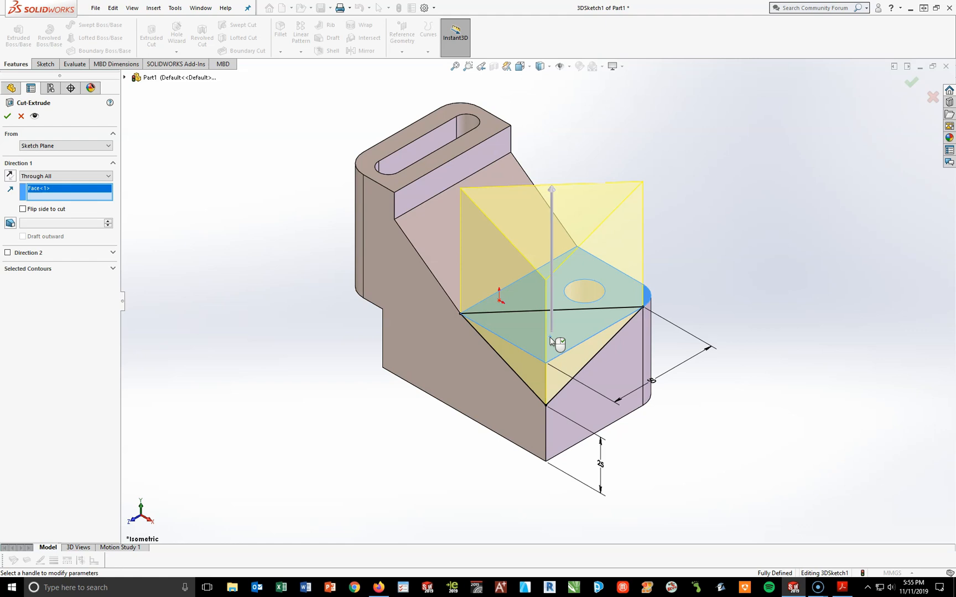
left_click(7, 116)
key("space")
left_click(386, 497)
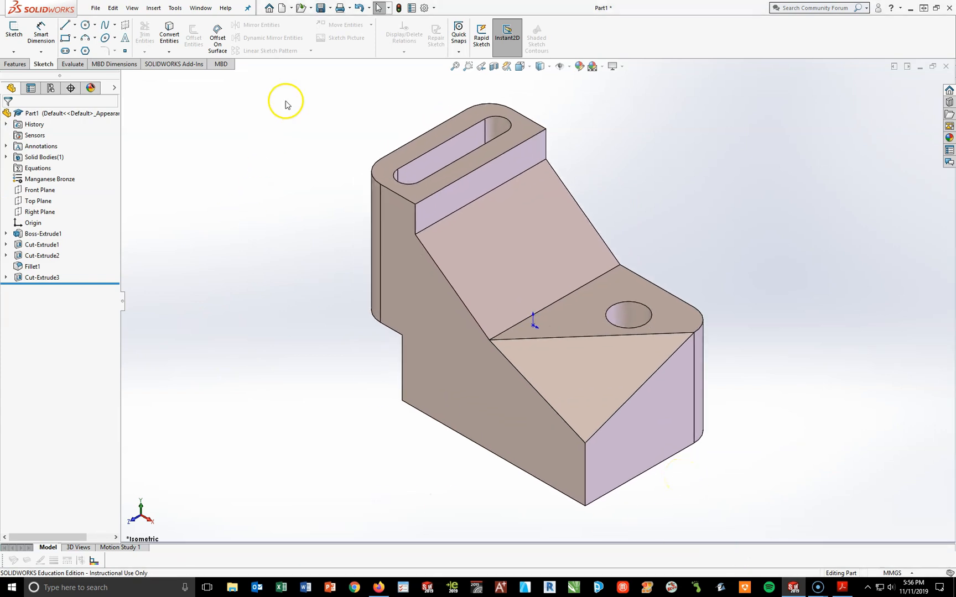
Save the part in the 3D Parts folder as ACC 6_PART 1 plus the surname and 1A, replacing the existing file.
left_click(331, 9)
left_click(338, 32)
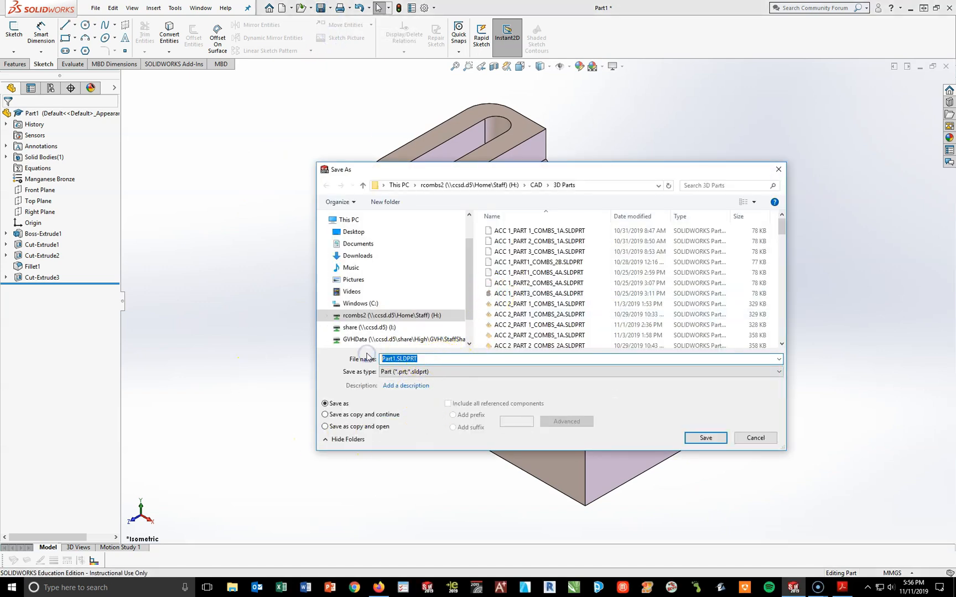
type("ACC")
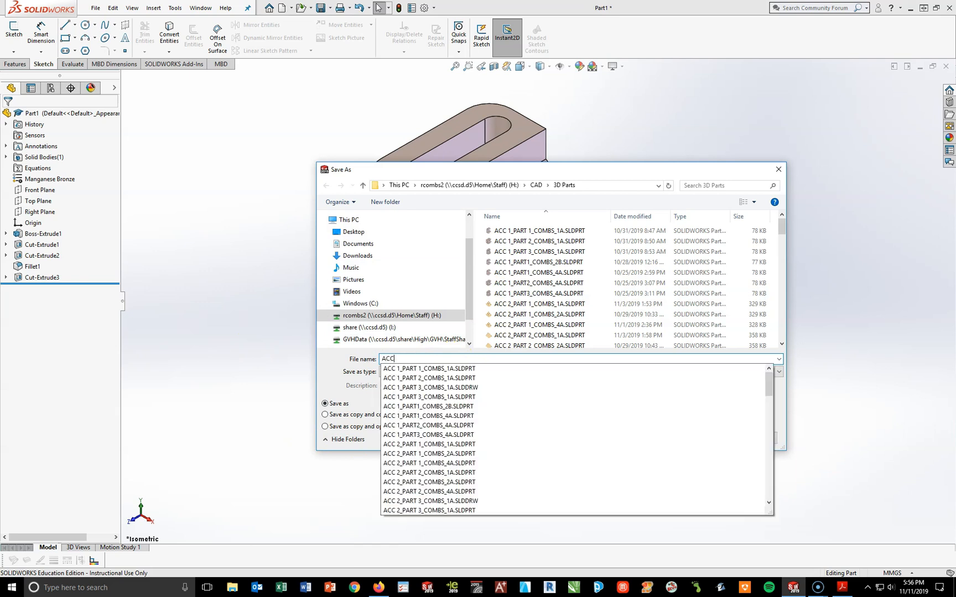
type(" 6")
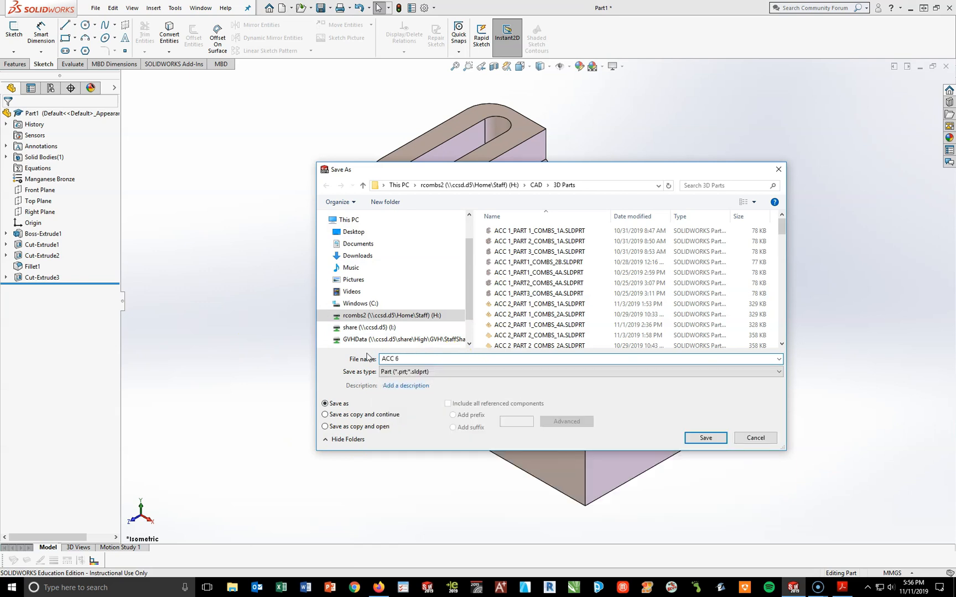
key("BackSpace")
type("_PART 1_COMBS_1")
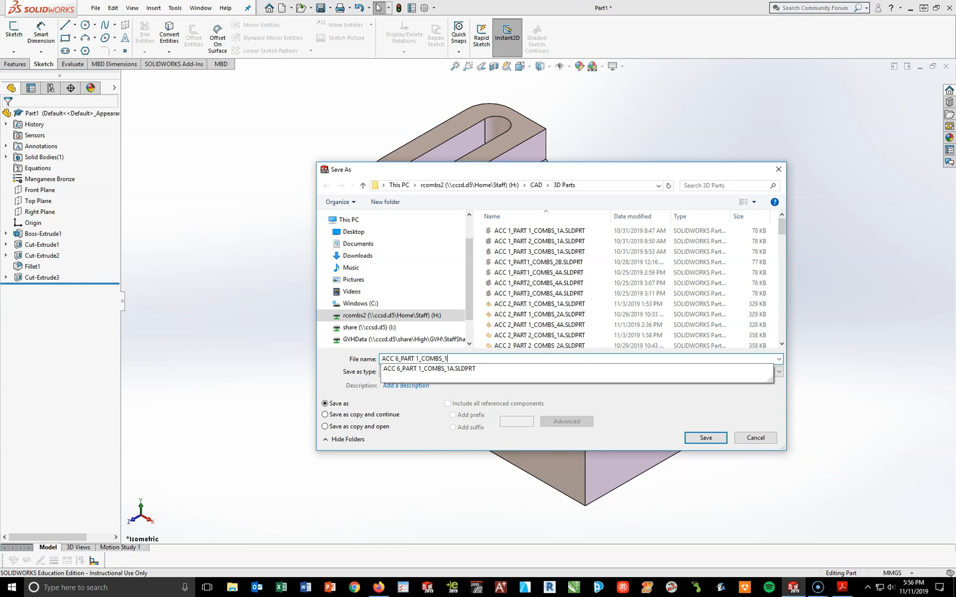
key("Return")
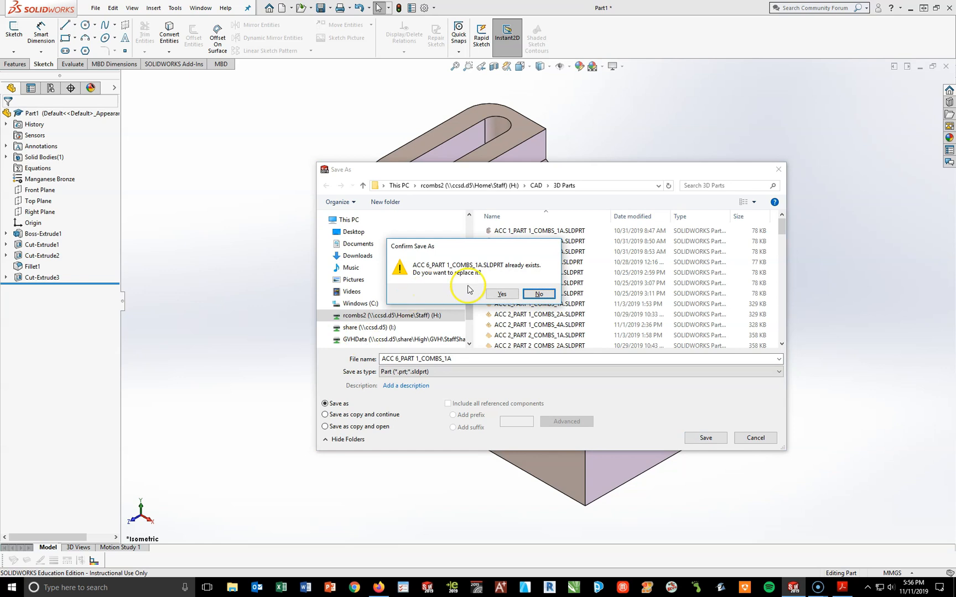
left_click(494, 296)
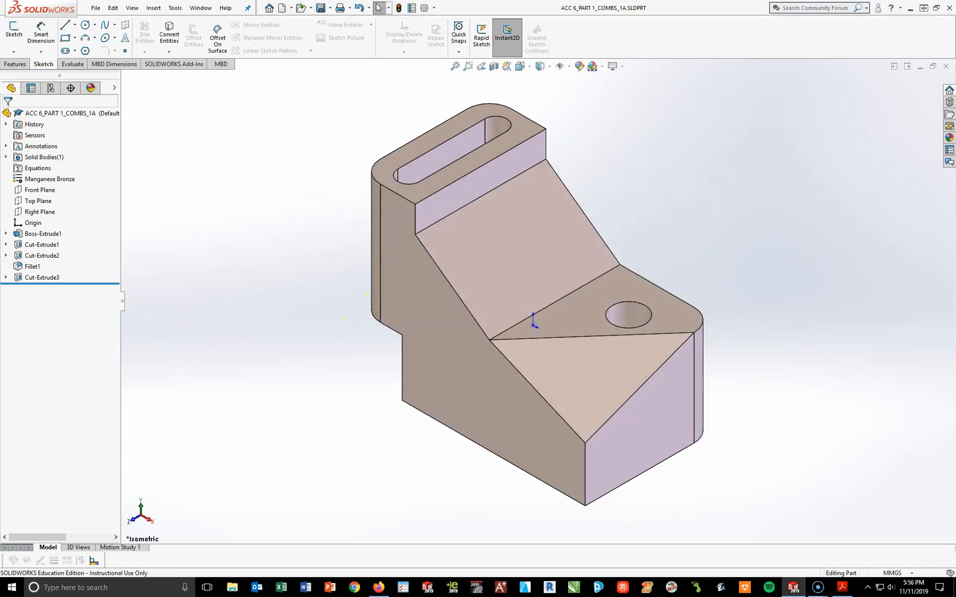
Evaluate the mass properties of the finished part.
left_click(73, 64)
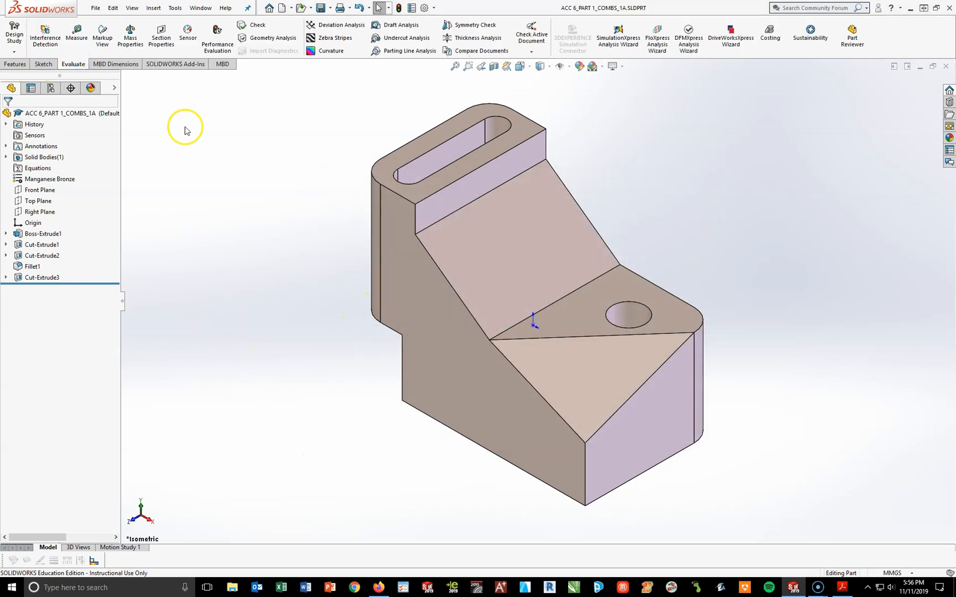
left_click(131, 37)
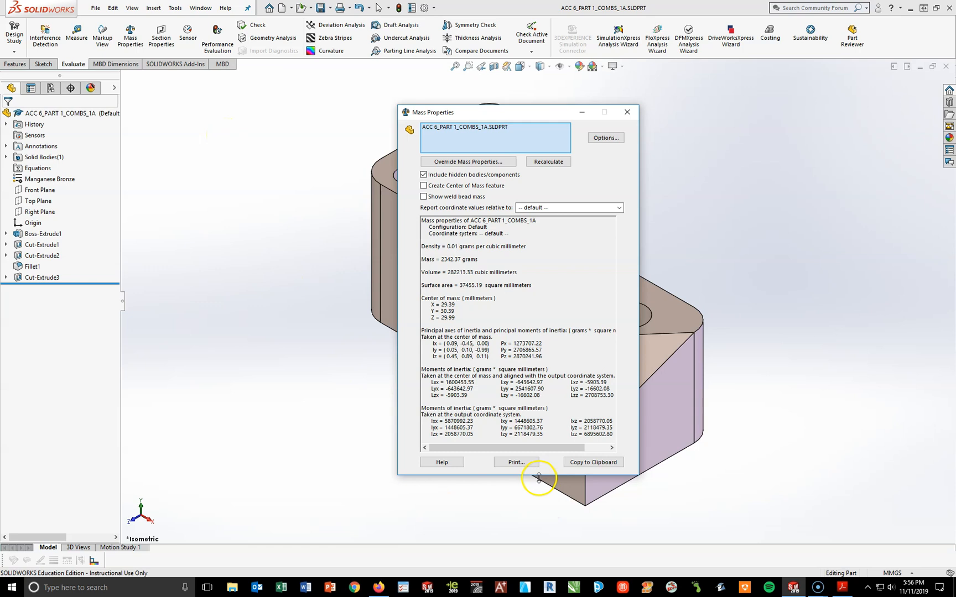
Open printing for the mass properties report and set the printer's resizing option to print the document on Letter, scaled to fit.
left_click(516, 463)
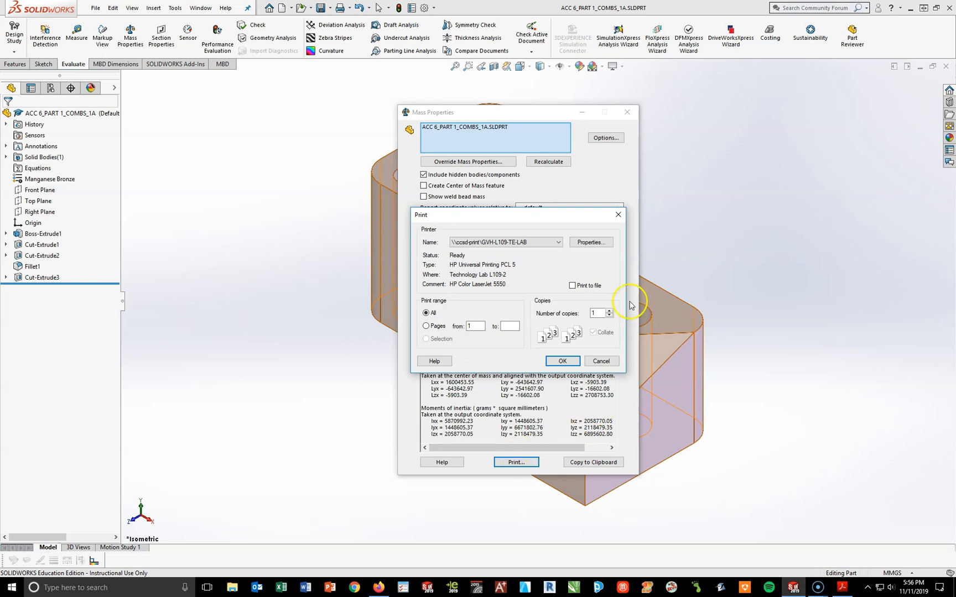
left_click(587, 244)
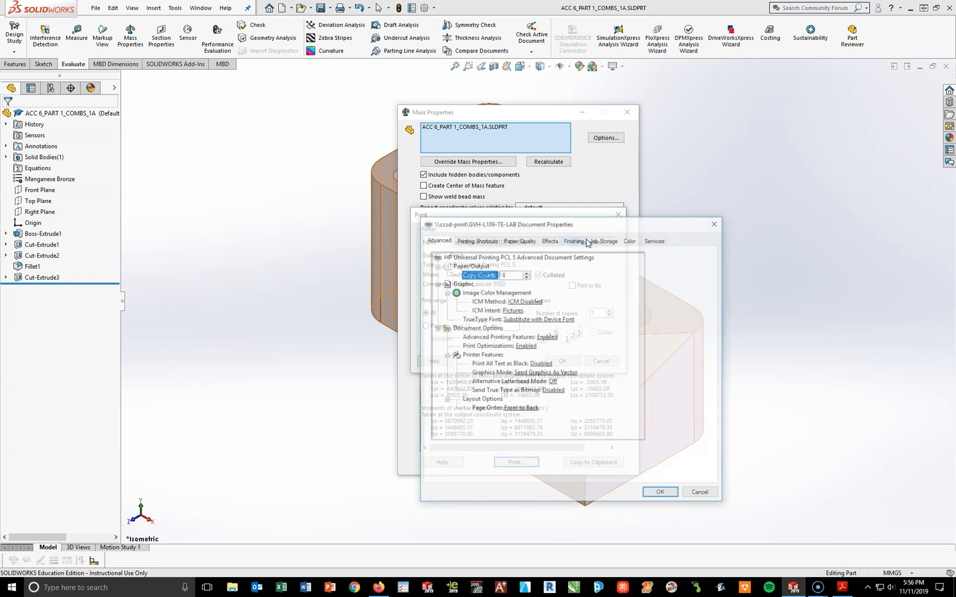
left_click(548, 242)
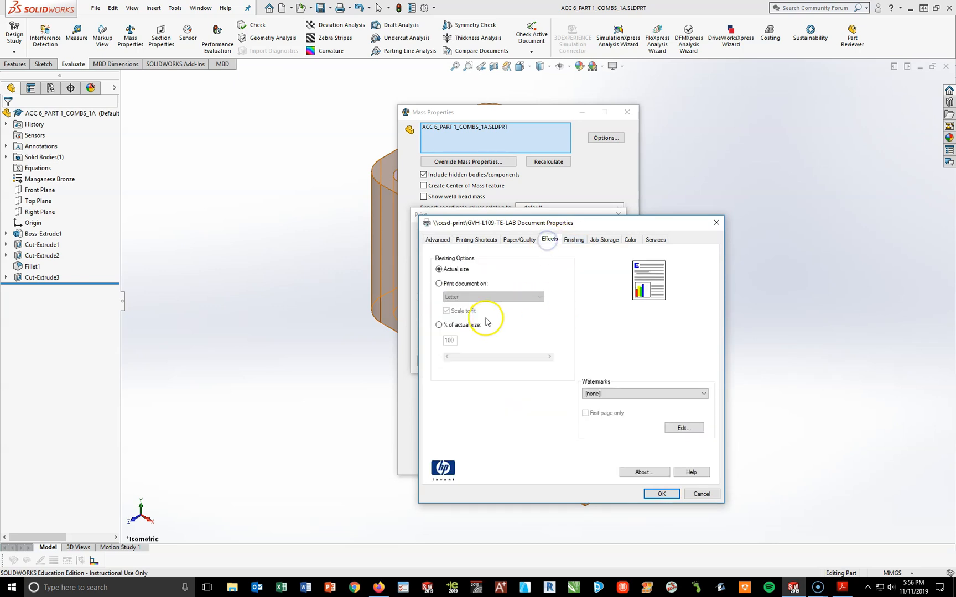
left_click(438, 285)
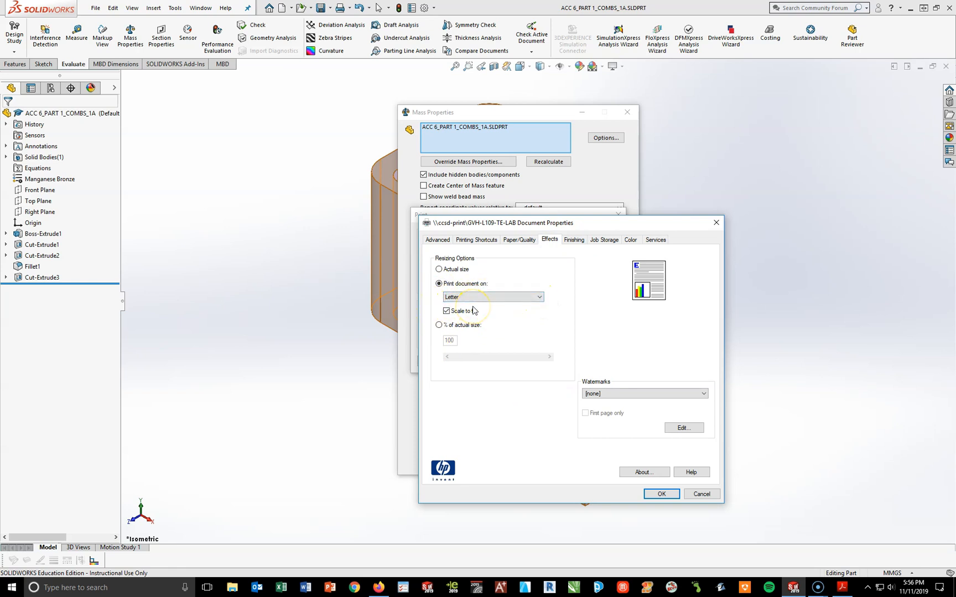
left_click(661, 494)
Print the mass properties report on the GVH-L108-TE-LAB printer and close the report.
left_click(557, 243)
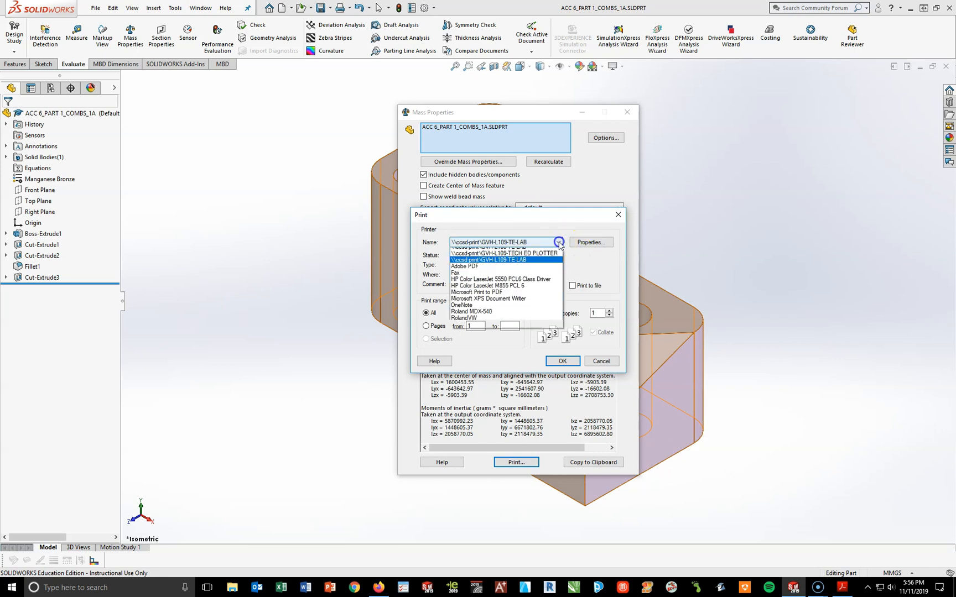
left_click(540, 252)
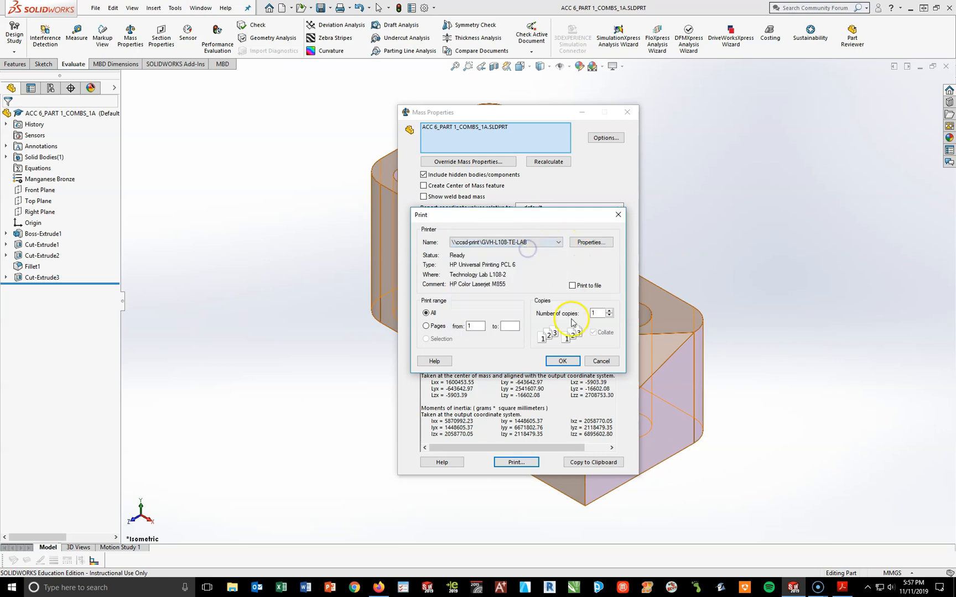
left_click(567, 361)
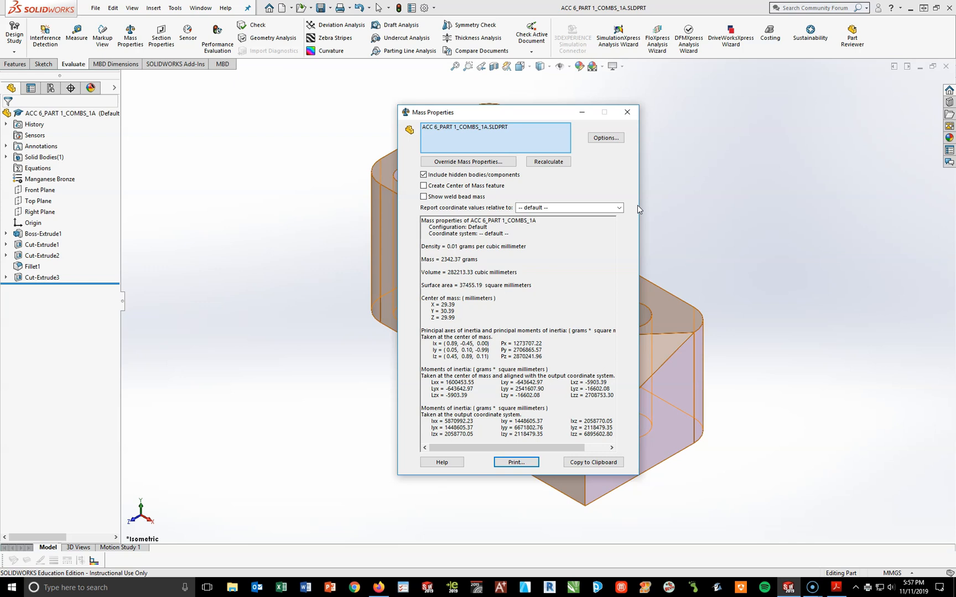
left_click(627, 113)
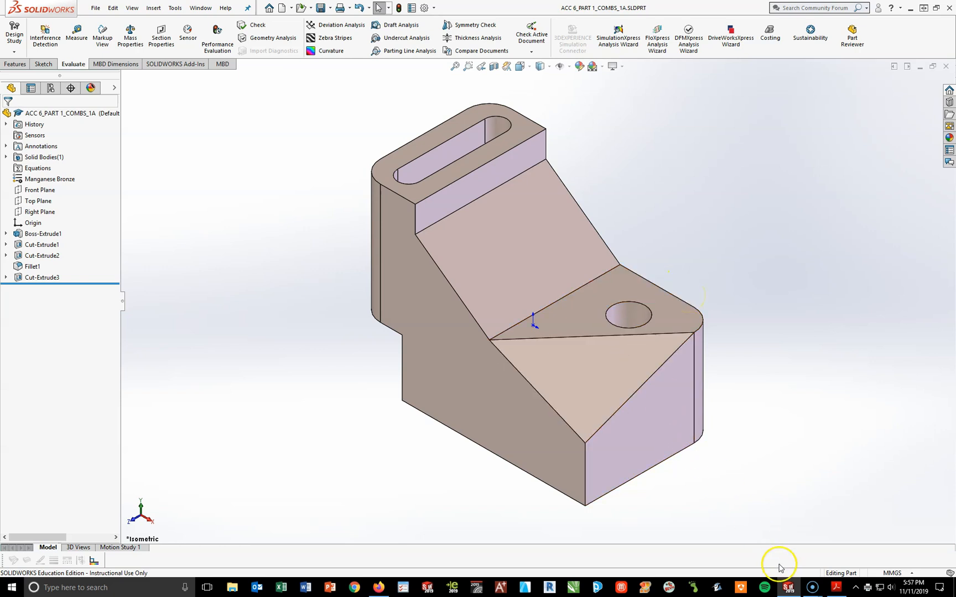
Look up Part 2's parameters in the ACC_6 PDF and set the lower block's height in the base extrusion to 52 mm.
left_click(830, 591)
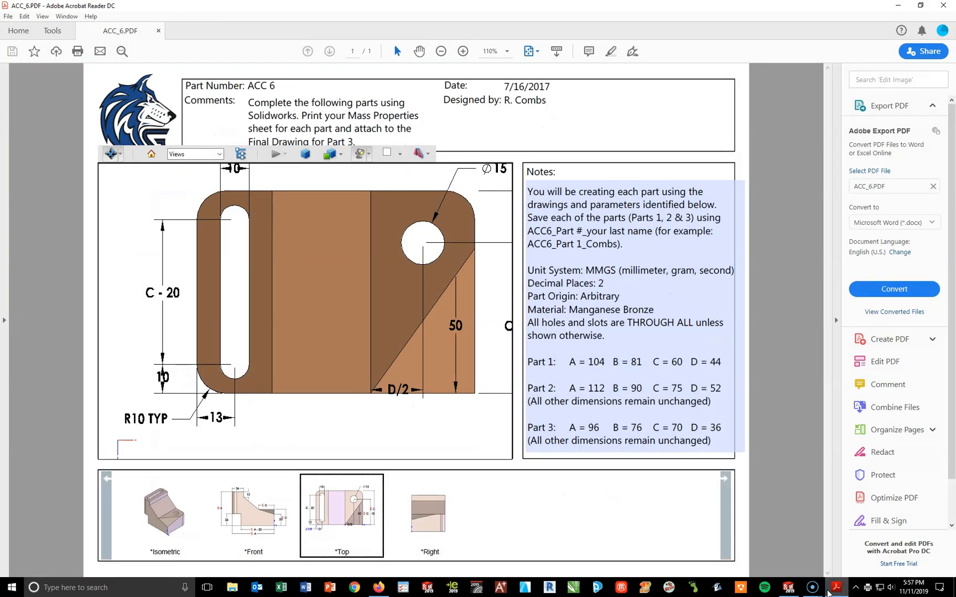
scroll(426, 414, "up", 2)
scroll(426, 414, "down", 2)
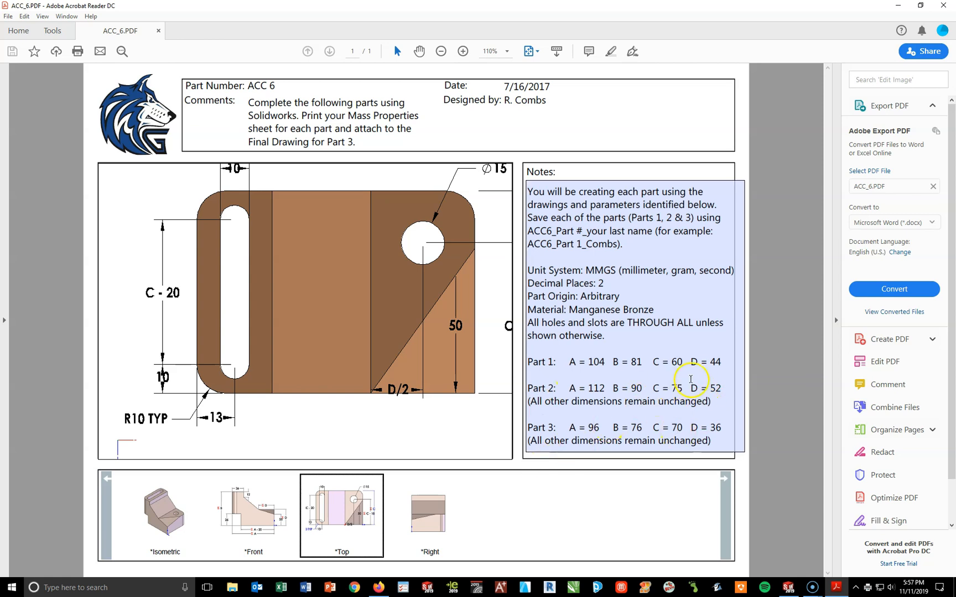
left_click(718, 389)
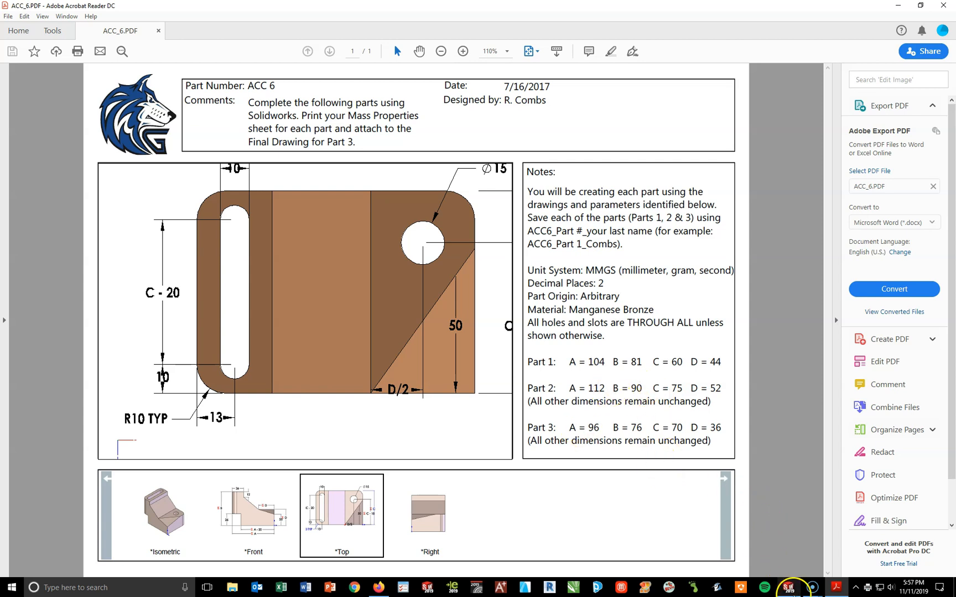
left_click(791, 590)
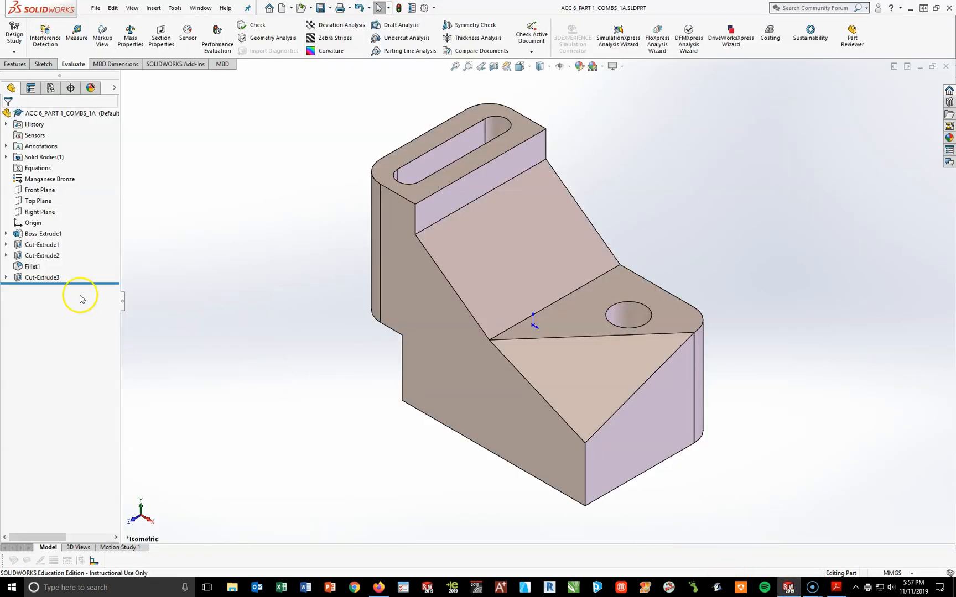
left_click(32, 234)
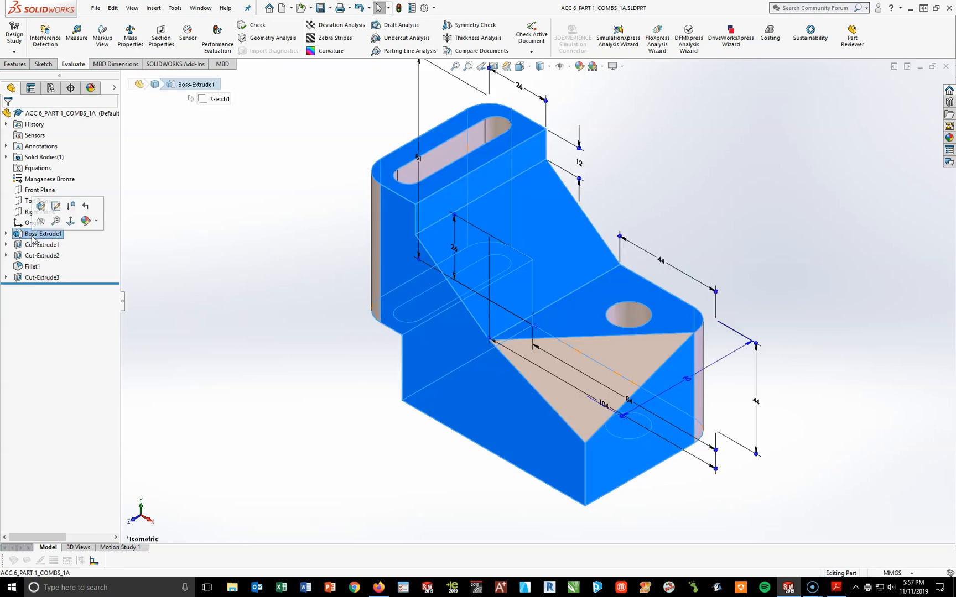
scroll(215, 294, "up", 2)
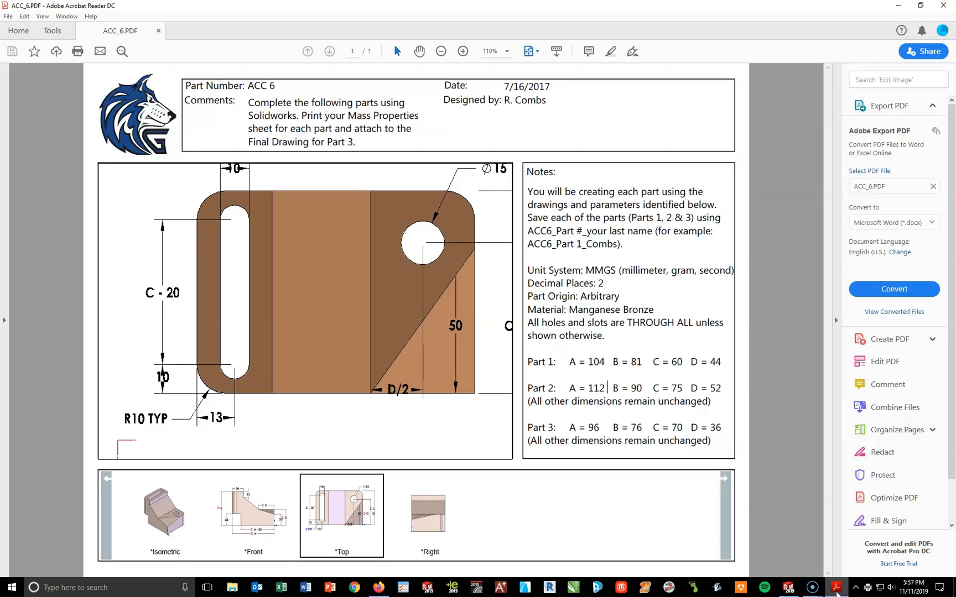
scroll(696, 380, "down", 3)
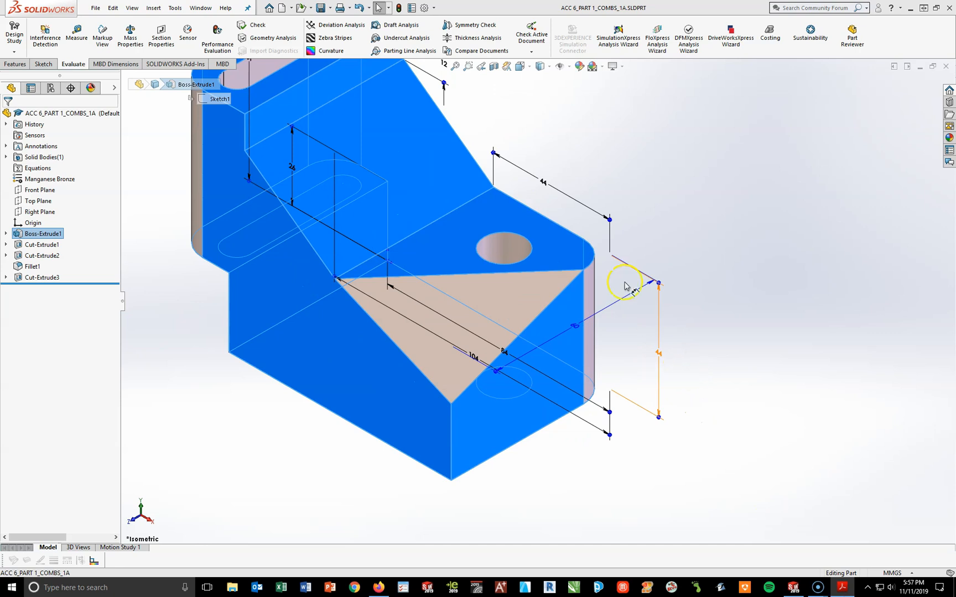
double_click(658, 355)
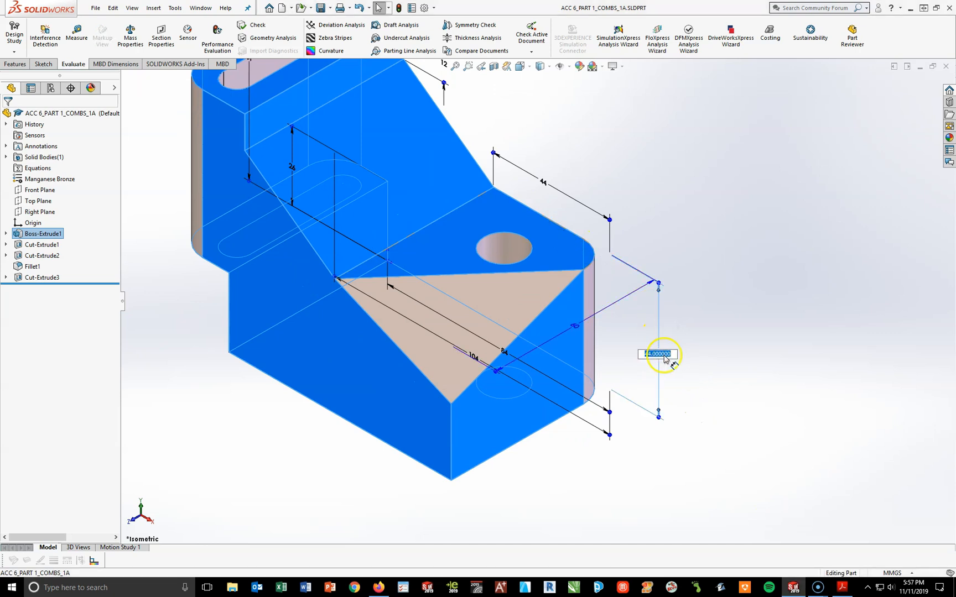
key("Return")
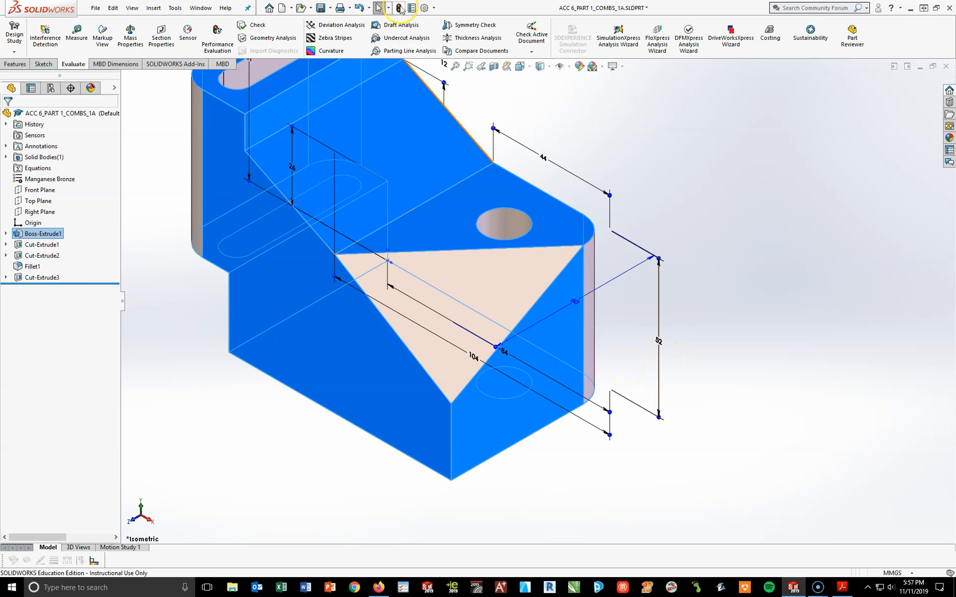
Set the length of the lower block's top face in the base extrusion to 52 mm.
left_click(545, 159)
type("52")
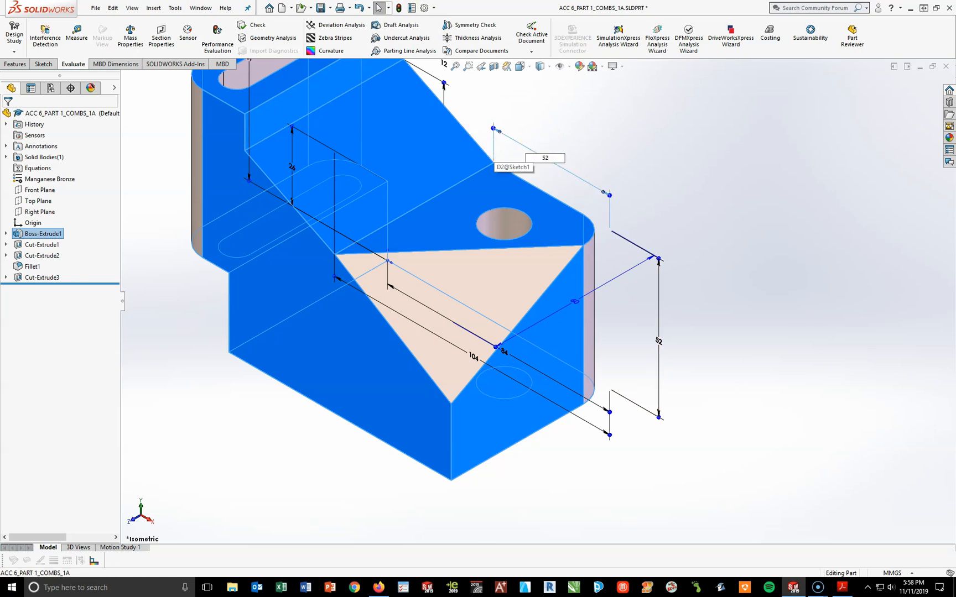
key("Return")
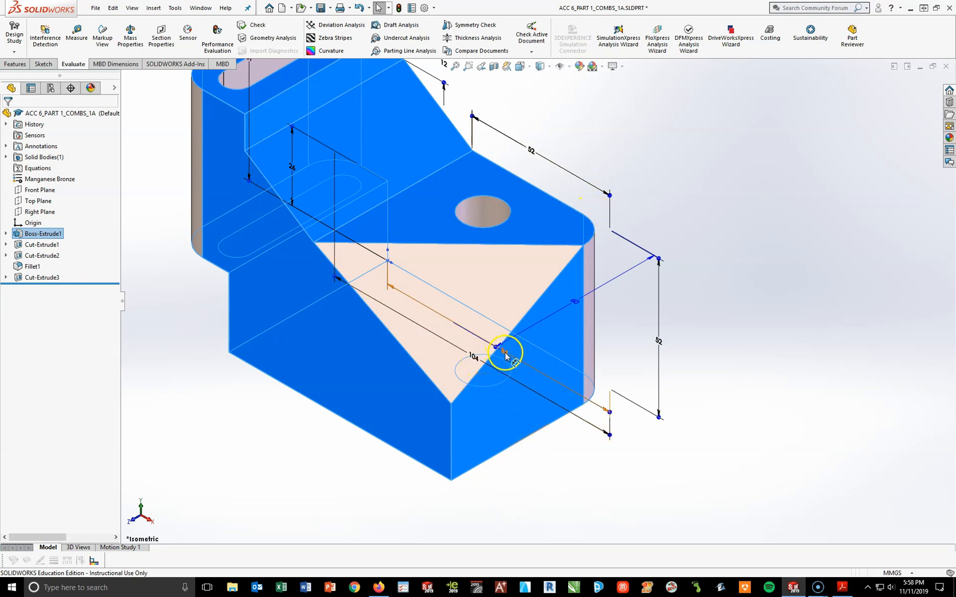
Set the base extrusion's overall length to 112 mm, checking Part 2's A value in the PDF drawing.
double_click(476, 358)
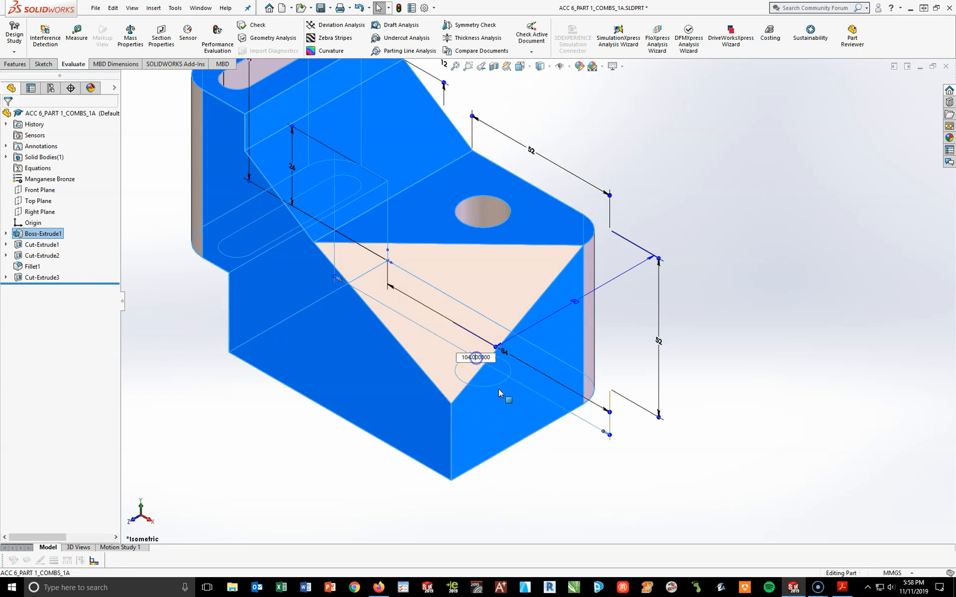
left_click(840, 588)
left_click(840, 587)
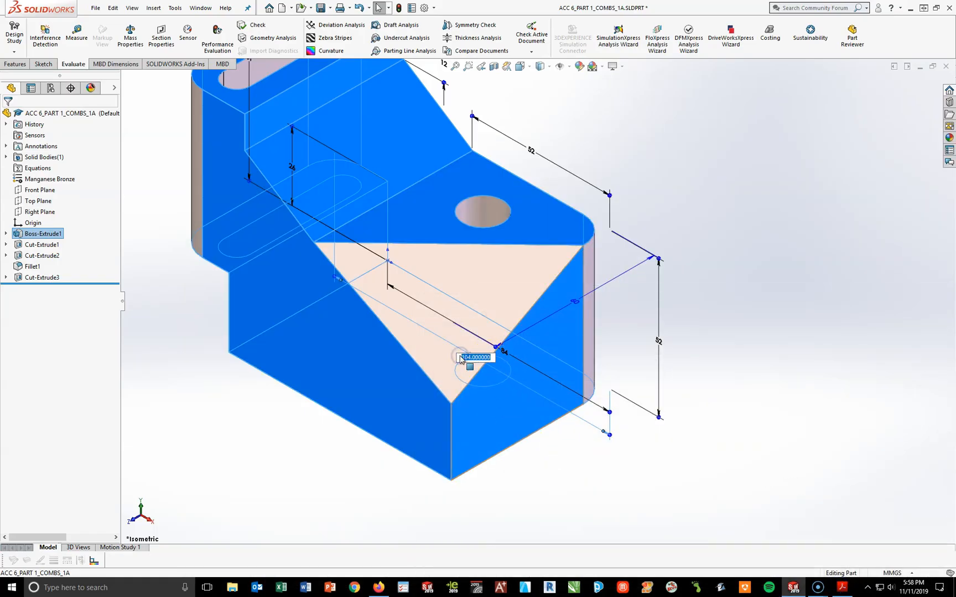
type("112")
key("Return")
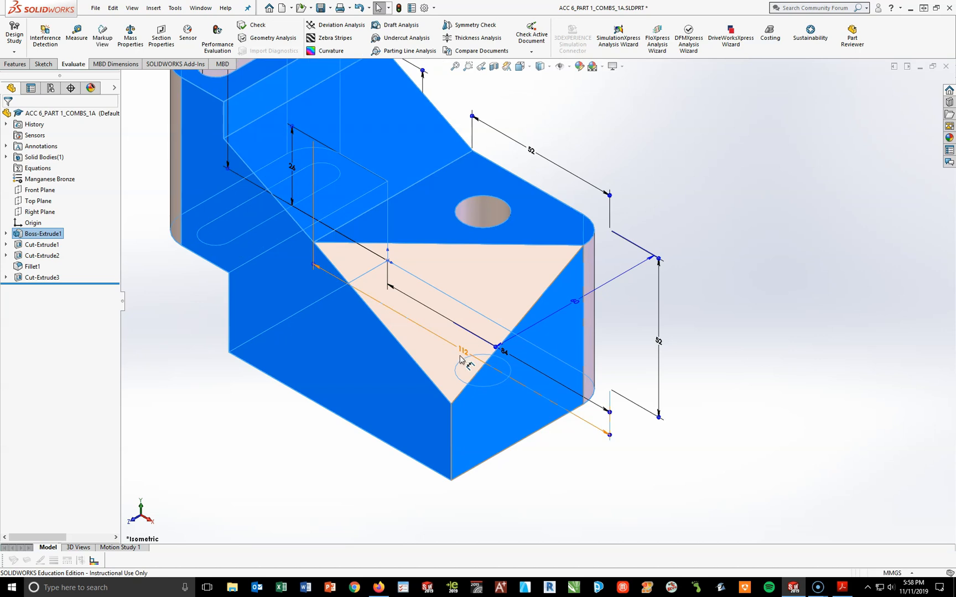
Set the length of the lower block's bottom edge to 112-20 mm.
double_click(504, 351)
type("112-")
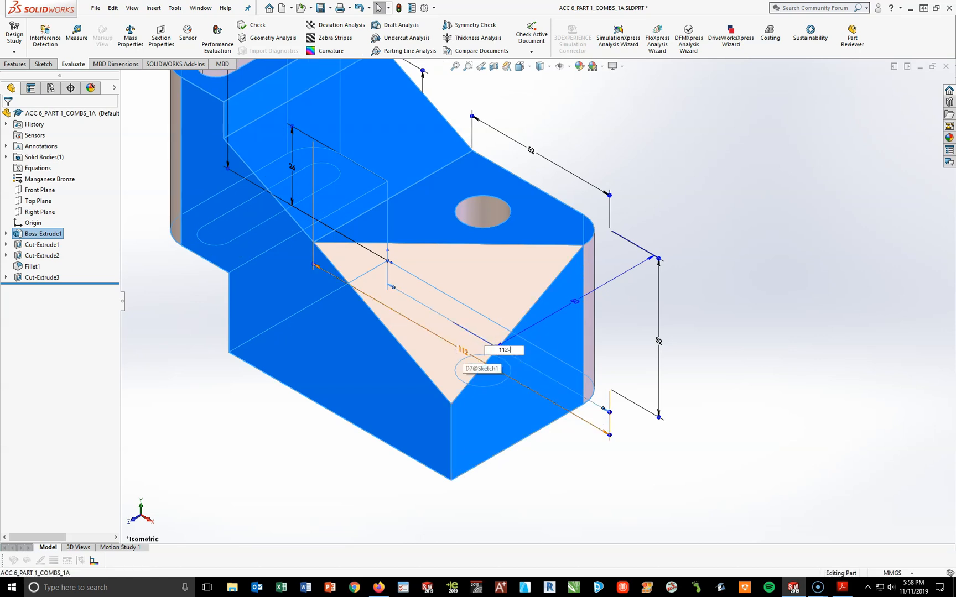
type("20")
key("Return")
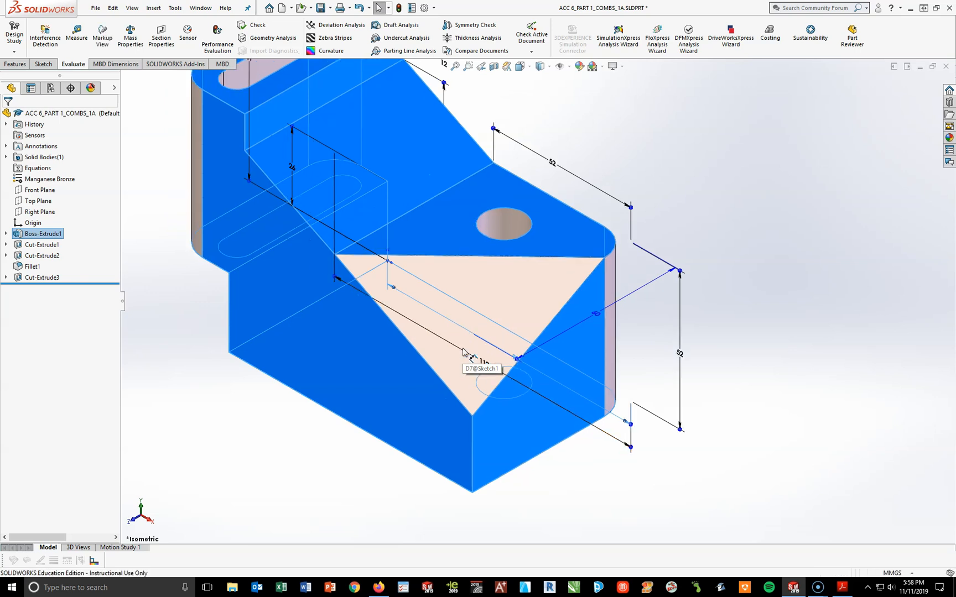
left_click(518, 365)
left_click_drag(518, 363, 565, 423)
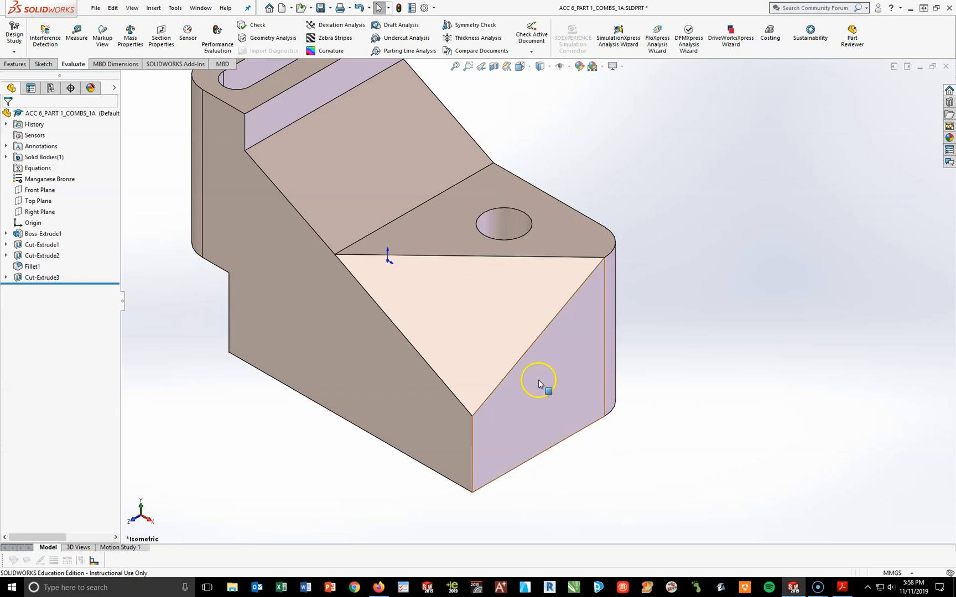
Move the base extrusion's depth dimension clear of the model and set the depth to 75 mm.
left_click(37, 233)
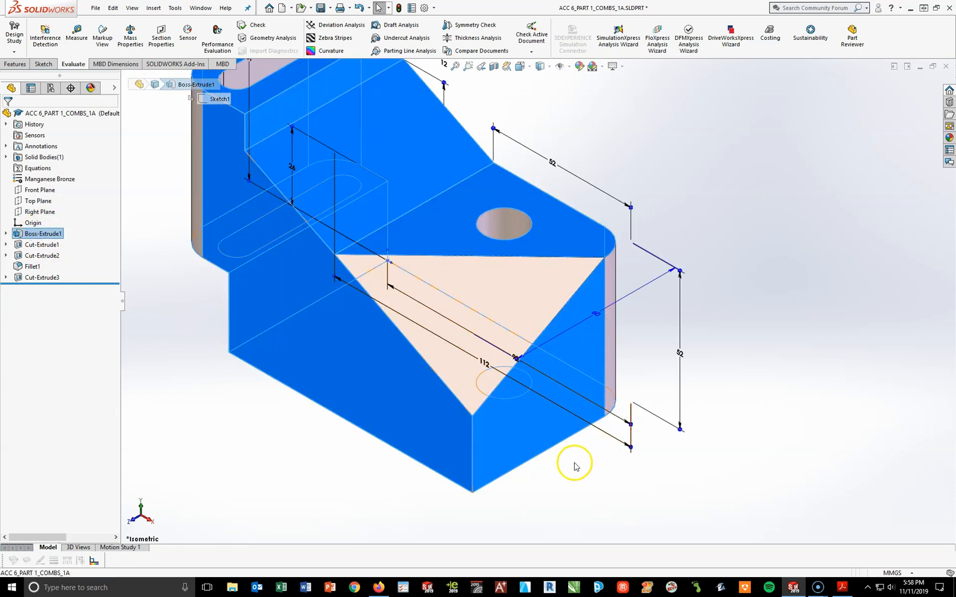
left_click_drag(597, 318, 749, 402)
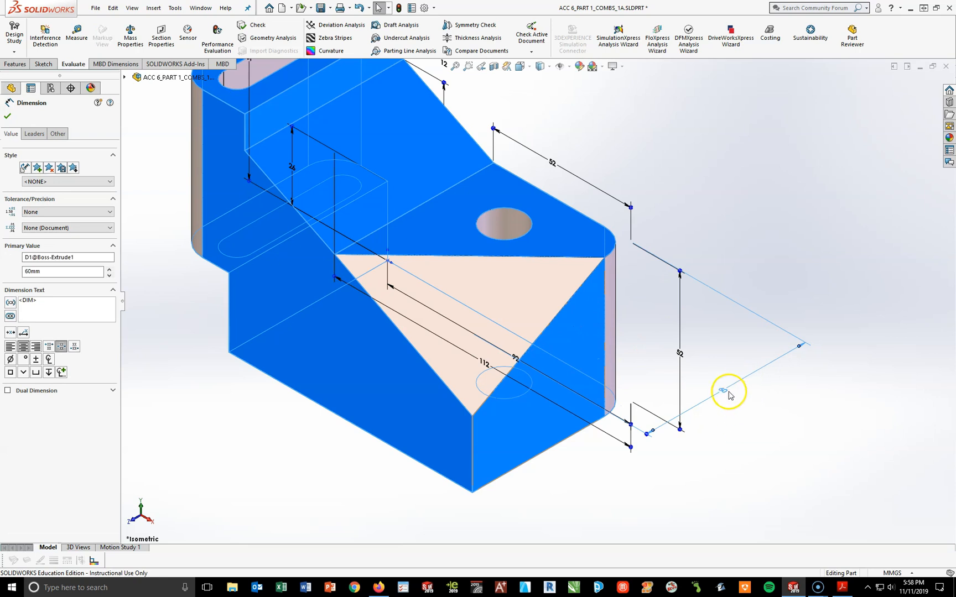
left_click(725, 390)
left_click(739, 387)
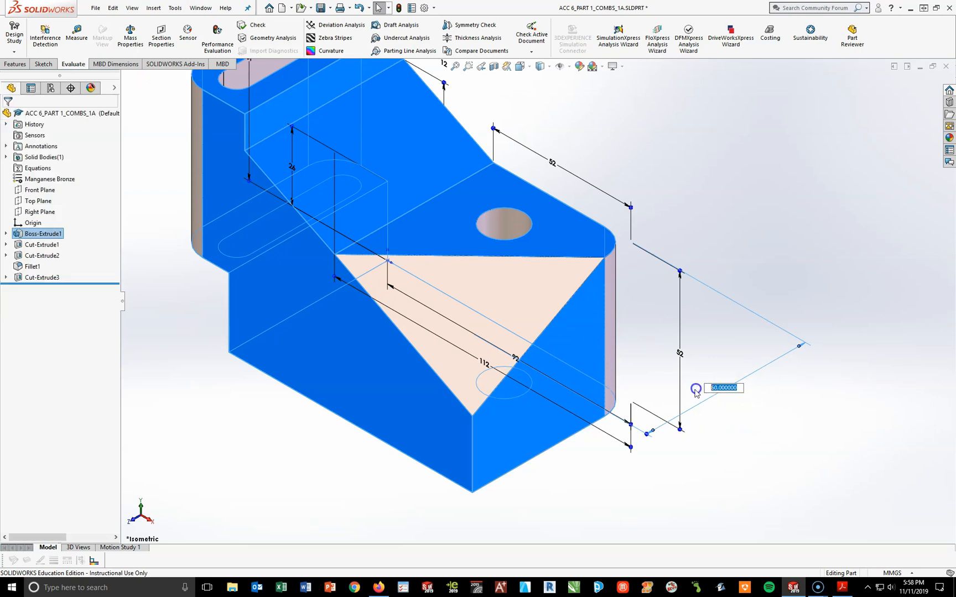
left_click(561, 505)
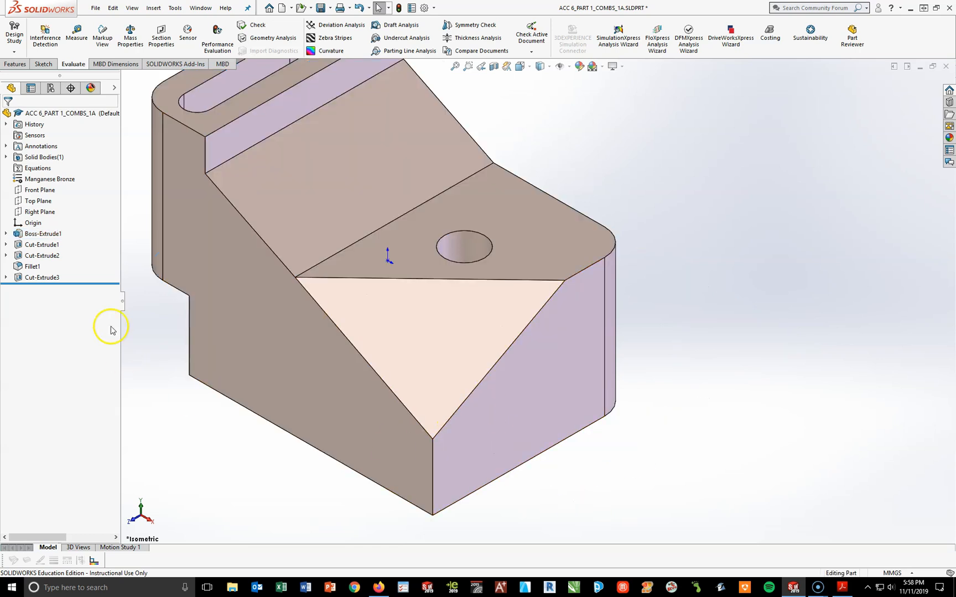
Set the base extrusion's overall height to 90 mm according to the Part 2 parameters and rebuild the model.
left_click(43, 234)
scroll(302, 370, "up", 3)
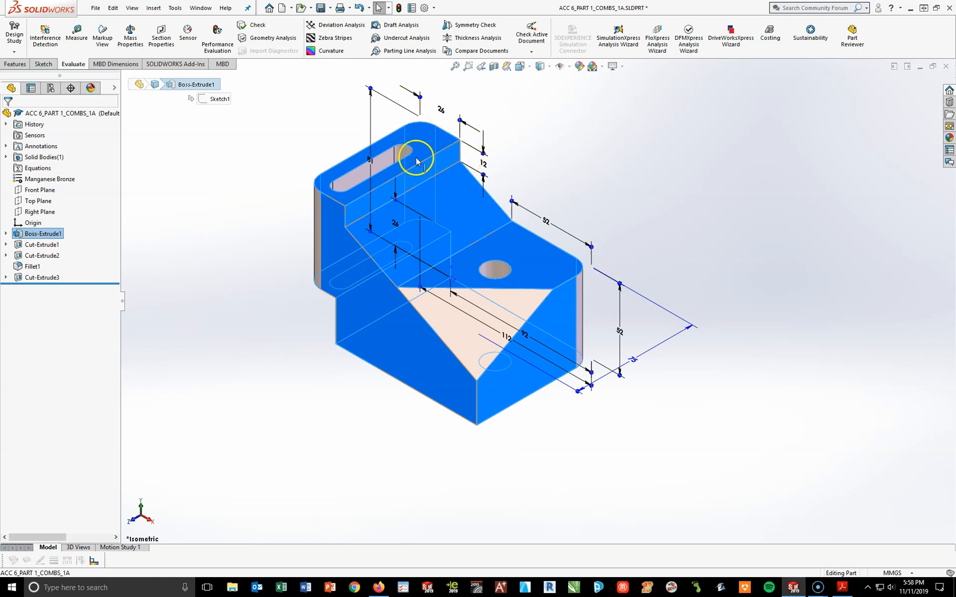
left_click(837, 589)
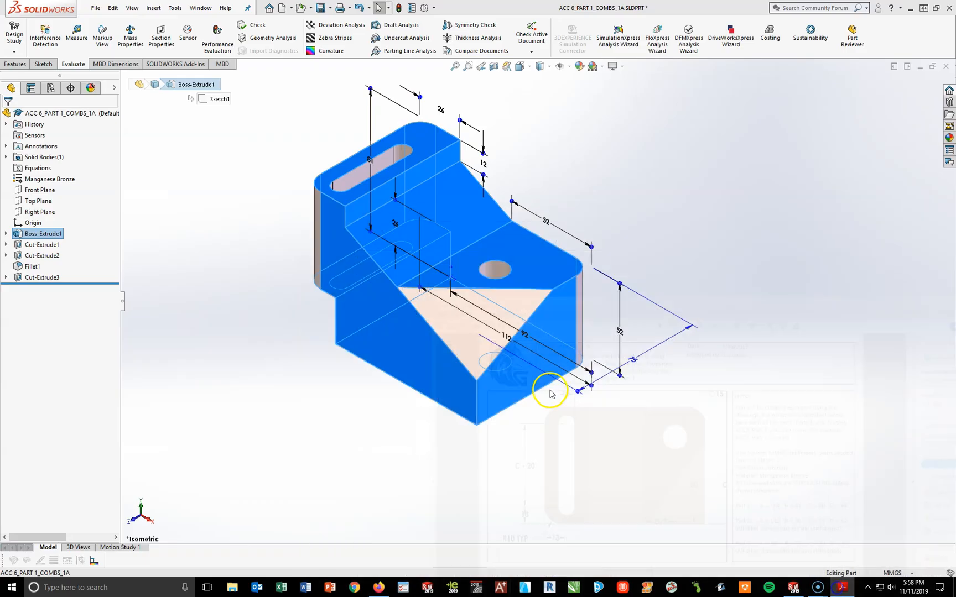
left_click(838, 590)
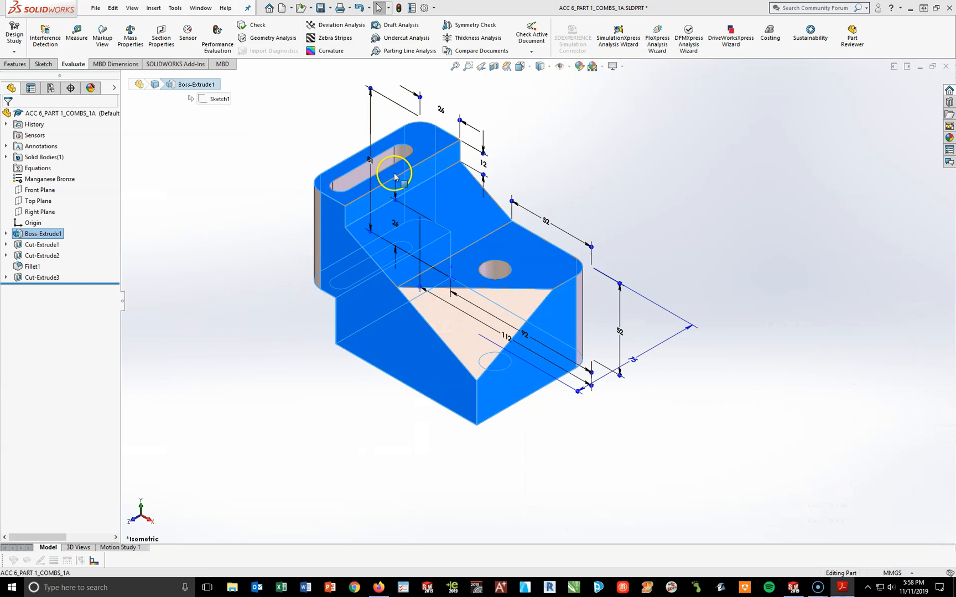
scroll(372, 165, "down", 3)
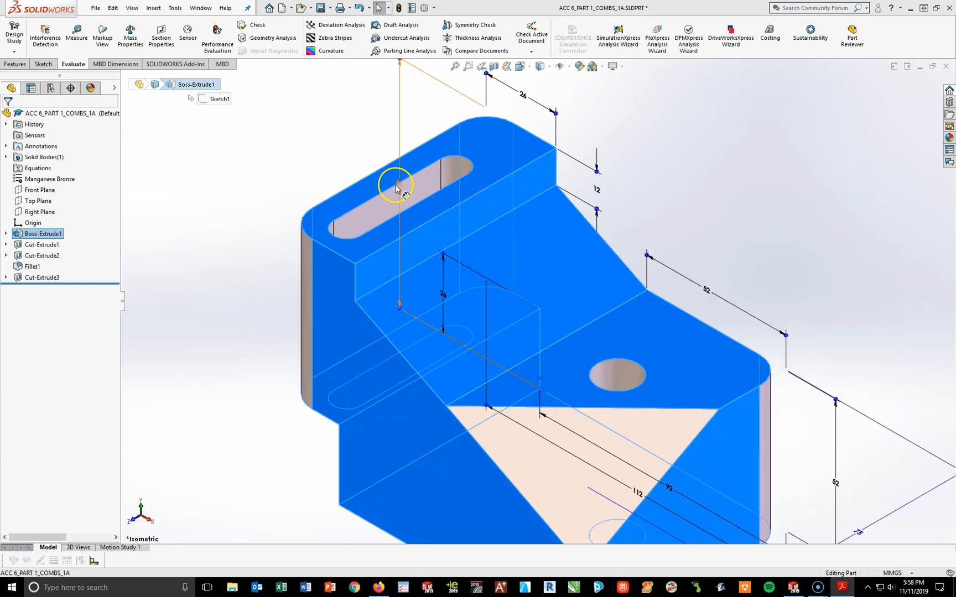
double_click(400, 187)
type("90")
key("Return")
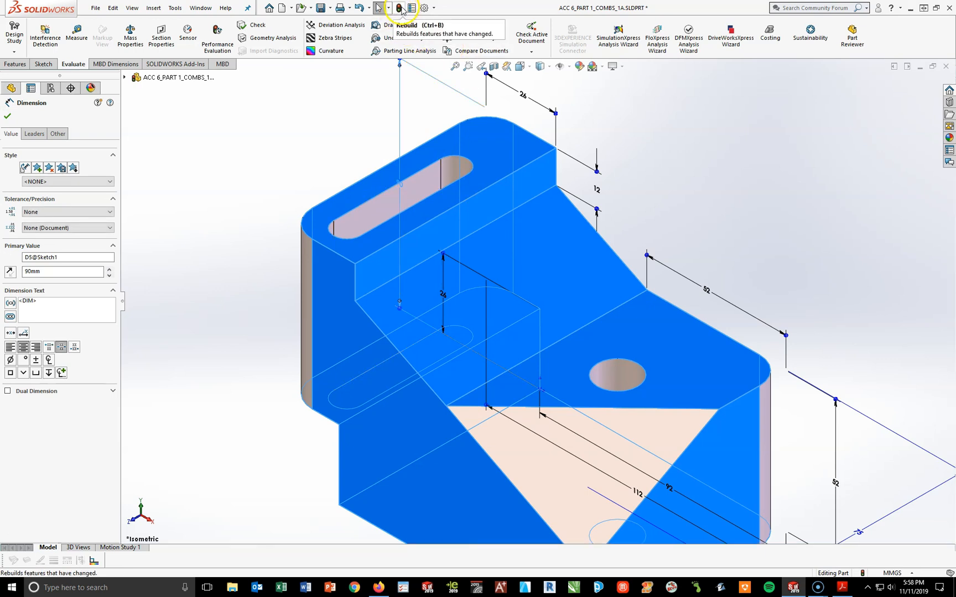
left_click(401, 9)
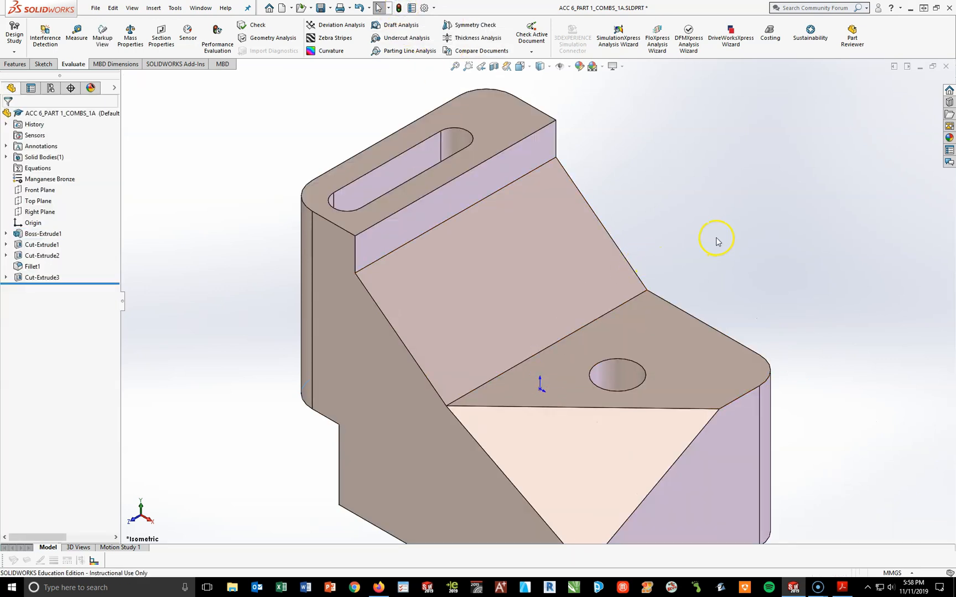
Check the slot's C - 20 dimension in the PDF drawing, set the slot's centre-to-centre length to 75-20 mm and rebuild the model.
scroll(704, 352, "up", 2)
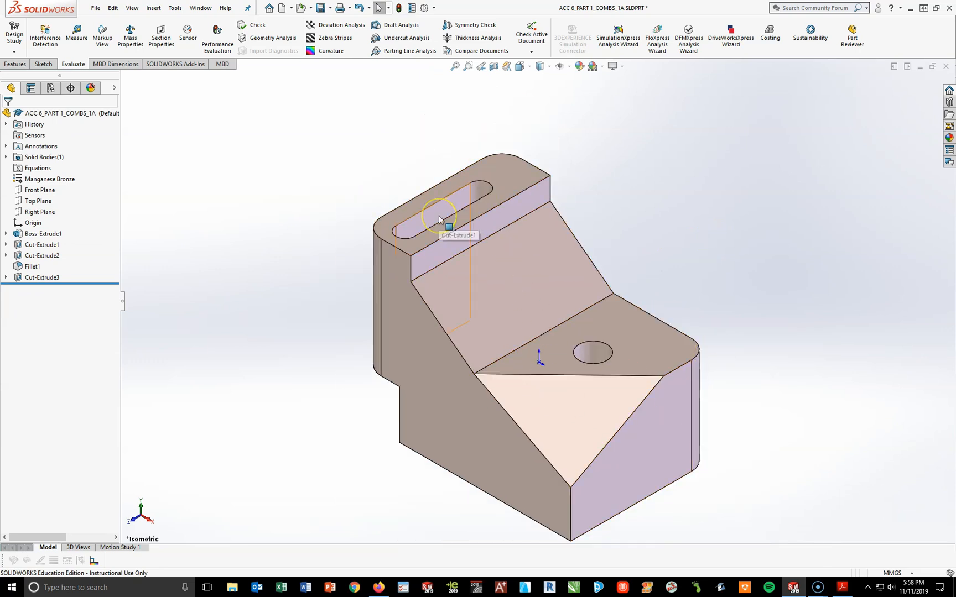
left_click(581, 360)
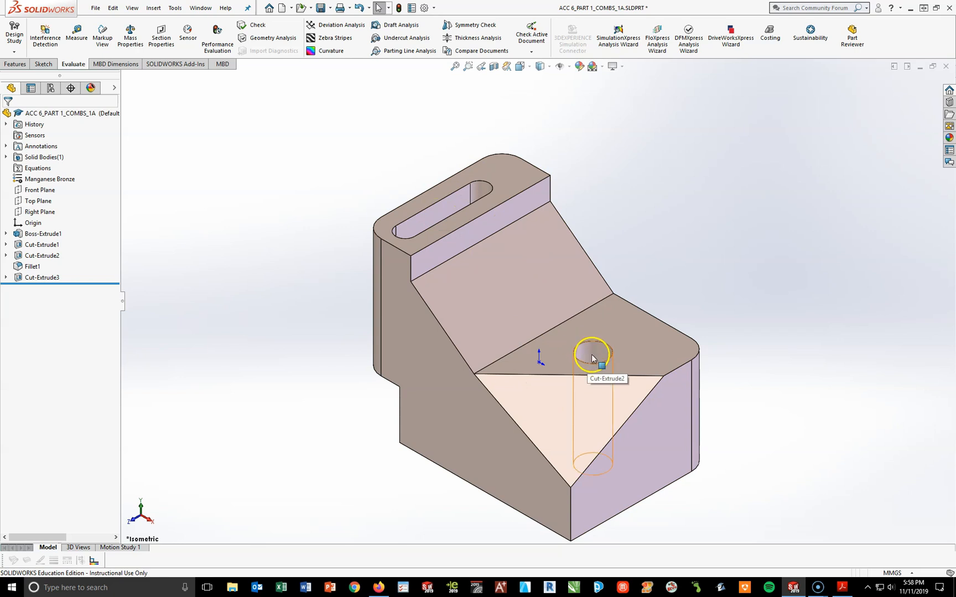
left_click(842, 587)
scroll(475, 293, "down", 4)
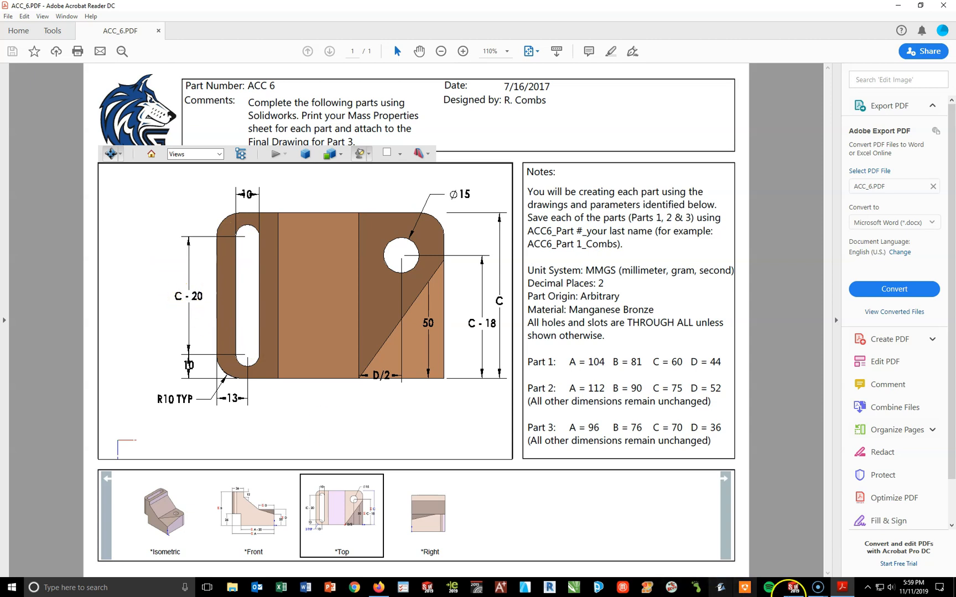
left_click(793, 586)
left_click(41, 245)
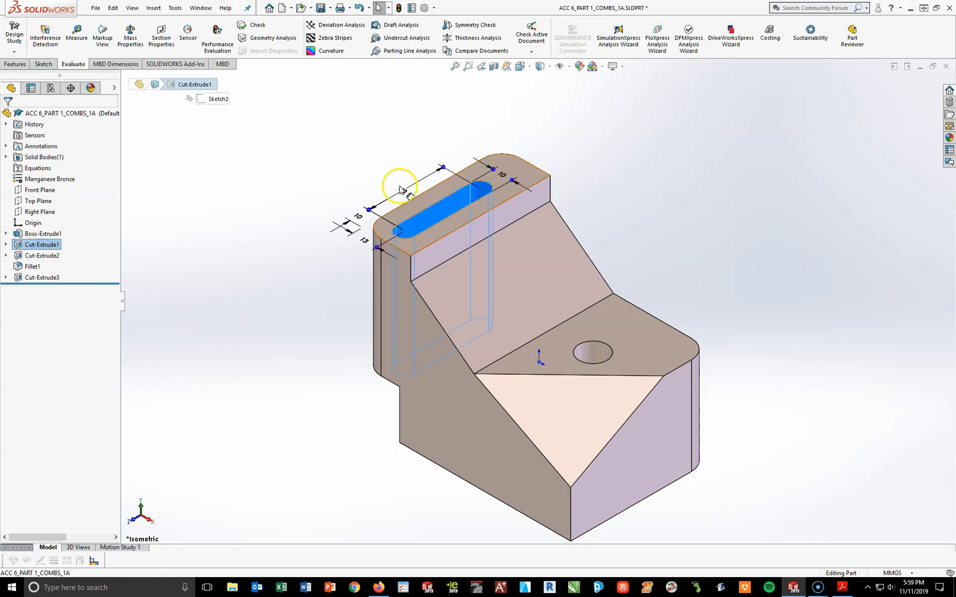
scroll(395, 186, "down", 3)
double_click(431, 217)
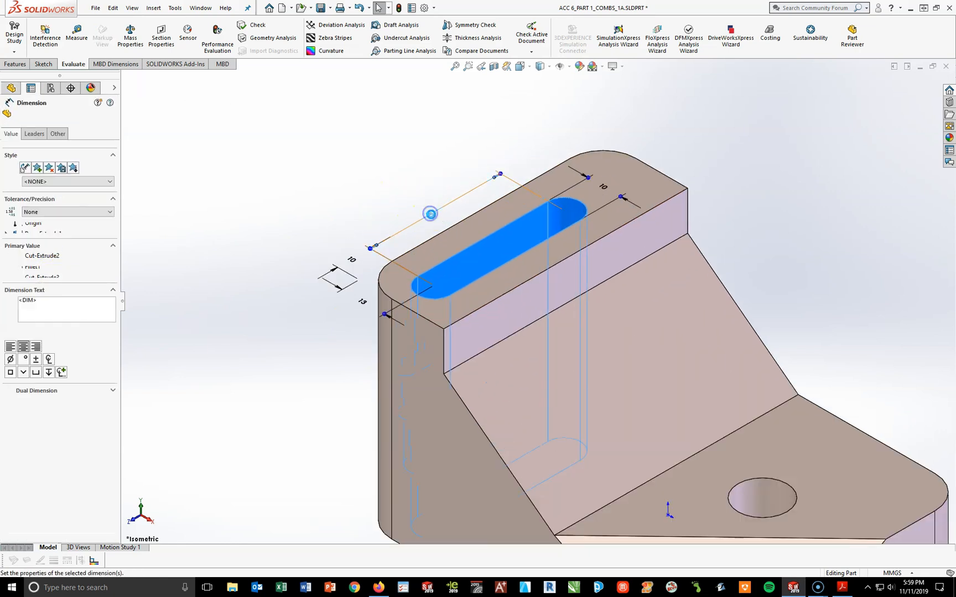
type("75-20")
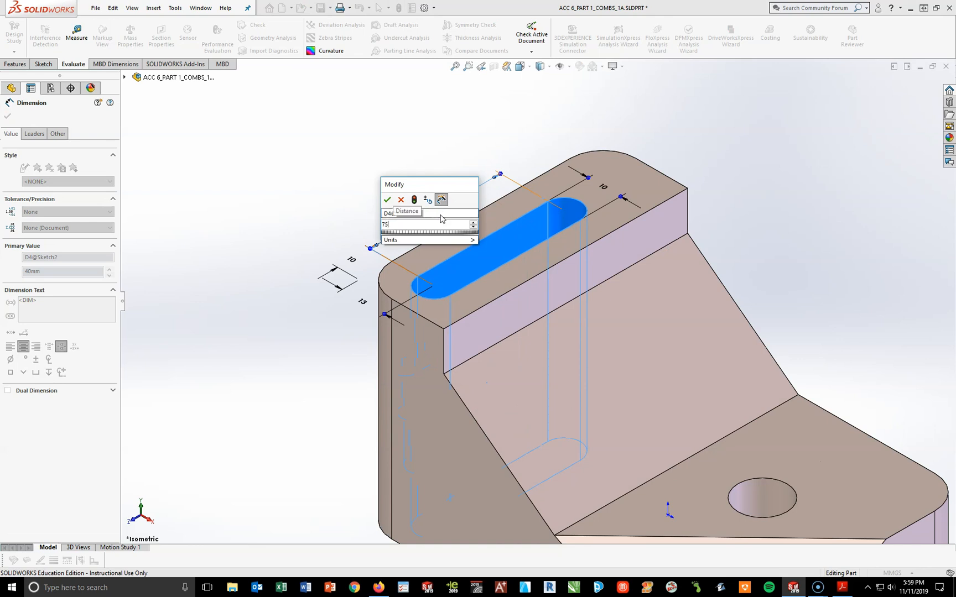
key("Return")
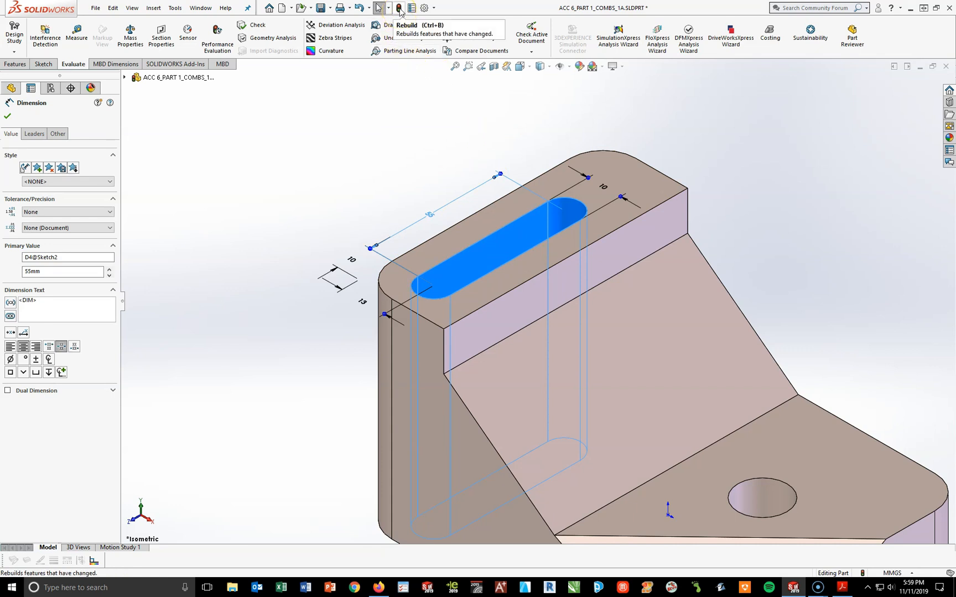
left_click(399, 8)
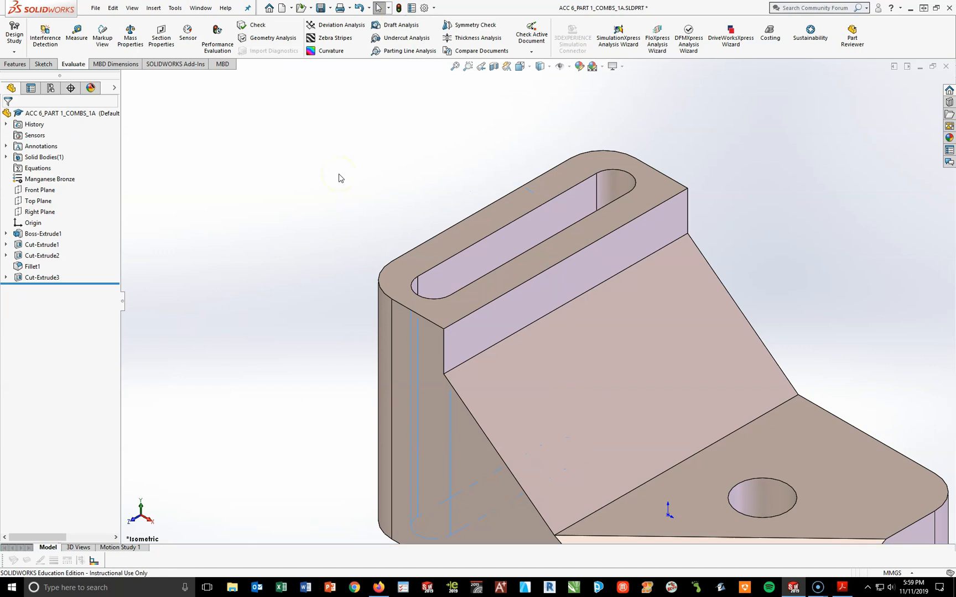
scroll(727, 480, "up", 5)
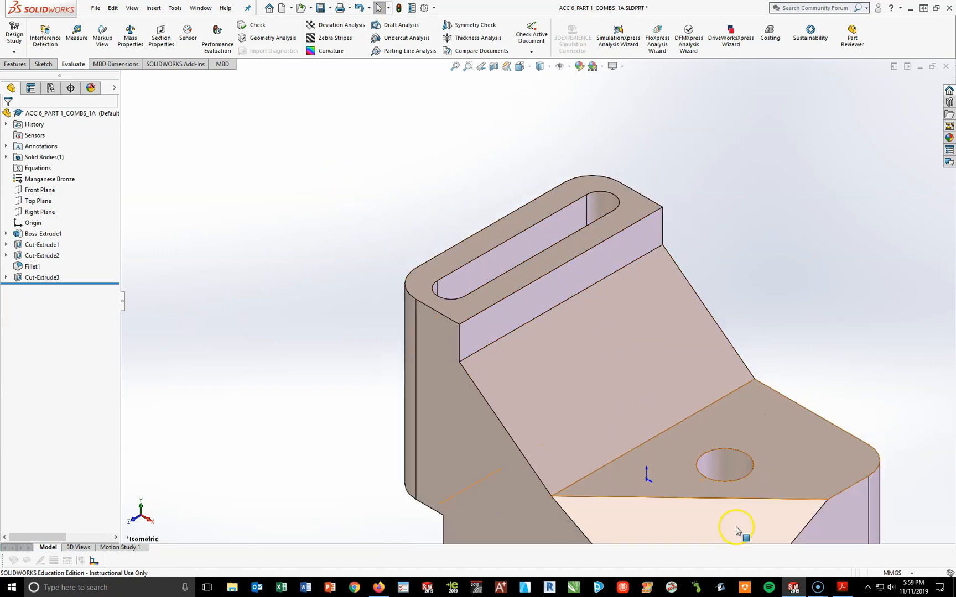
key("f")
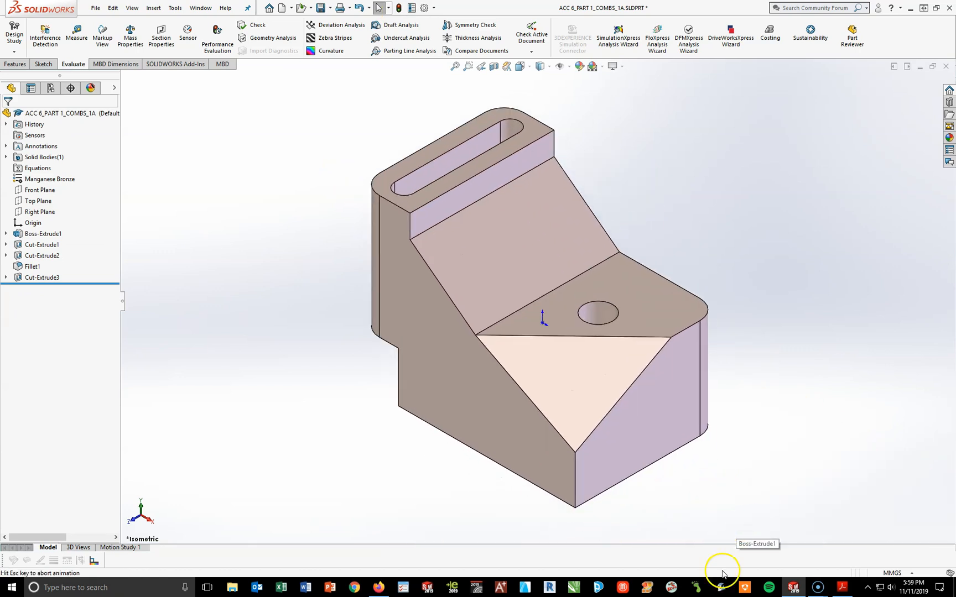
Check the ACC_6 PDF, and in SOLIDWORKS set the hole centre's distance from the slope's lower edge to 52/2 mm.
left_click(840, 588)
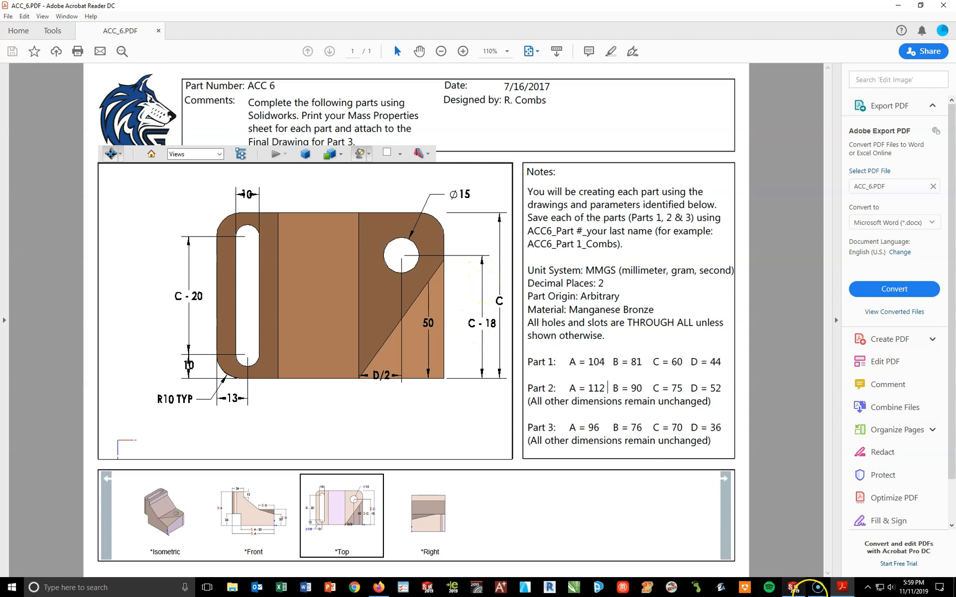
left_click(793, 587)
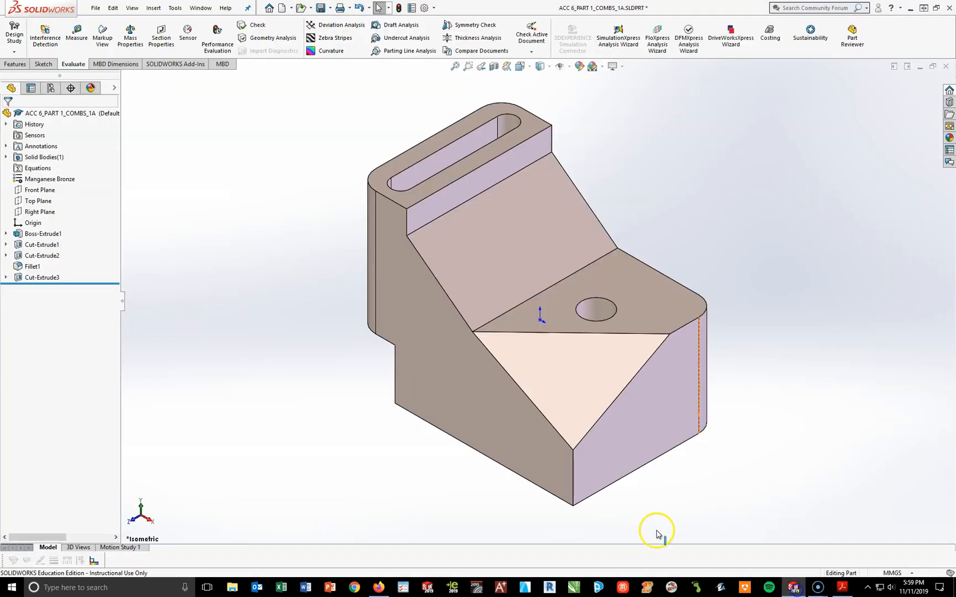
left_click(40, 255)
left_click(470, 357)
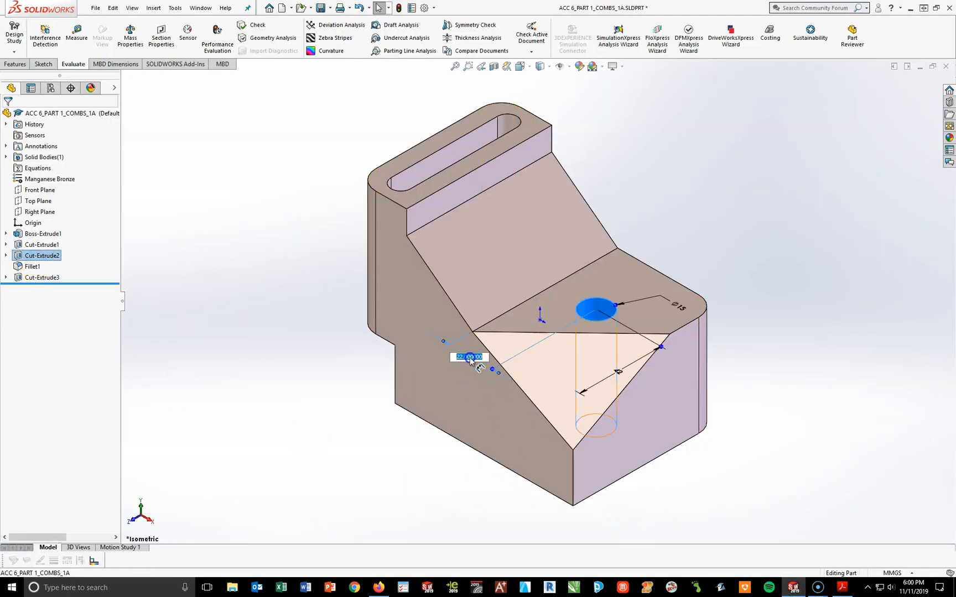
type("52")
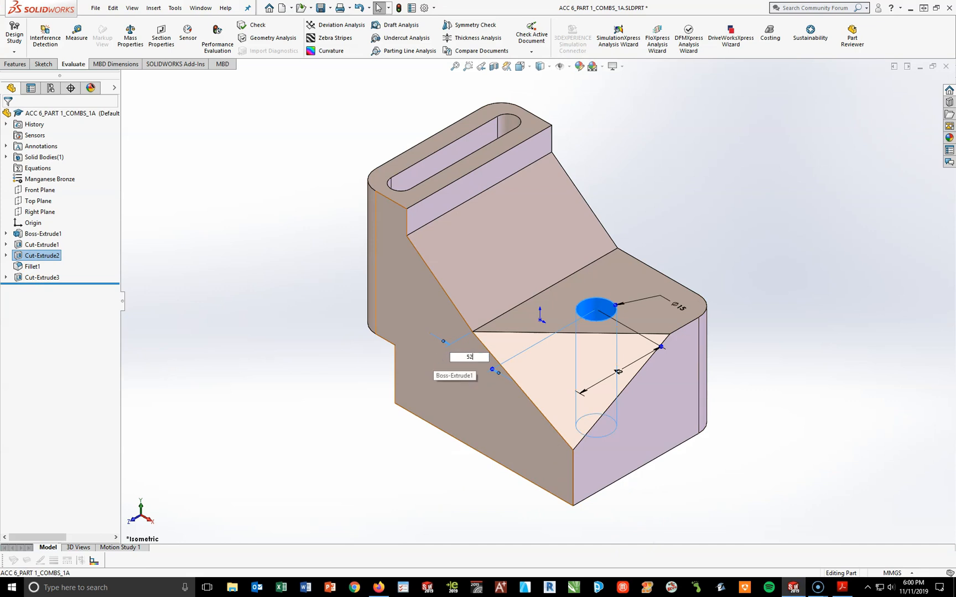
type("/2")
key("Return")
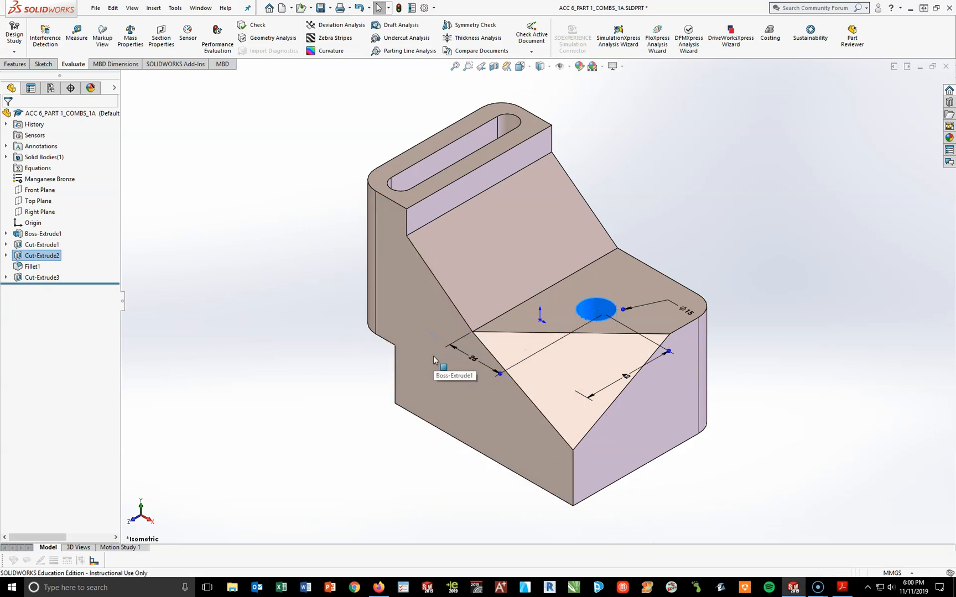
Check the PDF drawing again and set the hole centre's distance from the part's front side to 75-18 mm.
left_click(623, 376)
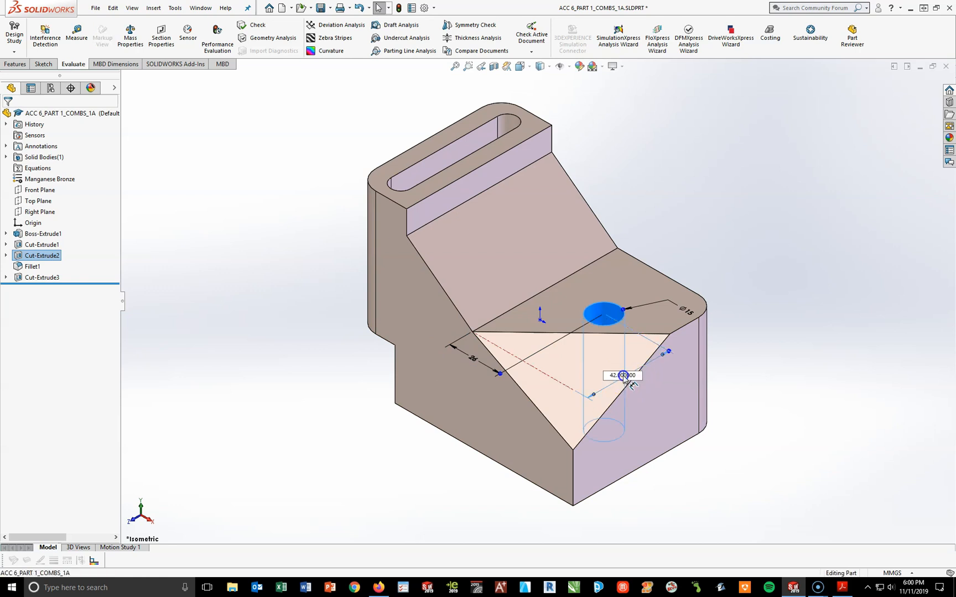
left_click(841, 589)
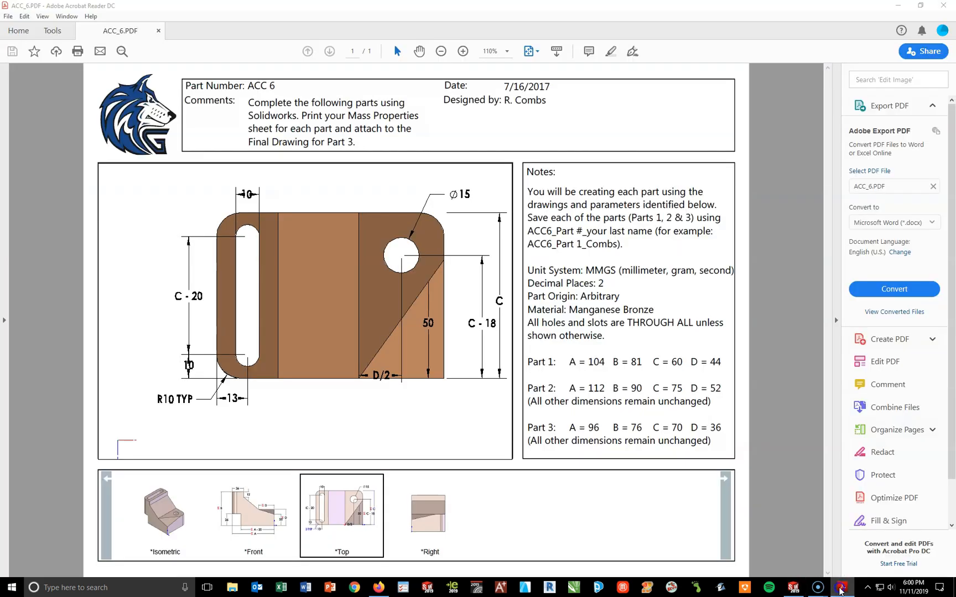
left_click(840, 588)
left_click(638, 378)
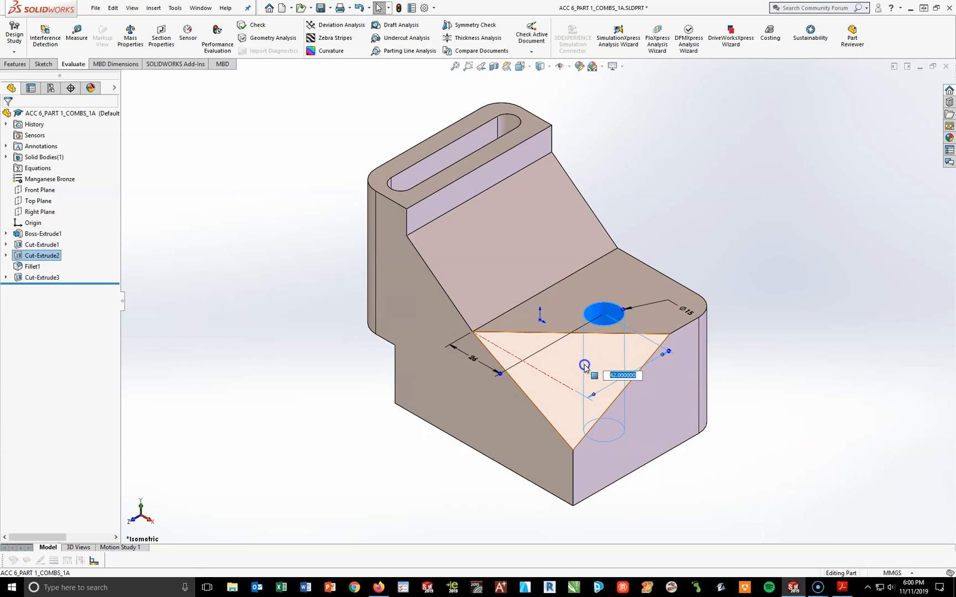
type("75")
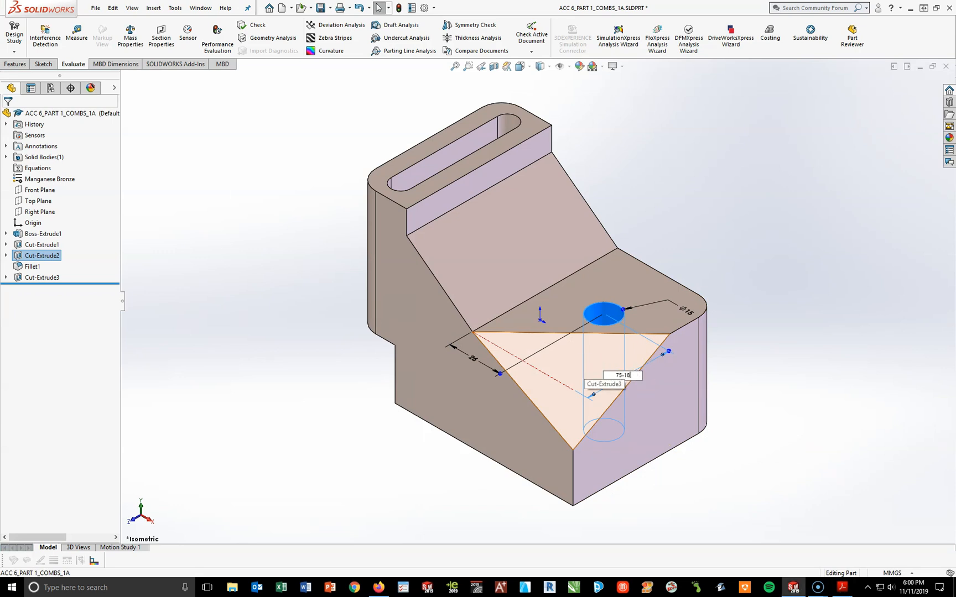
type("-18")
key("Return")
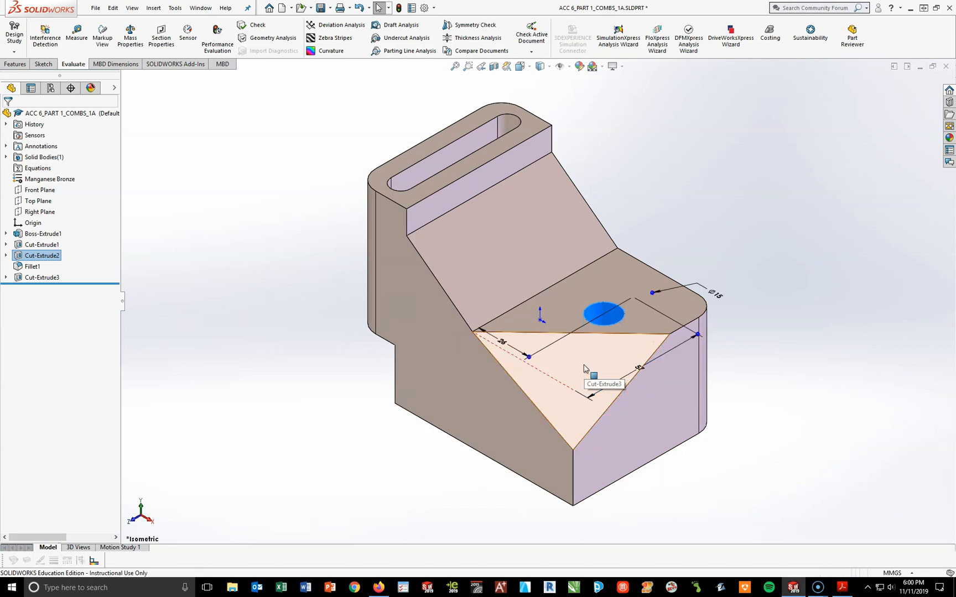
left_click(677, 248)
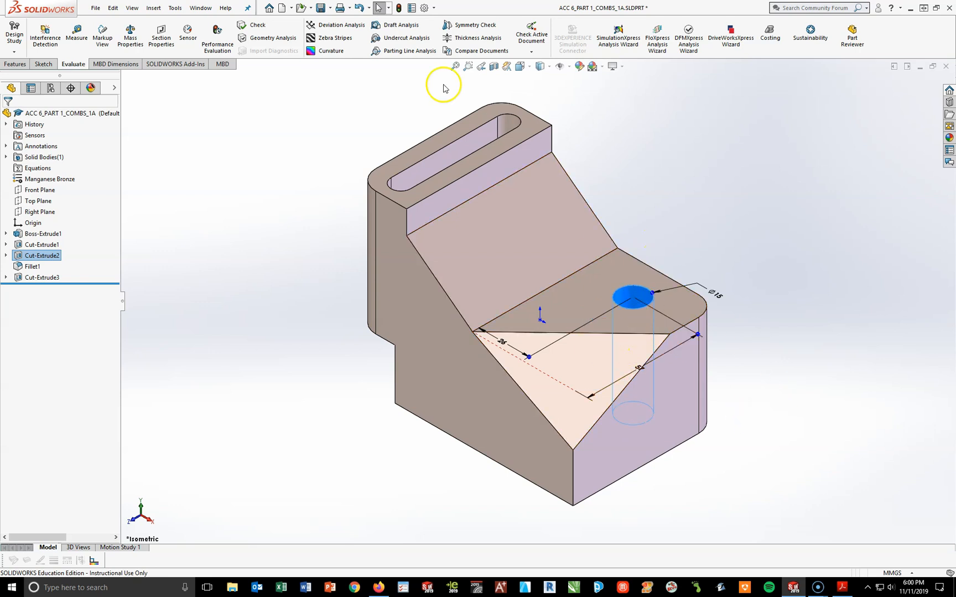
left_click(398, 132)
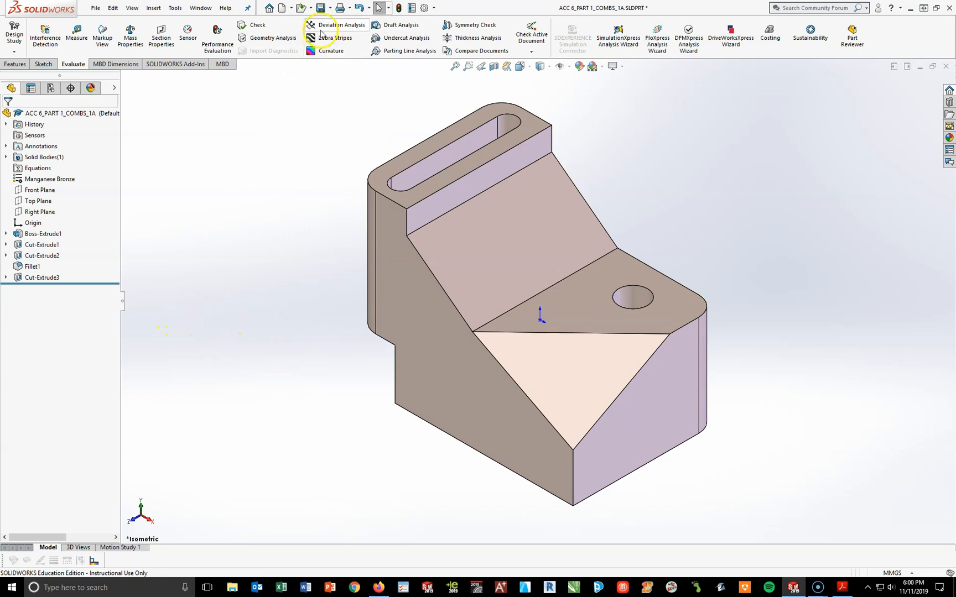
Save the part under a new name with PART 1 changed to PART 2, replacing the existing file.
left_click(330, 8)
left_click(338, 33)
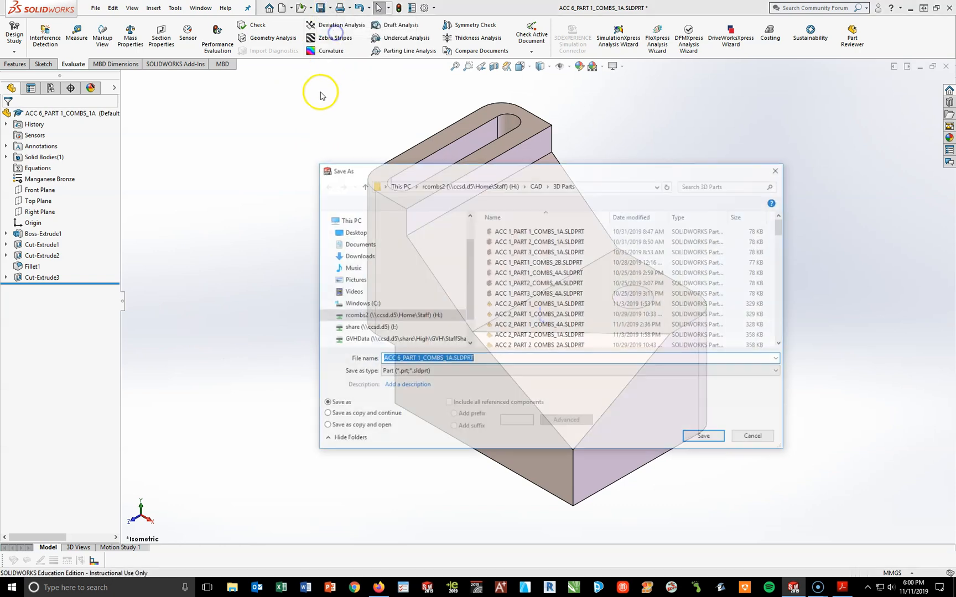
left_click(407, 360)
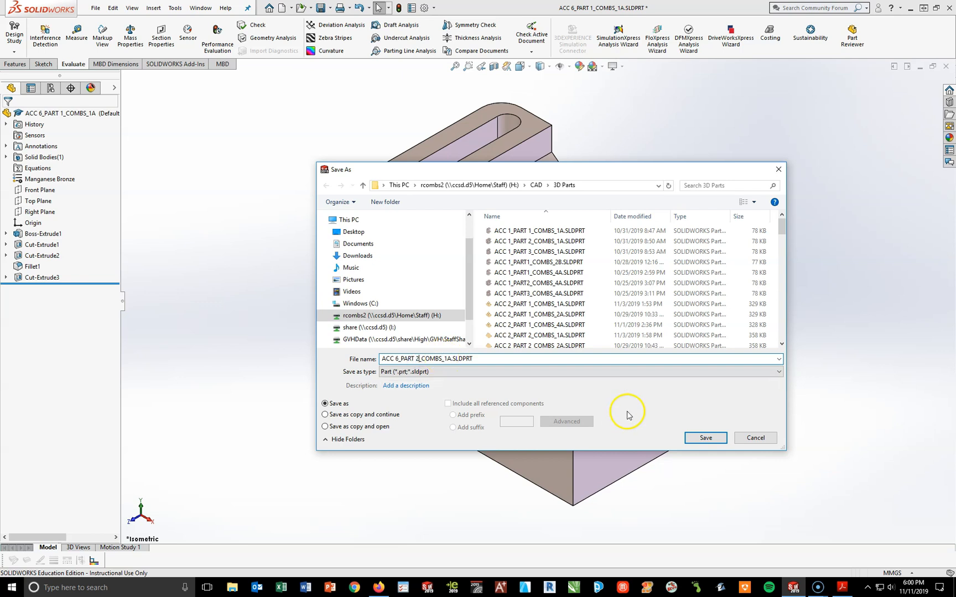
left_click(706, 438)
left_click(499, 294)
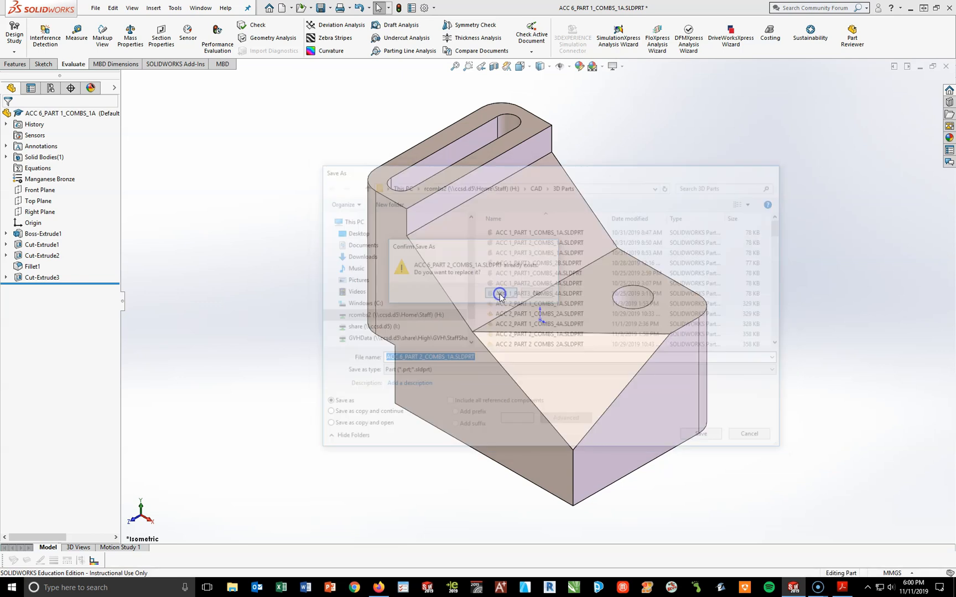
Print the part's mass properties report with the document scaled to fit Letter paper.
left_click(130, 36)
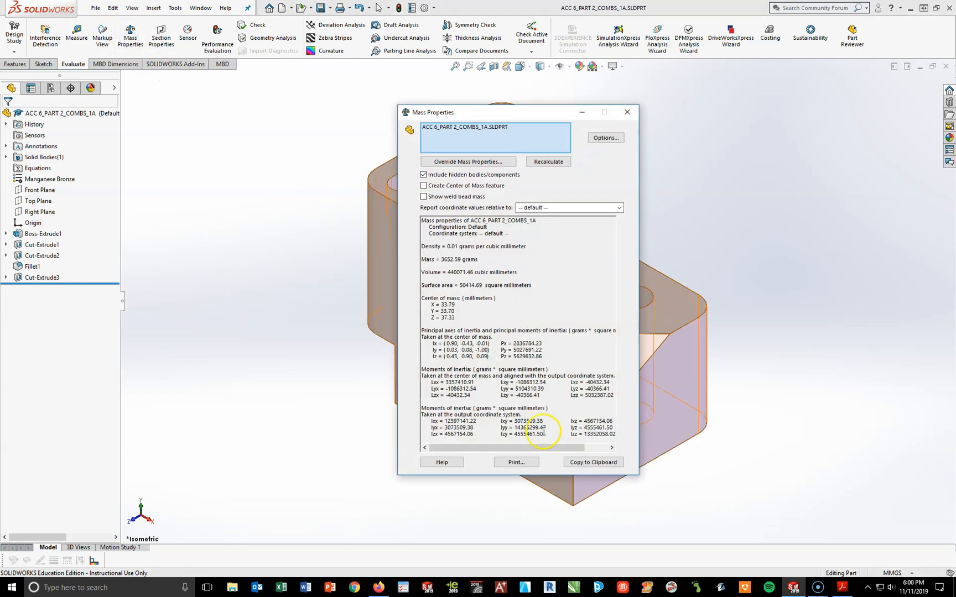
left_click(420, 252)
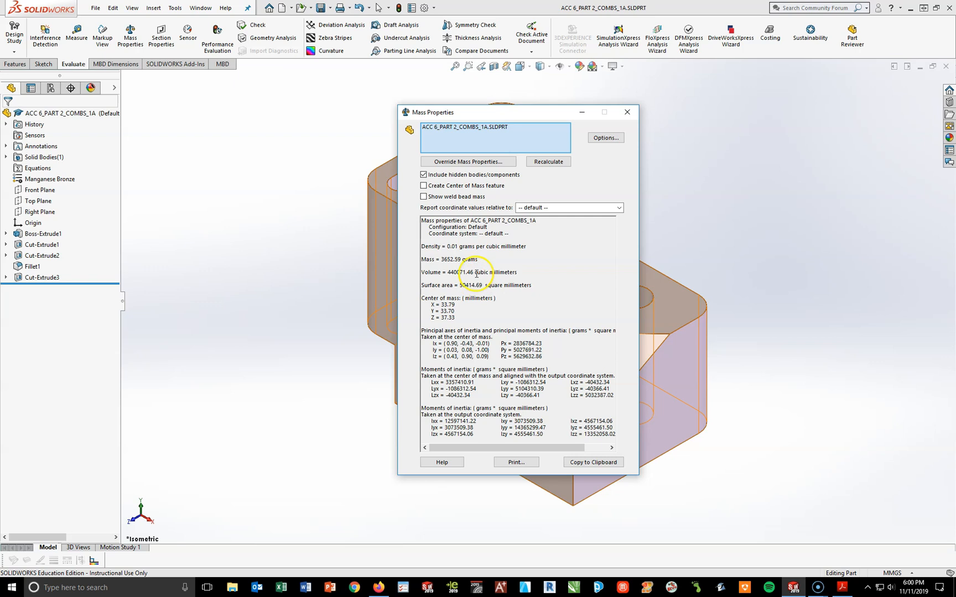
left_click(516, 463)
left_click(585, 244)
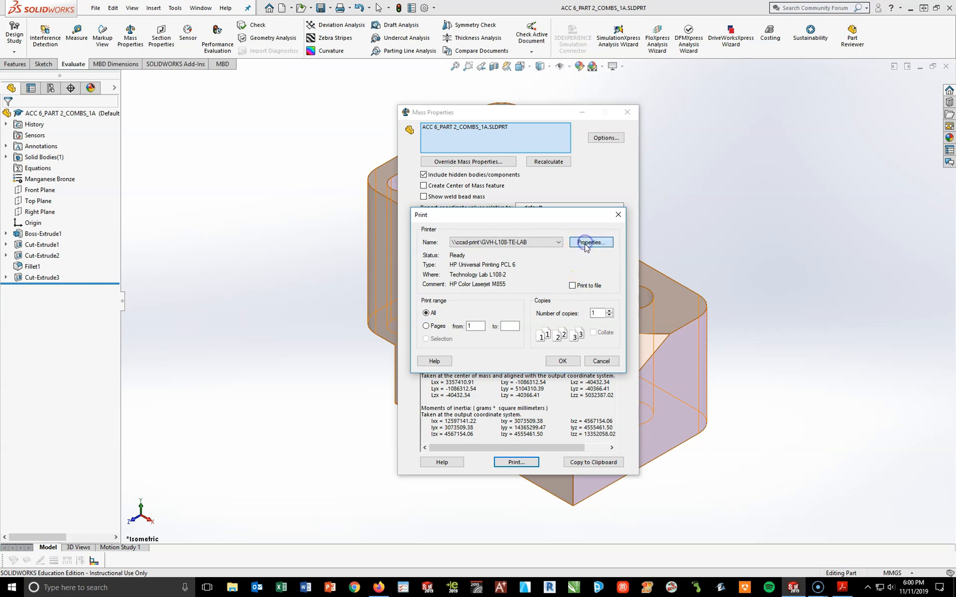
left_click(550, 239)
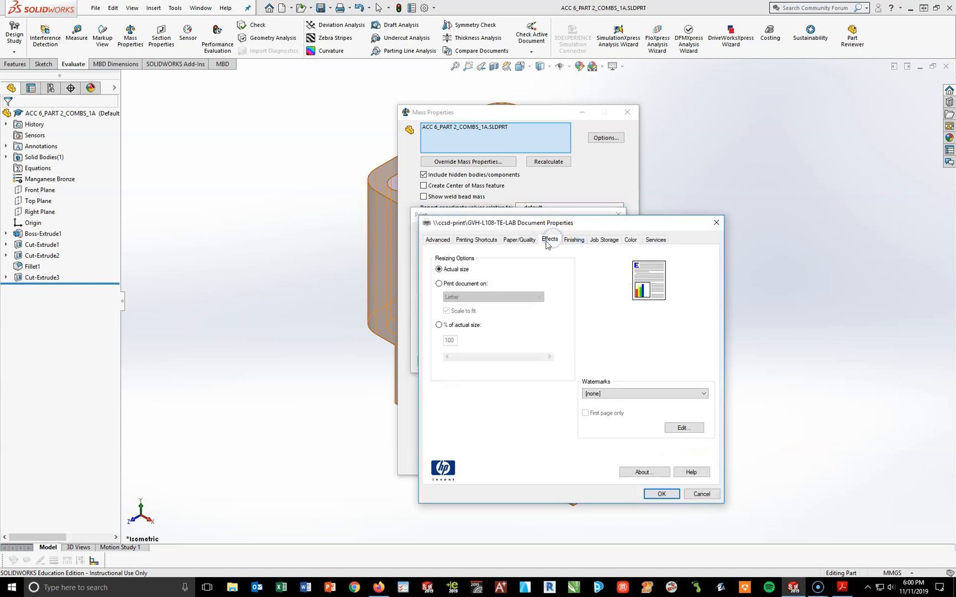
left_click(446, 285)
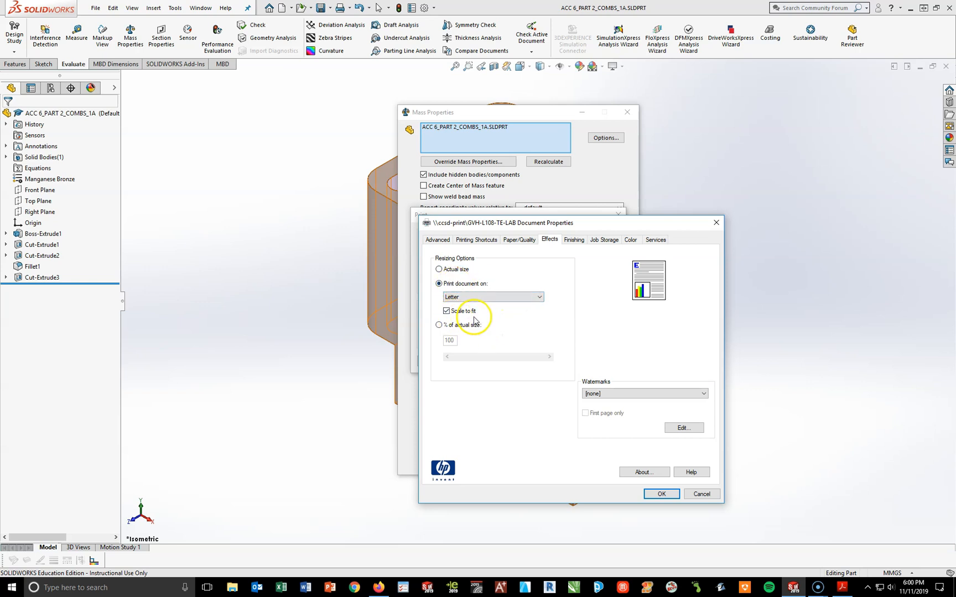
left_click(661, 493)
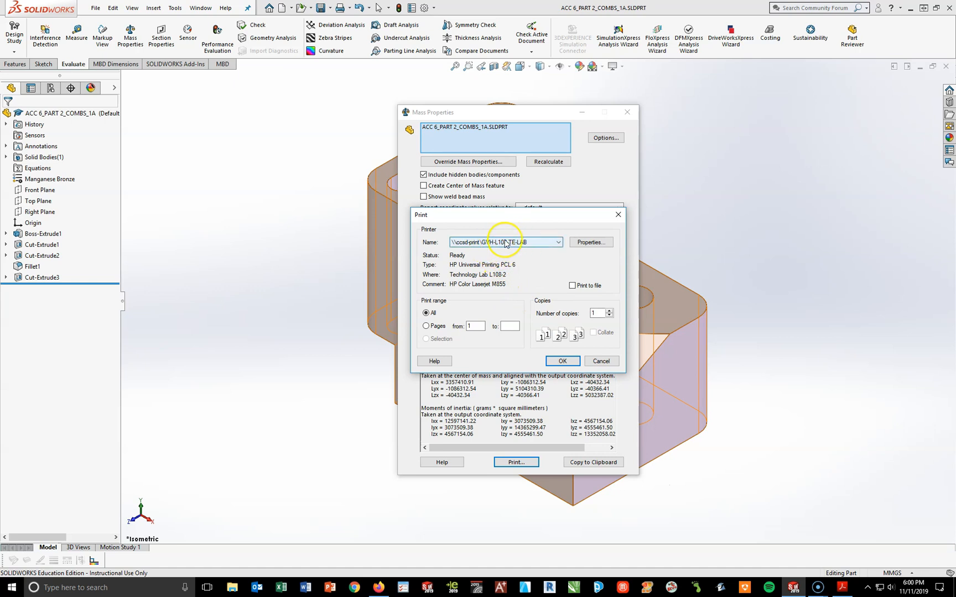
left_click(572, 362)
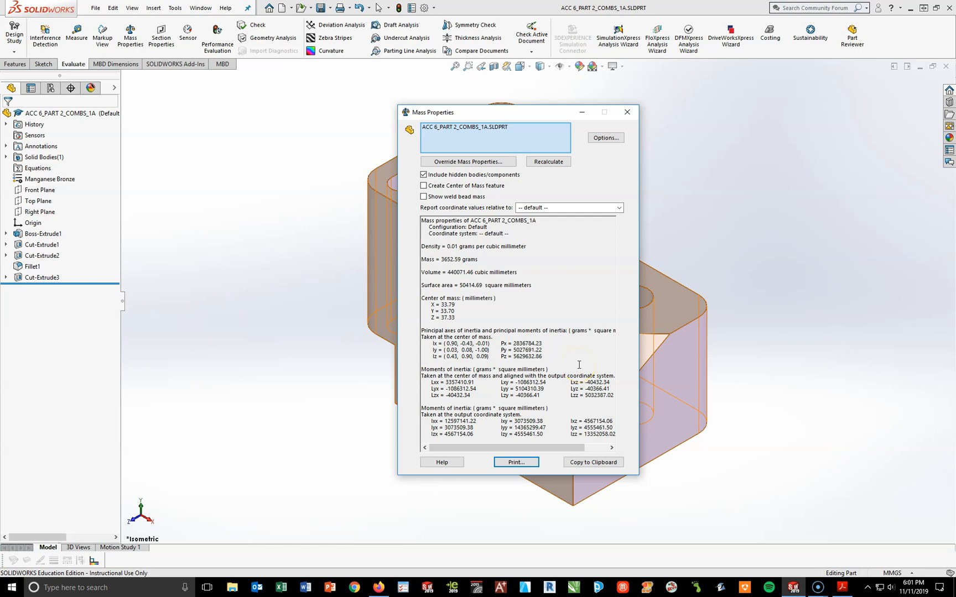
left_click(625, 109)
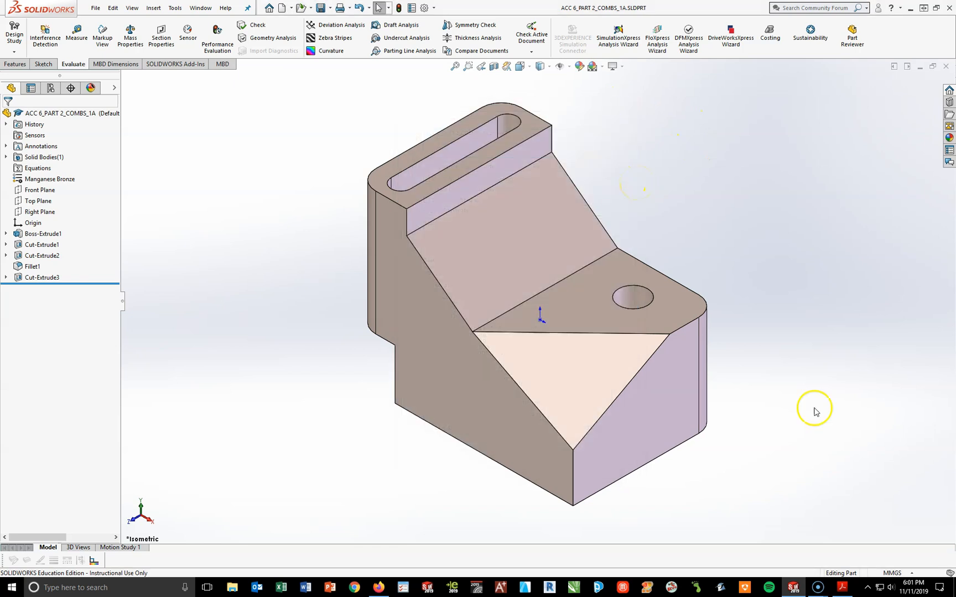
Switch to the ACC_6 PDF and show the model's Front view with Bright Lights to read the Part 3 dimensions.
left_click(842, 591)
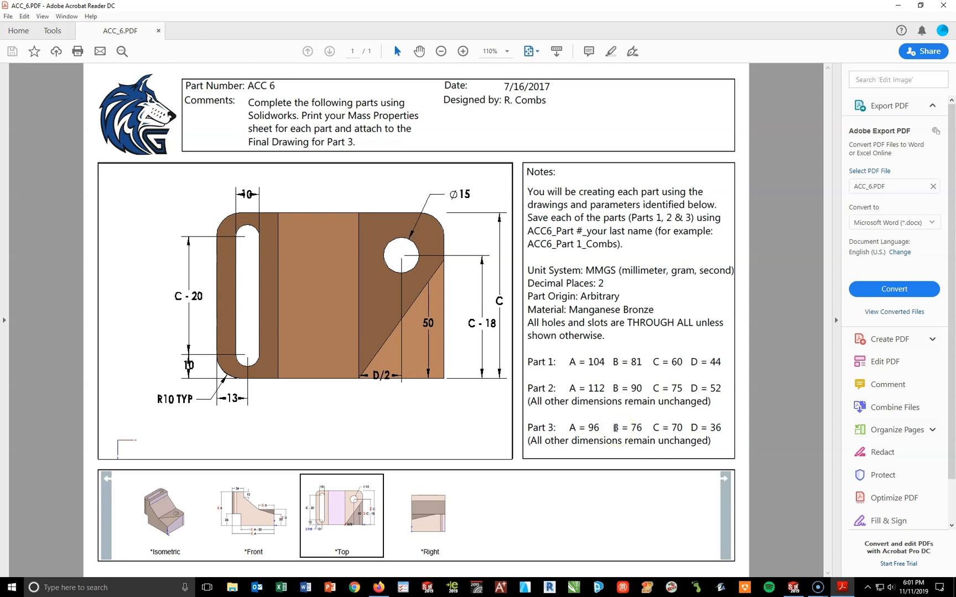
left_click(260, 506)
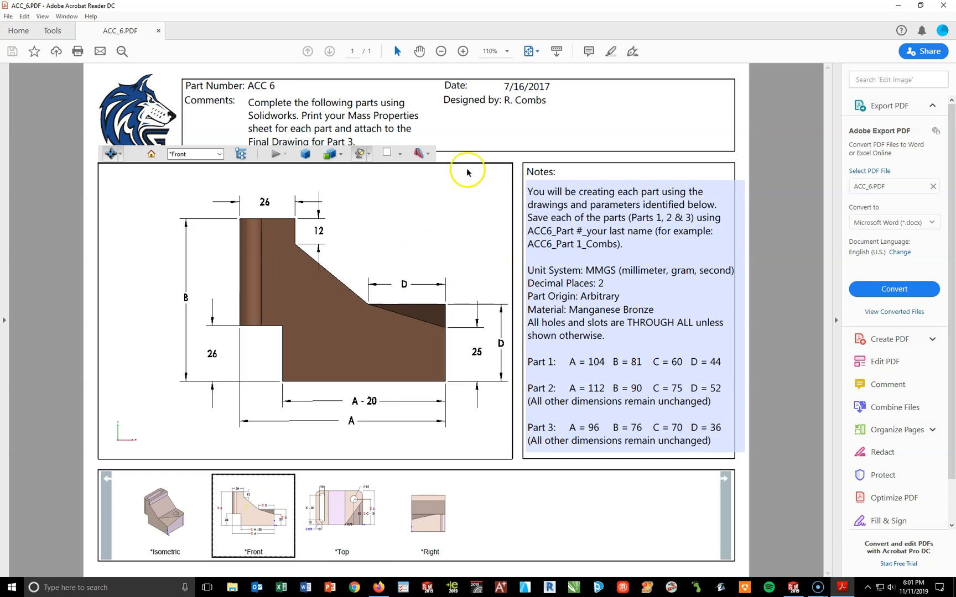
left_click(374, 156)
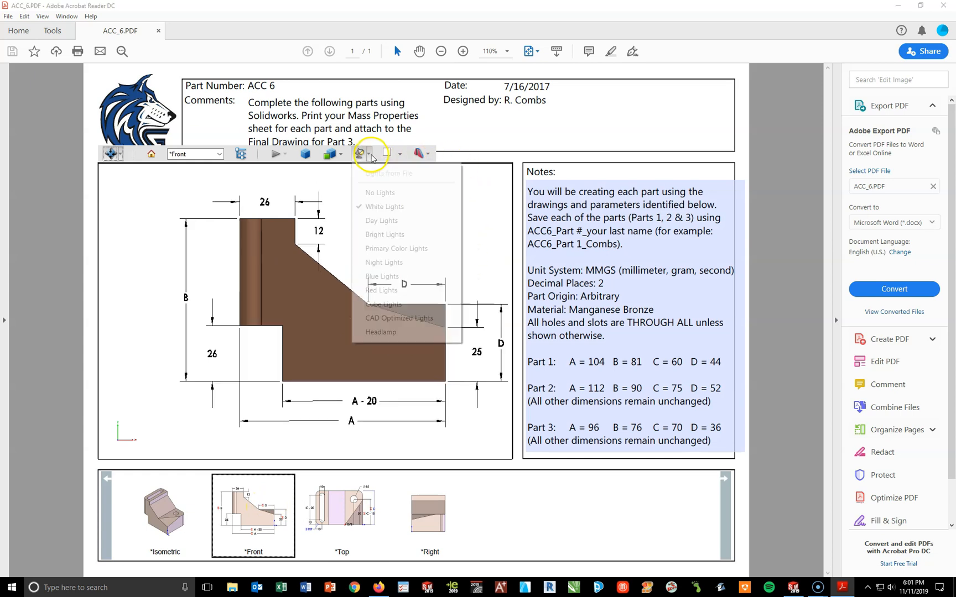
left_click(376, 231)
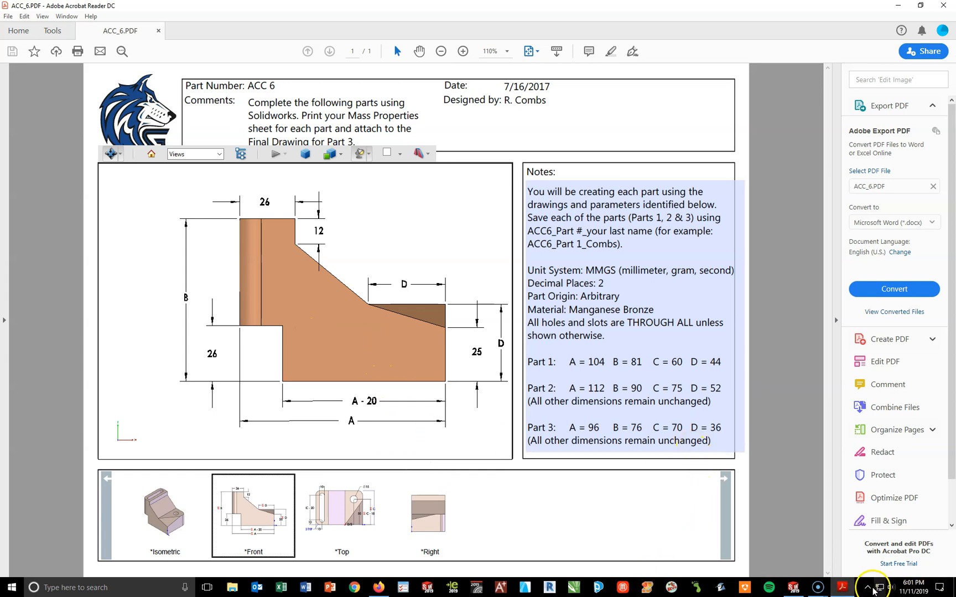
In SOLIDWORKS, set both the length and the height of Boss-Extrude1's lower ledge to 36 mm.
left_click(800, 589)
left_click(44, 234)
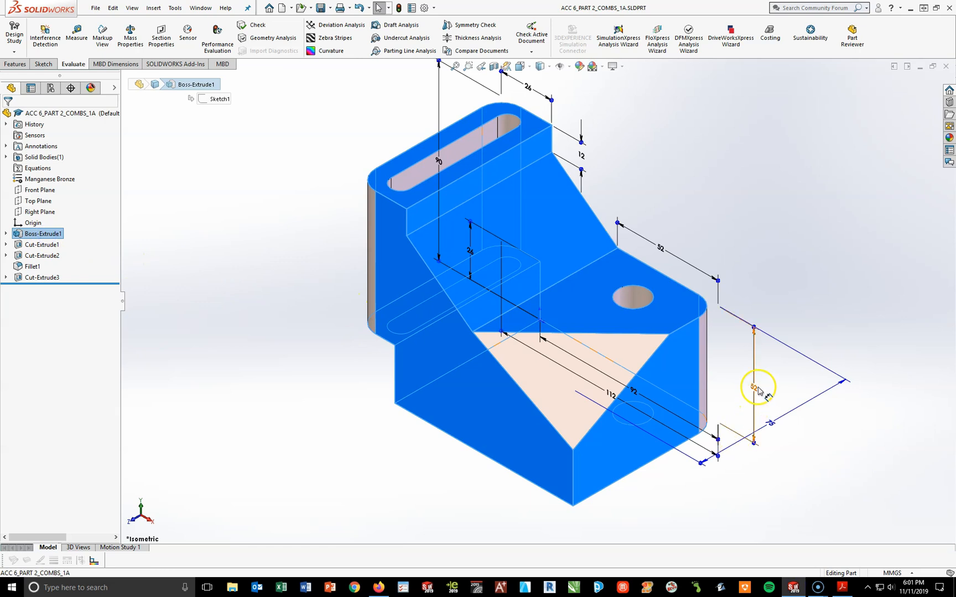
left_click(662, 248)
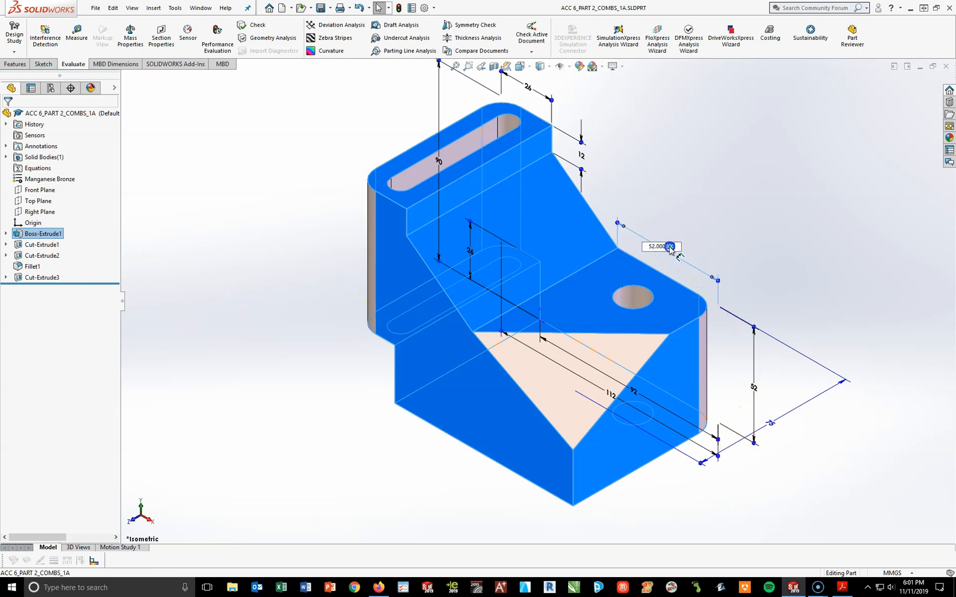
type("36")
key("Return")
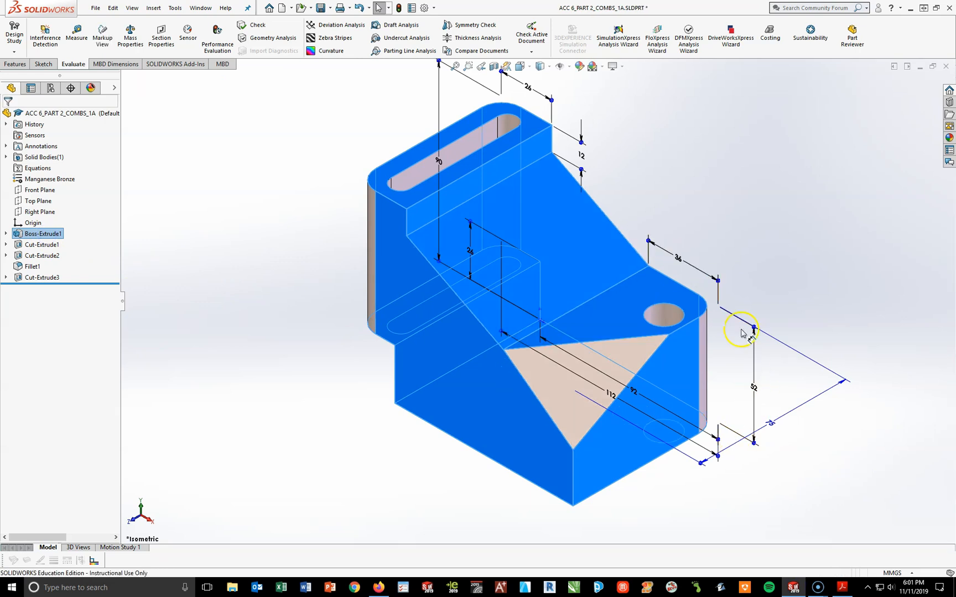
double_click(755, 390)
type("36")
key("Return")
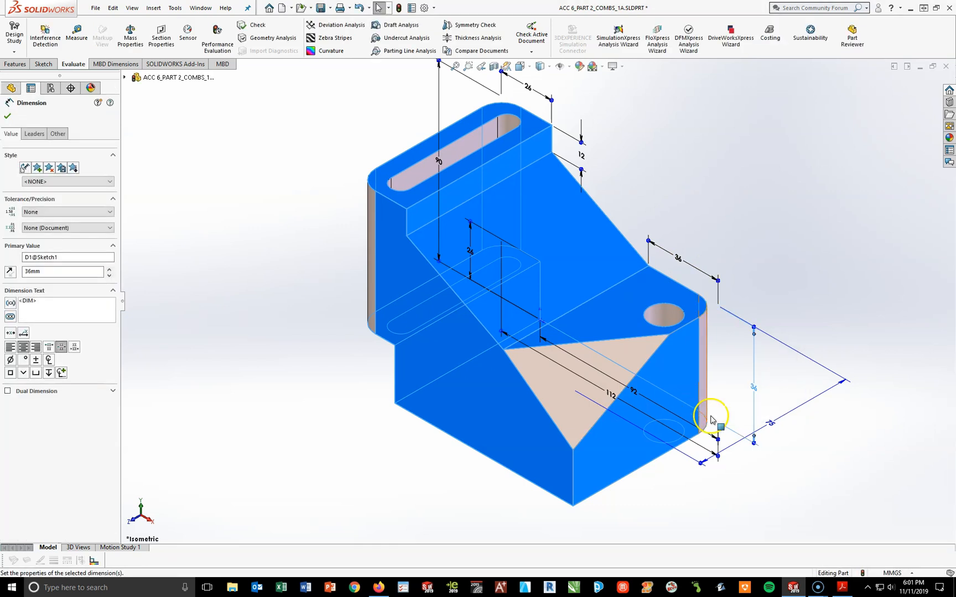
Check the B value for Part 3 in the PDF and set Boss-Extrude1's overall height to 76 mm.
left_click(842, 587)
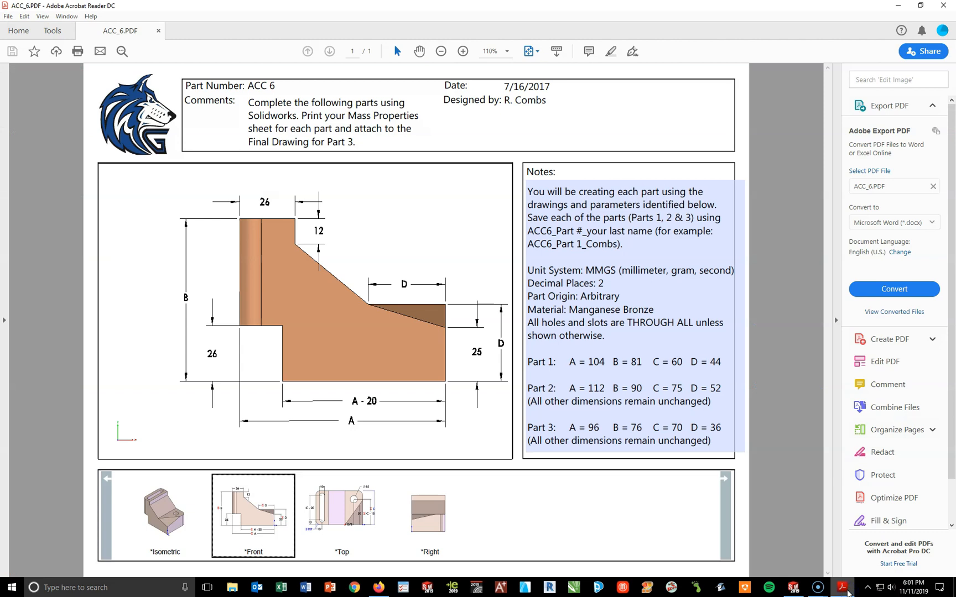
left_click(842, 589)
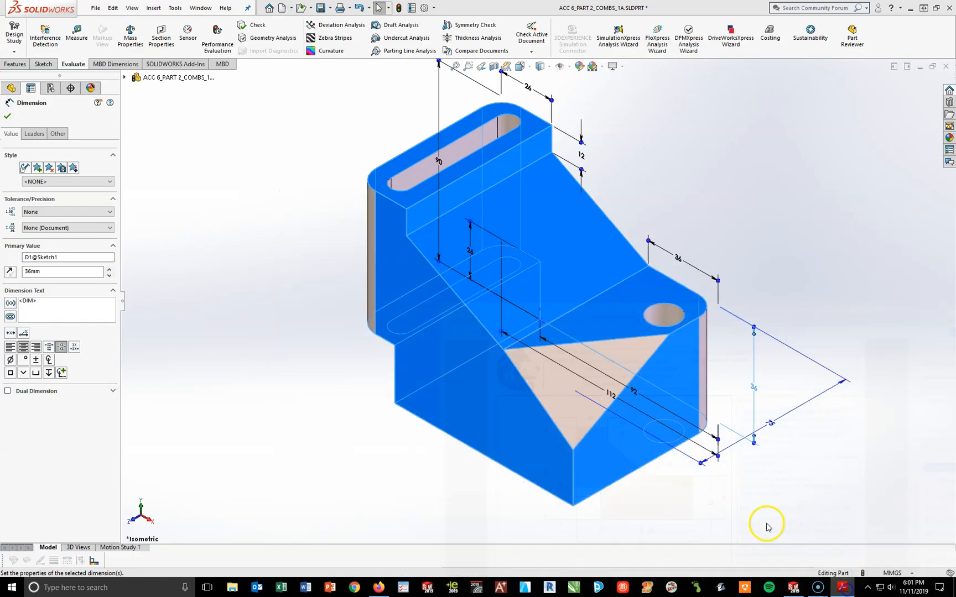
left_click(443, 161)
double_click(443, 161)
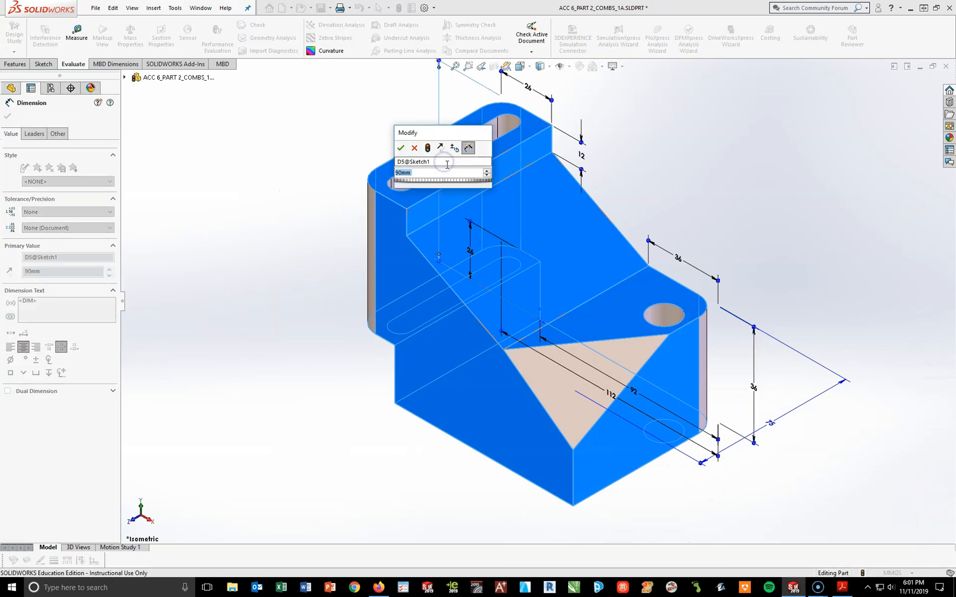
type("76")
key("Return")
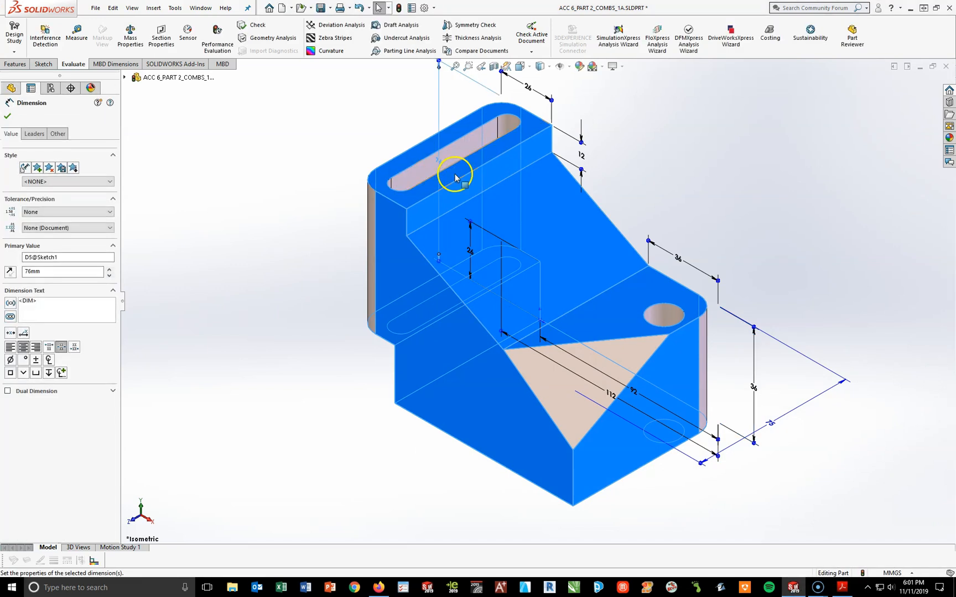
Check the A value for Part 3 in the PDF, set Boss-Extrude1's overall length to 96 mm and base length to 76 mm, and rebuild.
left_click(842, 589)
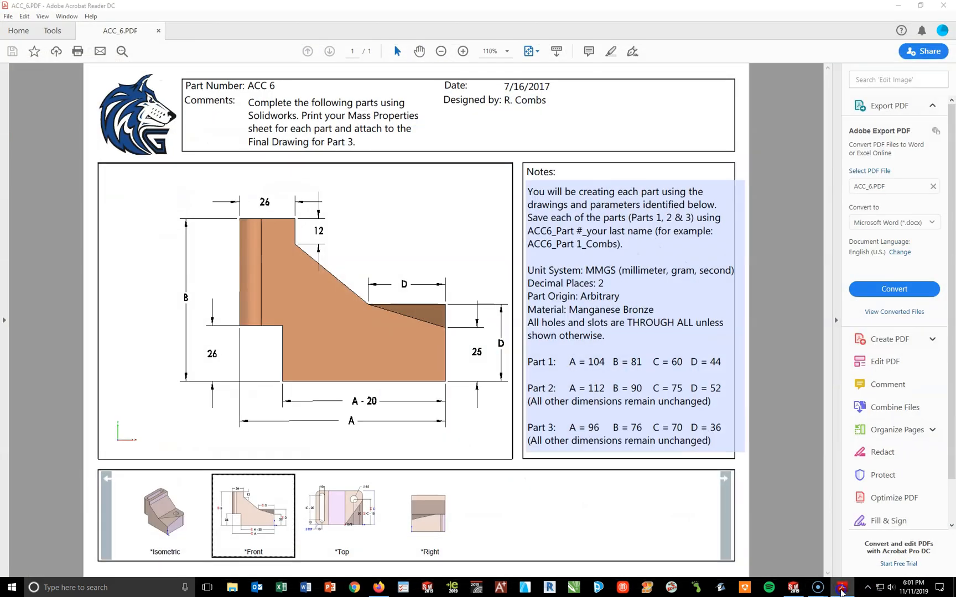
left_click(842, 590)
double_click(611, 396)
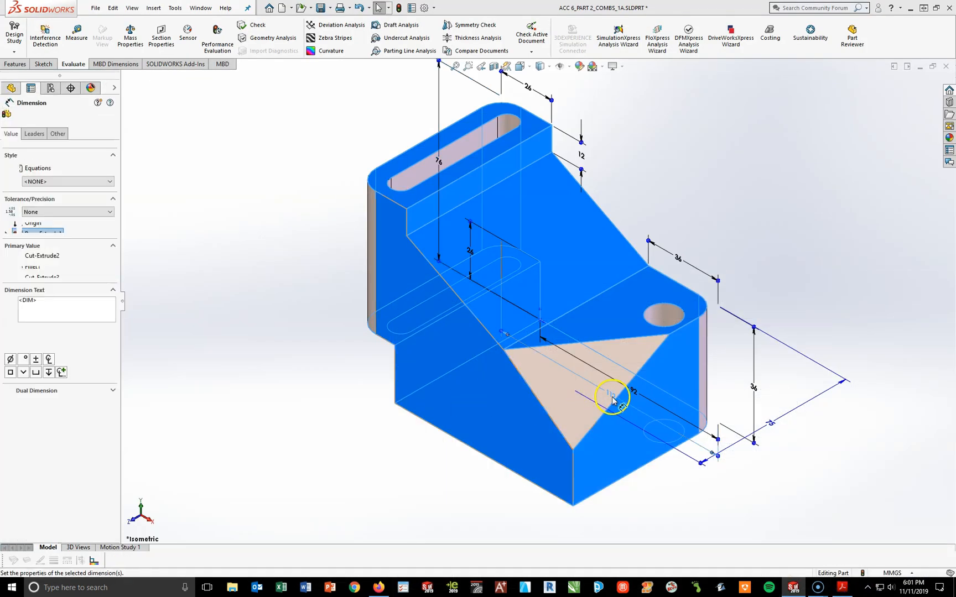
key("Return")
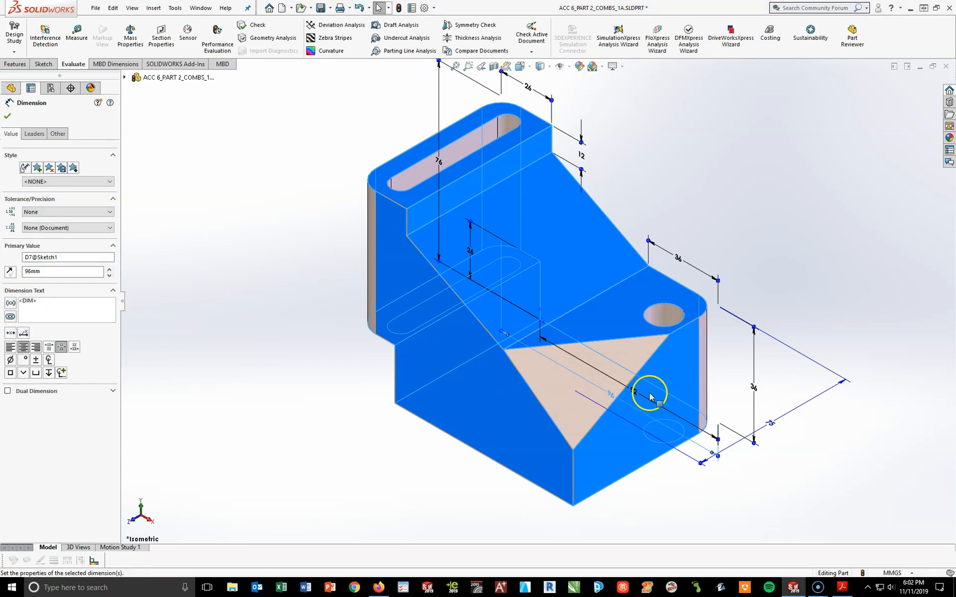
double_click(633, 391)
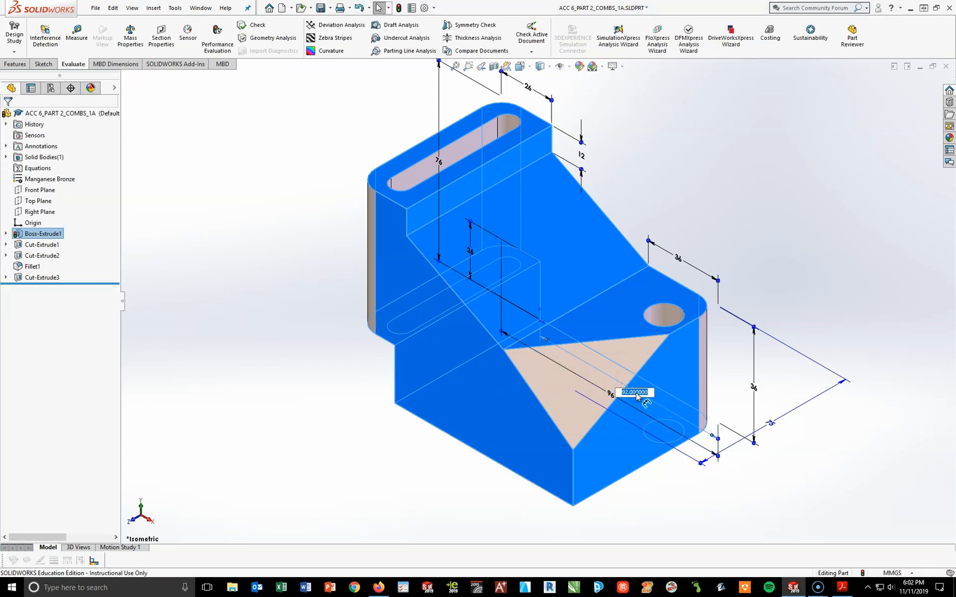
key("Return")
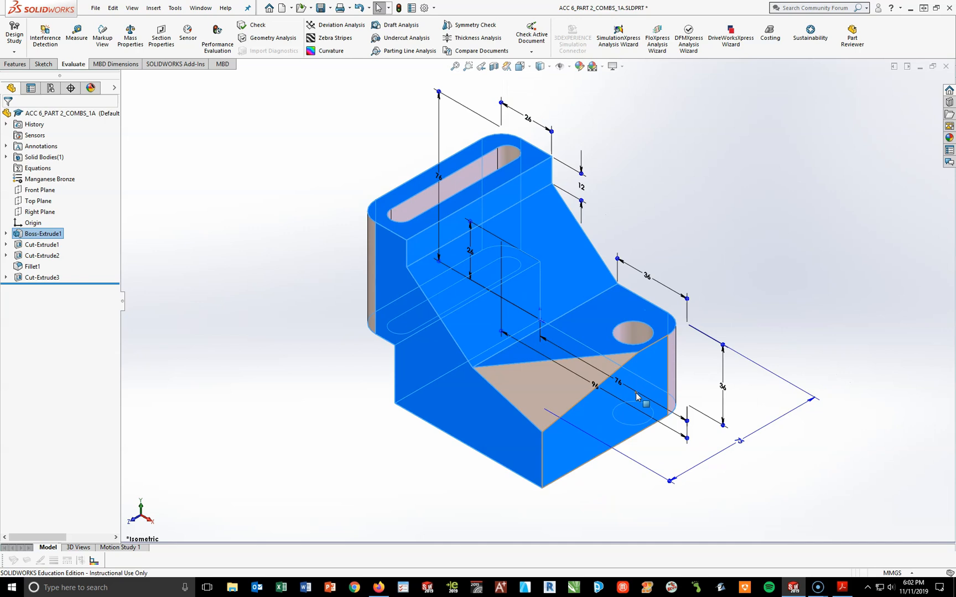
left_click(399, 8)
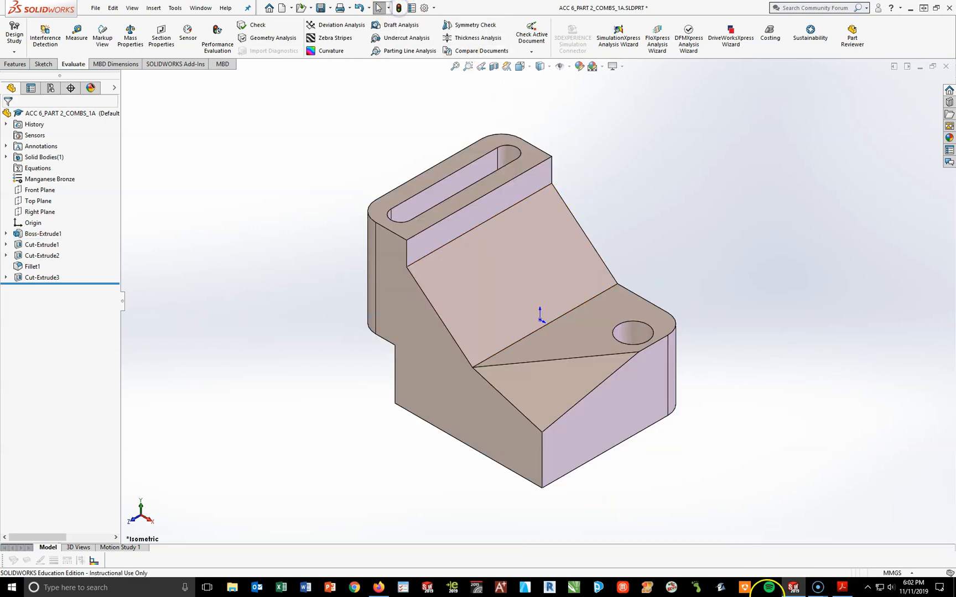
Check the C value for Part 3 in the PDF, set Boss-Extrude1's depth to 70 mm, and rebuild, ignoring the Cut-Extrude1 error.
left_click(844, 589)
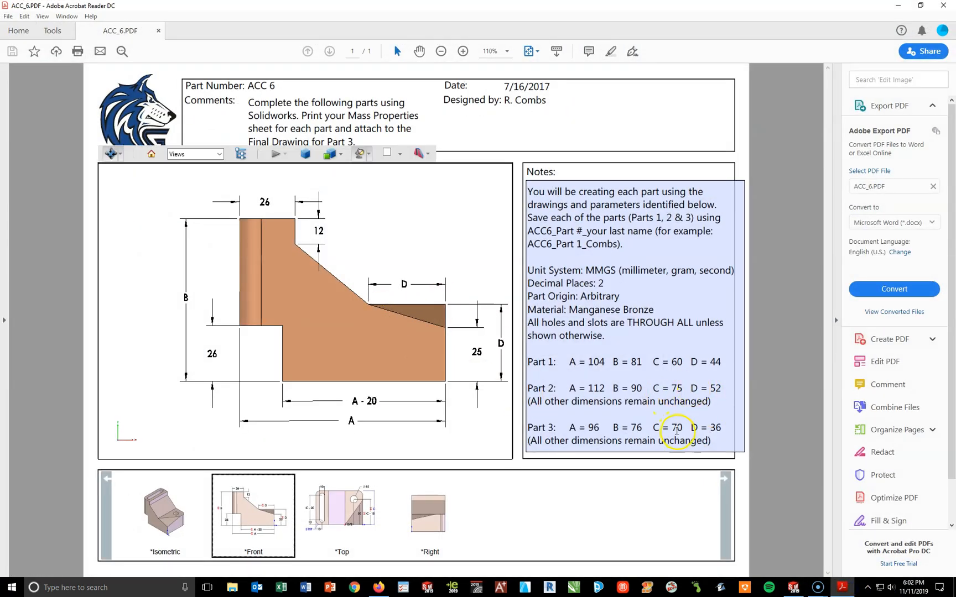
left_click(842, 587)
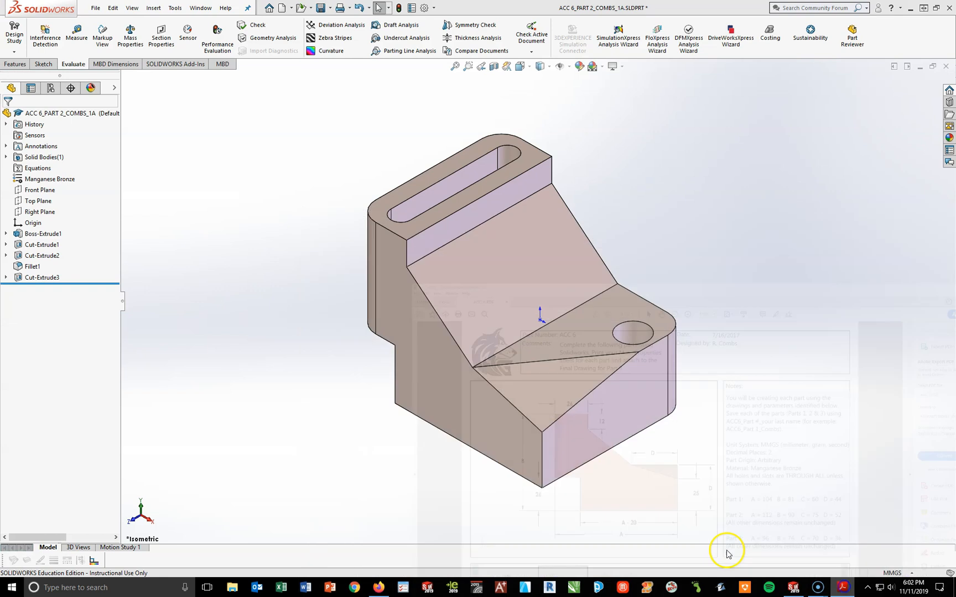
left_click(34, 233)
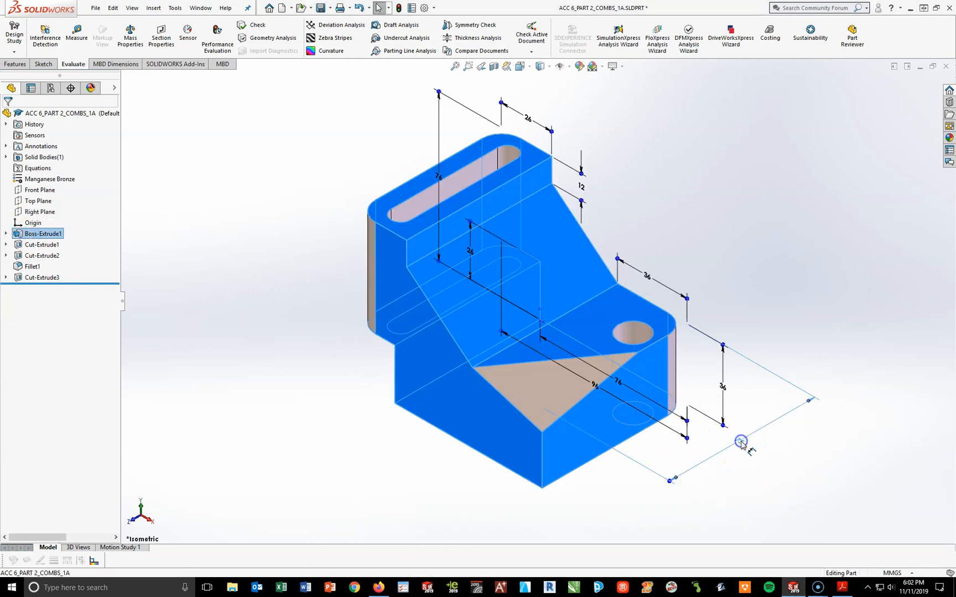
double_click(742, 441)
type("70")
key("Return")
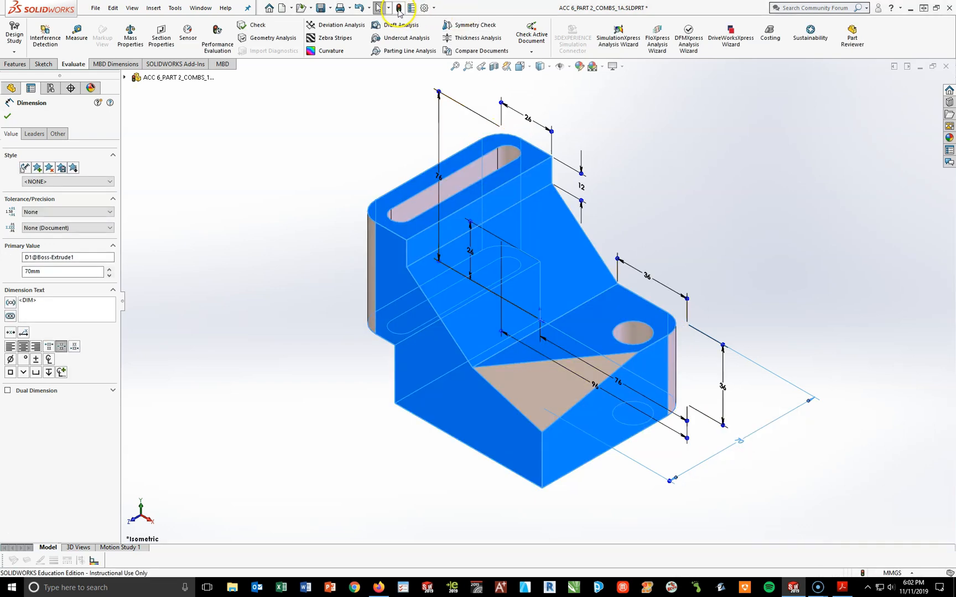
left_click(398, 8)
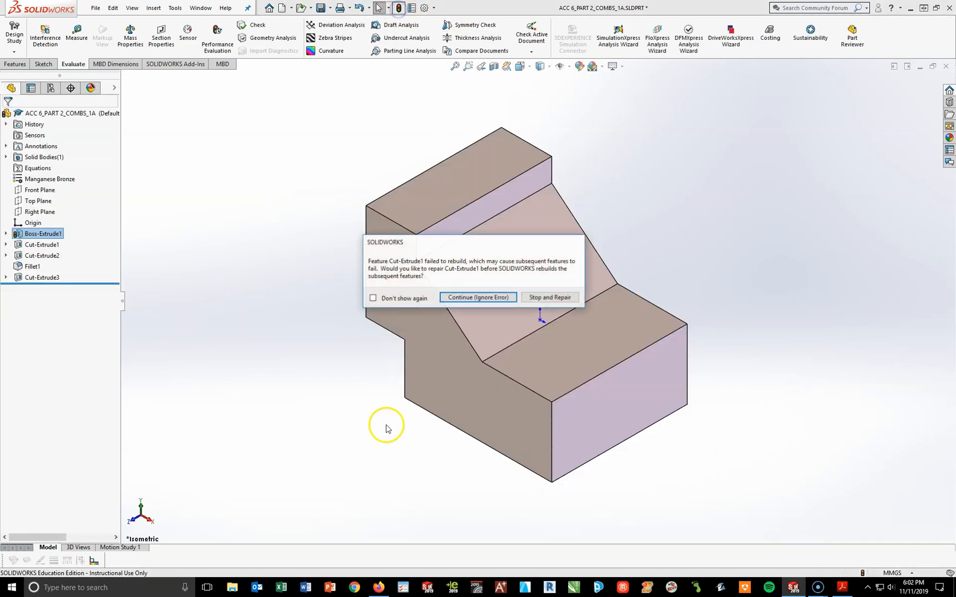
left_click(448, 299)
left_click(310, 84)
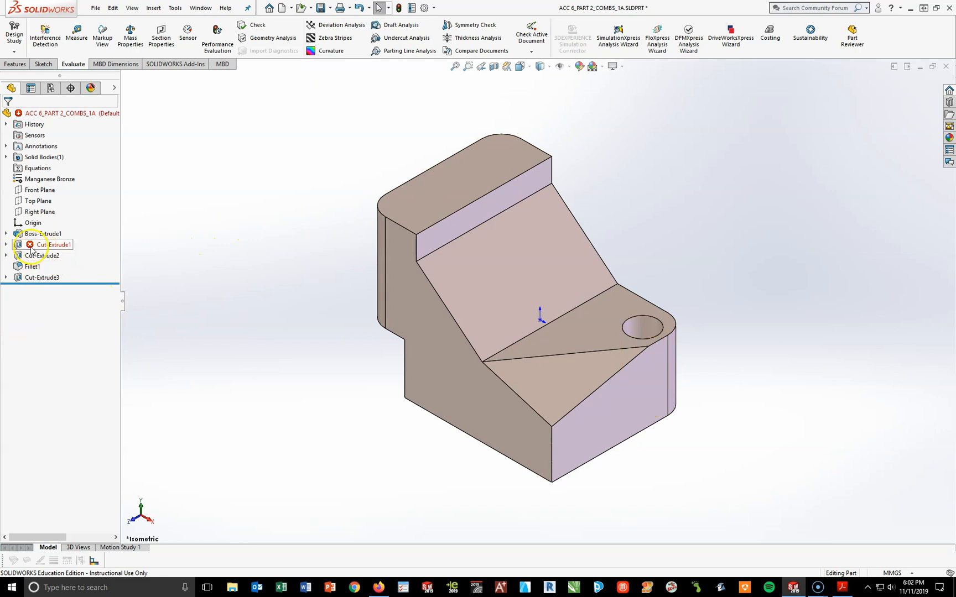
Open Cut-Extrude1's slot length dimension for editing and show the ACC_6 PDF model's Top view with Bright Lights to read the slot formula.
mouse_move(38, 248)
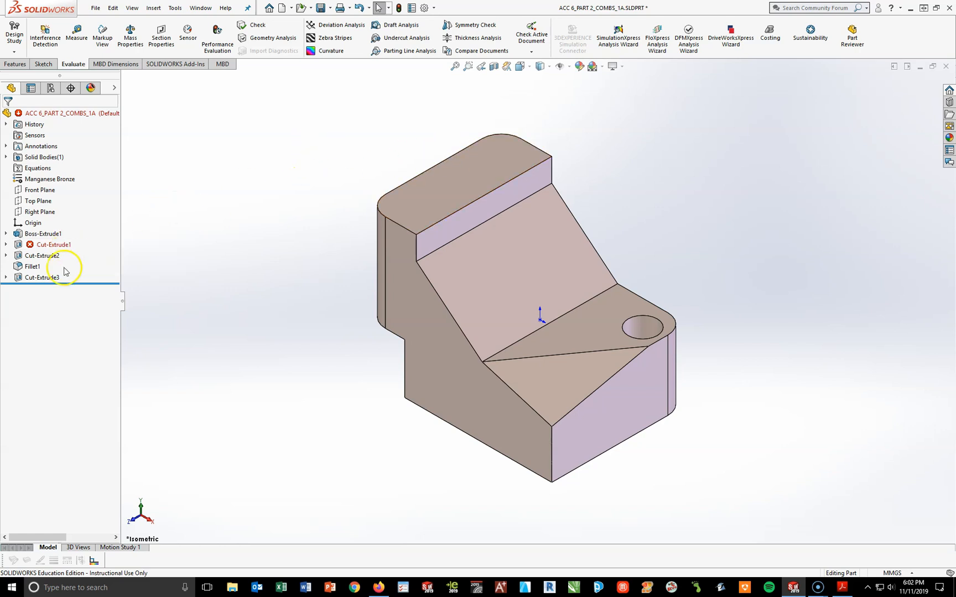
left_click(17, 247)
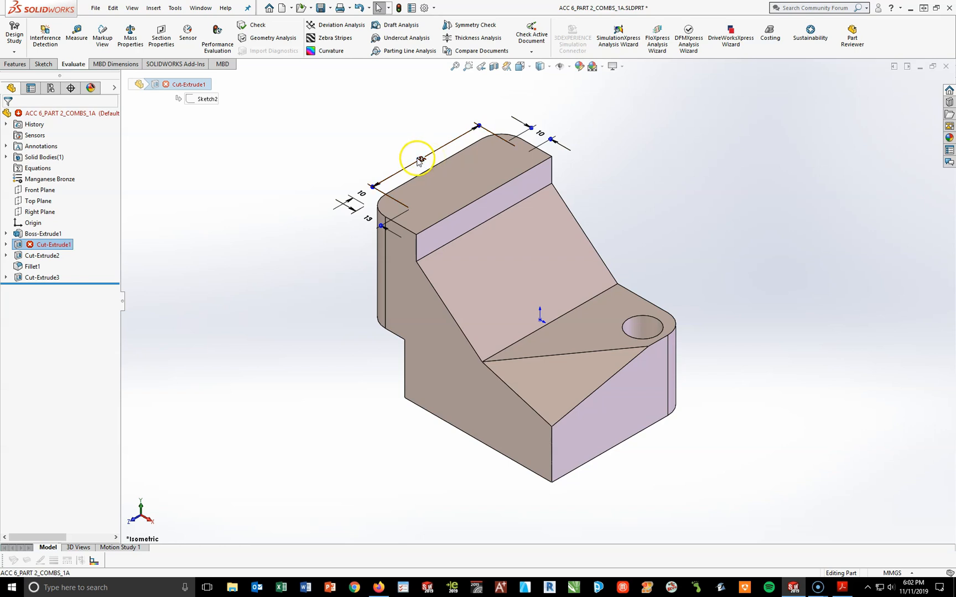
double_click(428, 161)
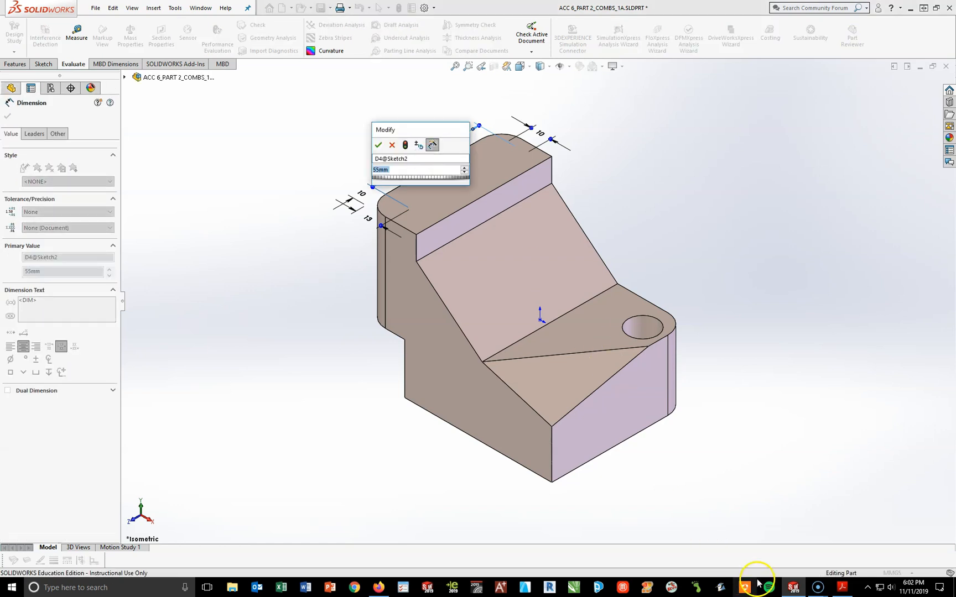
left_click(843, 588)
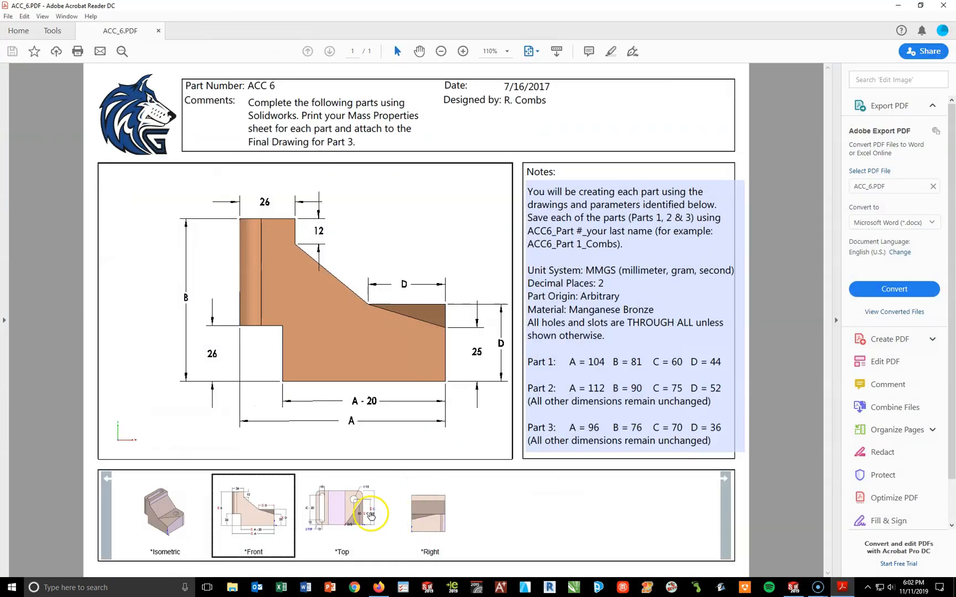
left_click(368, 511)
left_click(368, 155)
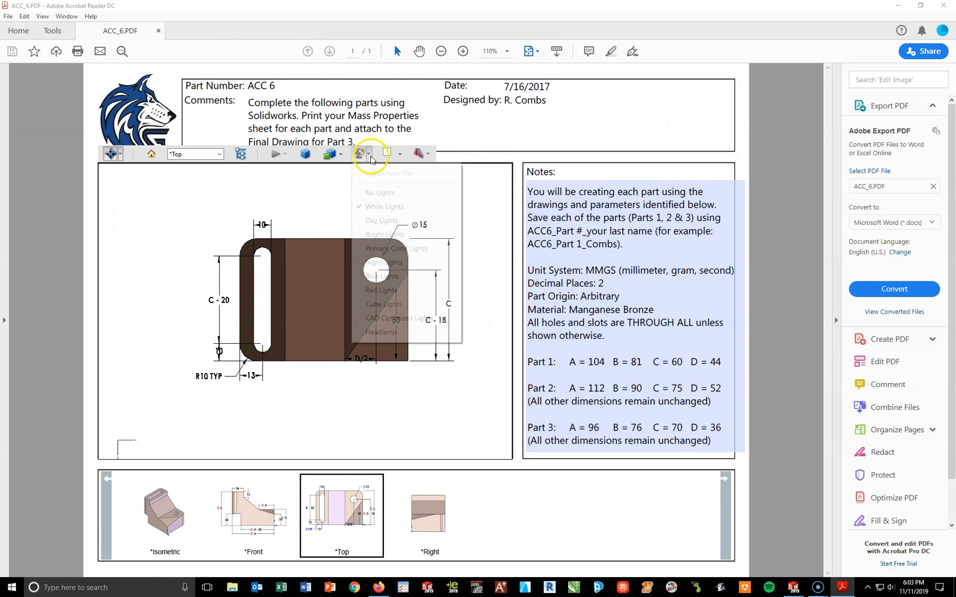
left_click(369, 230)
scroll(366, 319, "up", 2)
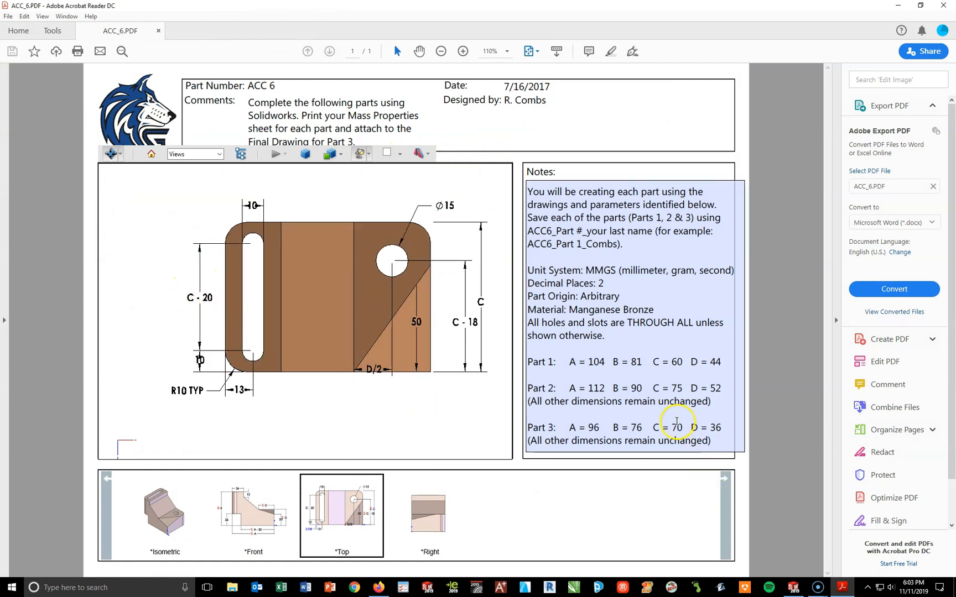
Back in SOLIDWORKS, set Cut-Extrude1's slot length to 70-20 (50 mm) and rebuild the part.
left_click(842, 588)
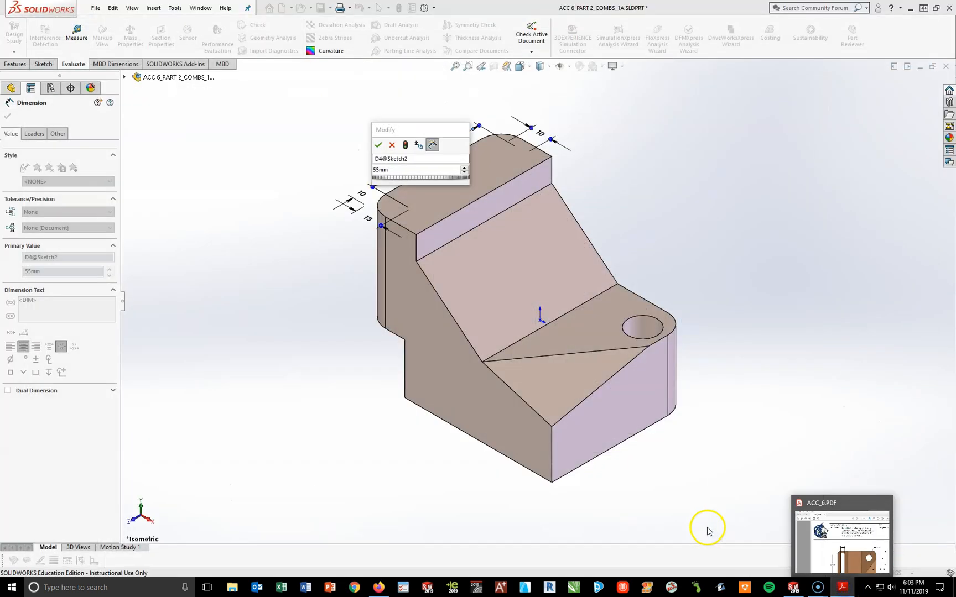
double_click(399, 169)
type("70-20")
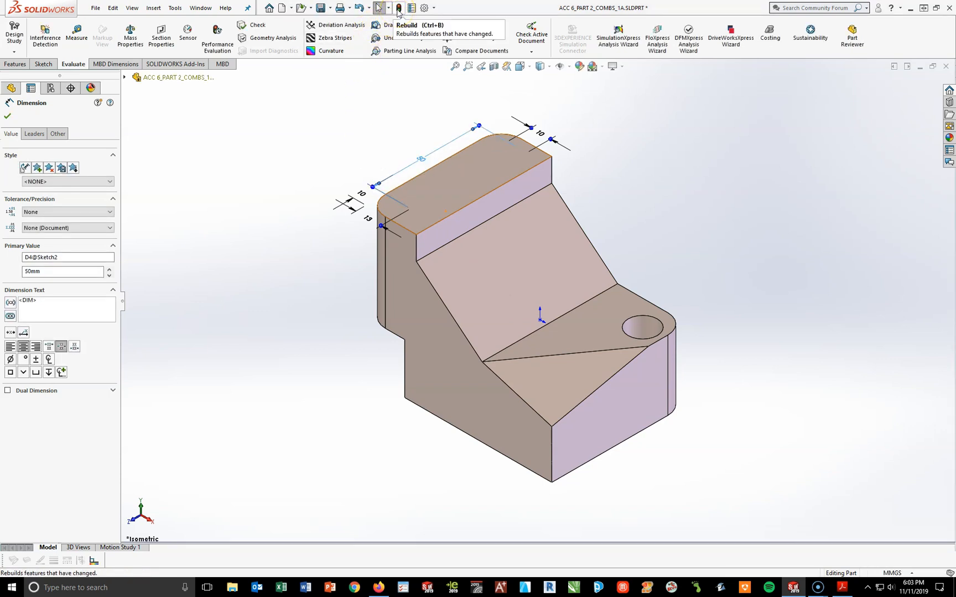
left_click(398, 9)
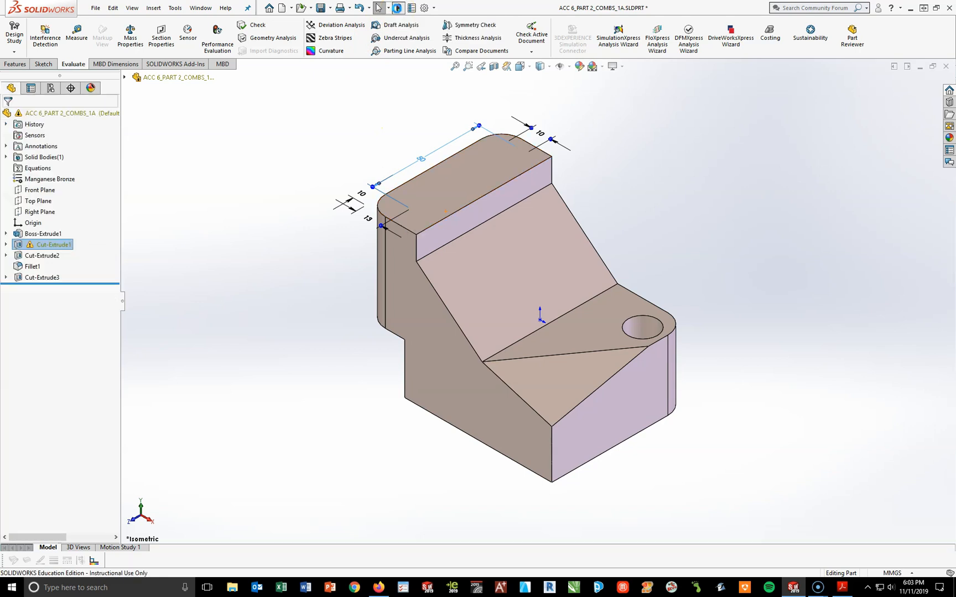
left_click(262, 427)
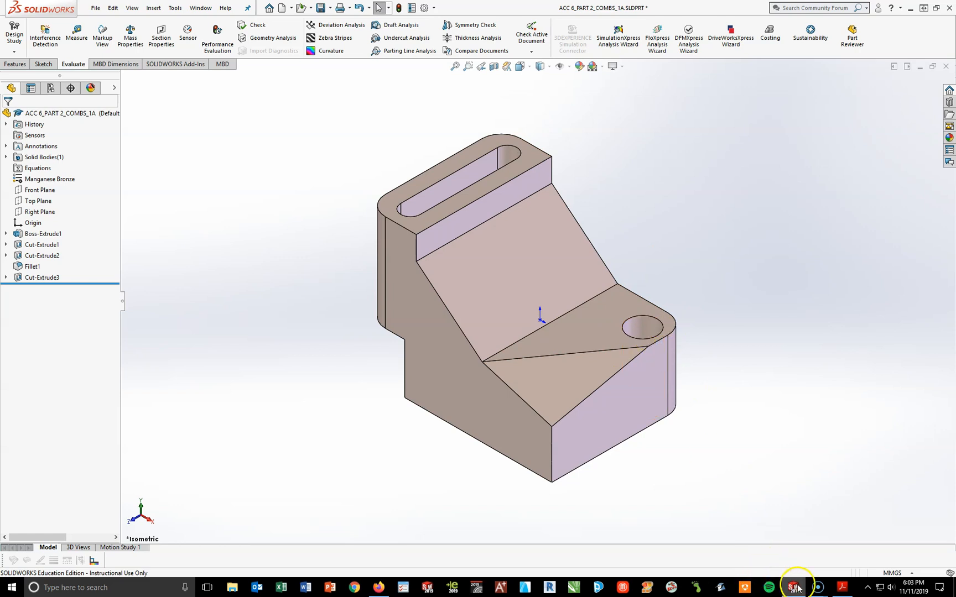
Check the hole's D/2 dimension in the PDF and set Cut-Extrude2's hole distance from the ledge's inner edge to 36/2 (18 mm).
left_click(37, 258)
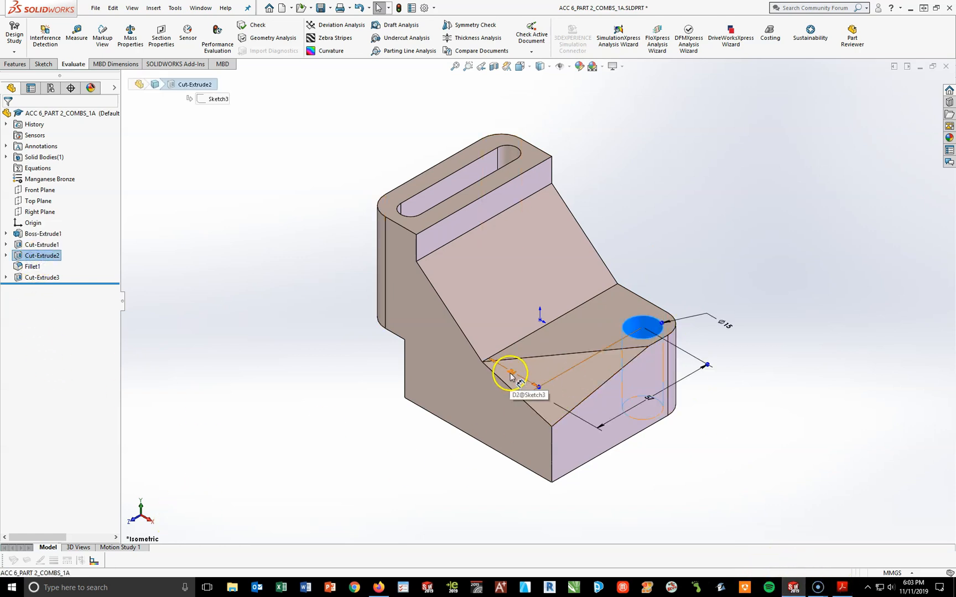
left_click(843, 587)
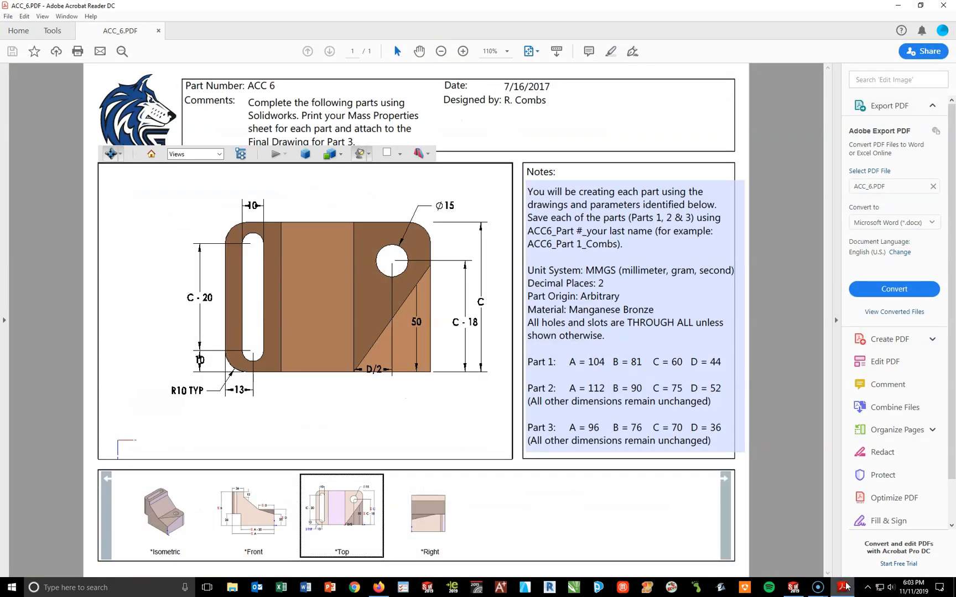
left_click(843, 587)
double_click(500, 369)
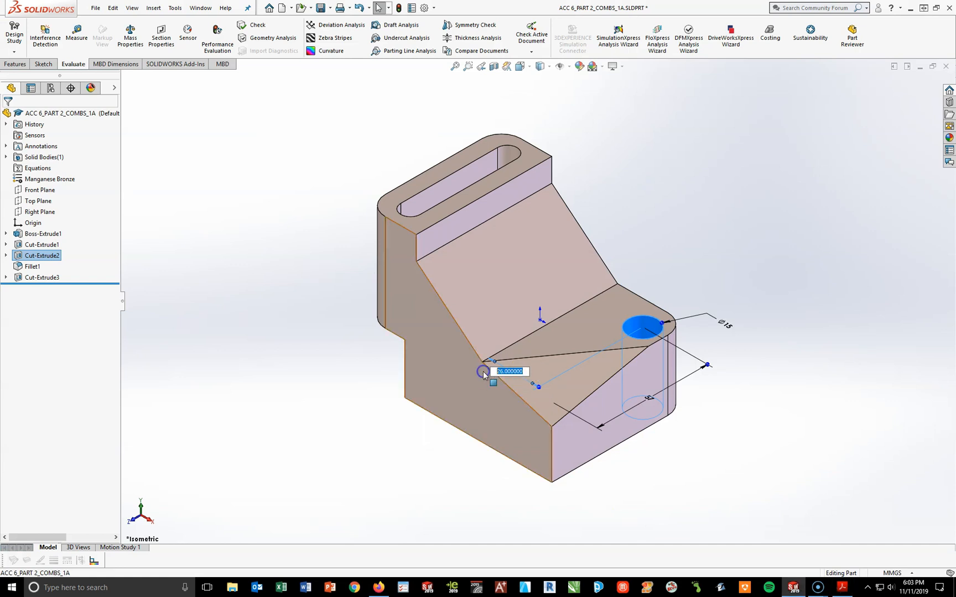
type("36/2")
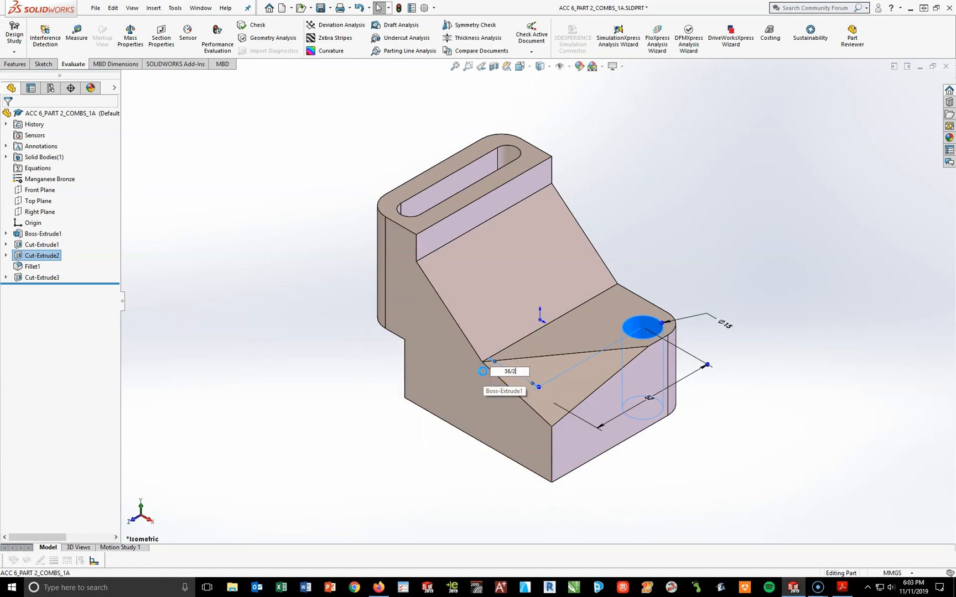
key("Return")
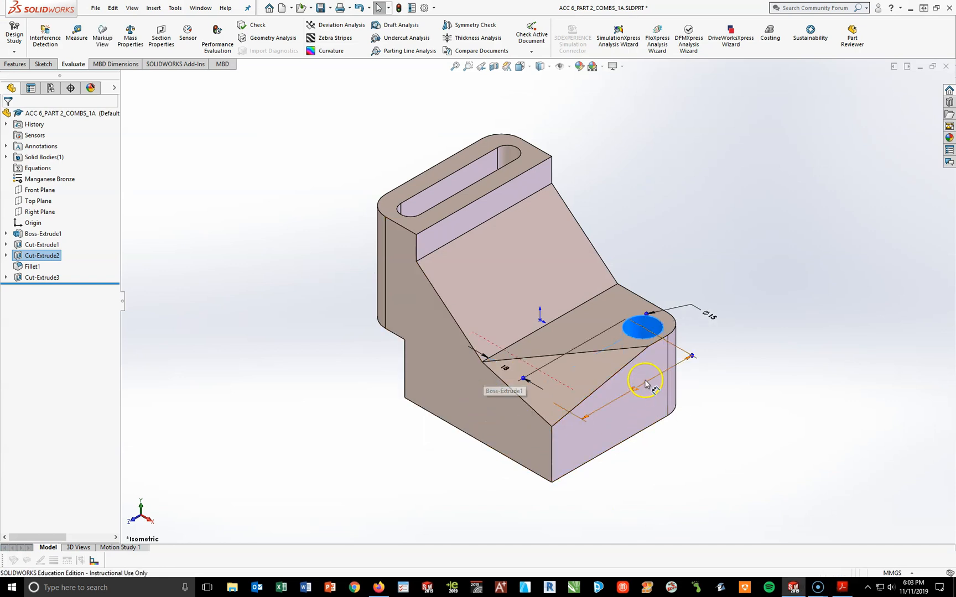
Check the C - 18 dimension in the PDF, set Cut-Extrude2's hole distance from the front face to 70-18 (52 mm), and rebuild.
left_click(848, 589)
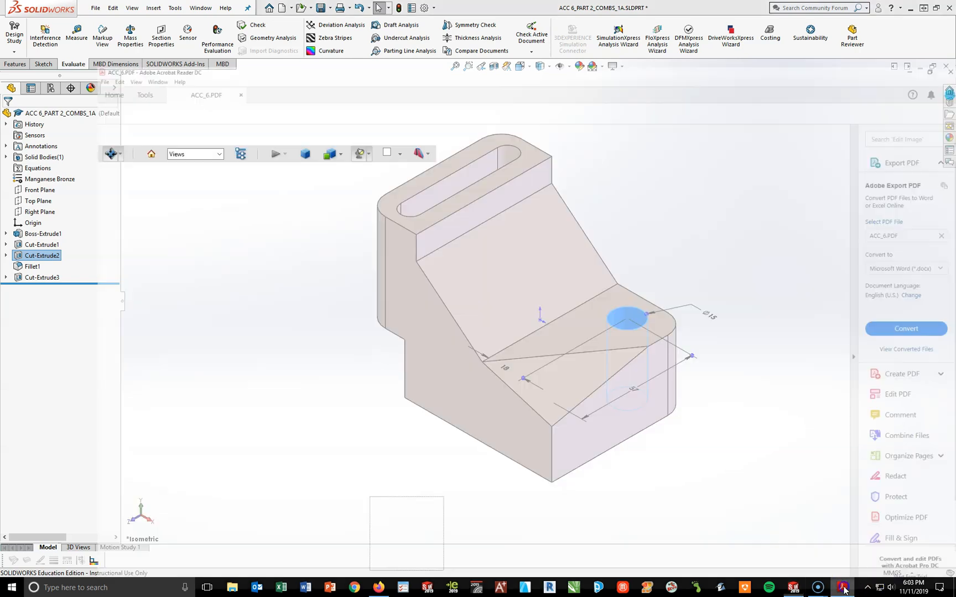
left_click(843, 589)
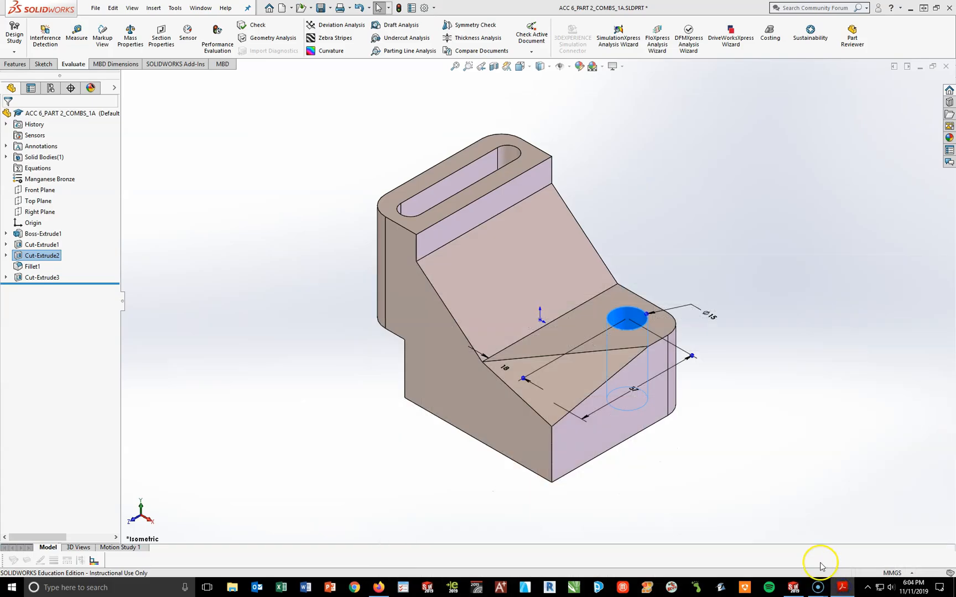
left_click(842, 589)
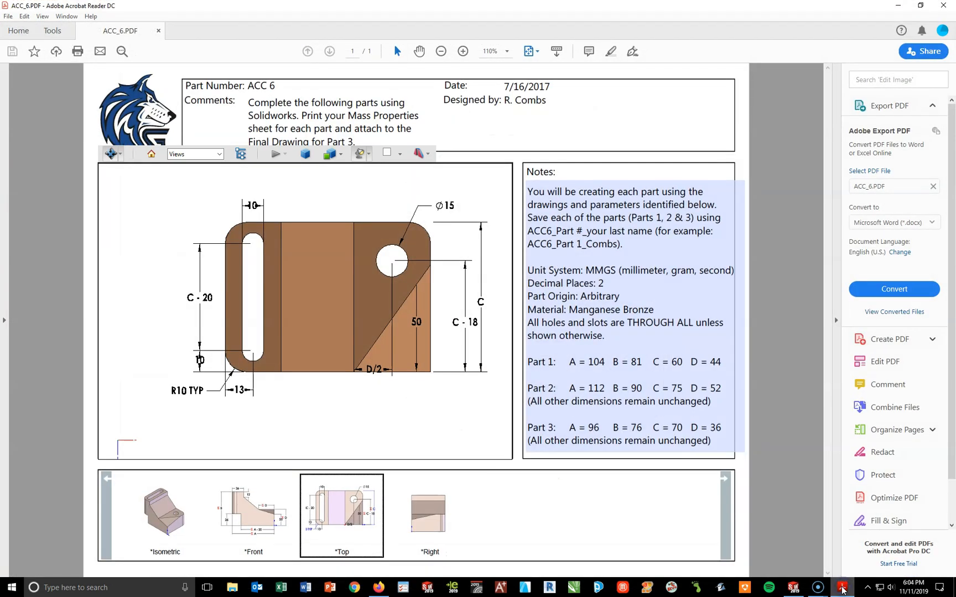
left_click(841, 589)
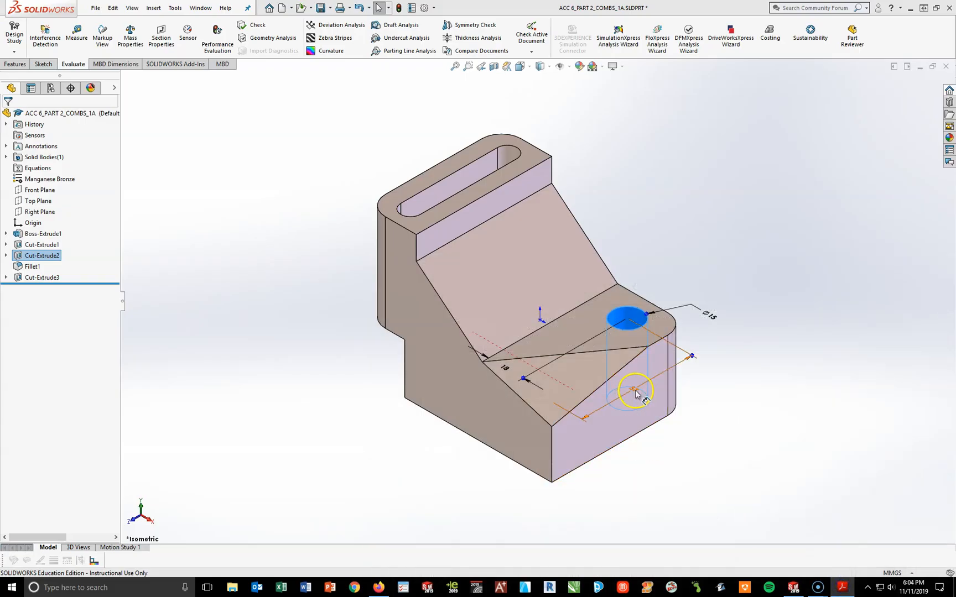
double_click(635, 393)
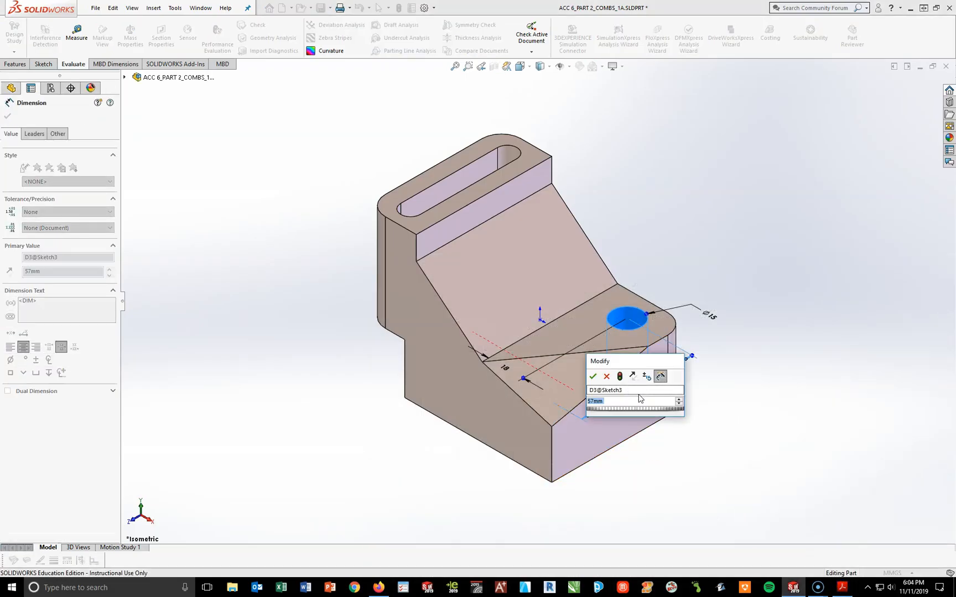
type("70-18")
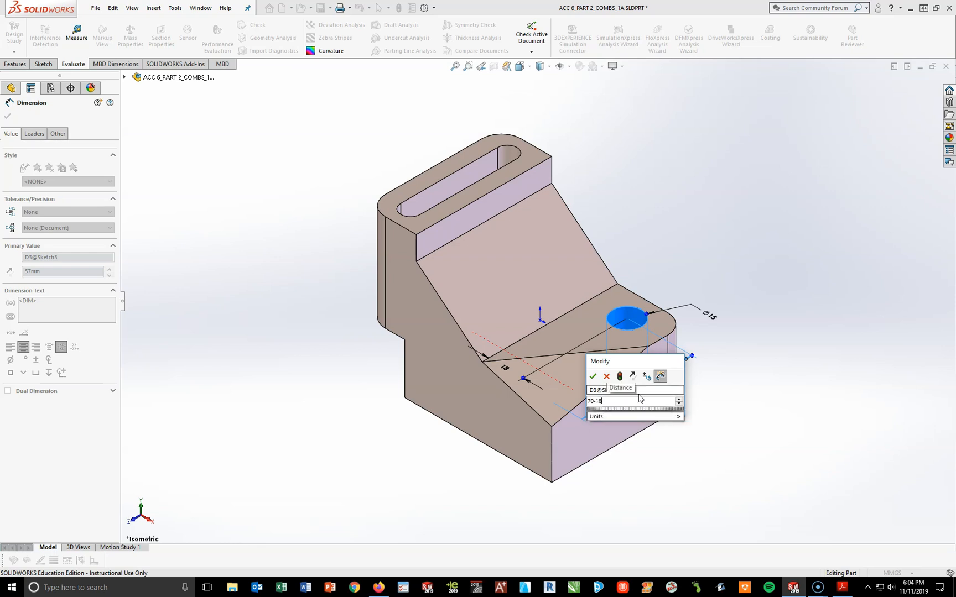
key("Return")
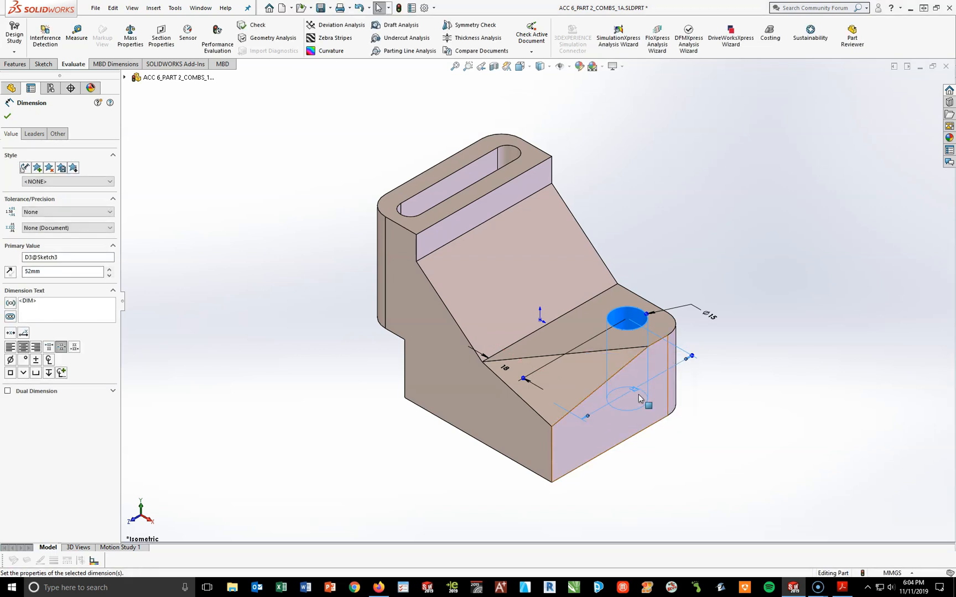
left_click(398, 10)
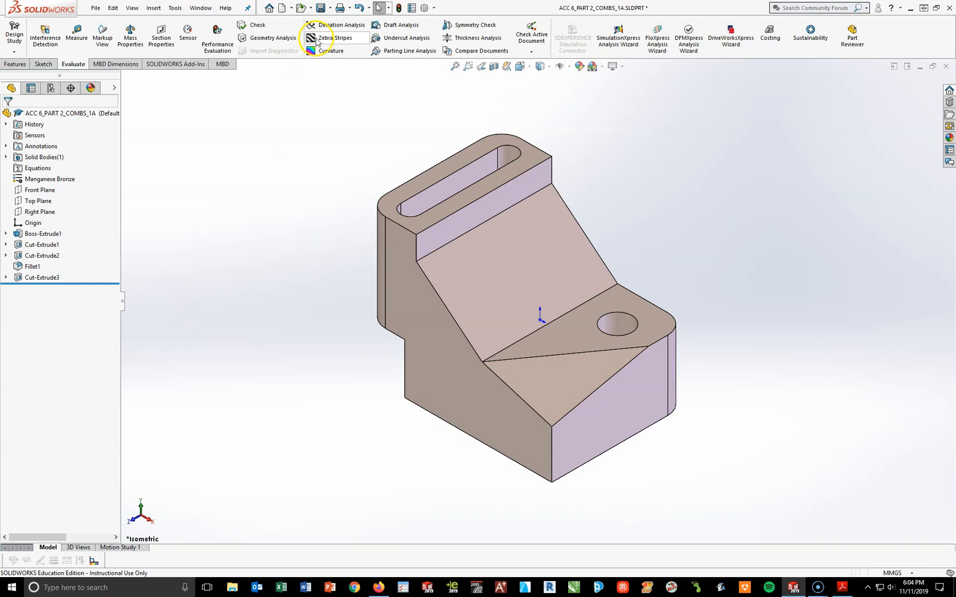
Save the modified part as a new SLDPRT file, using PART 3 as the part number in its file name.
left_click(327, 7)
left_click(332, 32)
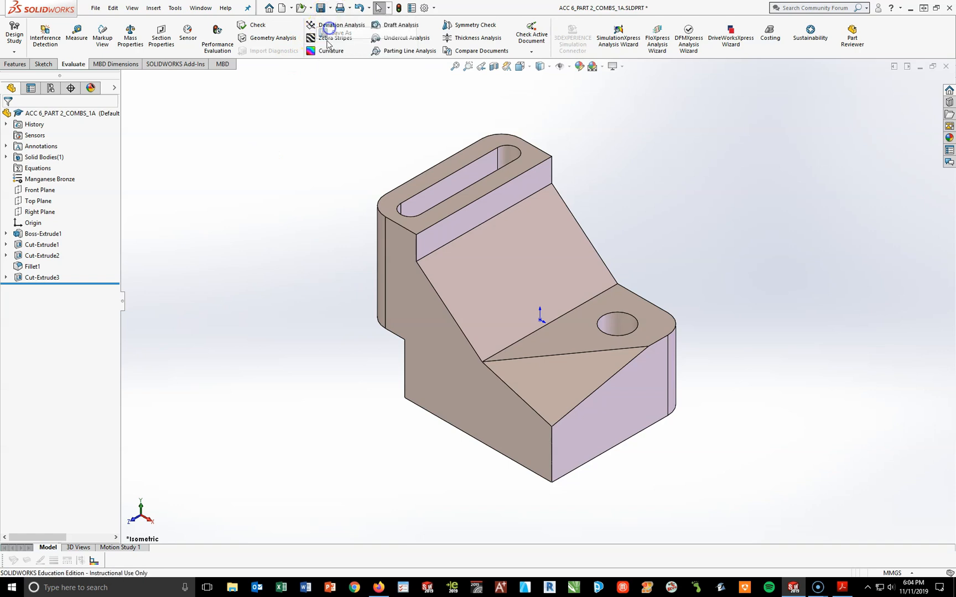
left_click(417, 359)
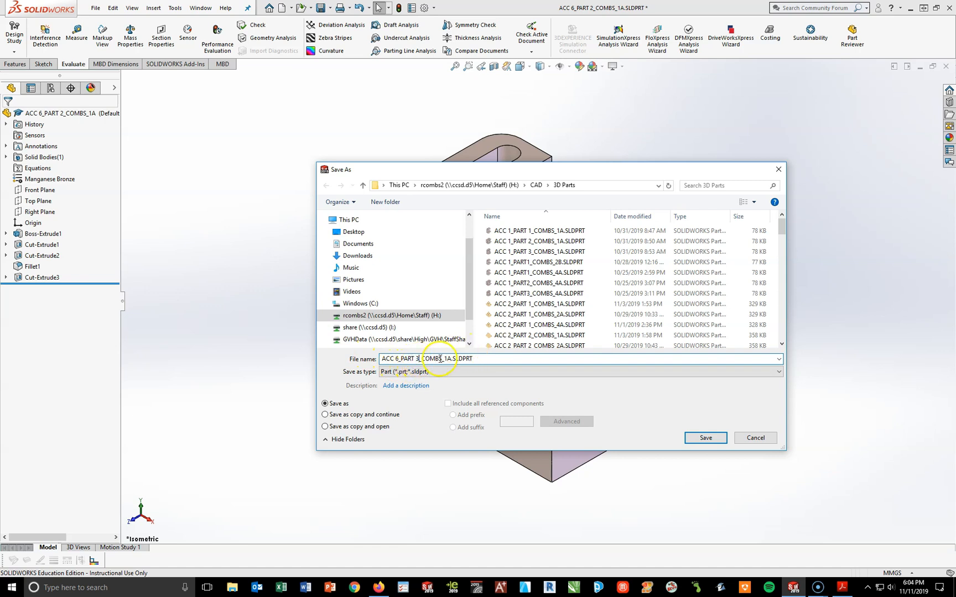
left_click(701, 438)
left_click(500, 295)
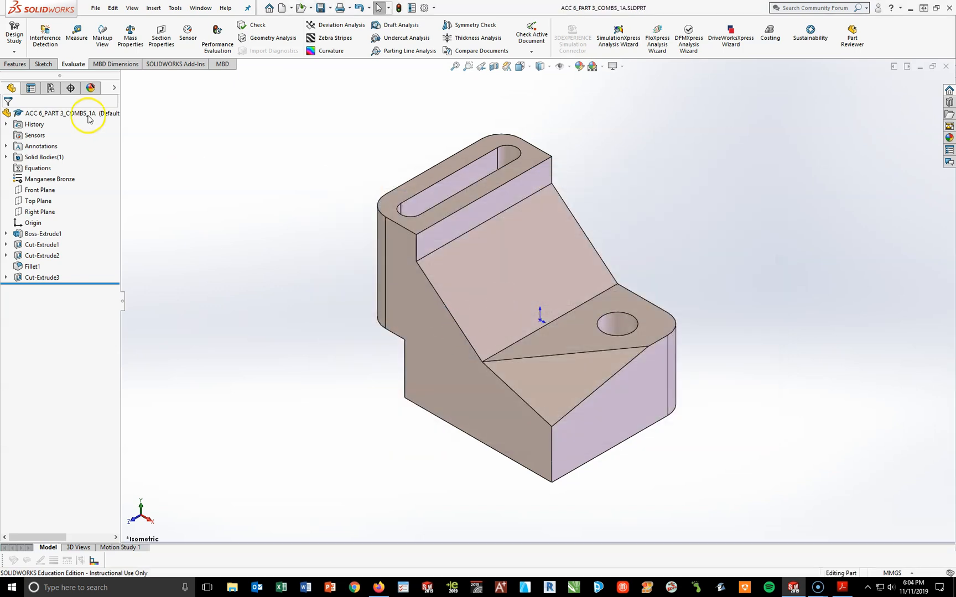
Print the Part 3 mass properties report on Letter paper with Scale to fit enabled, and close the report.
left_click(130, 34)
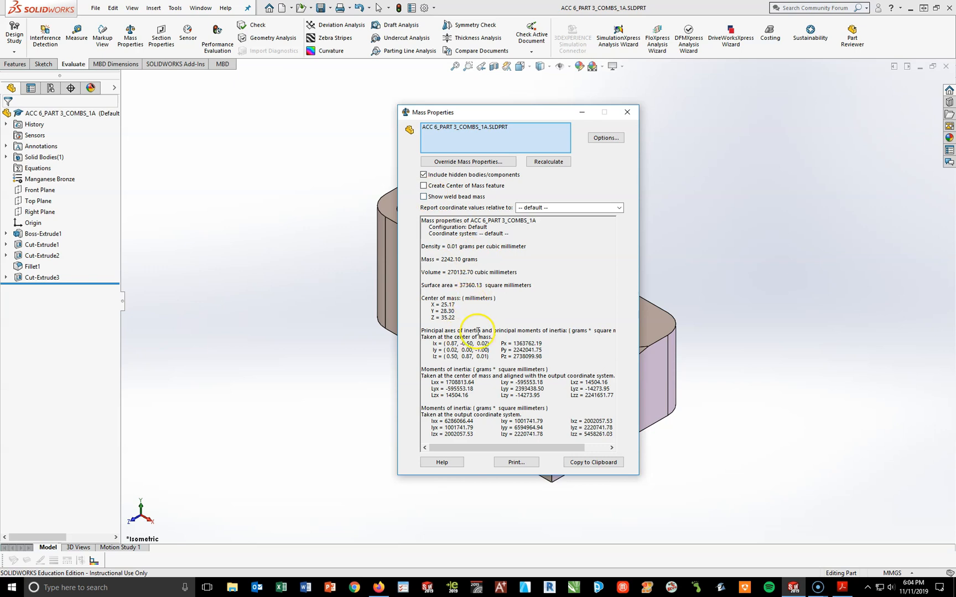
left_click(531, 465)
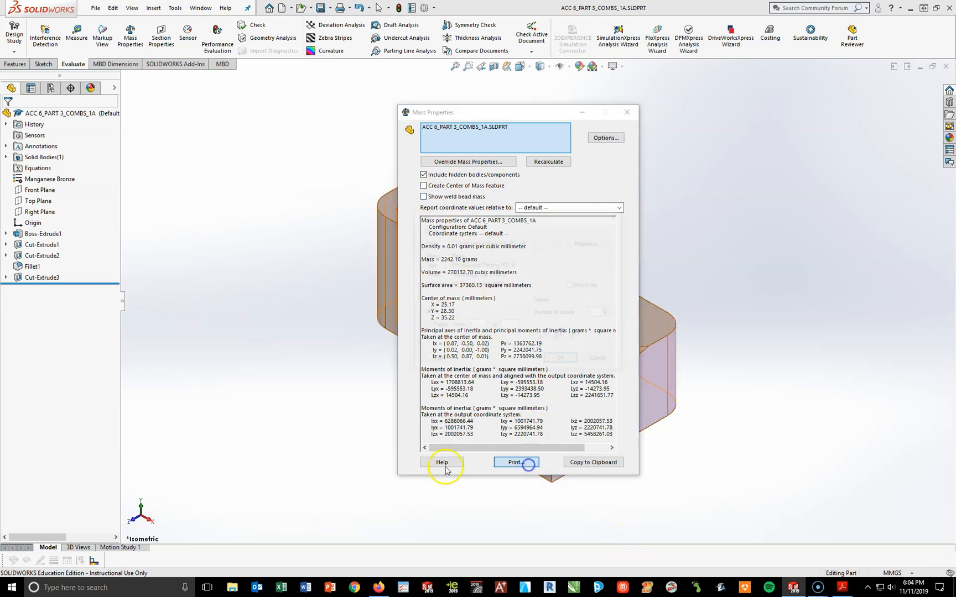
left_click(576, 247)
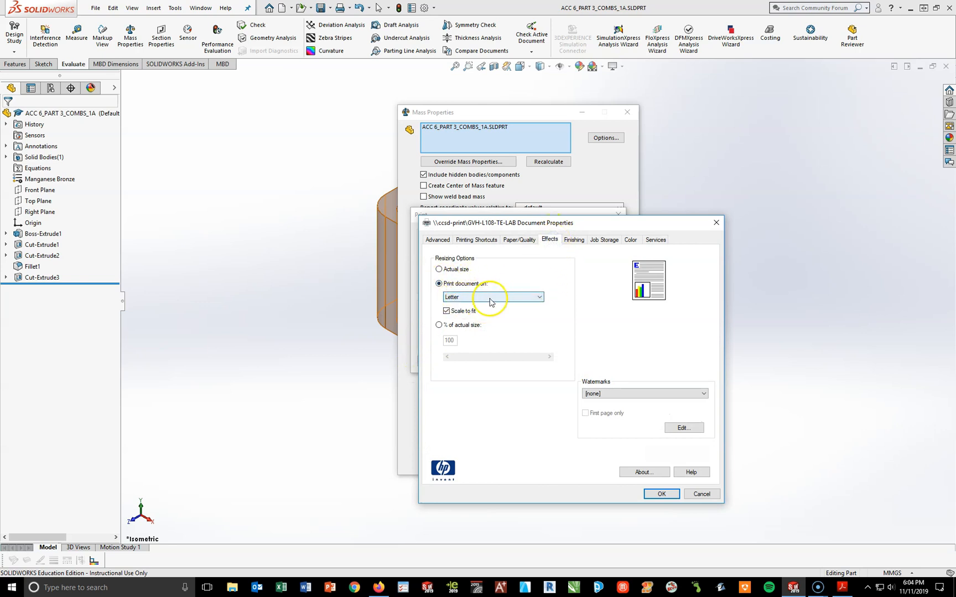
left_click(652, 494)
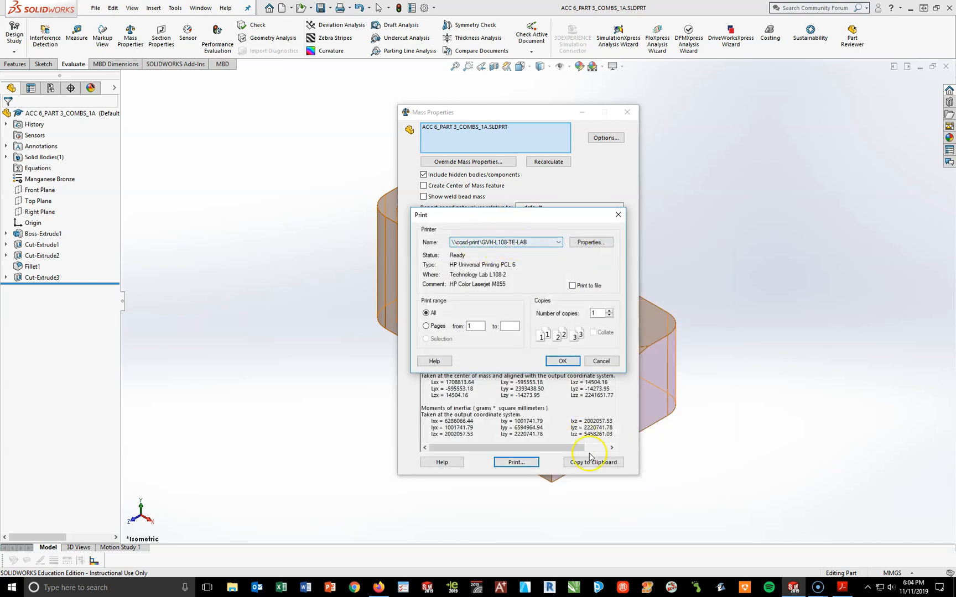
left_click(563, 361)
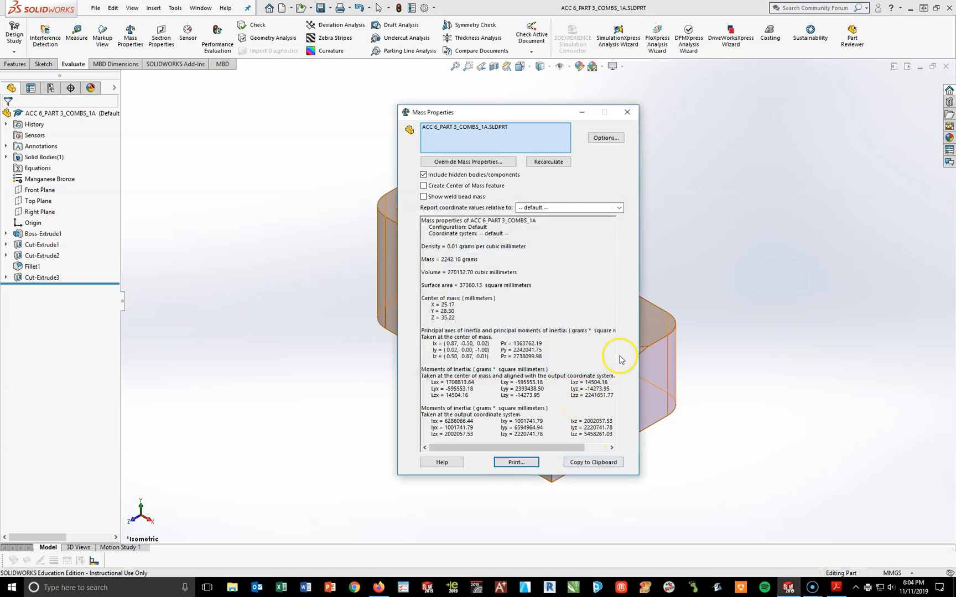
left_click(627, 112)
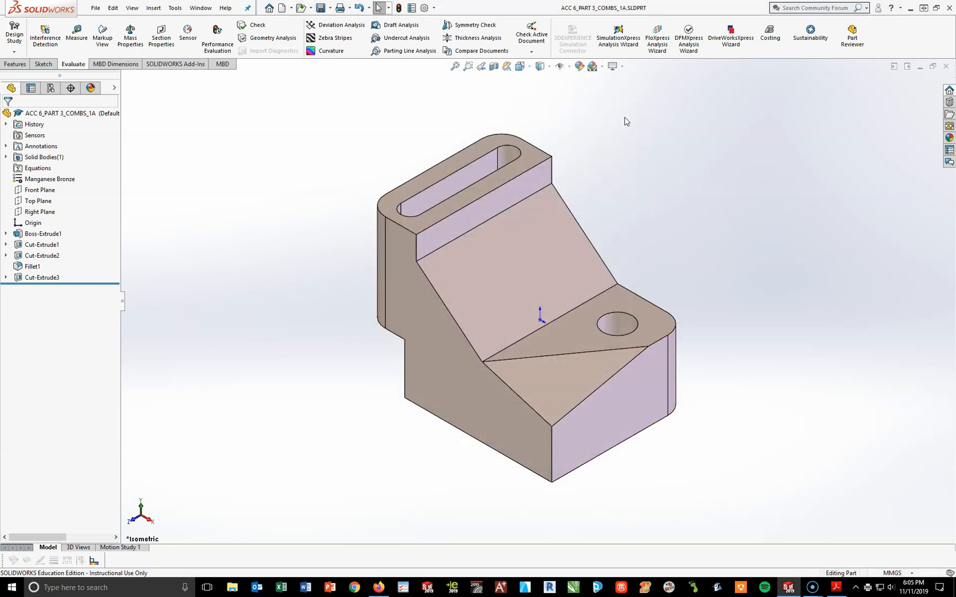
Close the ACC_6 PDF, switch to Firefox, and open ACC 6 PART 3.PDF from the course's Beginning SolidWorks folder.
left_click(836, 587)
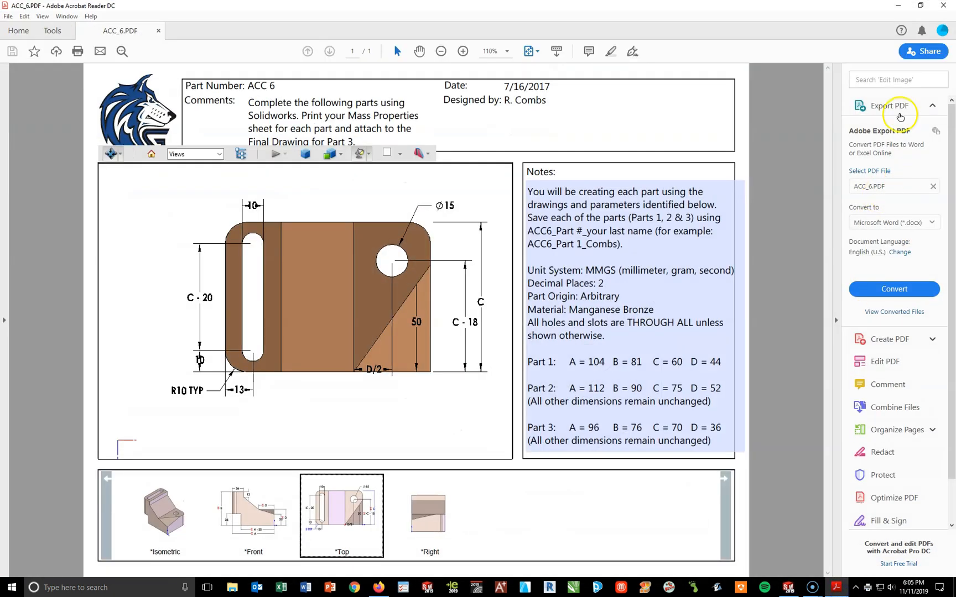
left_click(943, 6)
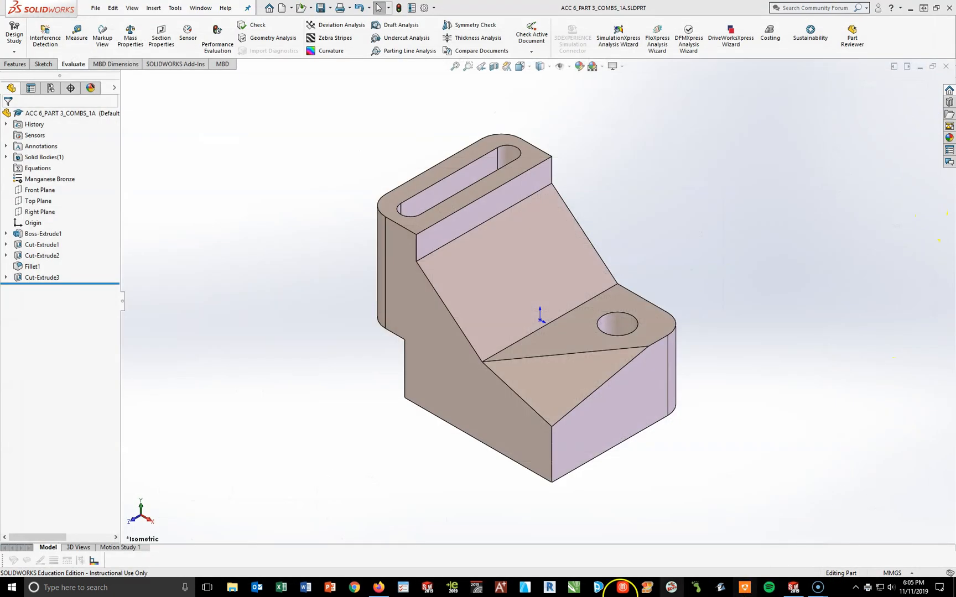
left_click(381, 588)
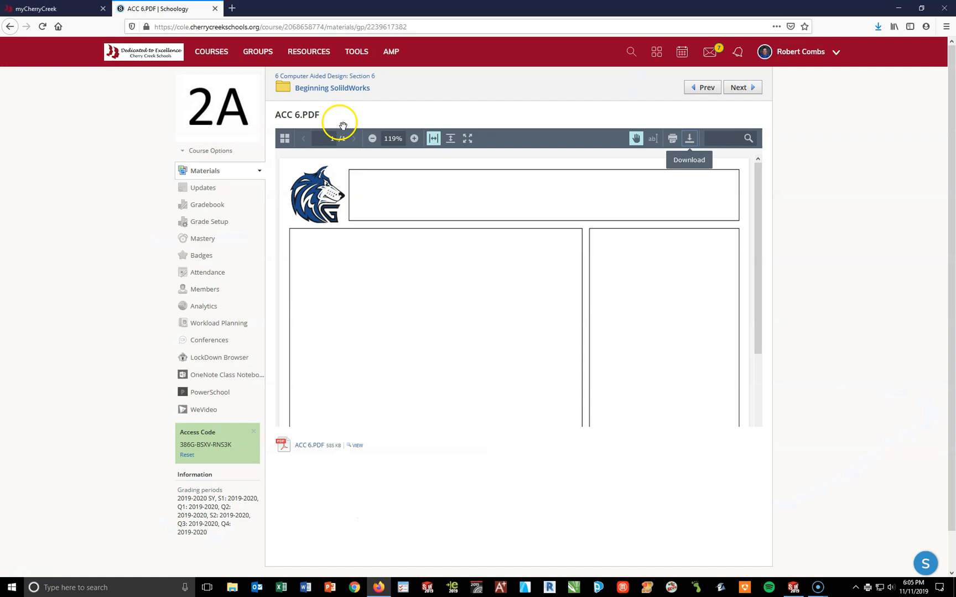
left_click(322, 88)
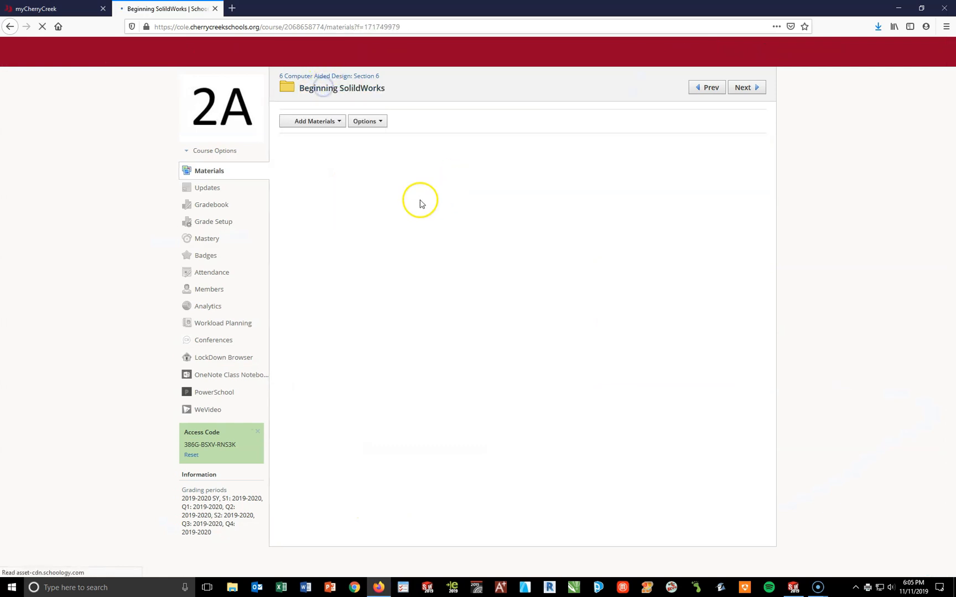
scroll(433, 375, "down", 6)
left_click_drag(365, 430, 324, 406)
left_click(325, 406)
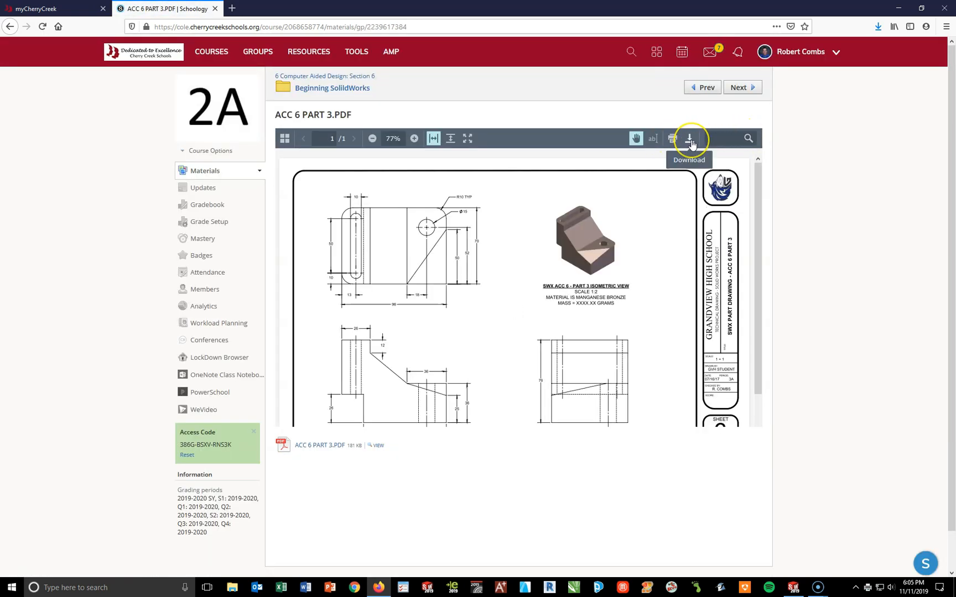
Download ACC 6 PART 3.PDF, open it maximized in Acrobat Reader, and hide the side panes to show the full drawing sheet.
left_click(691, 142)
left_click(233, 192)
left_click(357, 245)
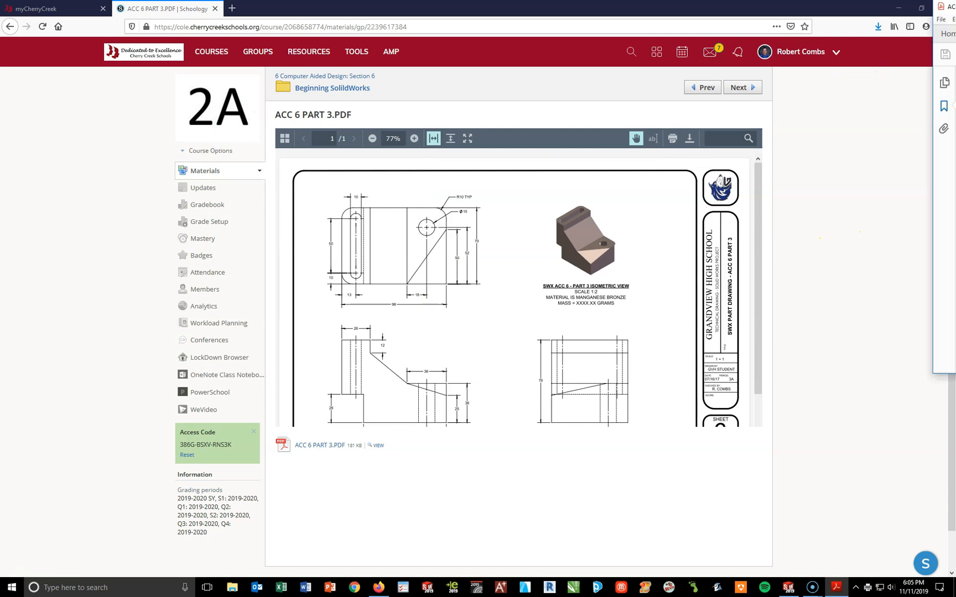
left_click(698, 90)
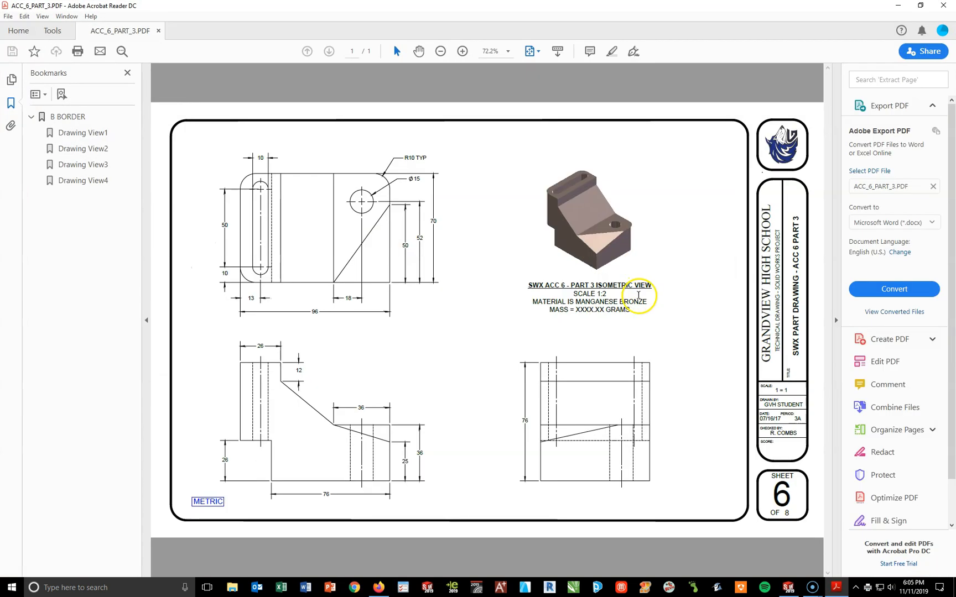
left_click(837, 316)
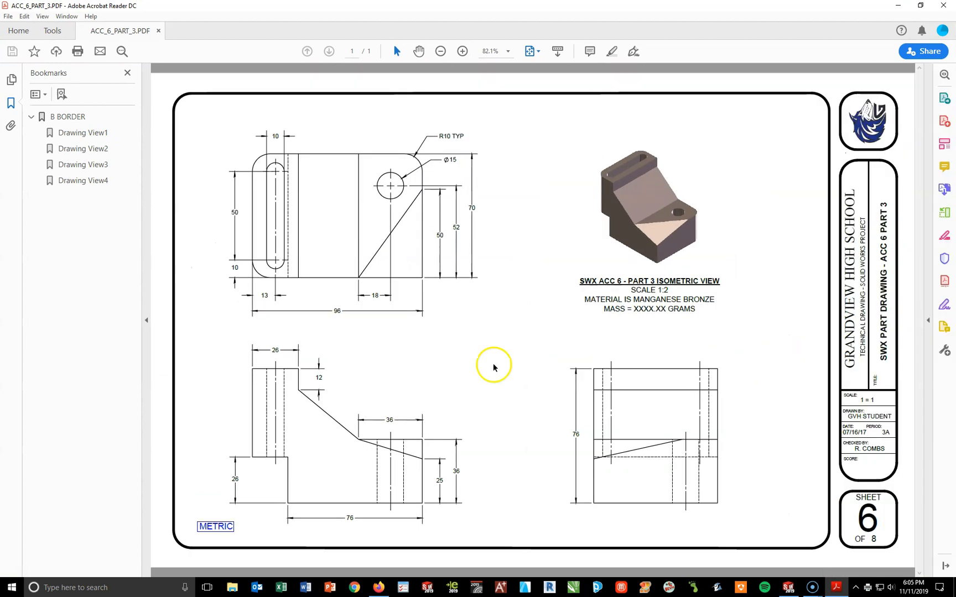
left_click(146, 320)
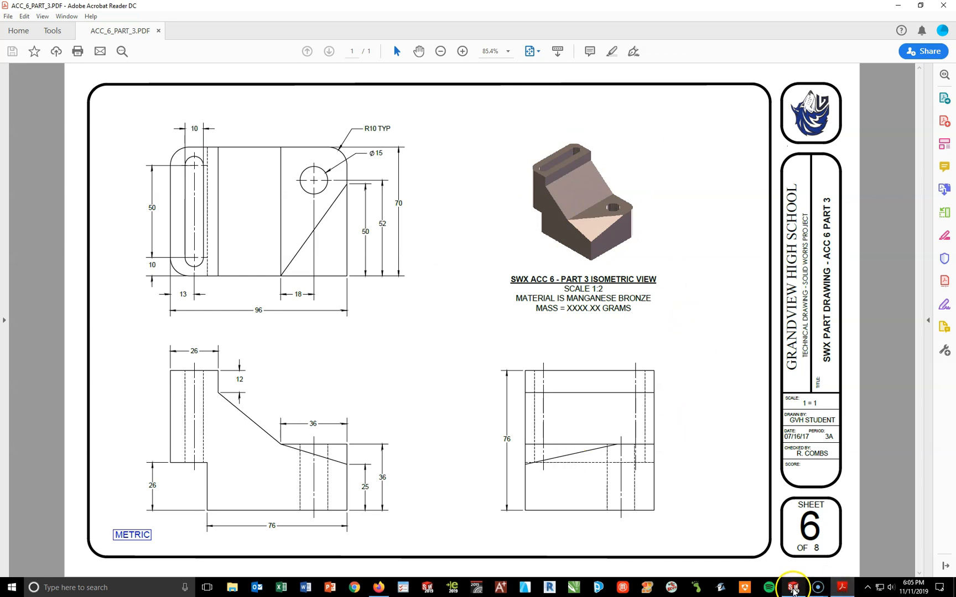
Switch back to SOLIDWORKS and create a new drawing from the GHS B METRIC template.
left_click(793, 590)
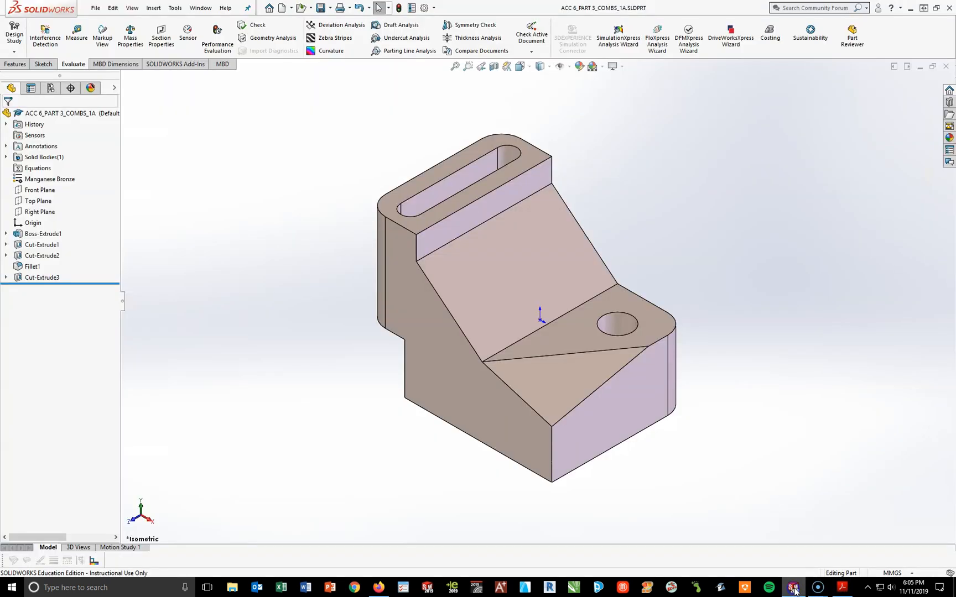
left_click(283, 9)
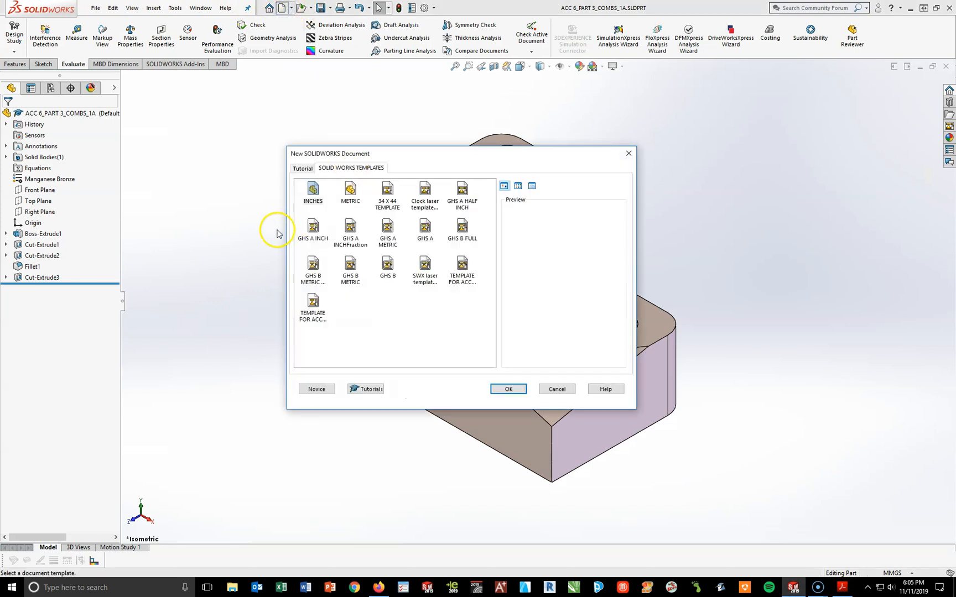
left_click(351, 267)
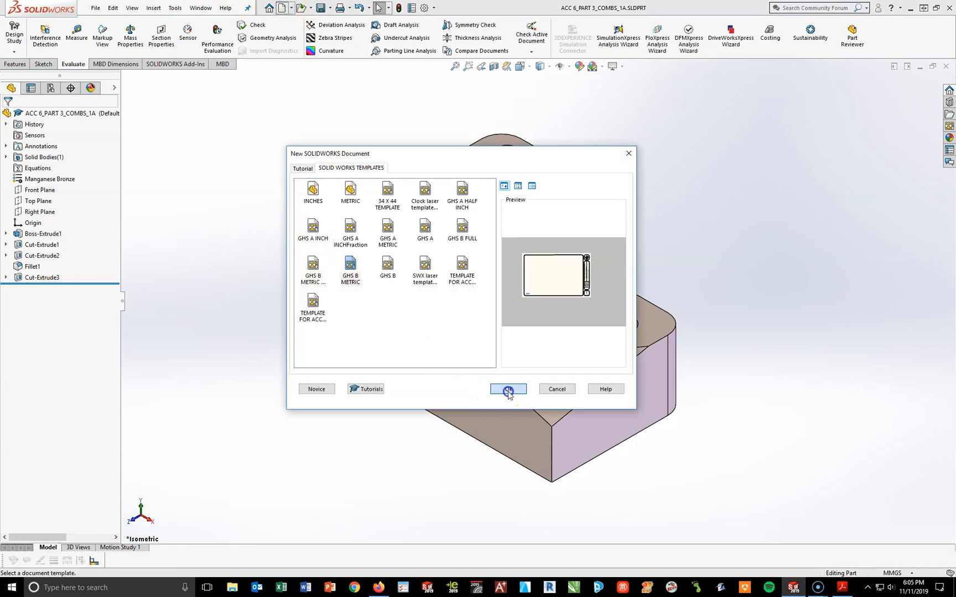
left_click(508, 388)
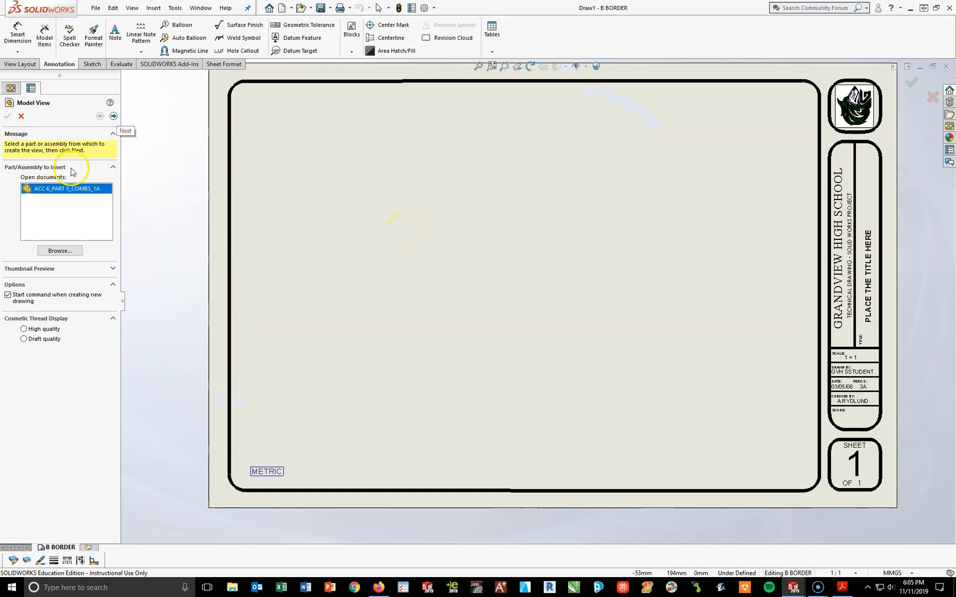
Place a front view of the ACC 6 Part 3 model in the sheet's lower-left area, with Hidden Lines Visible and a custom 1:1 scale.
double_click(50, 190)
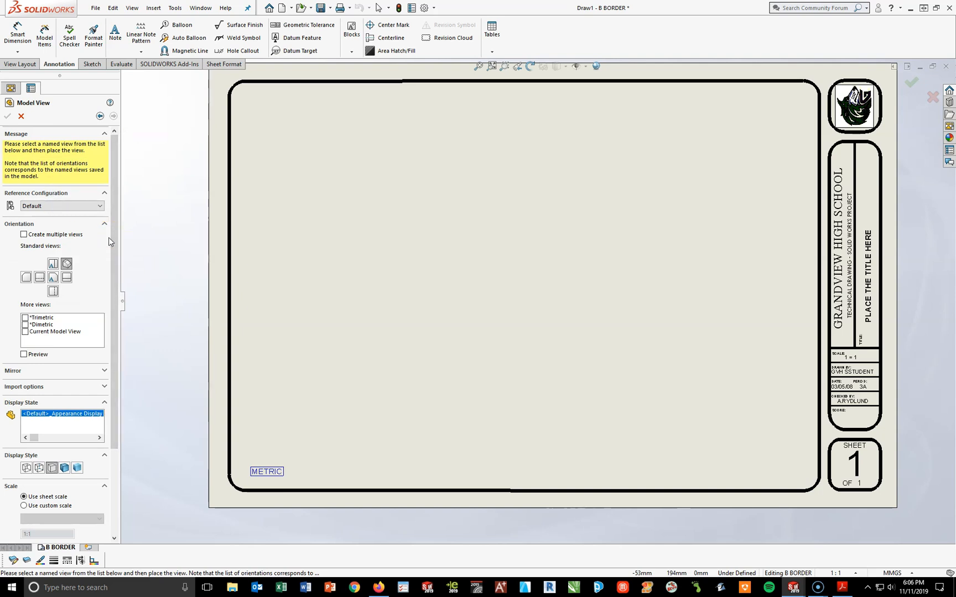
left_click(54, 277)
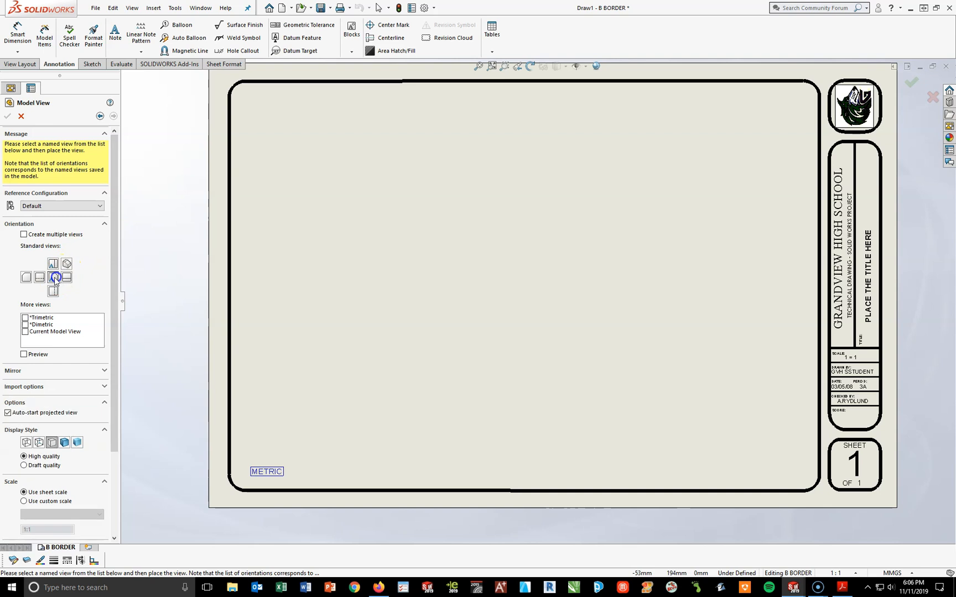
left_click(25, 355)
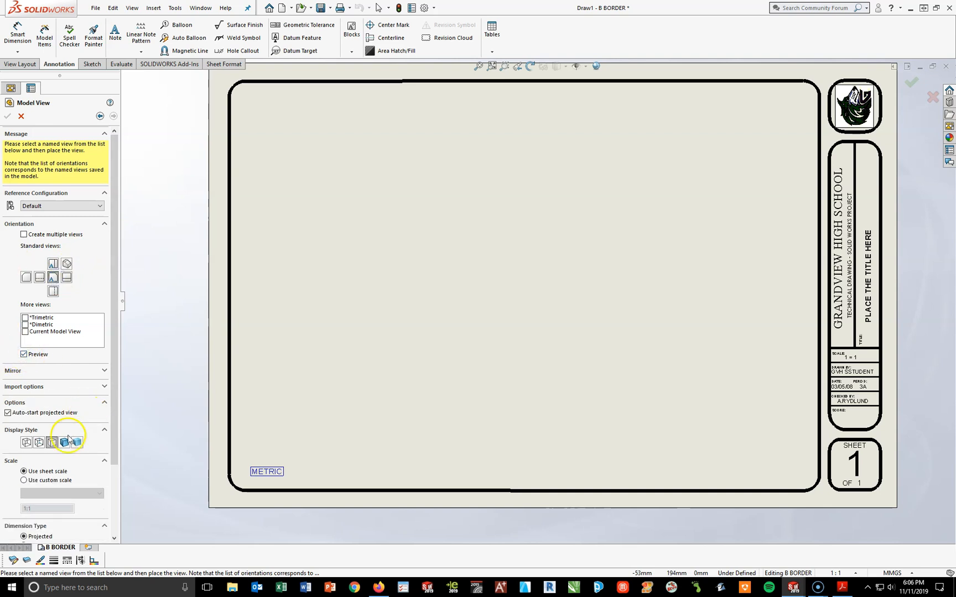
left_click(39, 443)
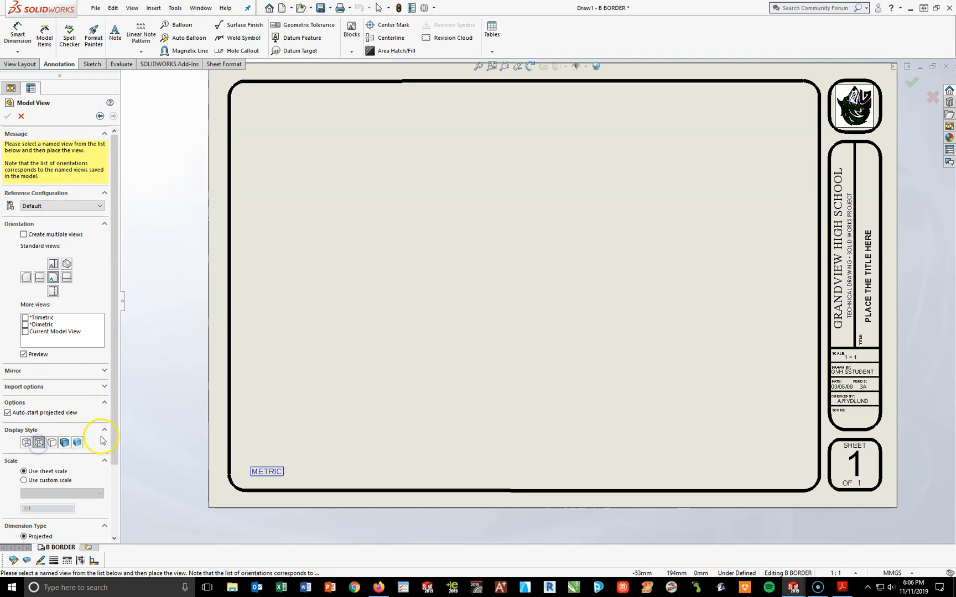
left_click_drag(113, 426, 109, 500)
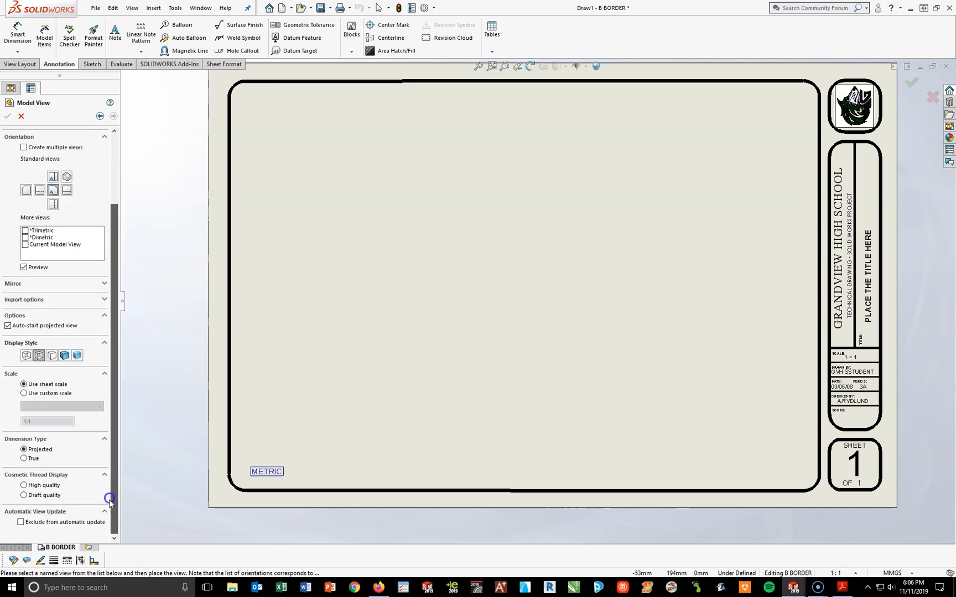
left_click(24, 394)
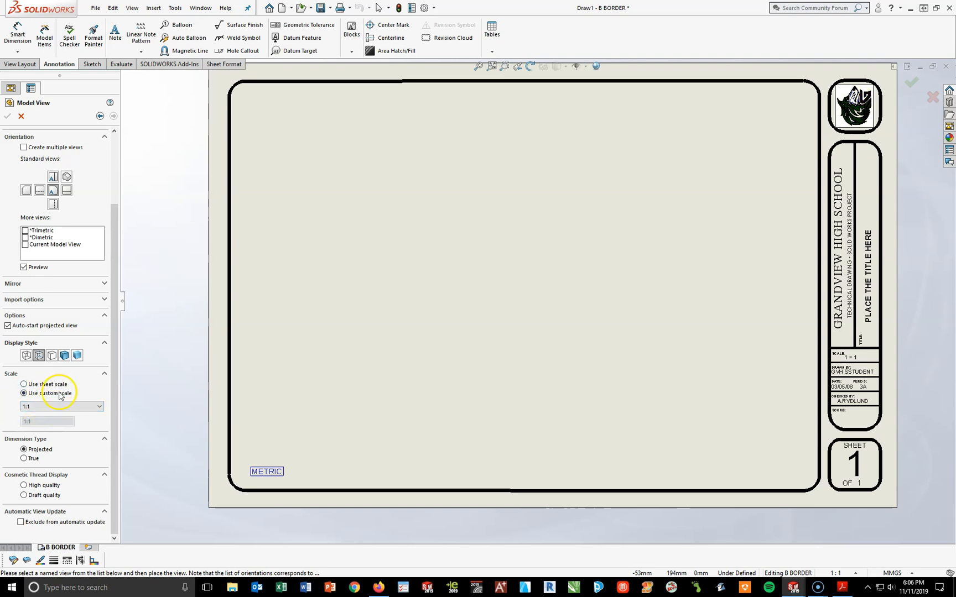
left_click(378, 388)
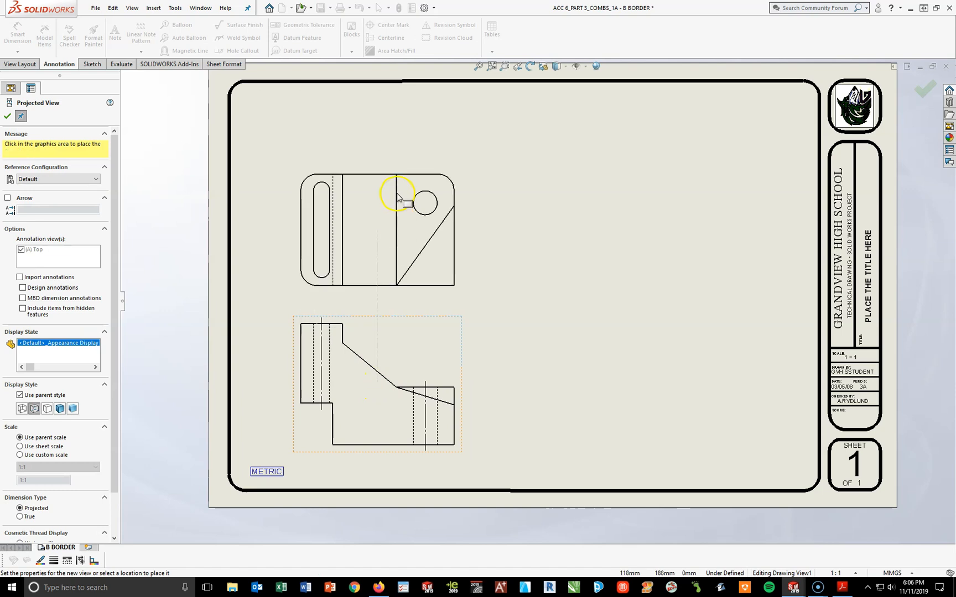
Project top, right and isometric views from the front view, and move the isometric view inside the border above the right view.
left_click(402, 173)
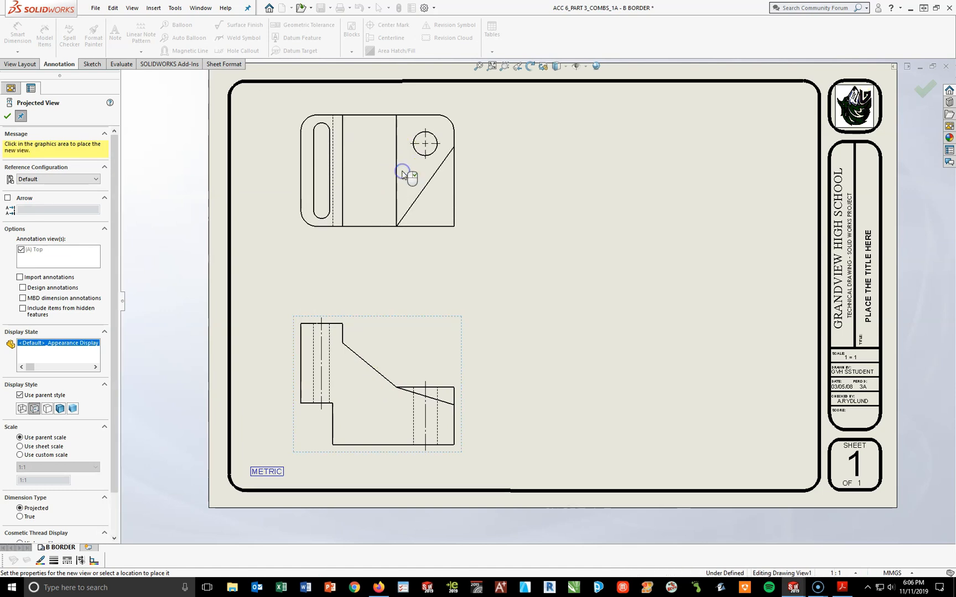
left_click(694, 430)
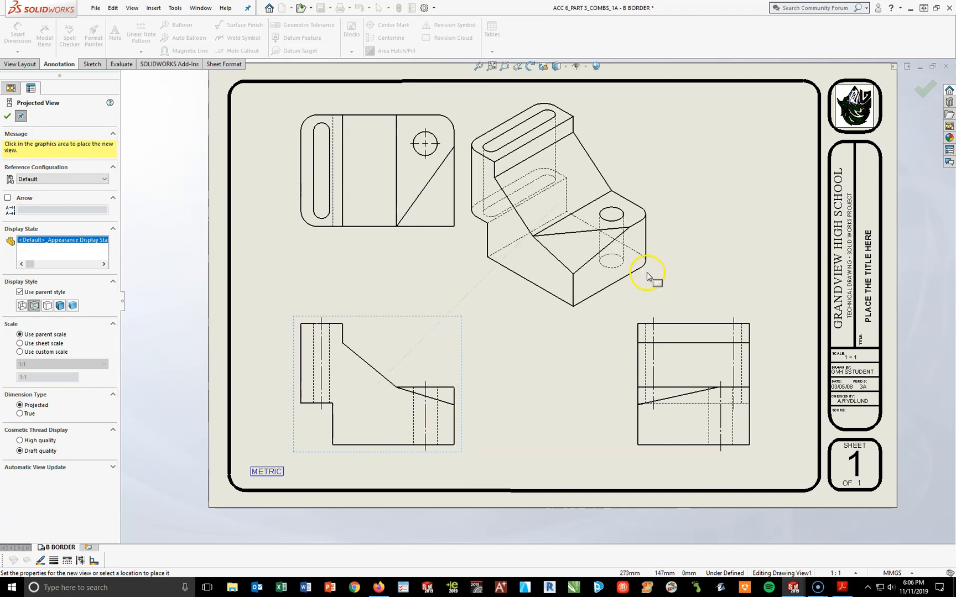
left_click(714, 255)
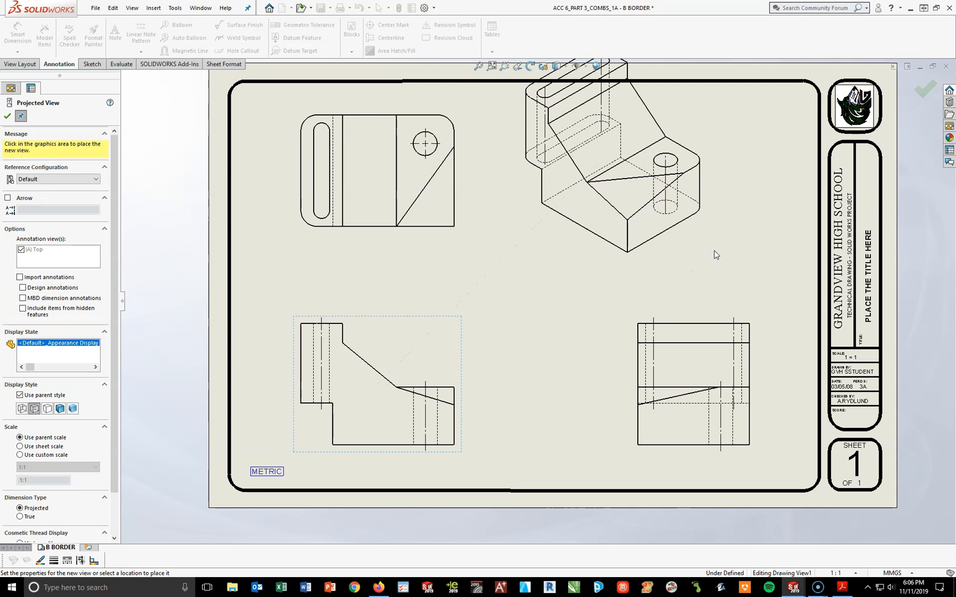
left_click(702, 272)
mouse_move(720, 272)
left_mouse_down()
mouse_move(781, 312)
mouse_move(766, 311)
left_mouse_up()
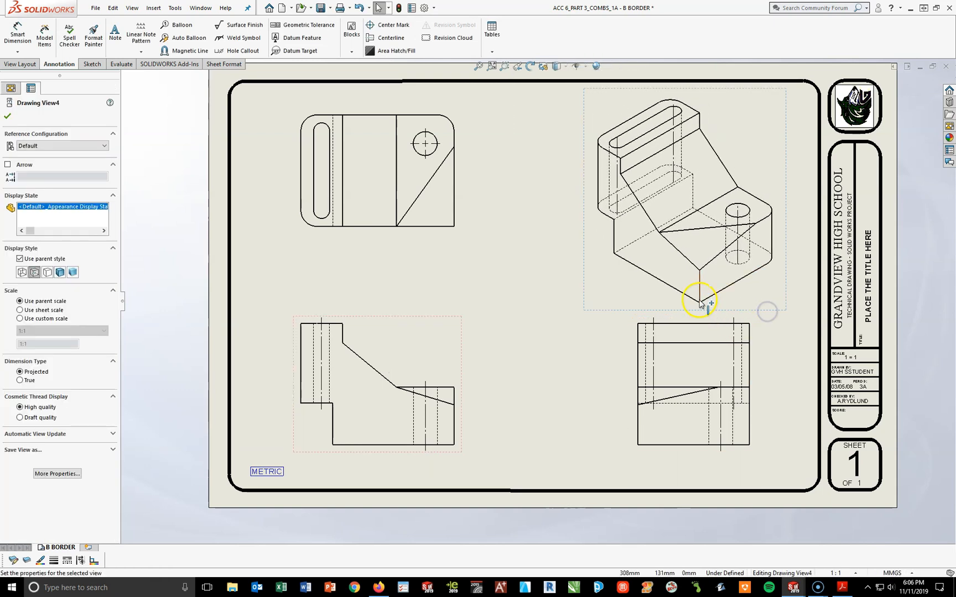
Set the isometric view's display style to Shaded, without edges.
scroll(641, 269, "up", 4)
scroll(604, 342, "down", 1)
middle_click_drag(604, 341, 522, 386)
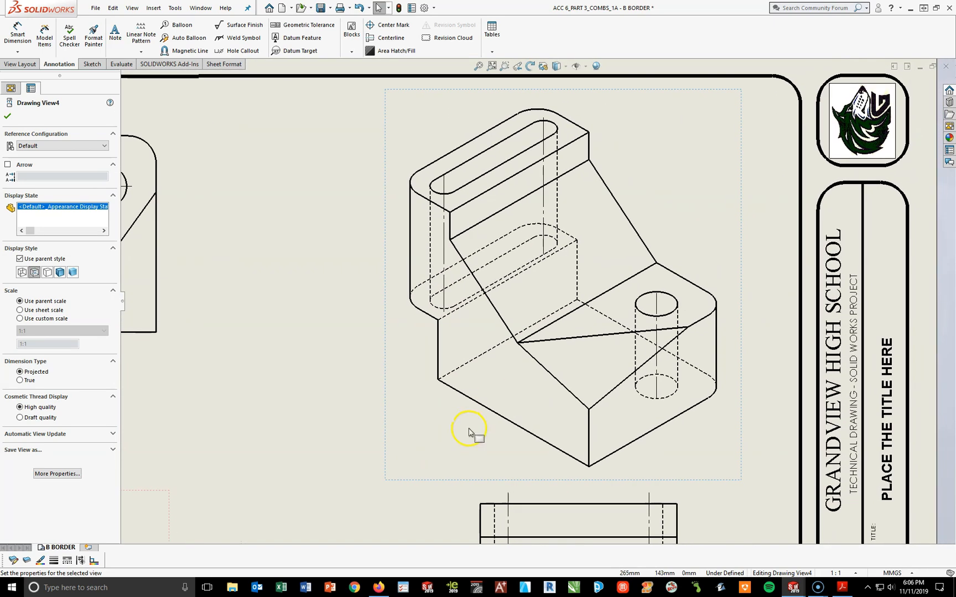
left_click(60, 272)
left_click(72, 272)
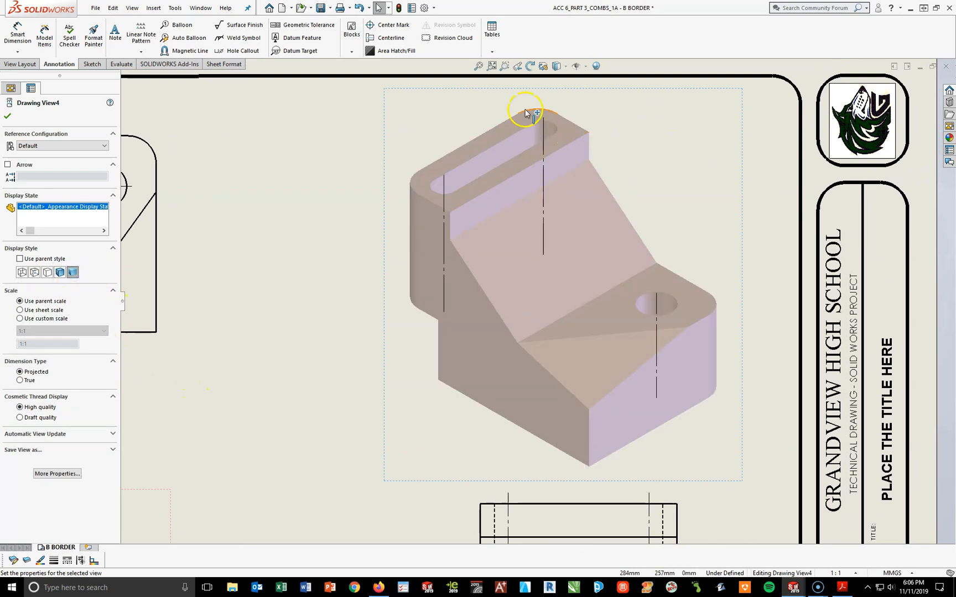
Give the isometric view a custom scale of 1:2.
left_click(594, 66)
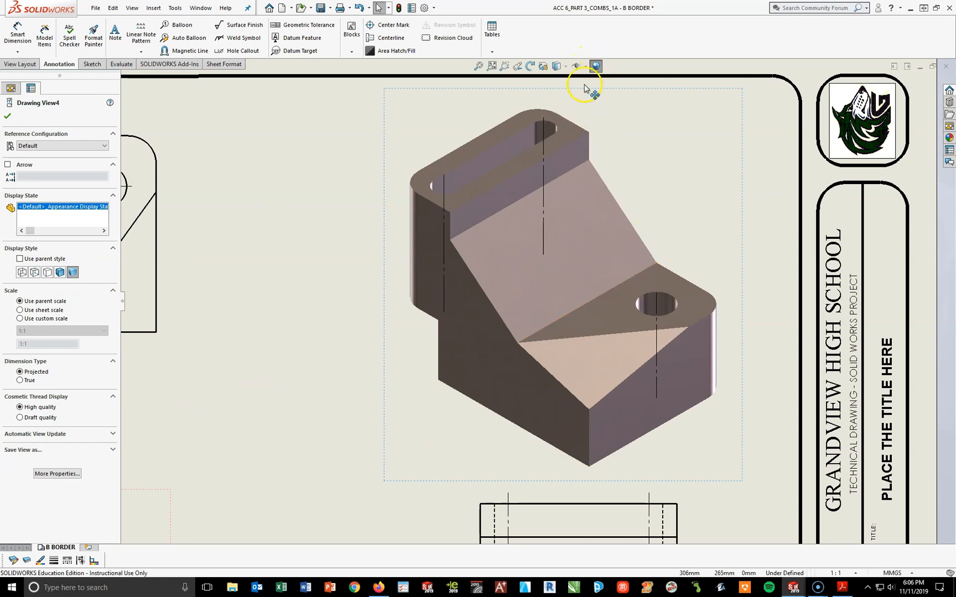
left_click(594, 66)
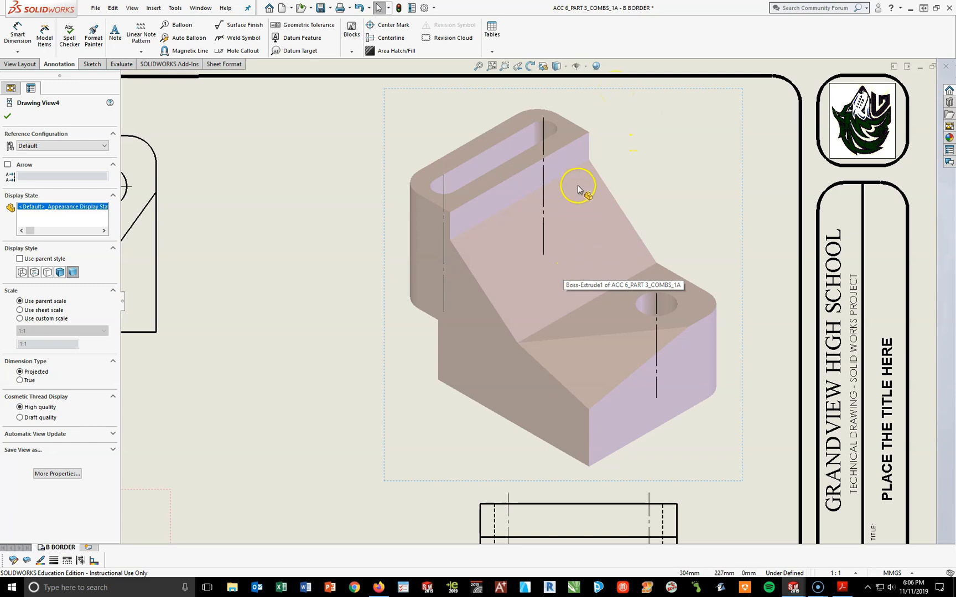
left_click(21, 319)
left_click(25, 331)
left_click(23, 344)
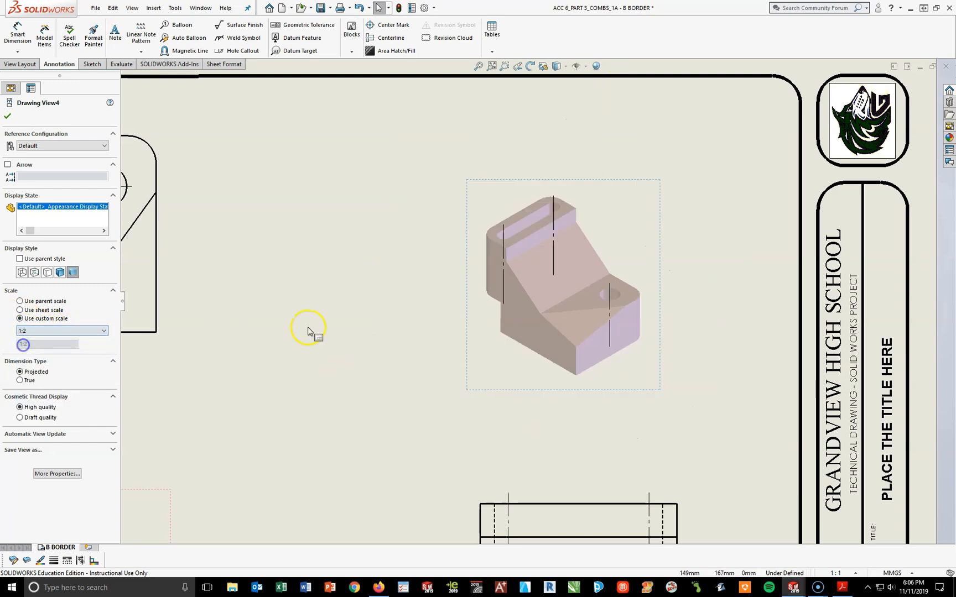
Delete the slot's two centerlines and the hole's centerline from the isometric view.
scroll(506, 241, "down", 3)
left_click(504, 242)
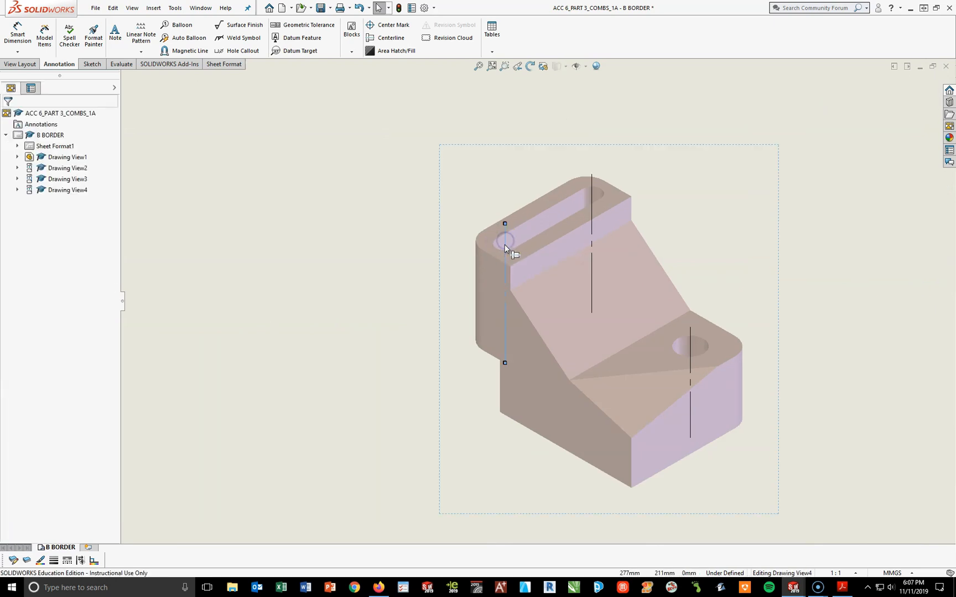
left_click(593, 202)
key("Delete")
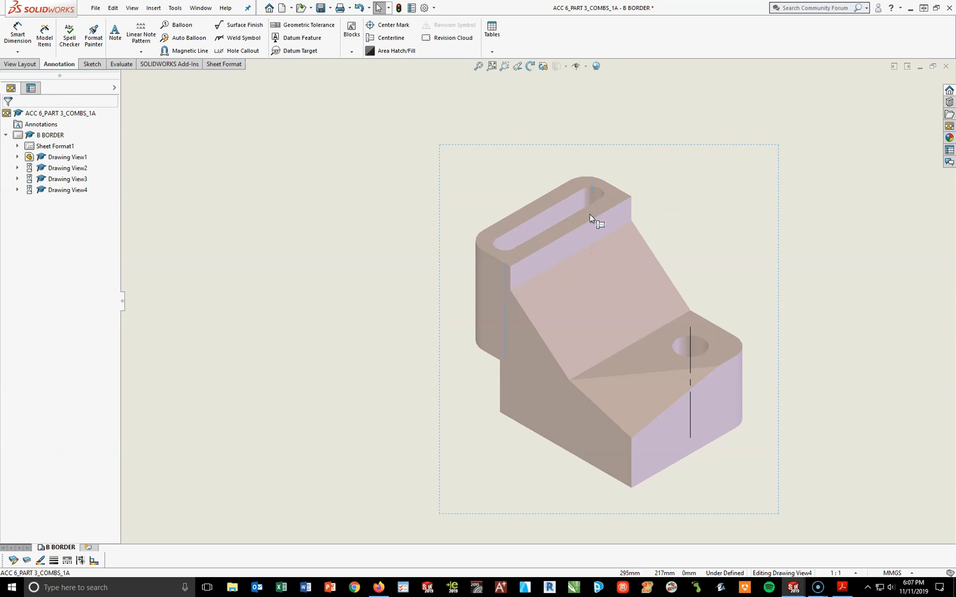
left_click(688, 348)
key("Delete")
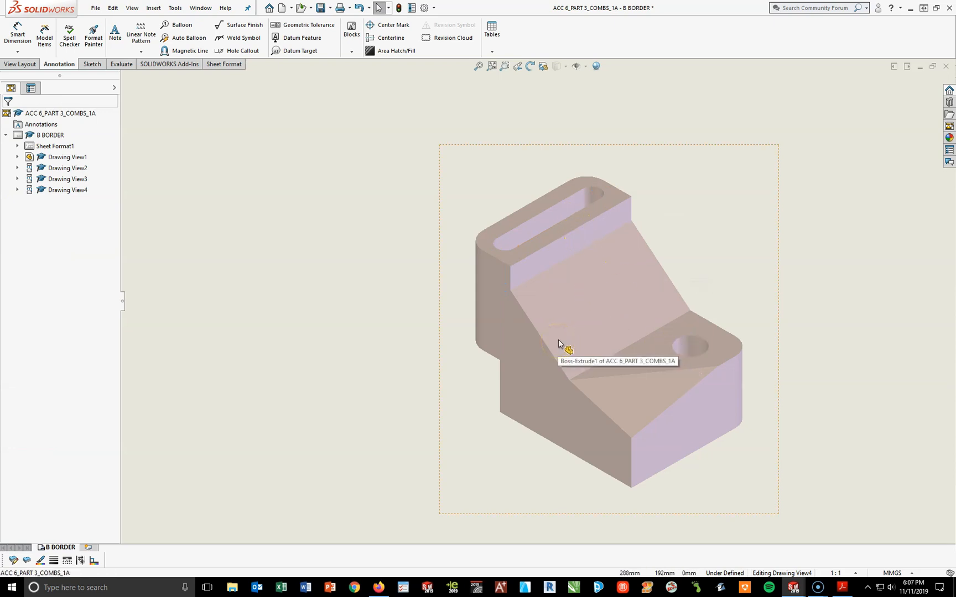
Move the isometric view higher in the sheet's upper-right area, leaving room for a note beneath it.
key("f")
left_click_drag(675, 271, 673, 232)
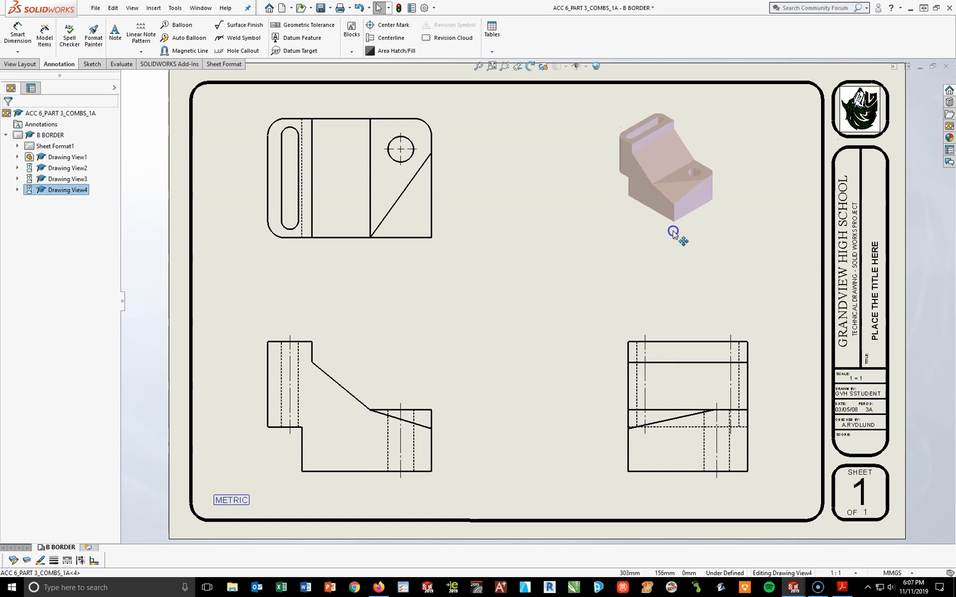
left_click(678, 282)
key("f")
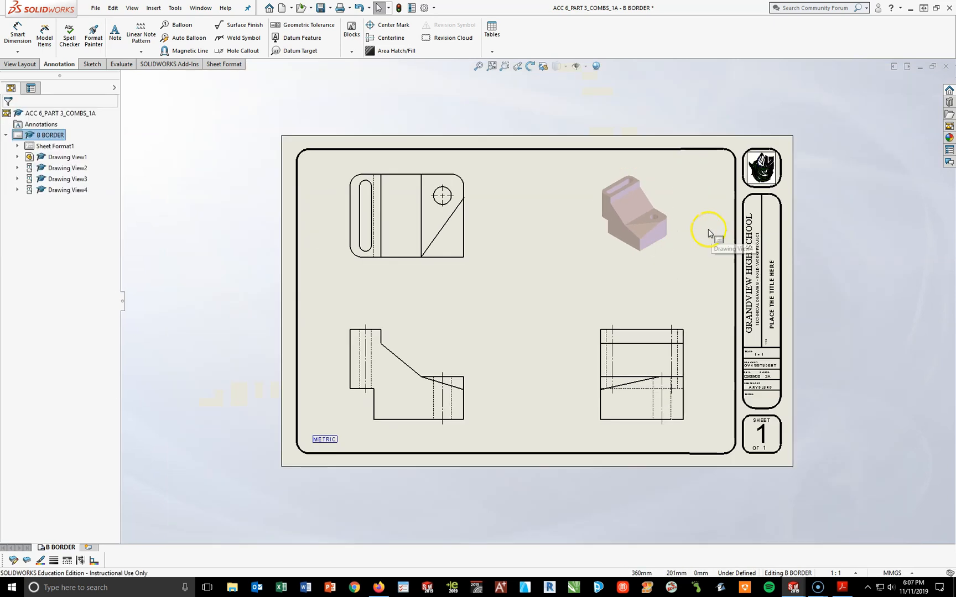
Switch to the ACC_6_PART_3 PDF in Acrobat Reader and copy the four-line note below its isometric view.
scroll(708, 233, "down", 4)
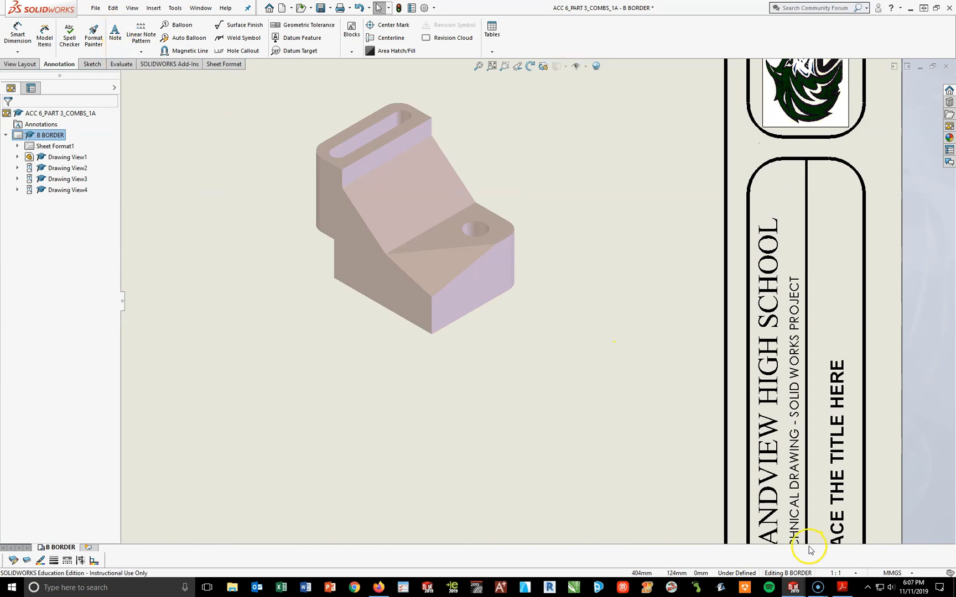
left_click(845, 590)
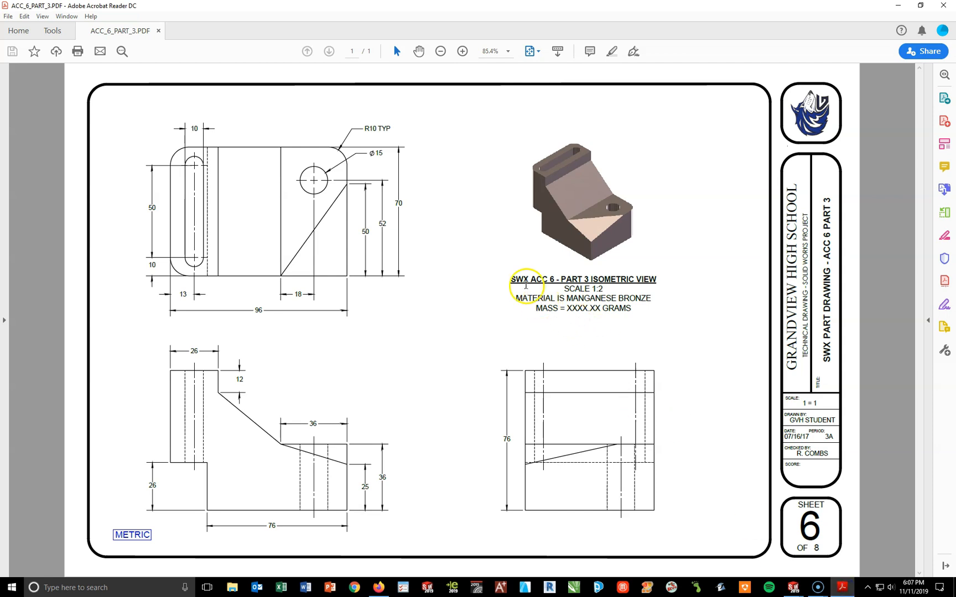
left_click_drag(510, 275, 633, 315)
key("ctrl+c")
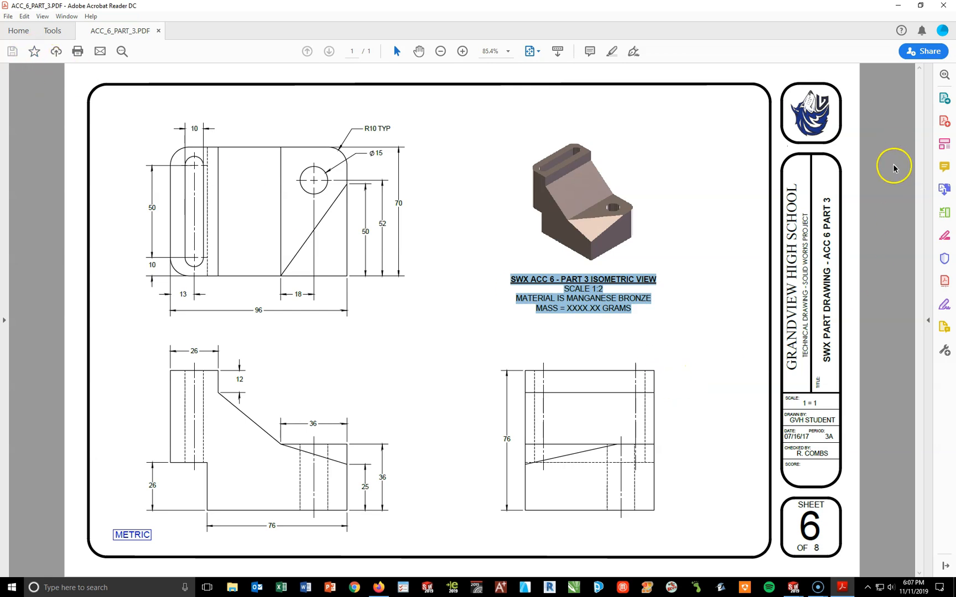
Switch back to the SOLIDWORKS drawing and insert a note with the copied text below the isometric view.
mouse_move(793, 588)
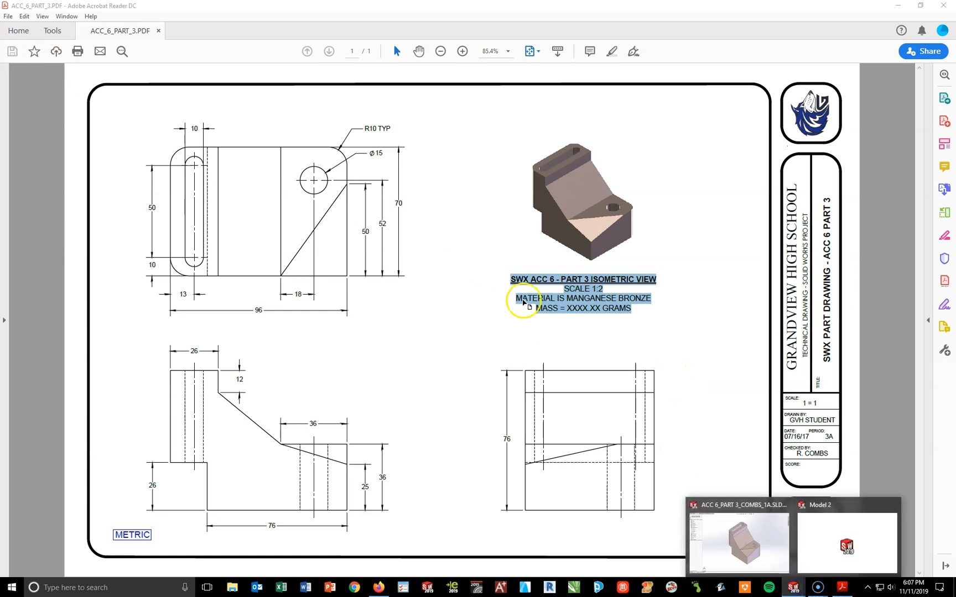
left_click(720, 505)
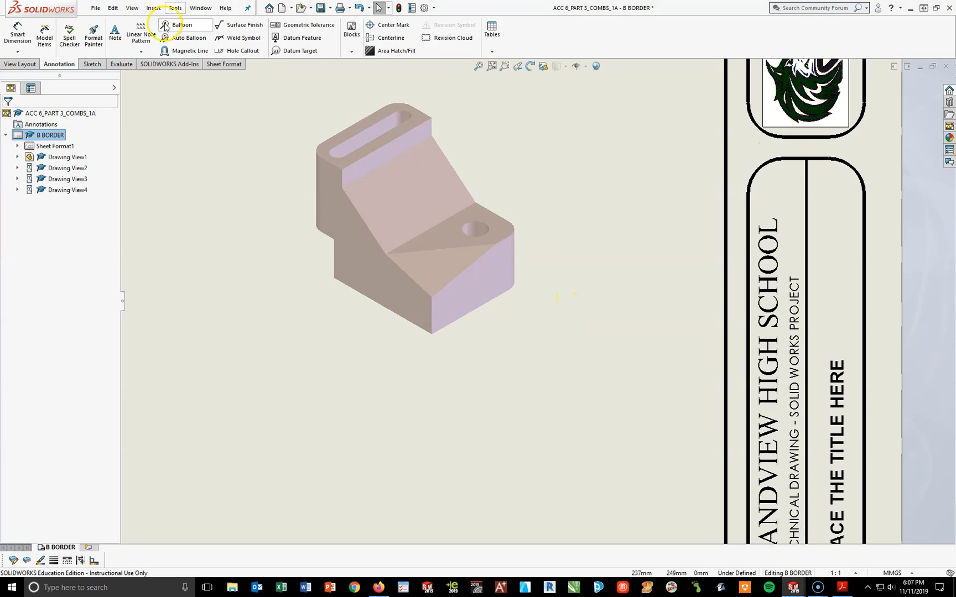
left_click(115, 32)
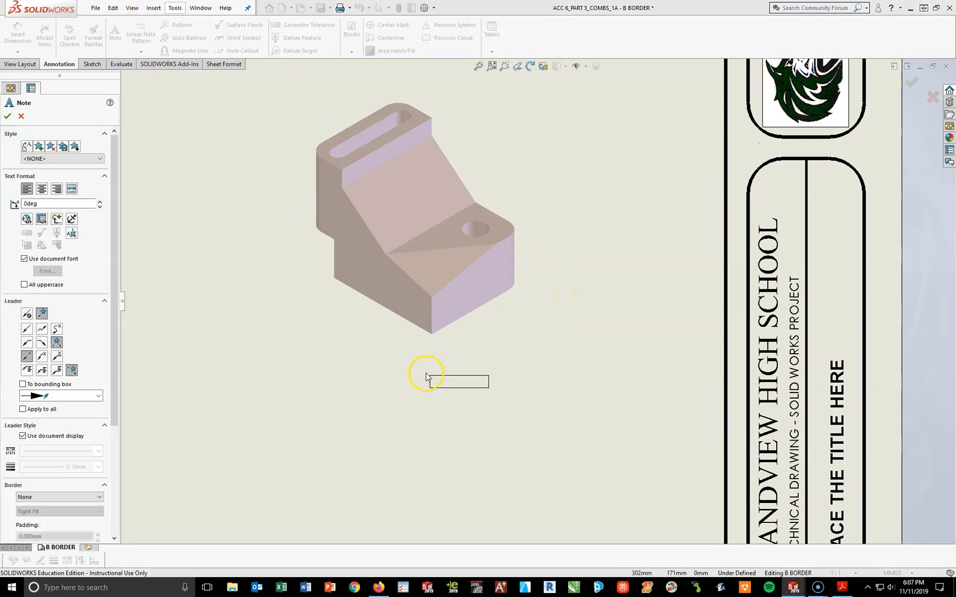
left_click(398, 368)
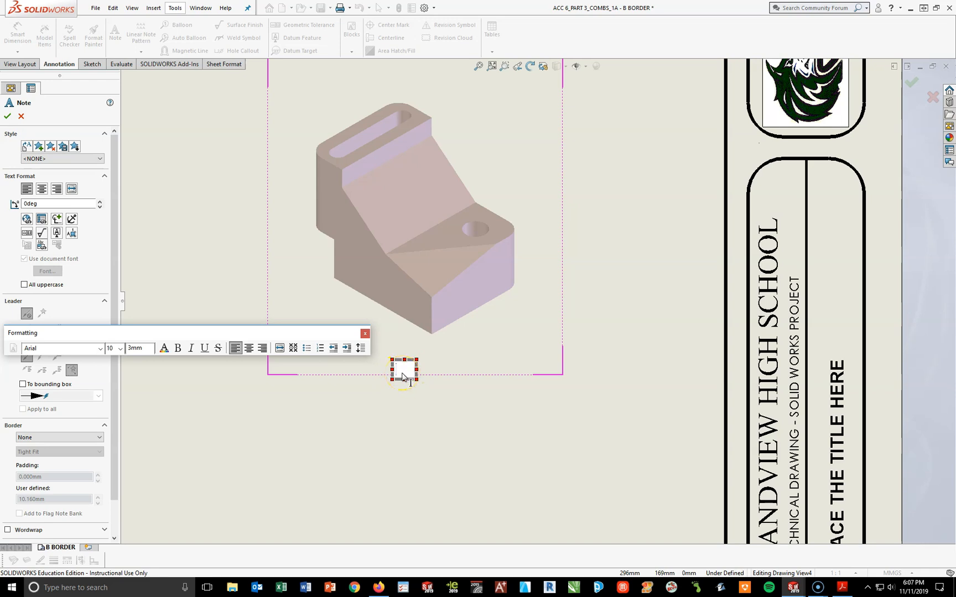
key("ctrl+v")
Center all four lines of the note and underline its heading, SWX ACC 6 - PART 3 ISOMETRIC VIEW.
left_click_drag(589, 431, 401, 381)
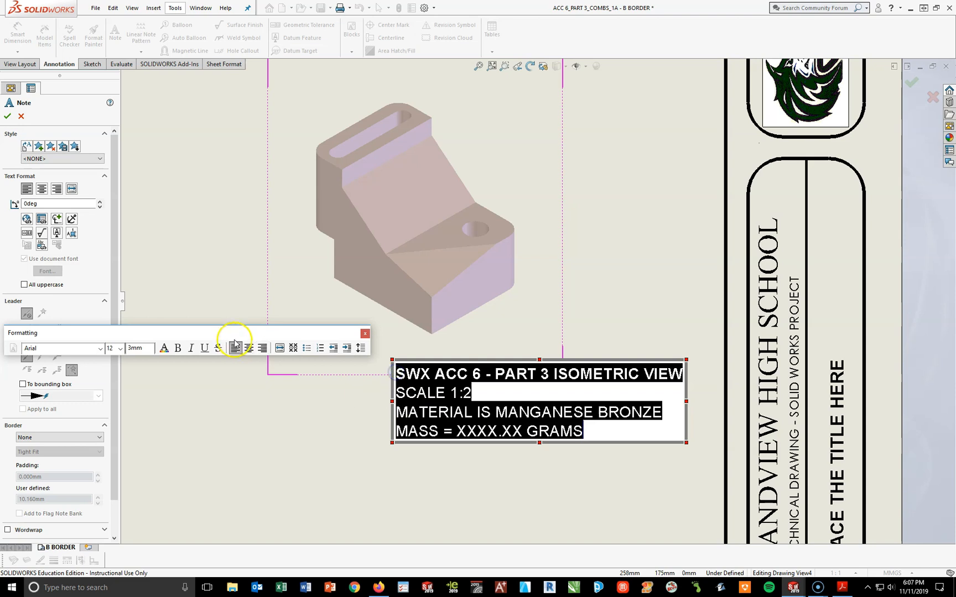
left_click(249, 348)
left_click(487, 399)
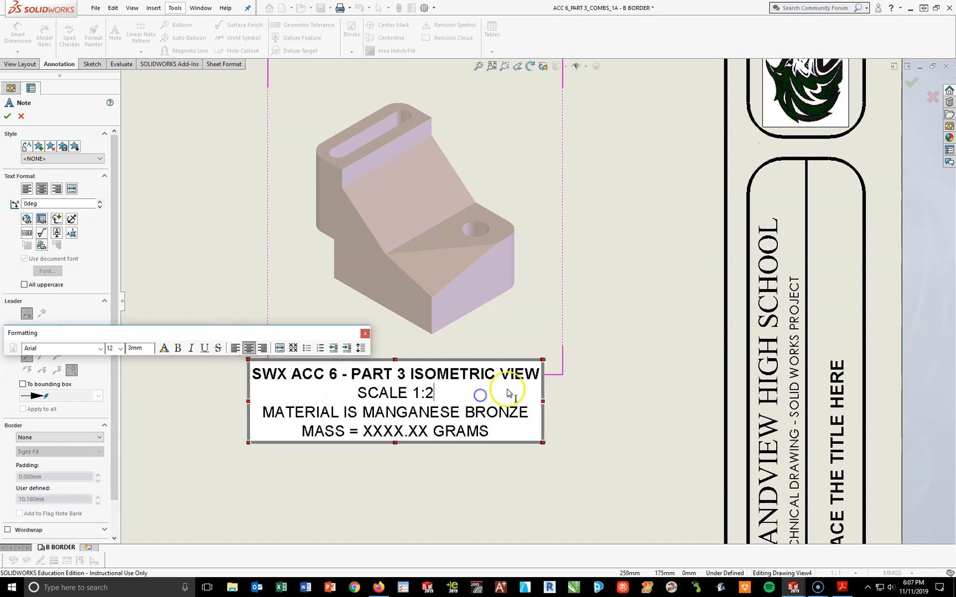
left_click_drag(545, 374, 237, 369)
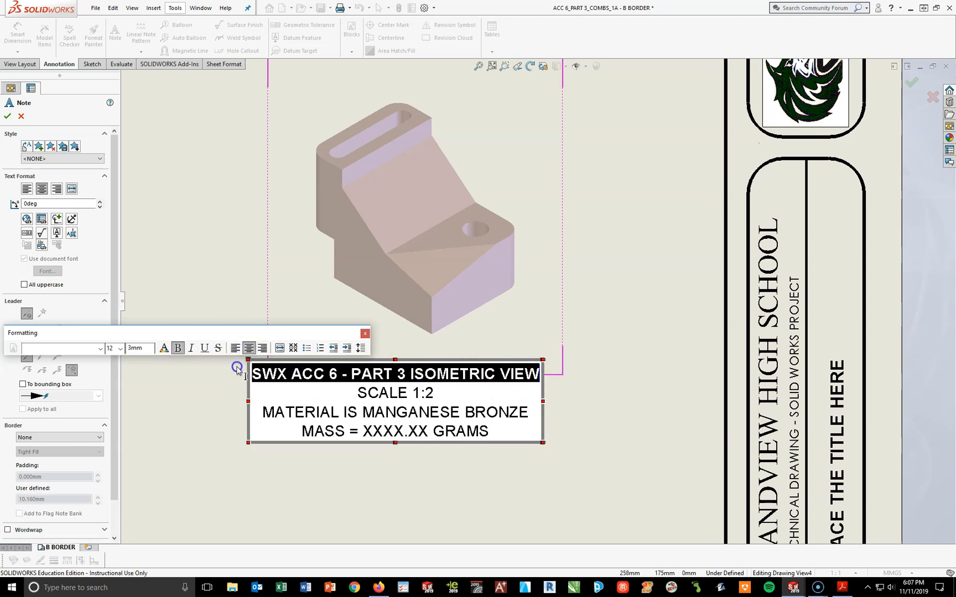
left_click(204, 348)
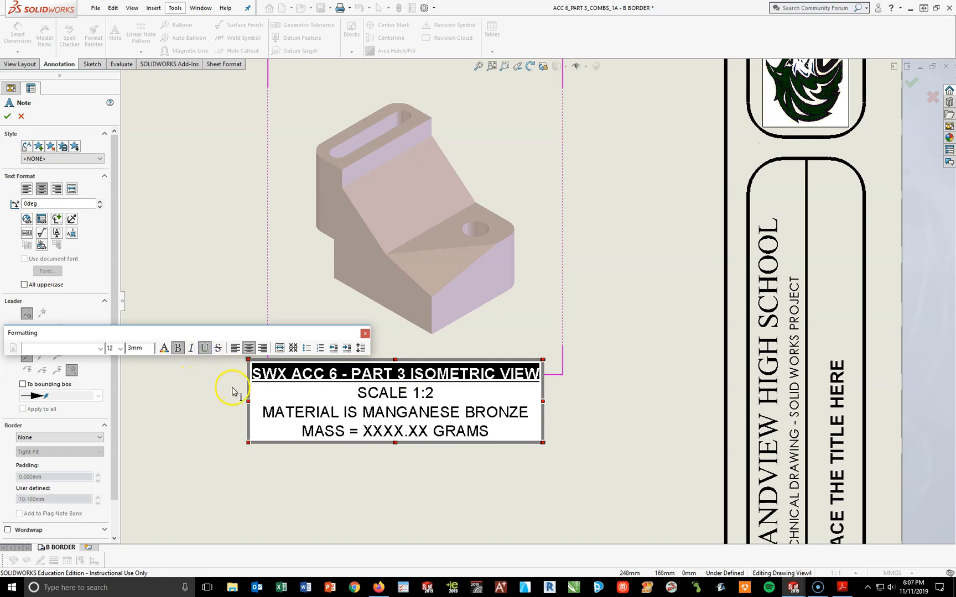
Accept the note and reposition it centered just beneath the isometric view.
double_click(380, 433)
left_click(418, 432)
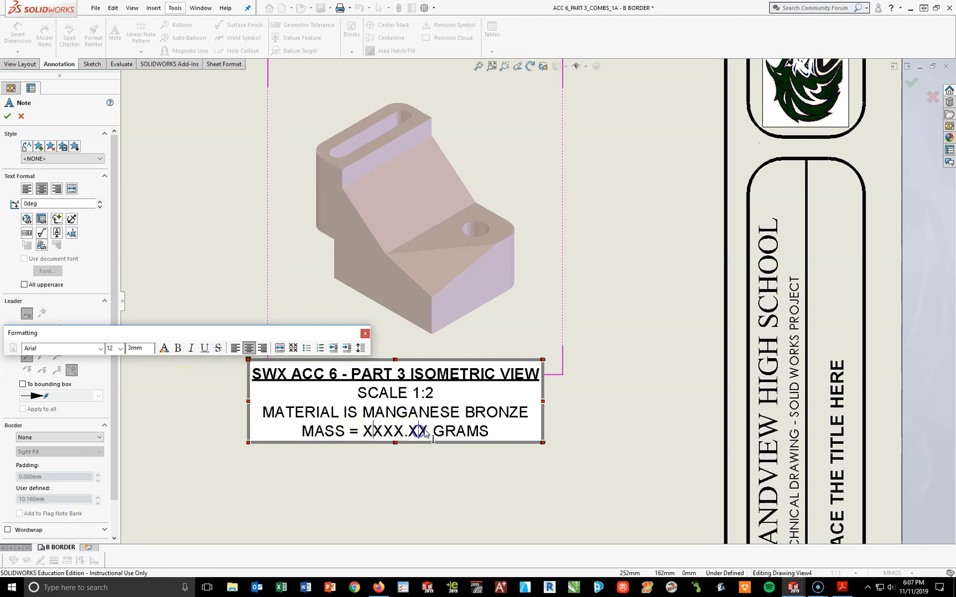
left_click_drag(428, 433, 373, 435)
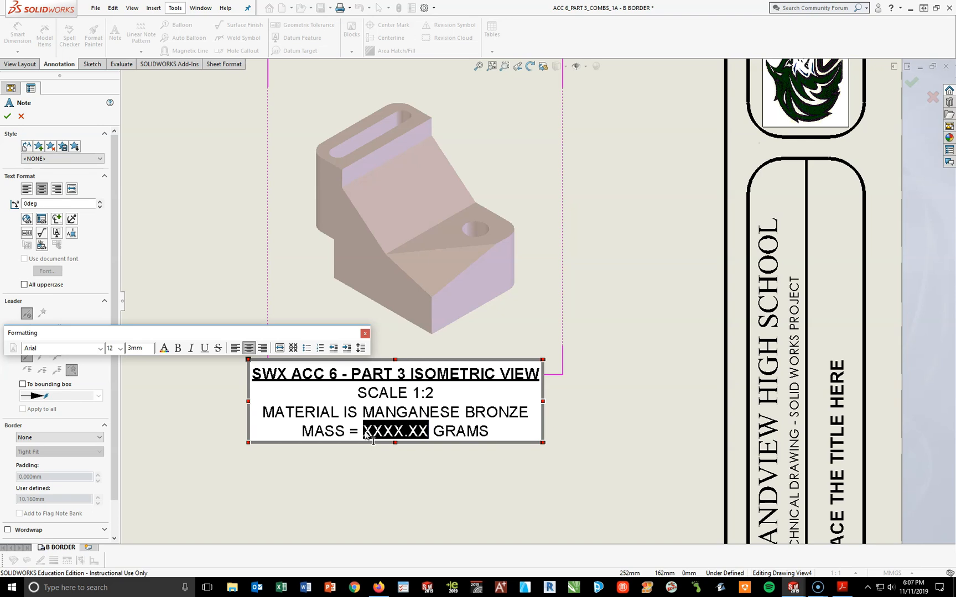
left_click(8, 115)
left_click_drag(472, 380, 481, 364)
left_click(591, 404)
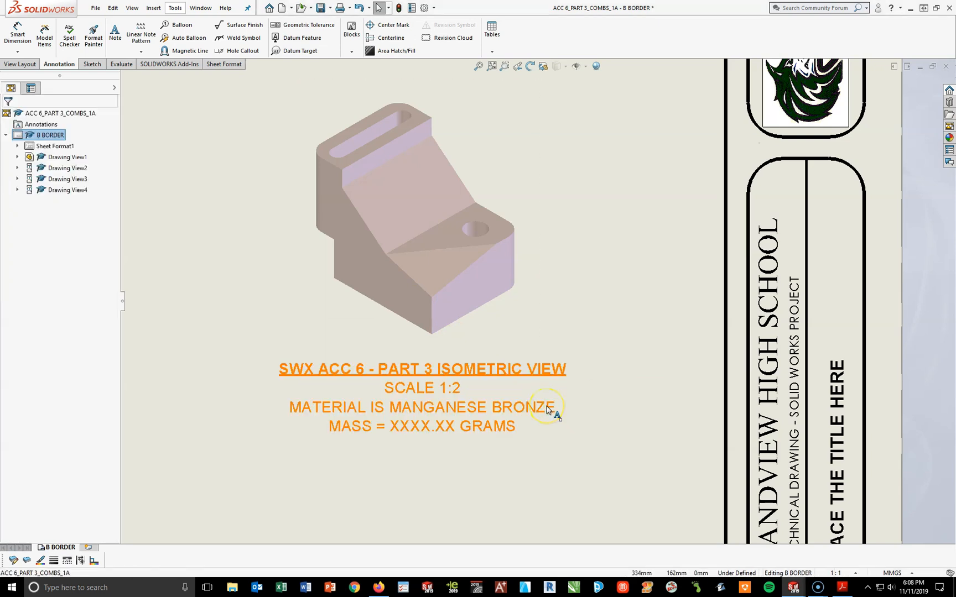
Compare the sheet with the reference PDF in Acrobat Reader, and return to the SOLIDWORKS drawing.
key("f")
left_click(540, 389)
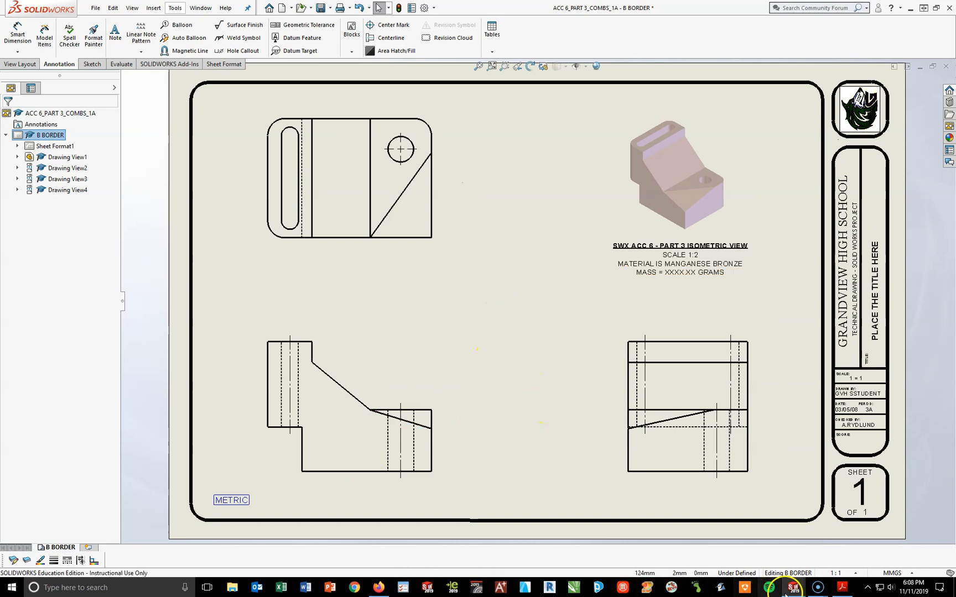
left_click(842, 587)
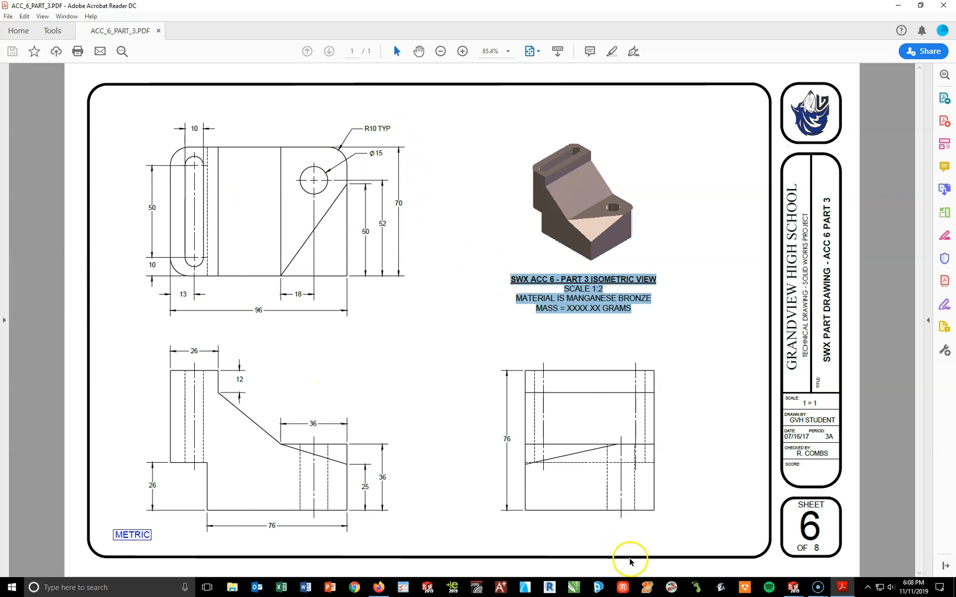
mouse_move(793, 589)
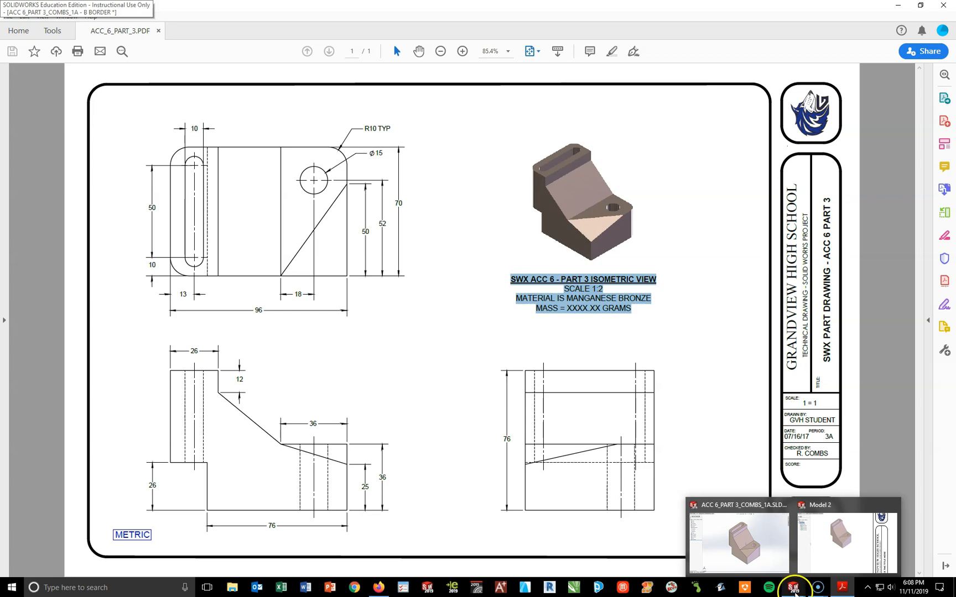
left_click(825, 555)
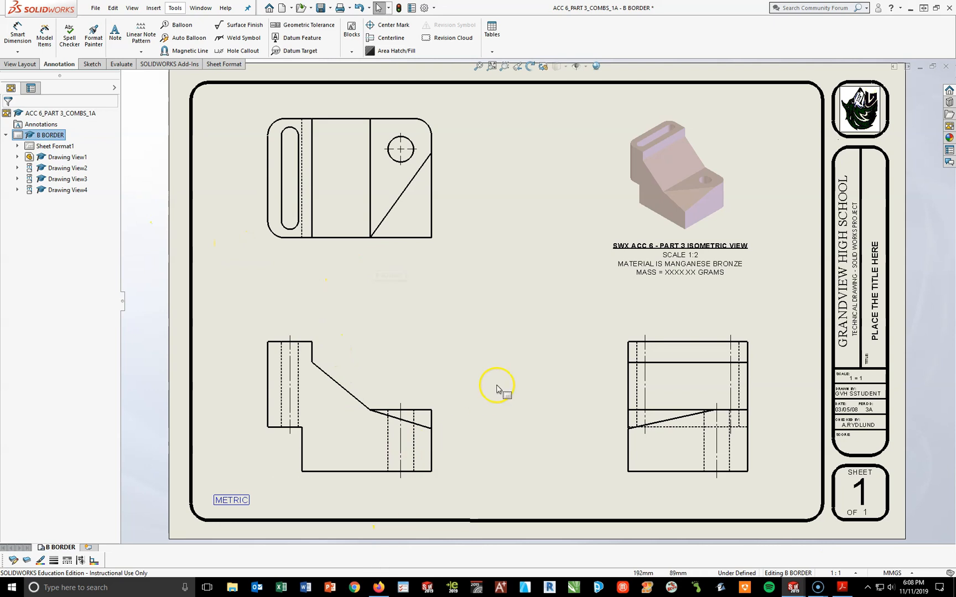
Delete the front view's two centerlines and reinsert them by automatically adding centerlines to the whole view.
scroll(313, 409, "up", 3)
scroll(429, 379, "down", 4)
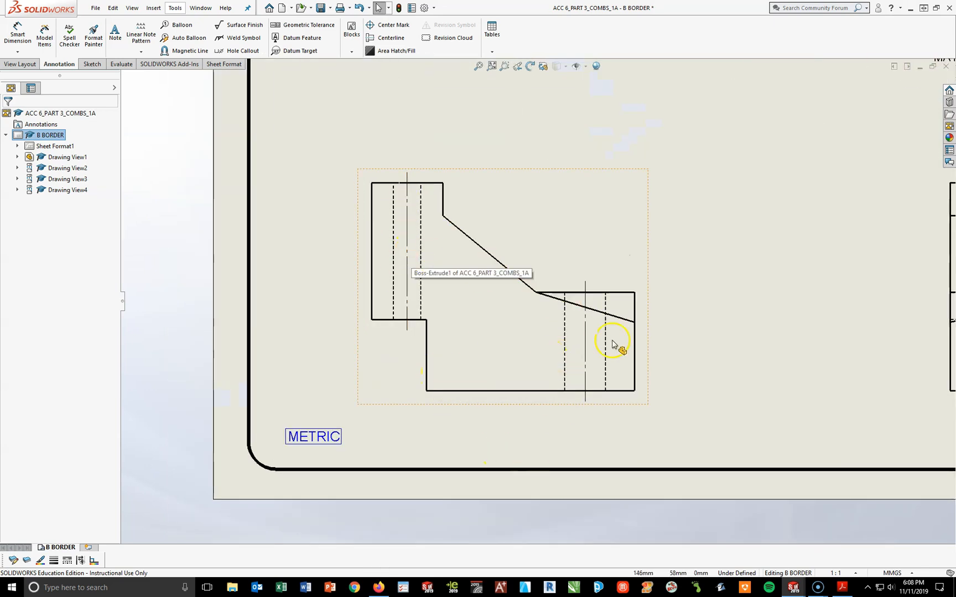
left_click(408, 292)
key("Delete")
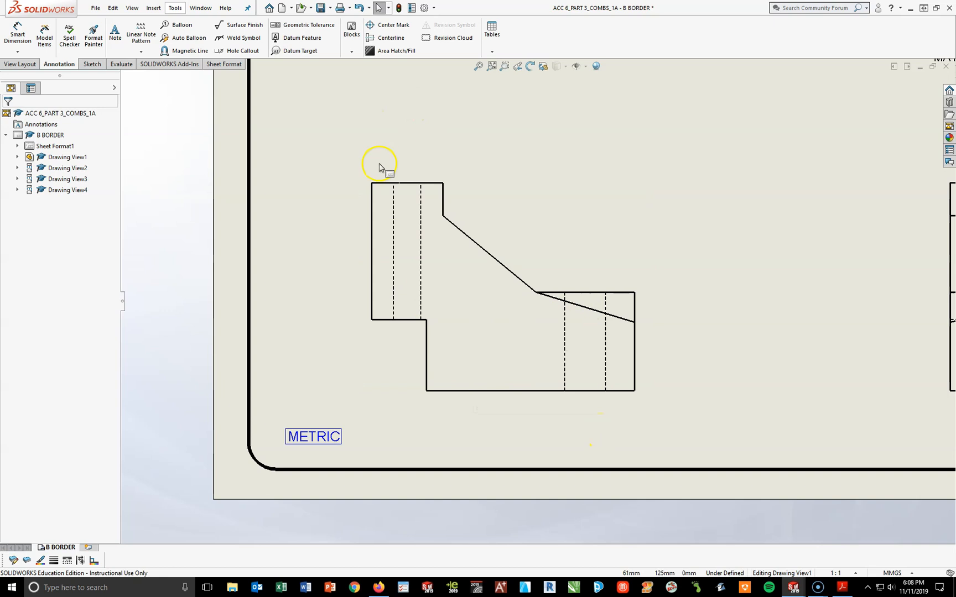
left_click(58, 63)
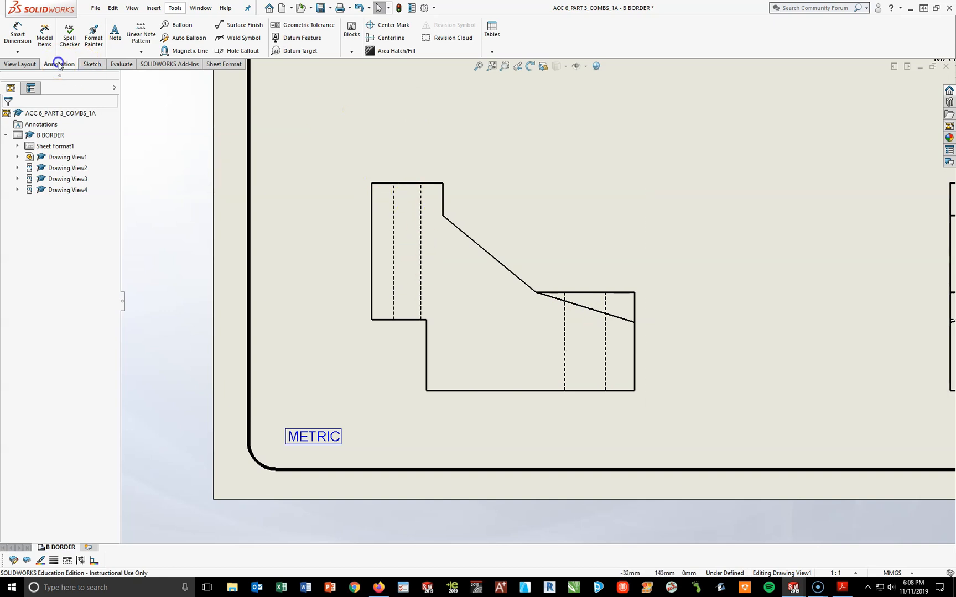
left_click(389, 38)
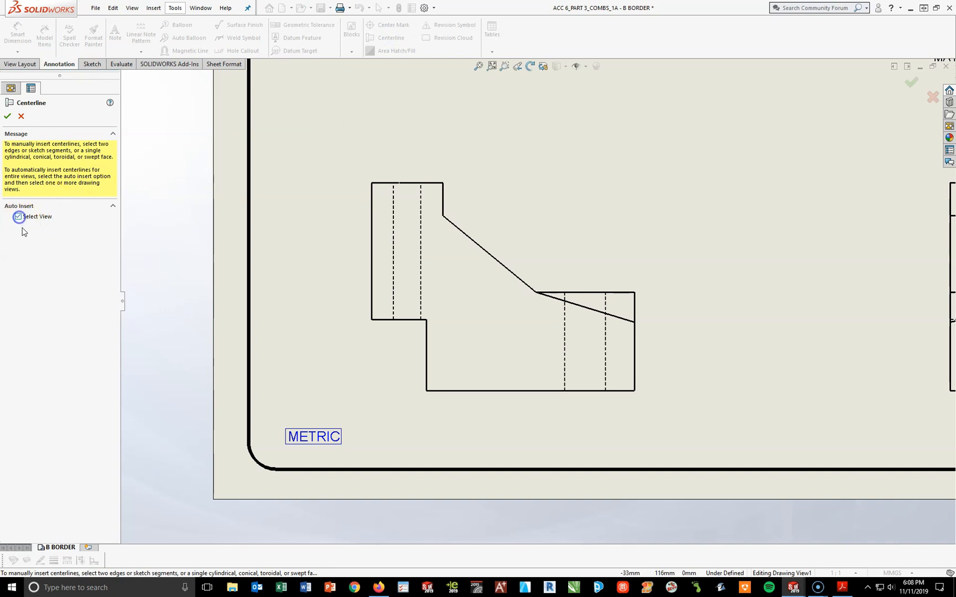
left_click(566, 214)
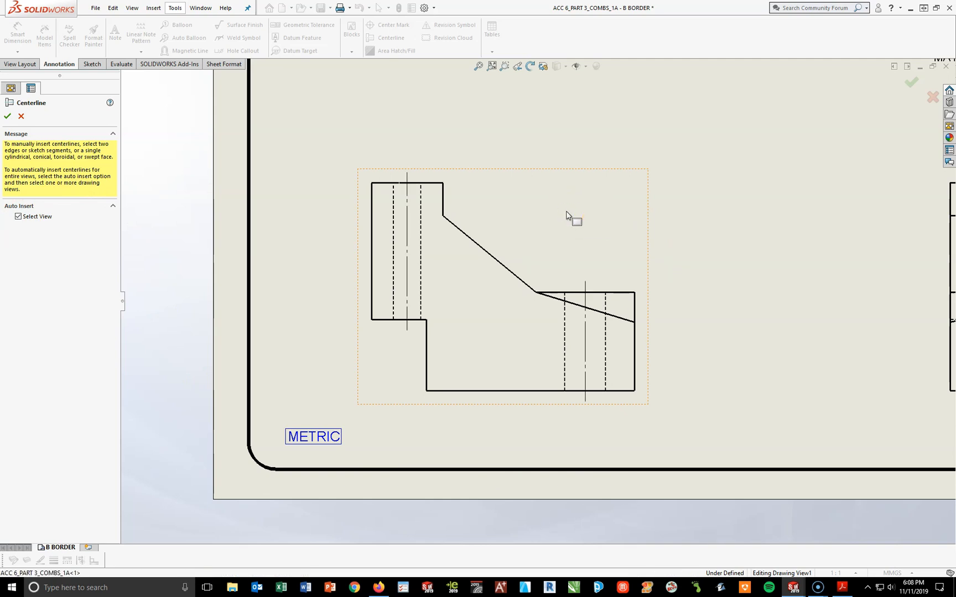
key("Escape")
Add a slot center mark at the middle of the long slot in the top view.
scroll(482, 217, "up", 6)
scroll(495, 167, "down", 2)
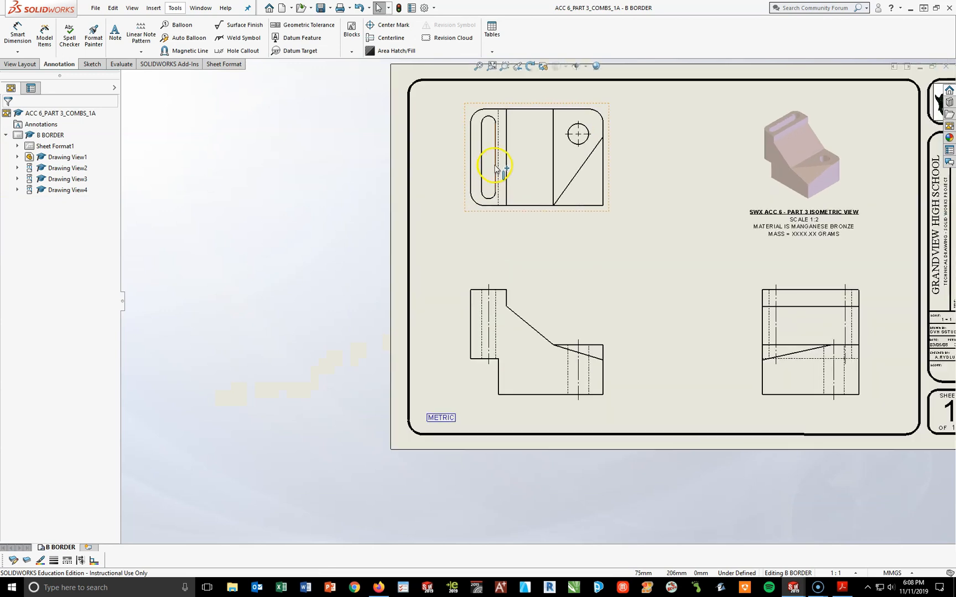
scroll(495, 167, "down", 5)
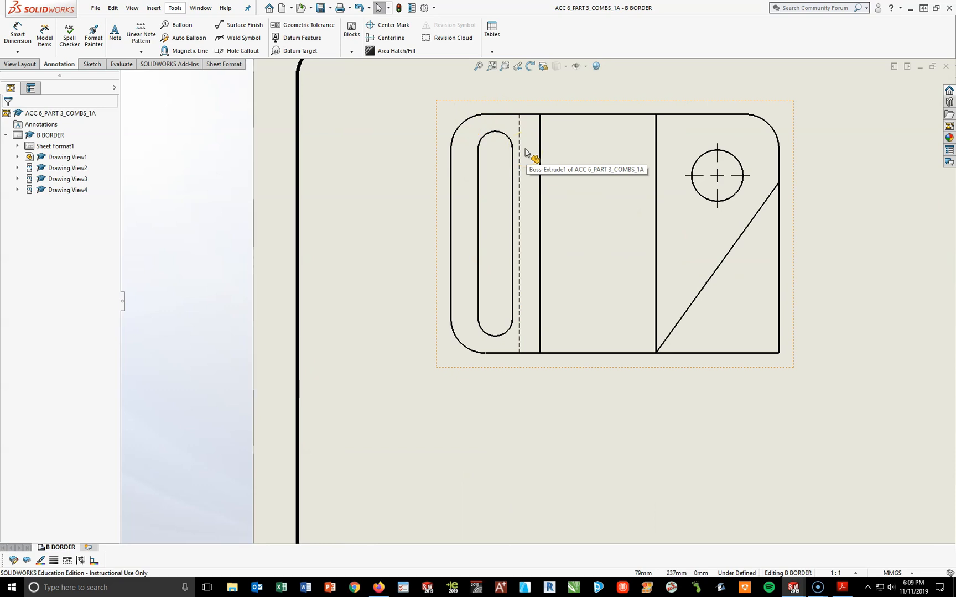
left_click(386, 25)
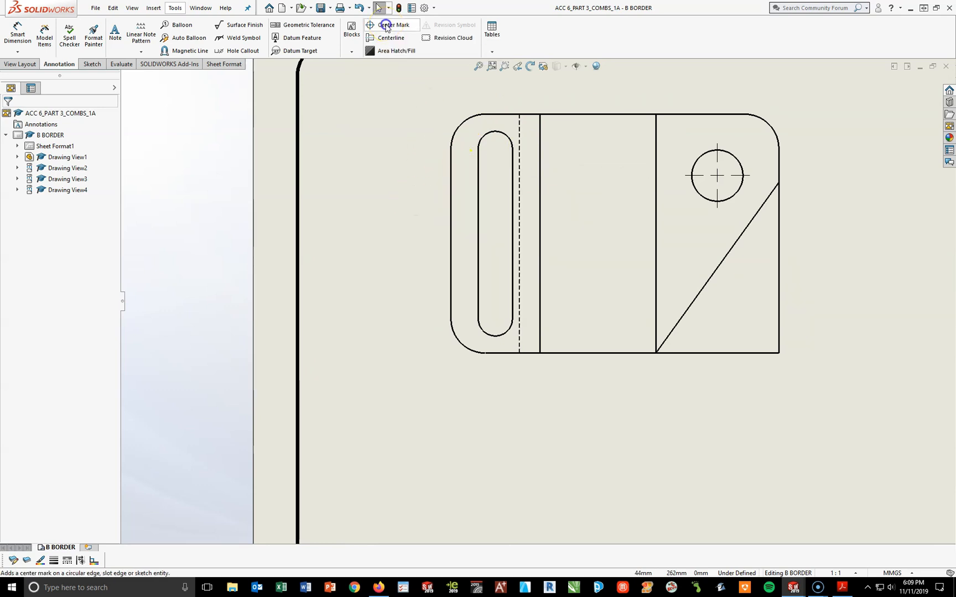
left_click(487, 136)
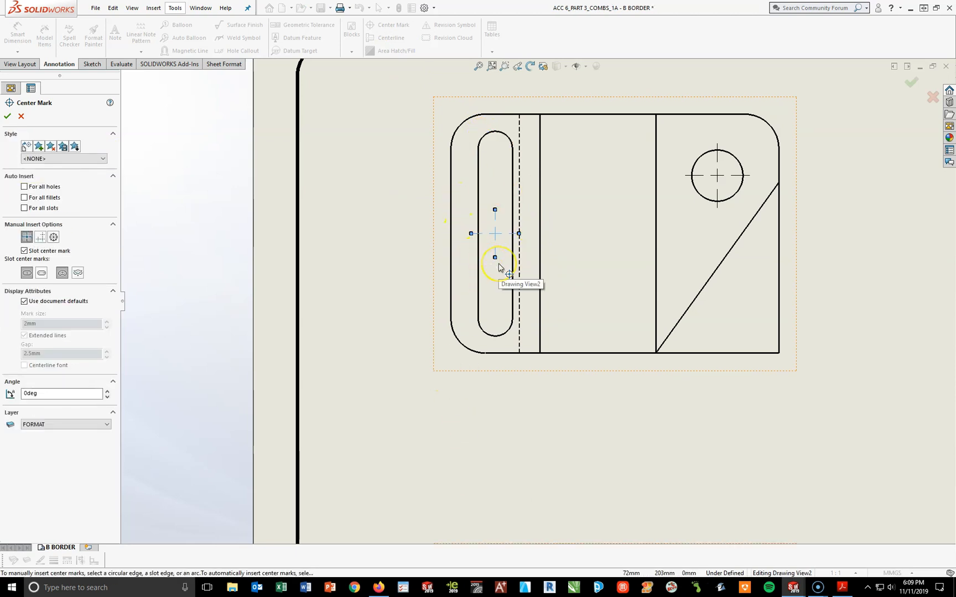
Change the long slot's center mark in the top view to marks at both slot ends joined by a connection line, and accept it.
left_click(335, 273)
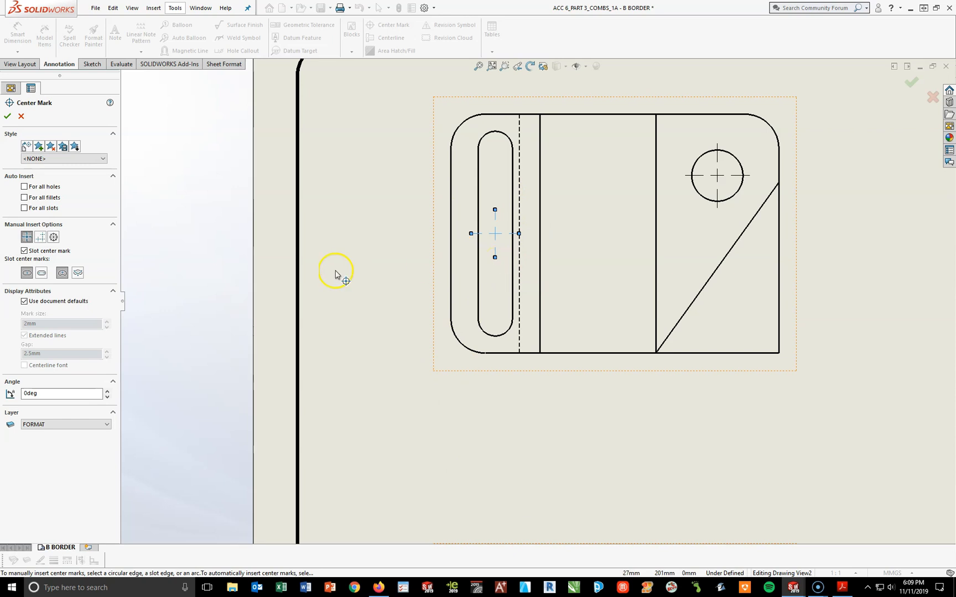
left_click(41, 274)
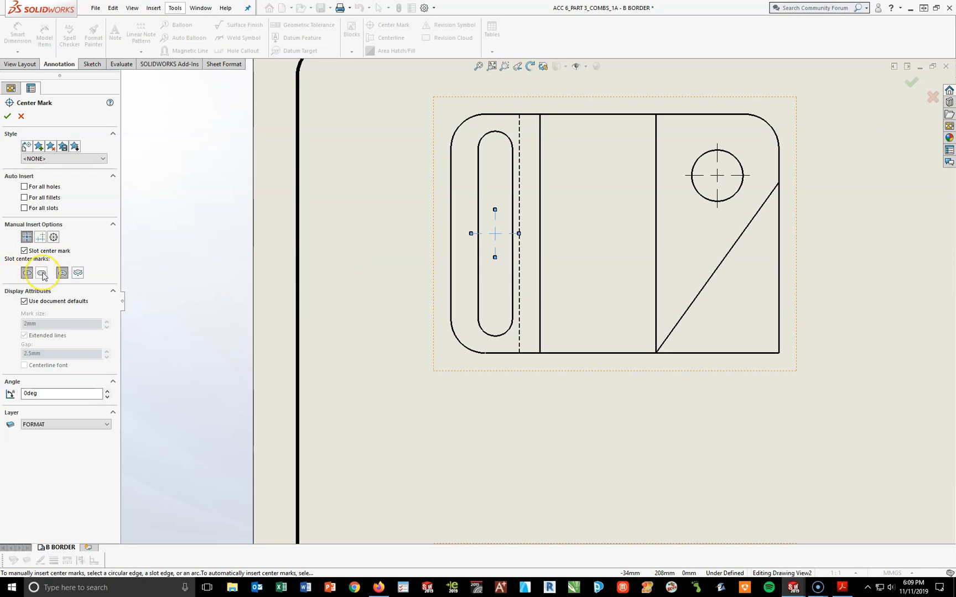
left_click(43, 275)
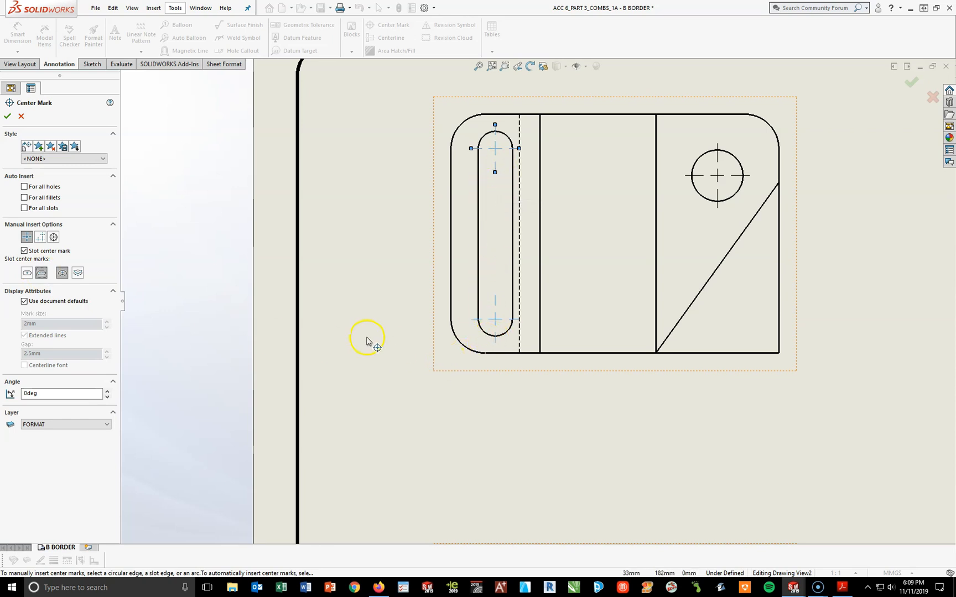
left_click(40, 237)
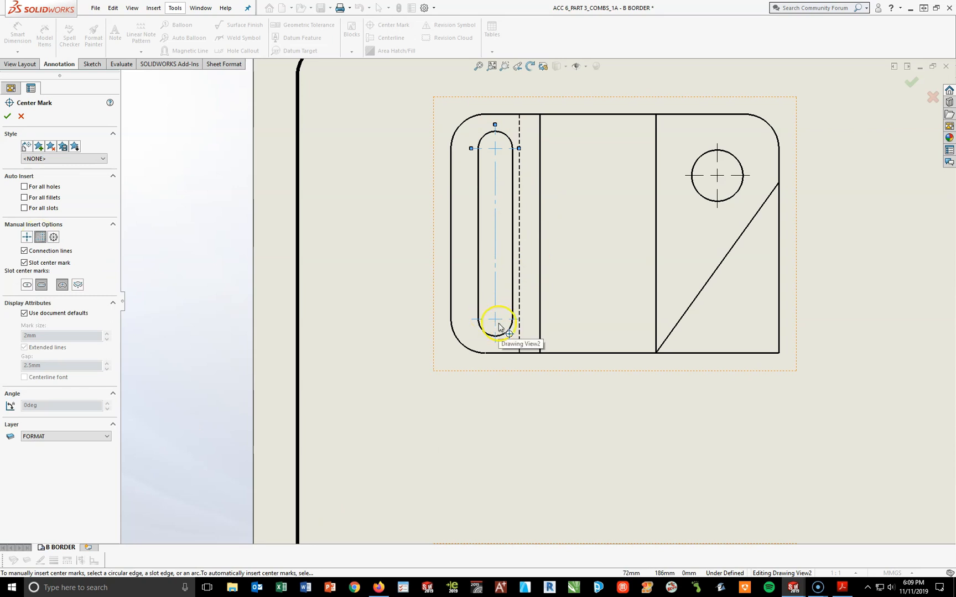
left_click(8, 118)
left_click(395, 365)
Insert the model dimensions marked for drawing from the entire model into all views, with duplicates eliminated.
scroll(668, 497, "up", 3)
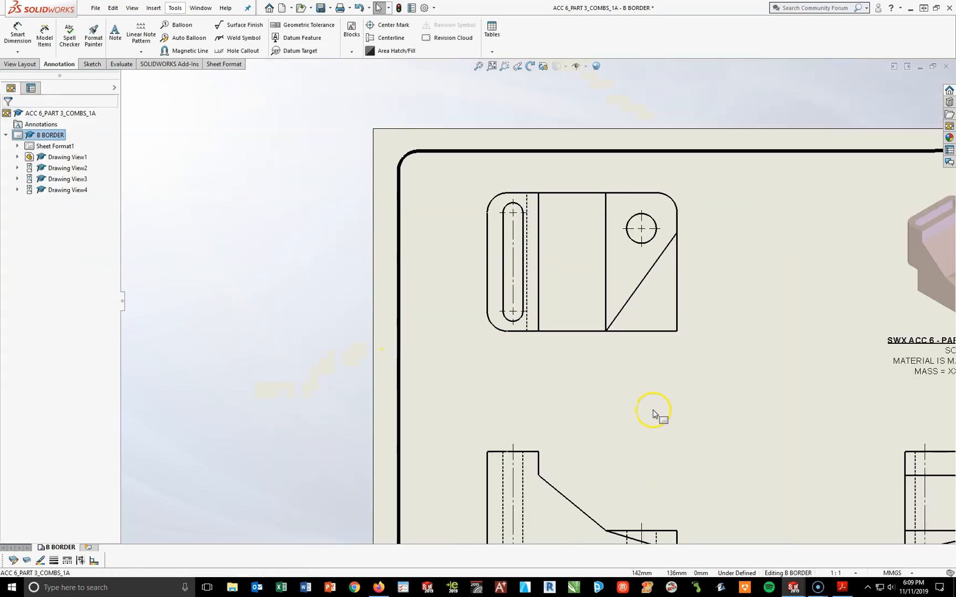
scroll(653, 414, "up", 3)
scroll(575, 345, "down", 3)
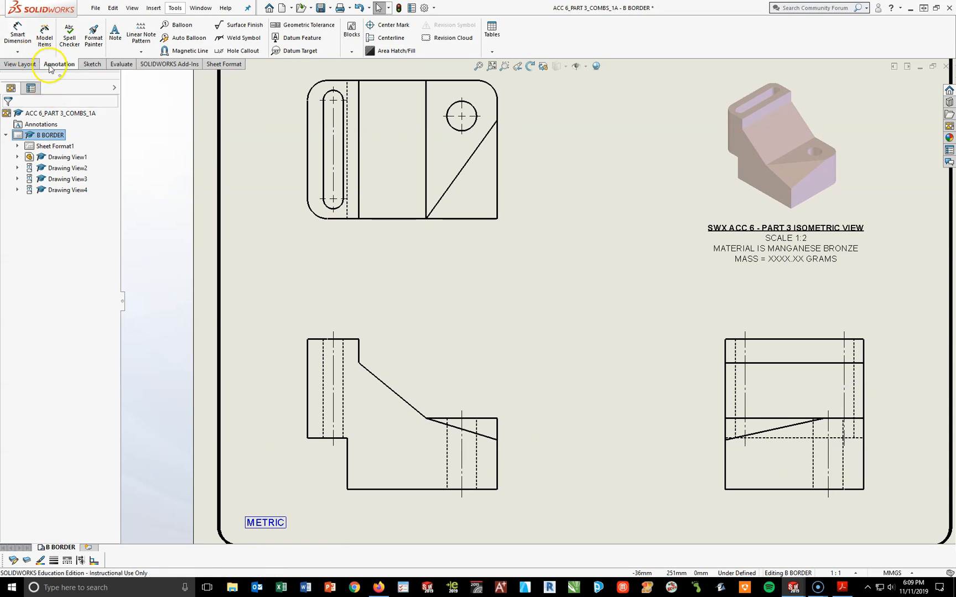
left_click(46, 36)
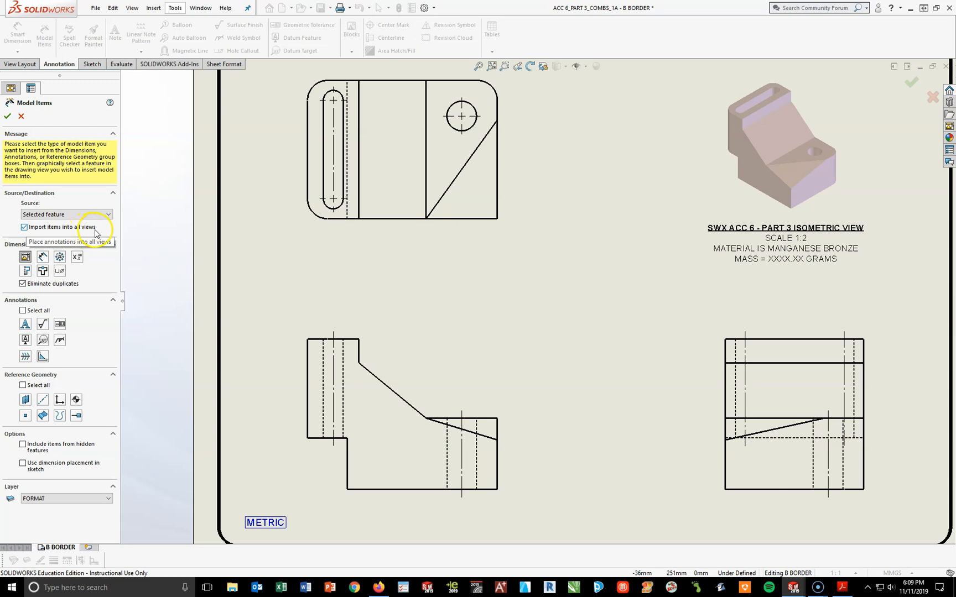
left_click(109, 215)
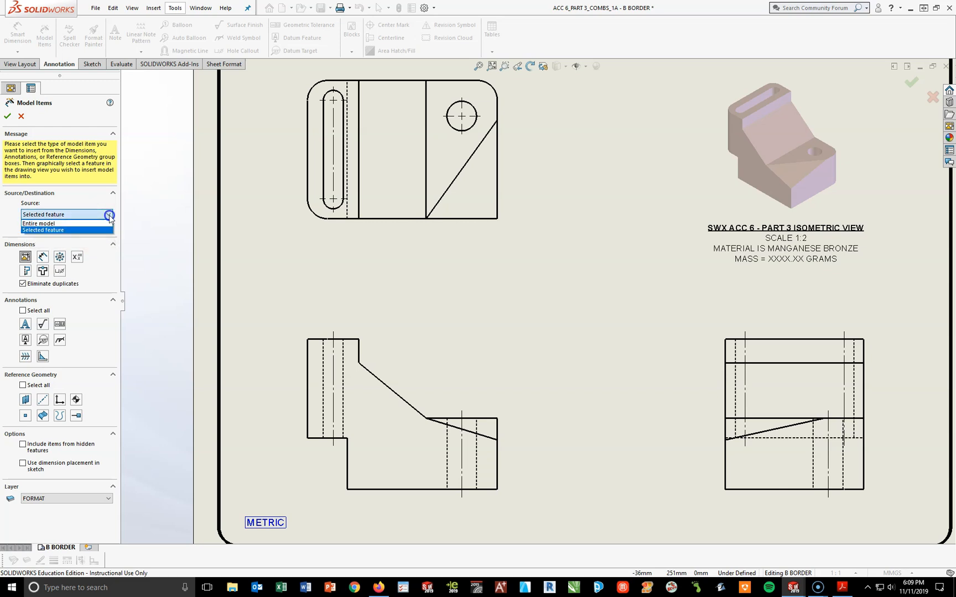
left_click(56, 224)
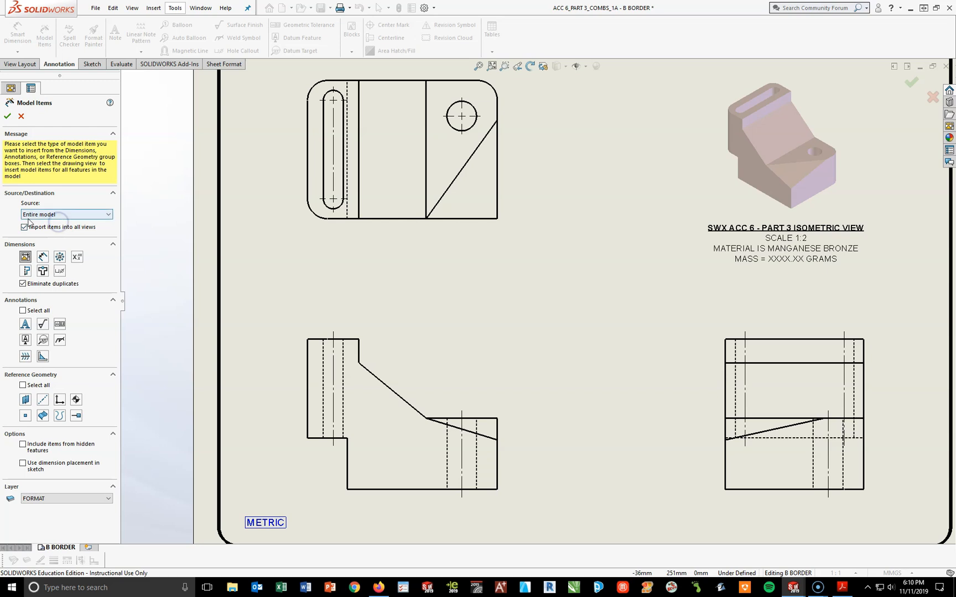
left_click(100, 217)
left_click(28, 224)
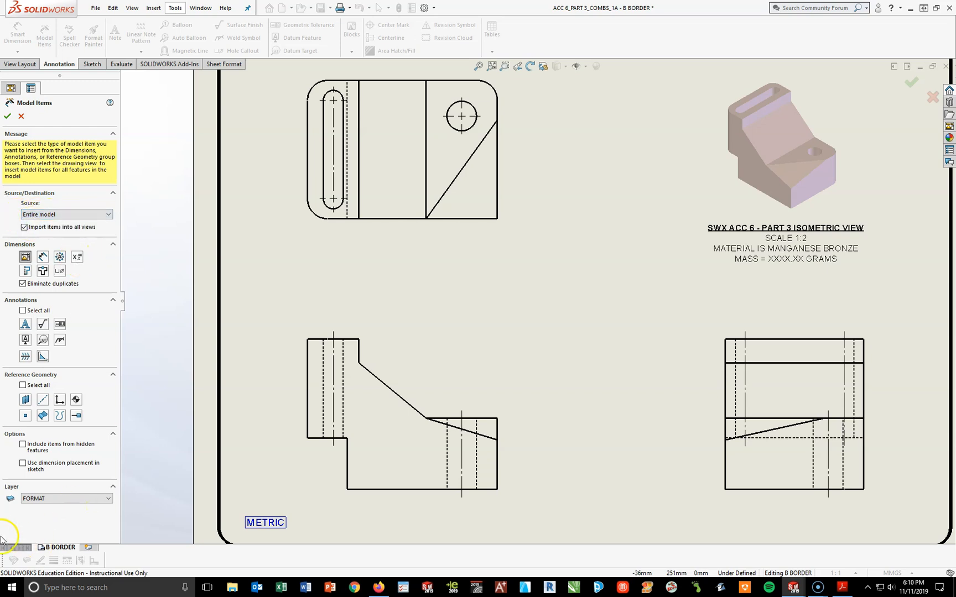
left_click(8, 117)
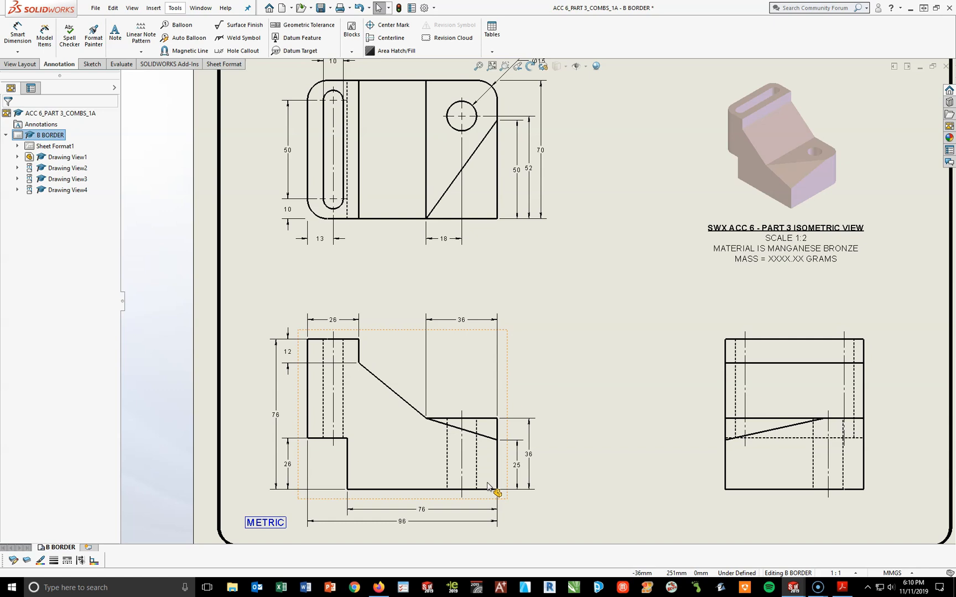
Following the reference PDF in Acrobat Reader, reposition the front view's horizontal 36, vertical 36 and 12 mm dimensions in SOLIDWORKS.
left_click(842, 588)
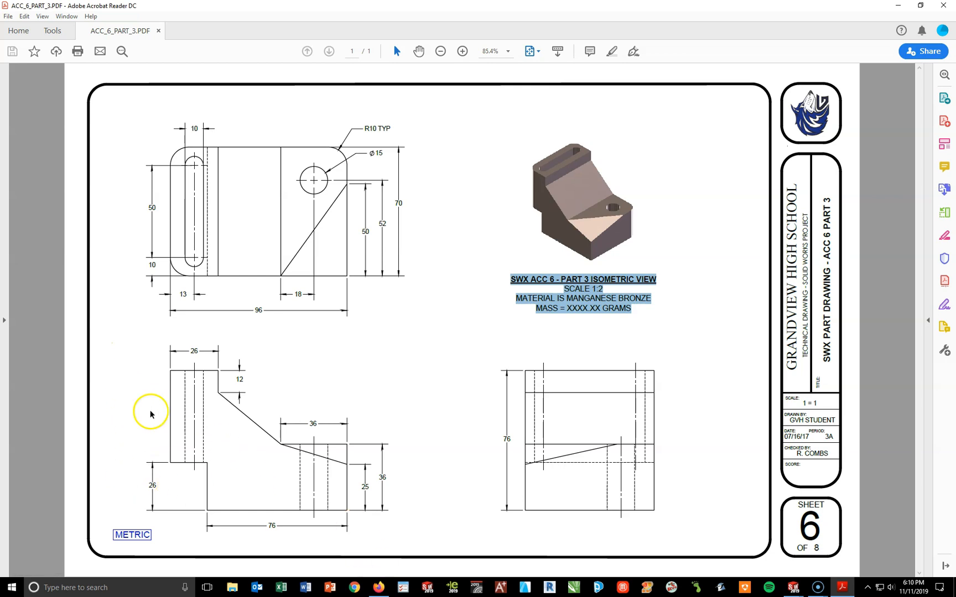
left_click(794, 588)
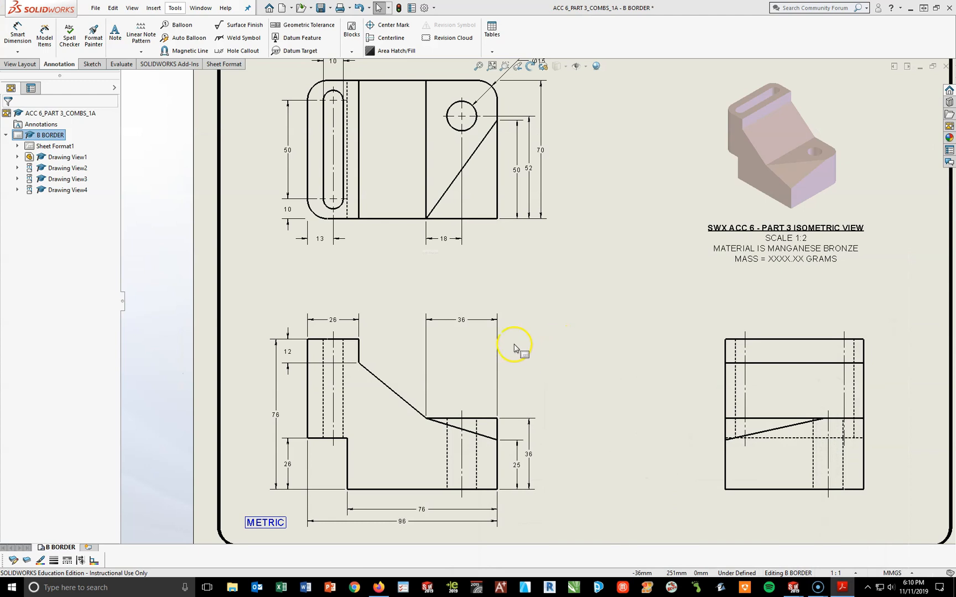
left_click_drag(480, 321, 474, 395)
left_click_drag(528, 455, 534, 456)
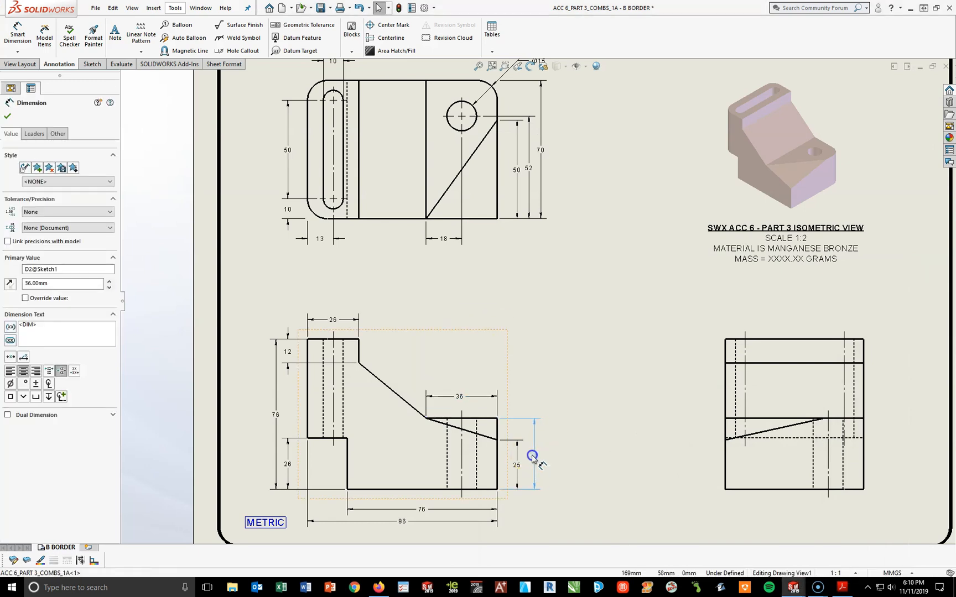
left_click(580, 491)
left_click_drag(291, 358, 379, 350)
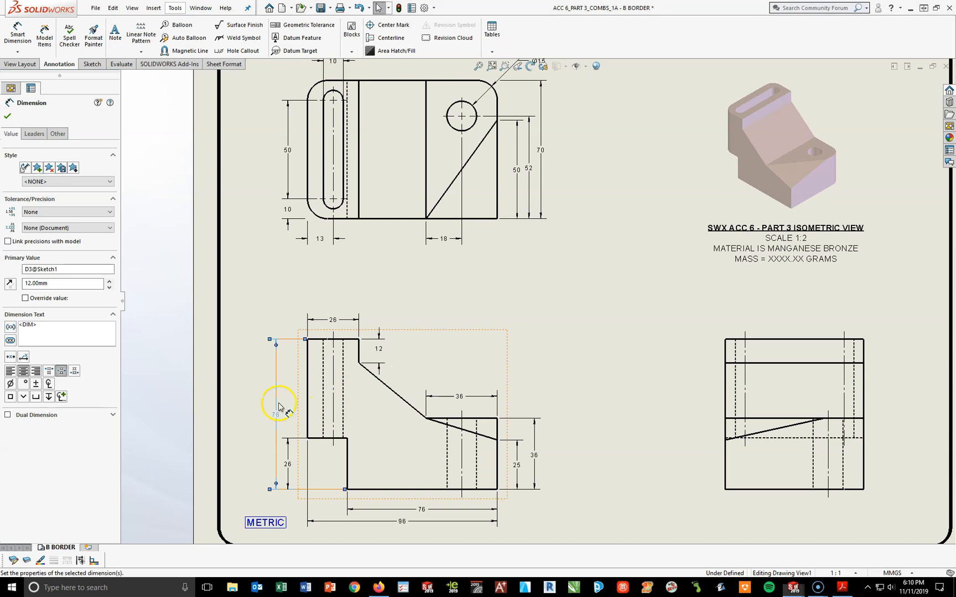
Delete the overall height and overall width dimensions from the front view.
key("Delete")
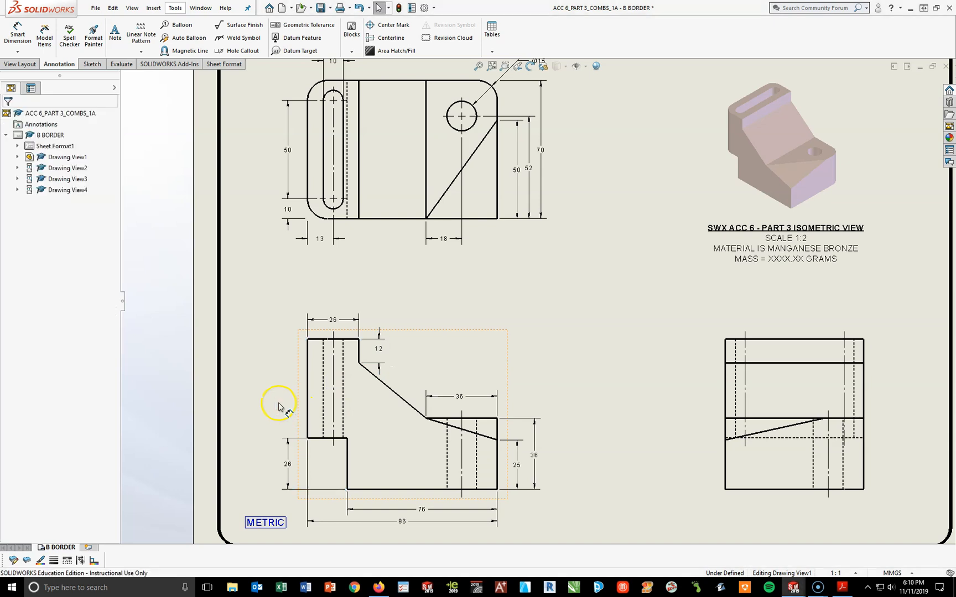
left_click(373, 527)
key("Delete")
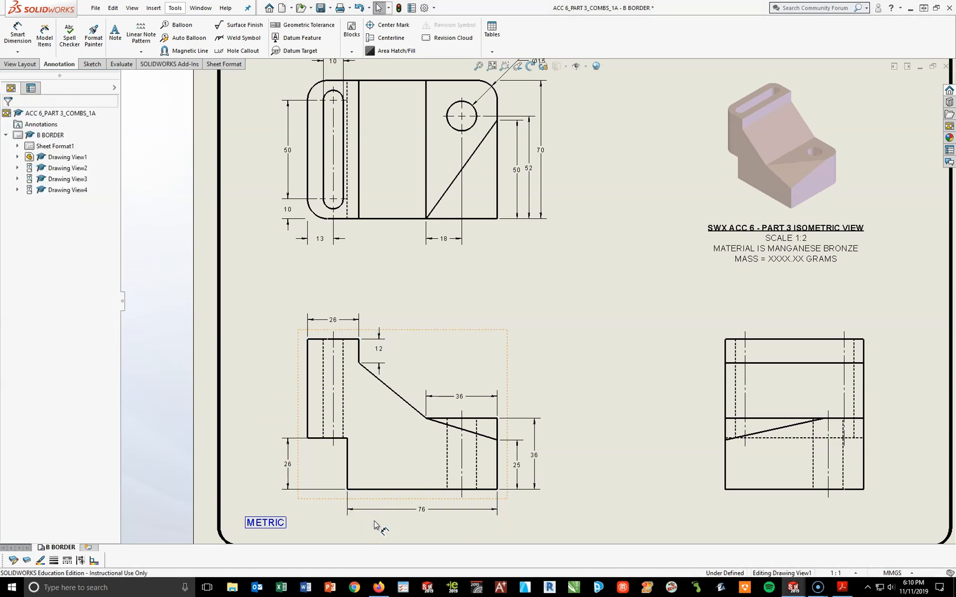
left_click(533, 503)
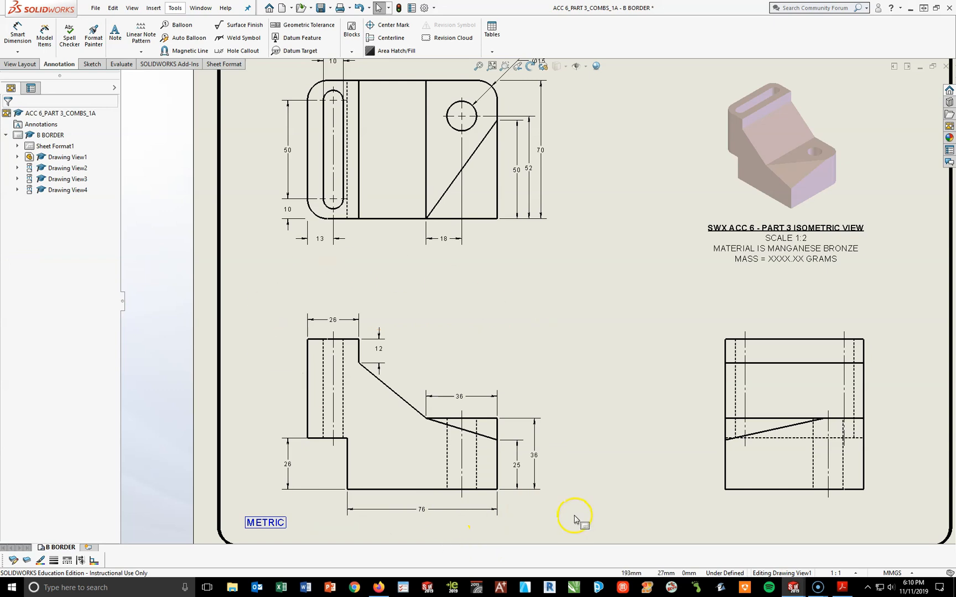
Dimension the overall height of the side view between its top and bottom edges, placing it on the view's left.
left_click(17, 33)
left_click(756, 339)
left_click(772, 489)
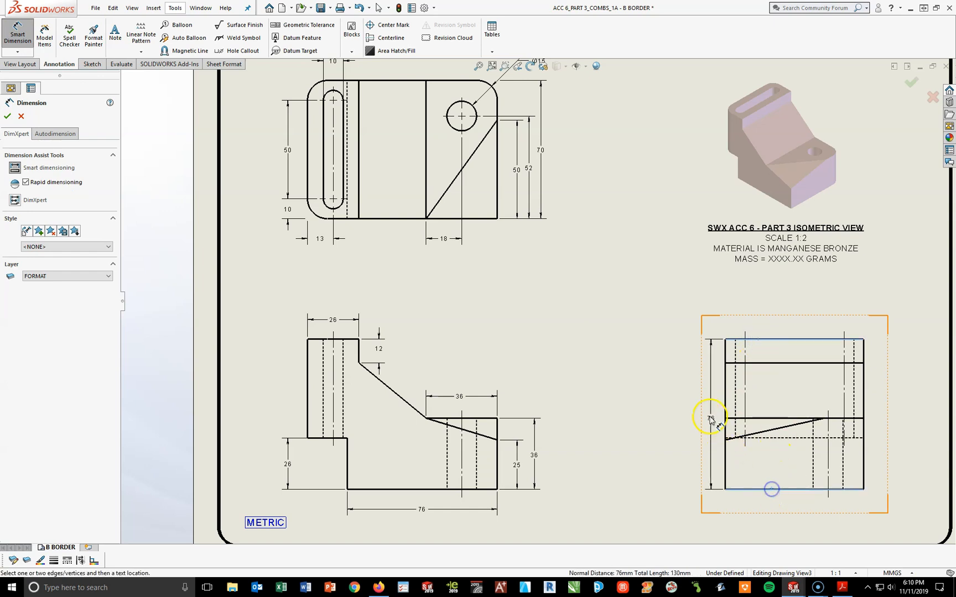
left_click(710, 420)
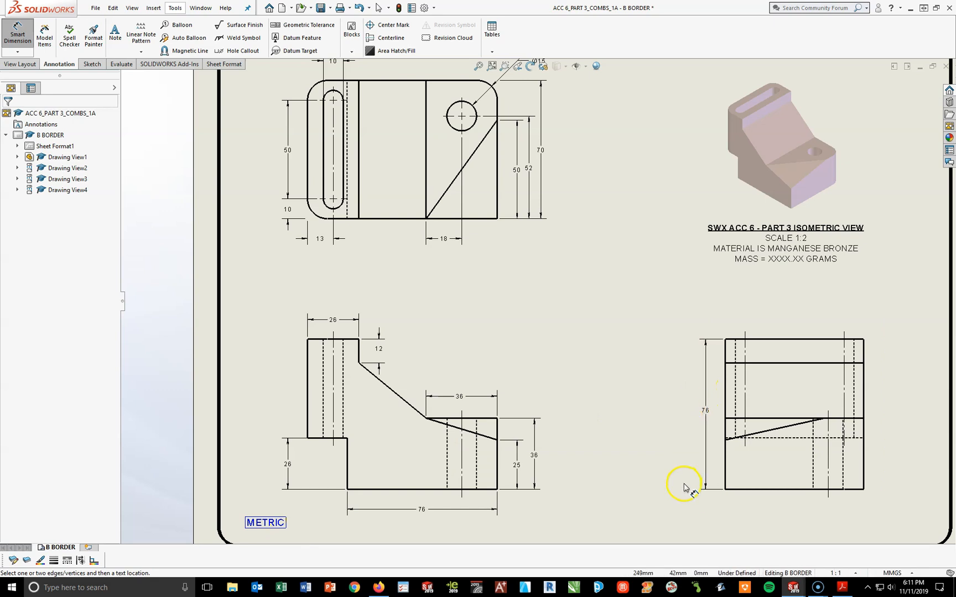
Check the reference PDF in Acrobat Reader, return to SOLIDWORKS and center the slot's width dimension above the slot in the top view.
key("alt+Tab")
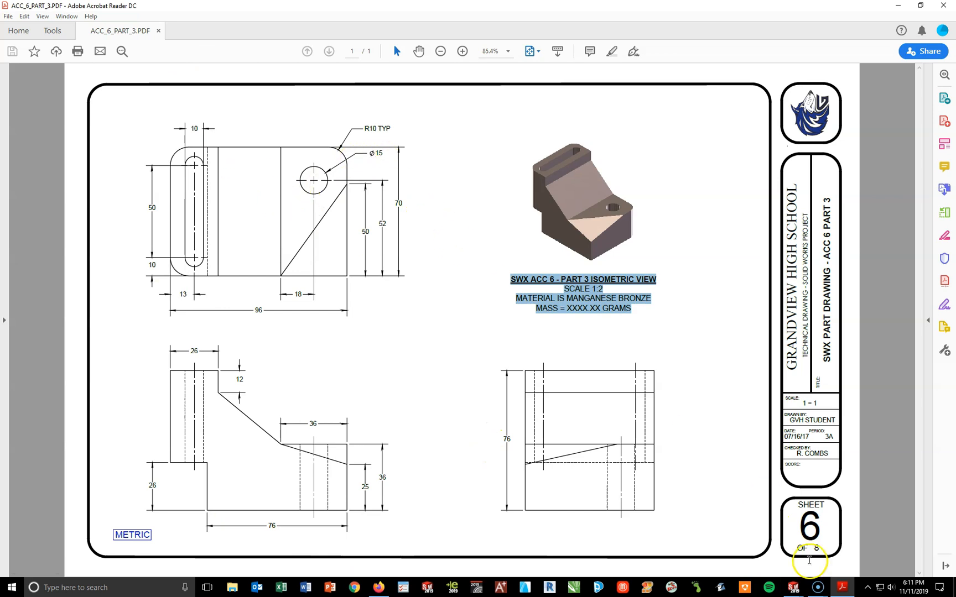
left_click(793, 588)
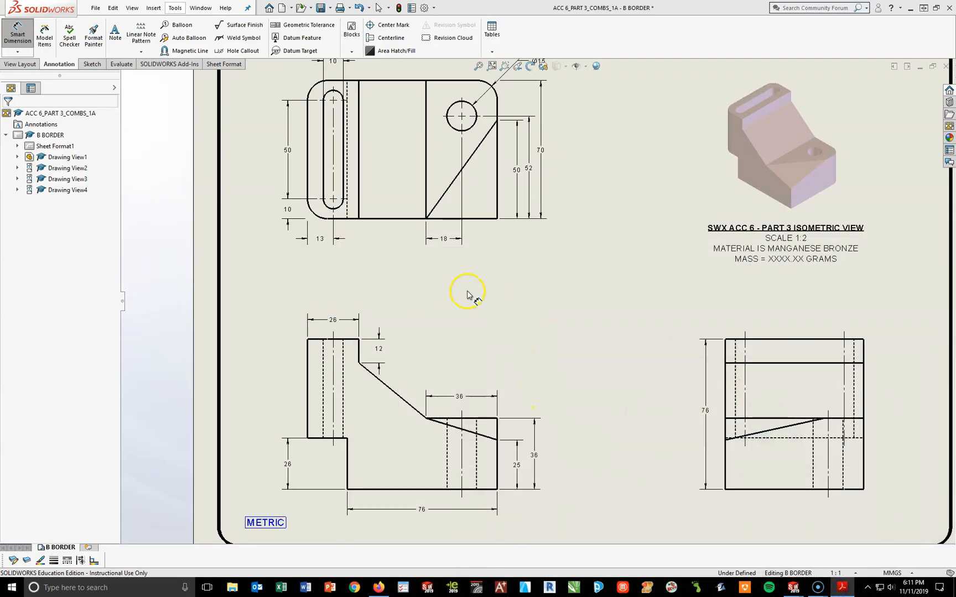
scroll(467, 295, "up", 2)
scroll(442, 202, "down", 3)
left_click_drag(387, 123, 381, 125)
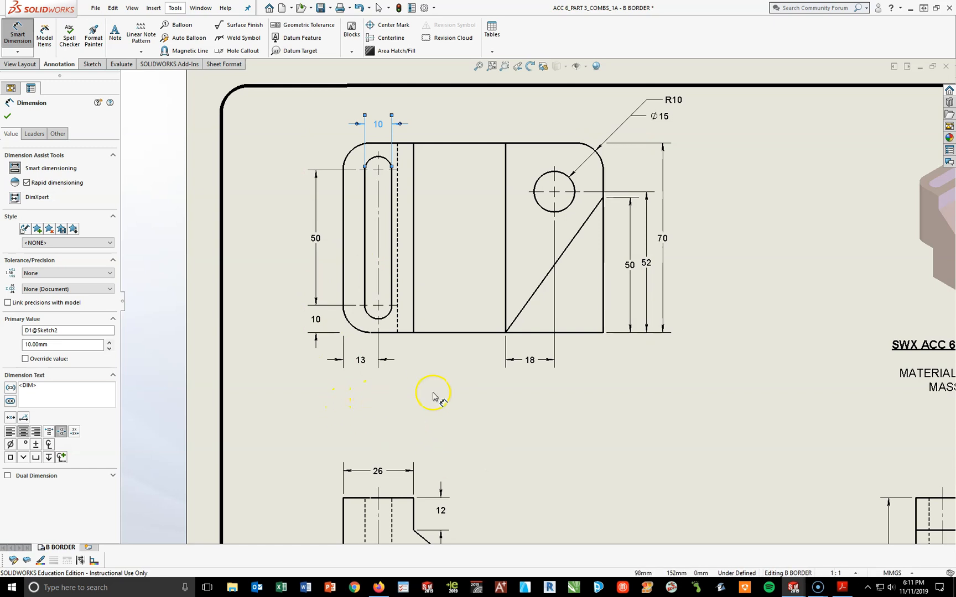
Following the reference PDF, dimension the top view's overall width between its outer vertical edges, placed beneath the 13 and 18 mm dimensions.
left_click(842, 587)
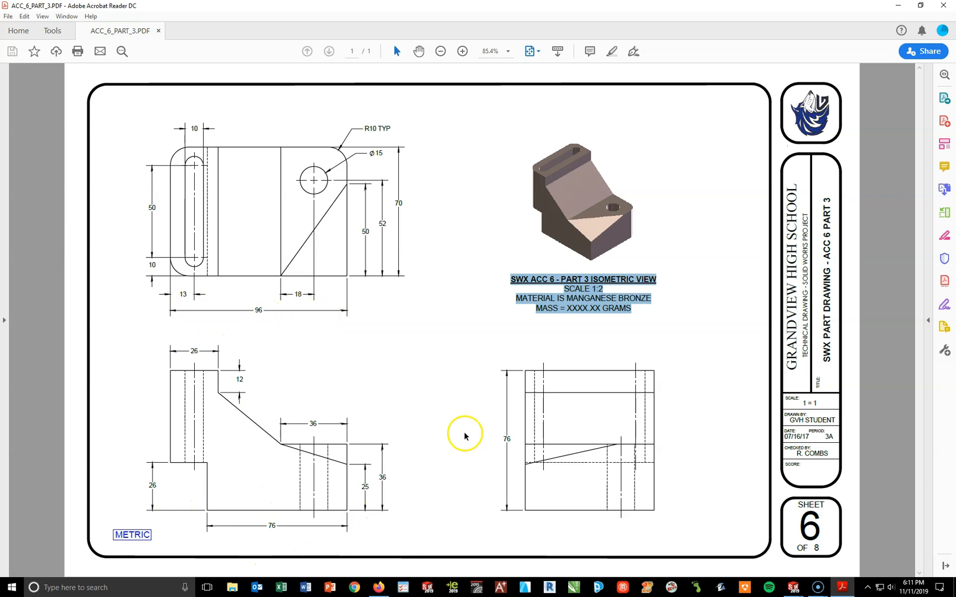
left_click(793, 588)
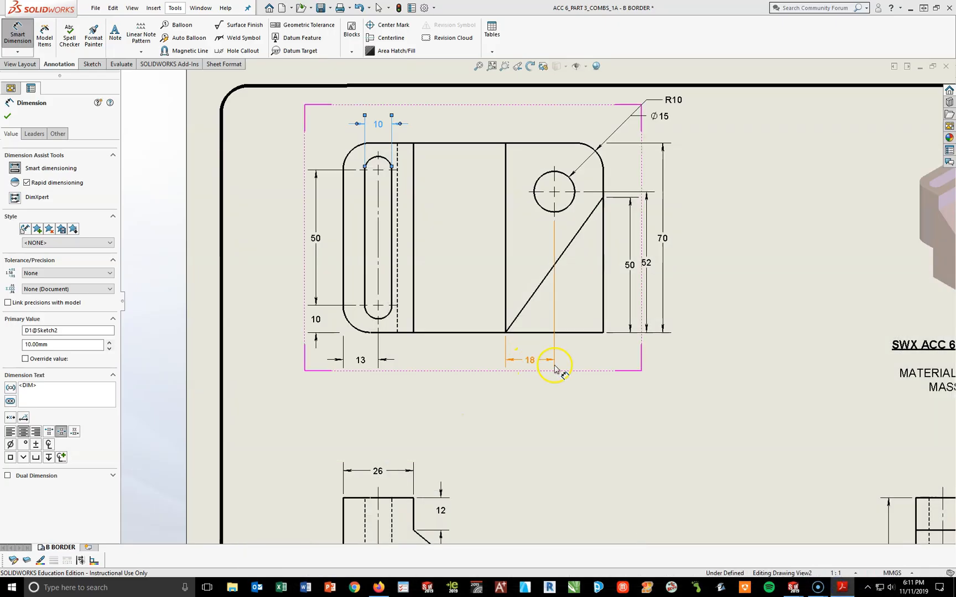
left_click(343, 282)
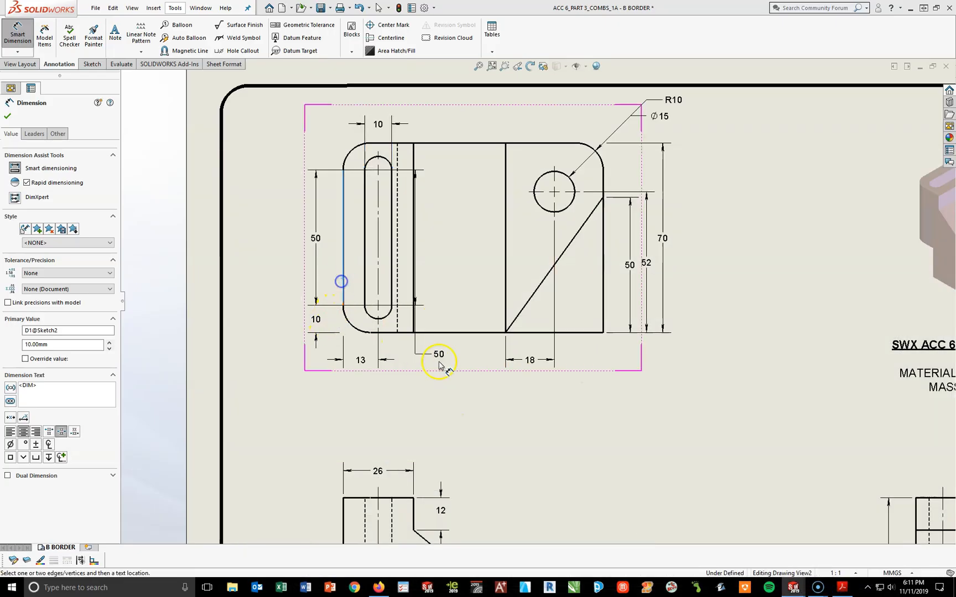
left_click(603, 303)
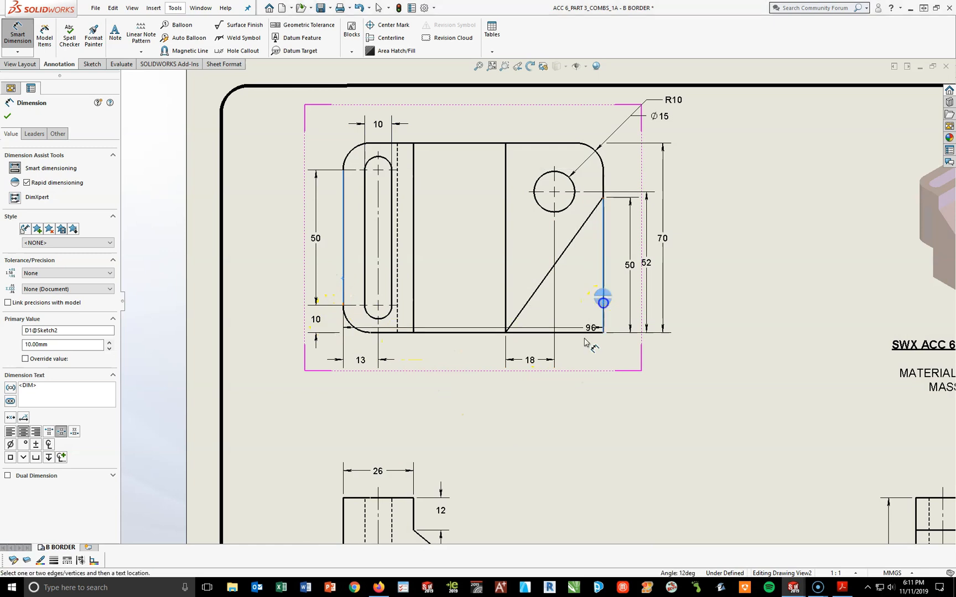
left_click(469, 388)
left_click(570, 443)
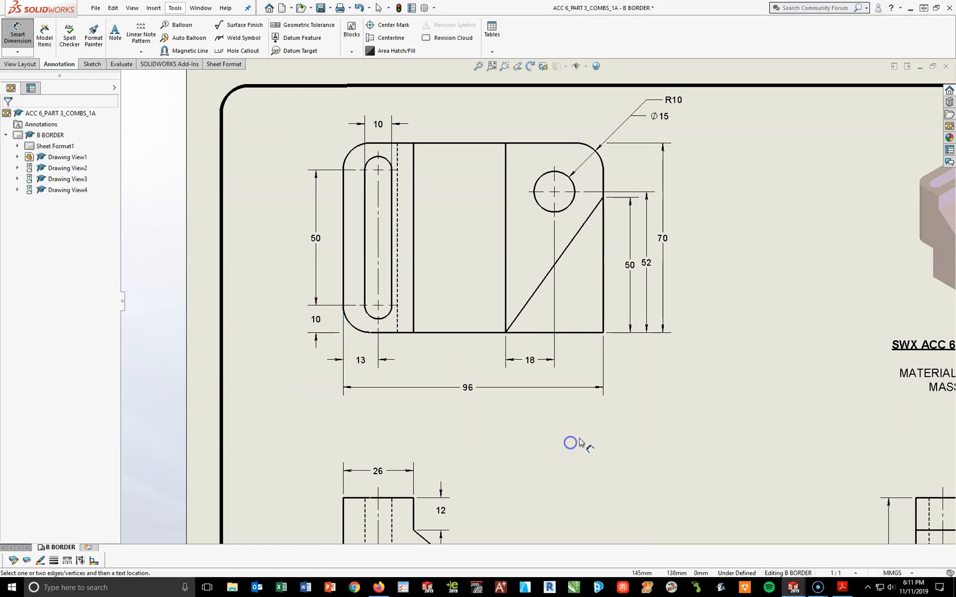
Space out the top view's vertical dimensions by moving the 70 and 52 mm dimensions farther from the part.
left_click(627, 281)
left_click_drag(662, 238, 689, 239)
left_click(648, 268)
left_click_drag(648, 268, 661, 265)
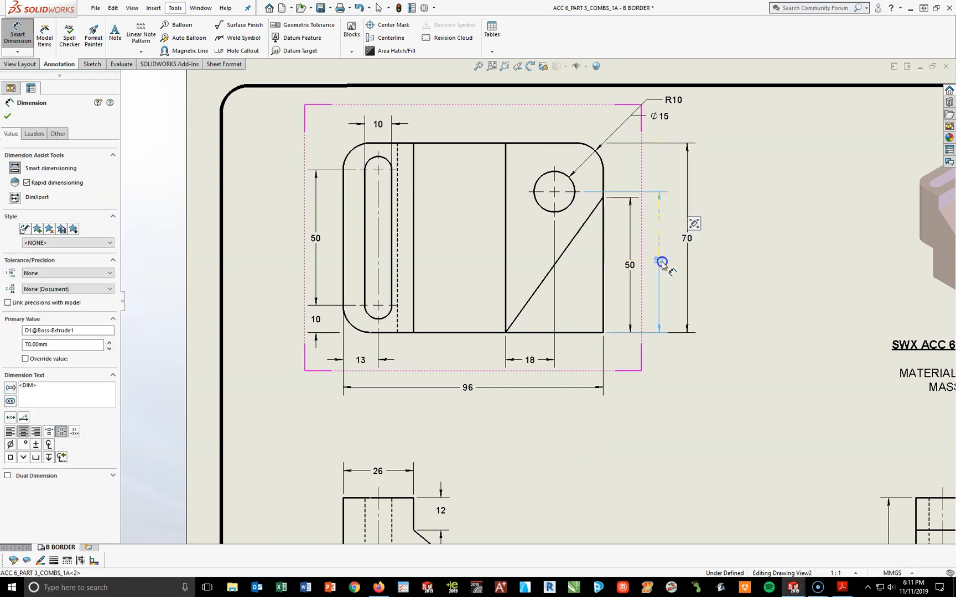
left_click(704, 376)
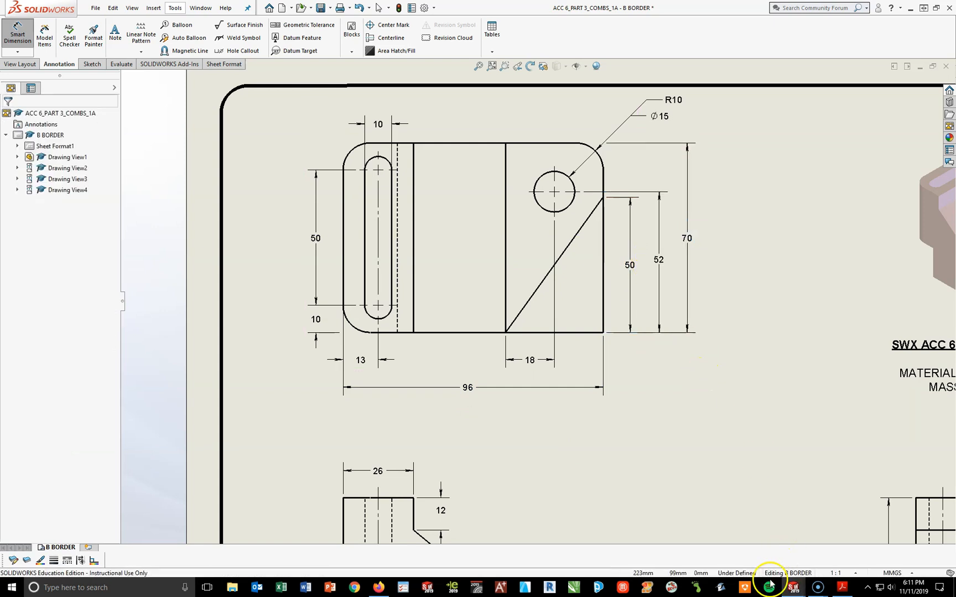
Following the reference PDF, move the hole's diameter 15 callout and the corner's R10 callout closer to the top view.
left_click(841, 588)
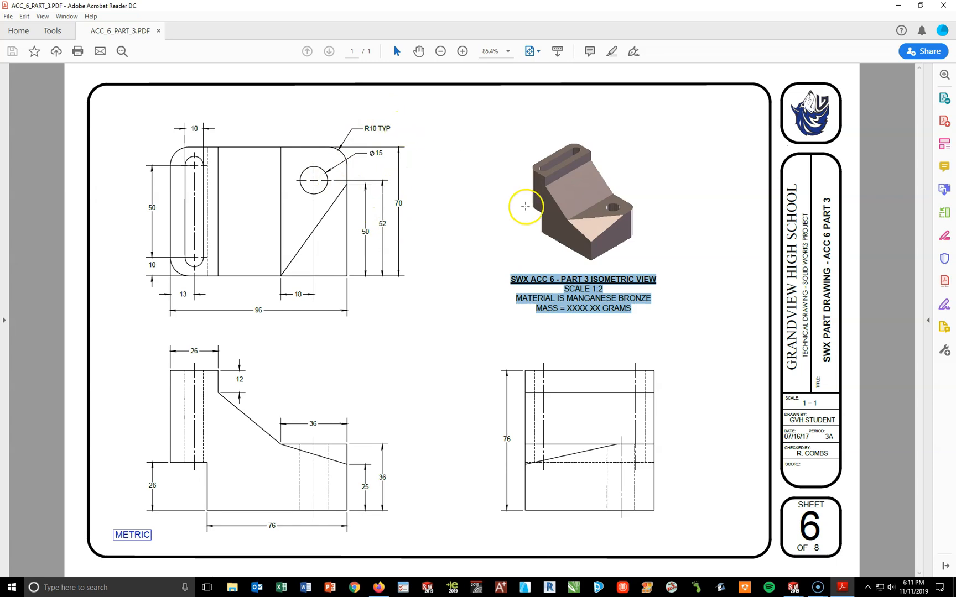
left_click(842, 587)
mouse_move(659, 116)
left_mouse_down()
mouse_move(666, 132)
mouse_move(650, 161)
left_mouse_up()
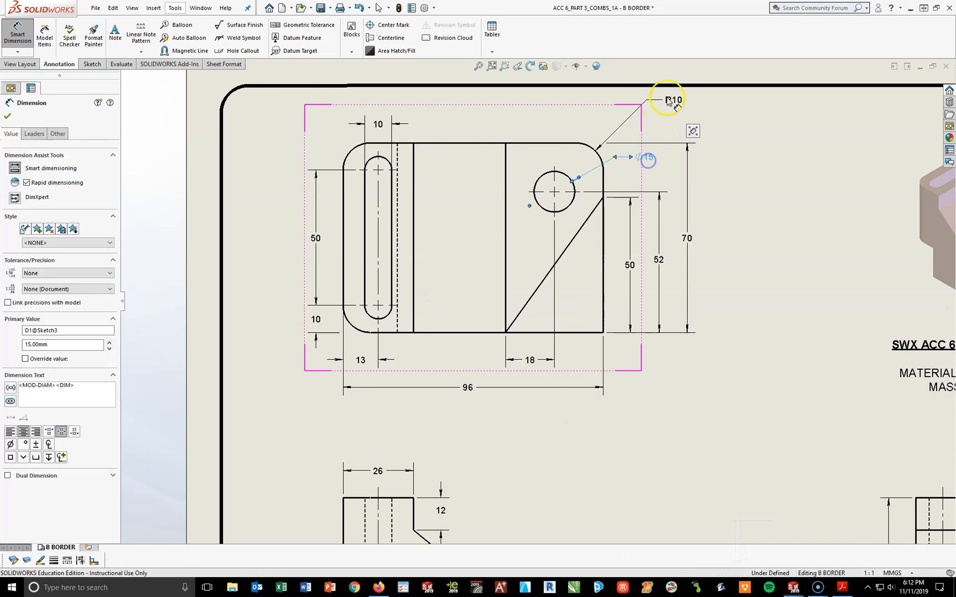
left_click_drag(675, 101, 643, 119)
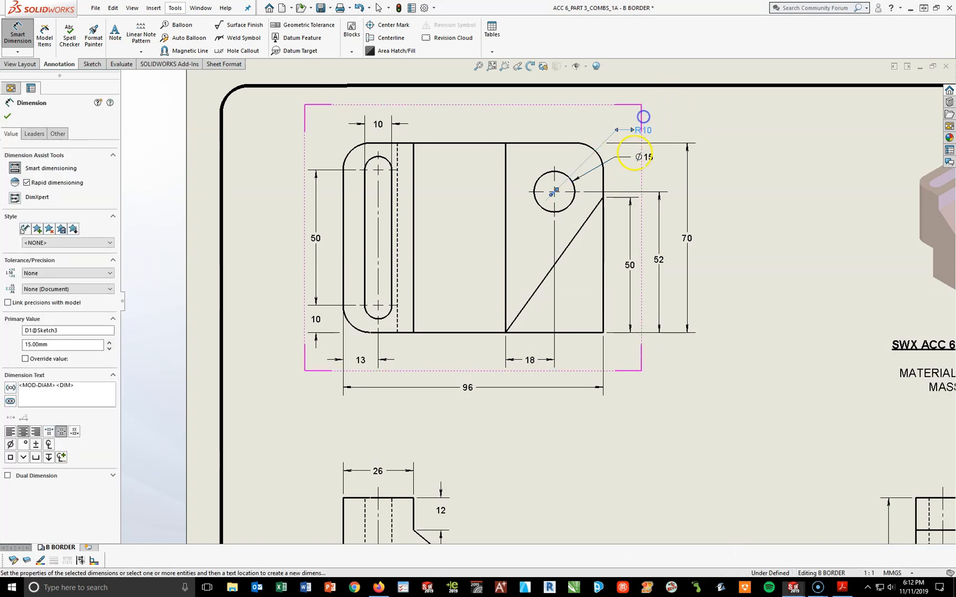
Adjust the top view's R10 corner radius dimension, whose leader crosses the hole, and delete it.
scroll(569, 188, "down", 3)
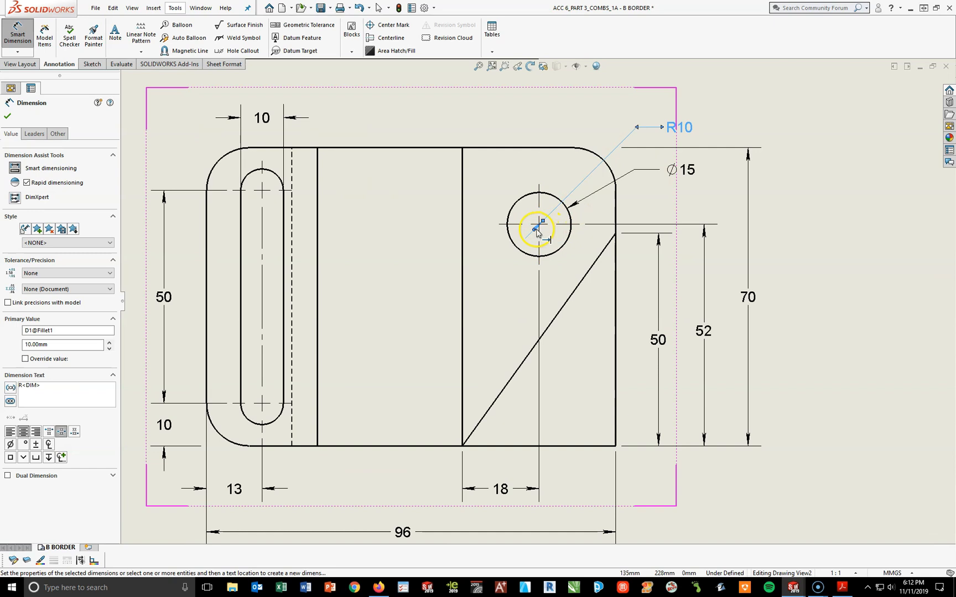
left_click(534, 230)
left_click(551, 213)
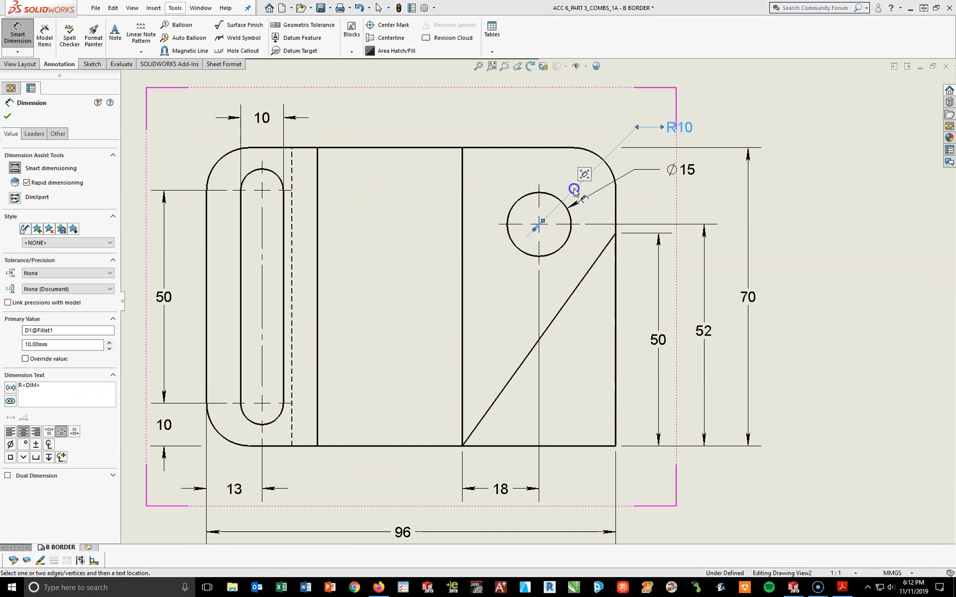
left_click_drag(667, 136, 653, 99)
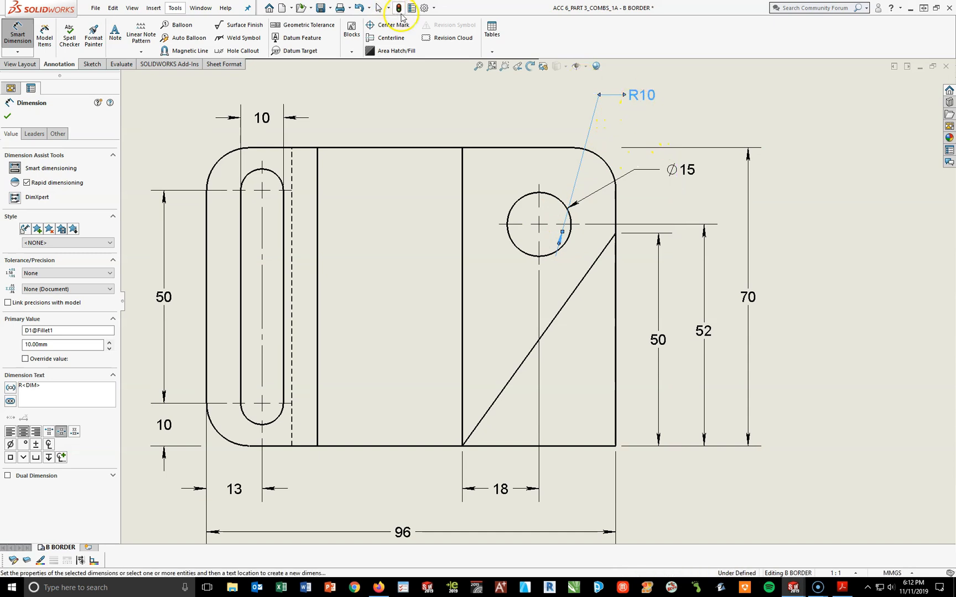
key("Escape")
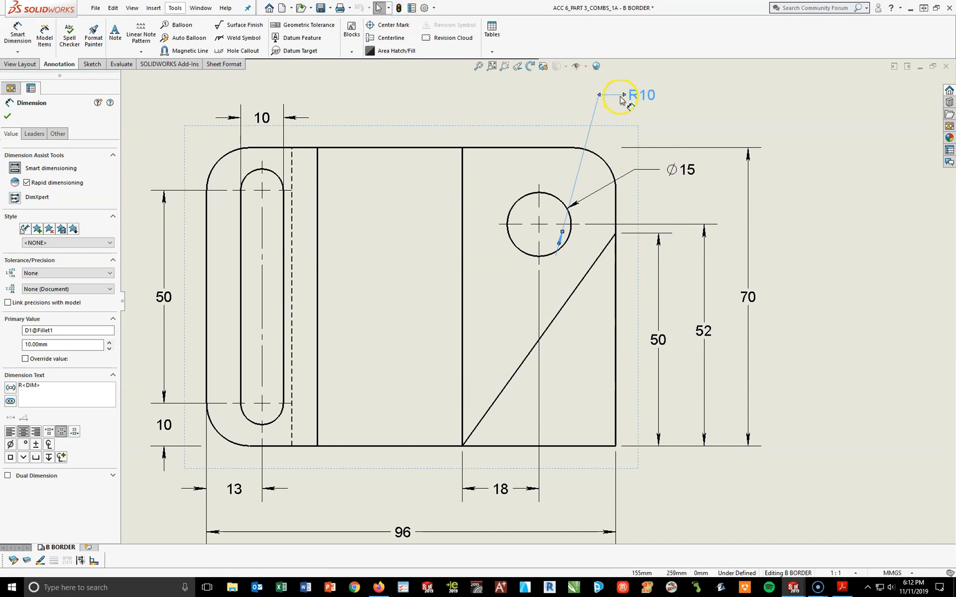
key("Delete")
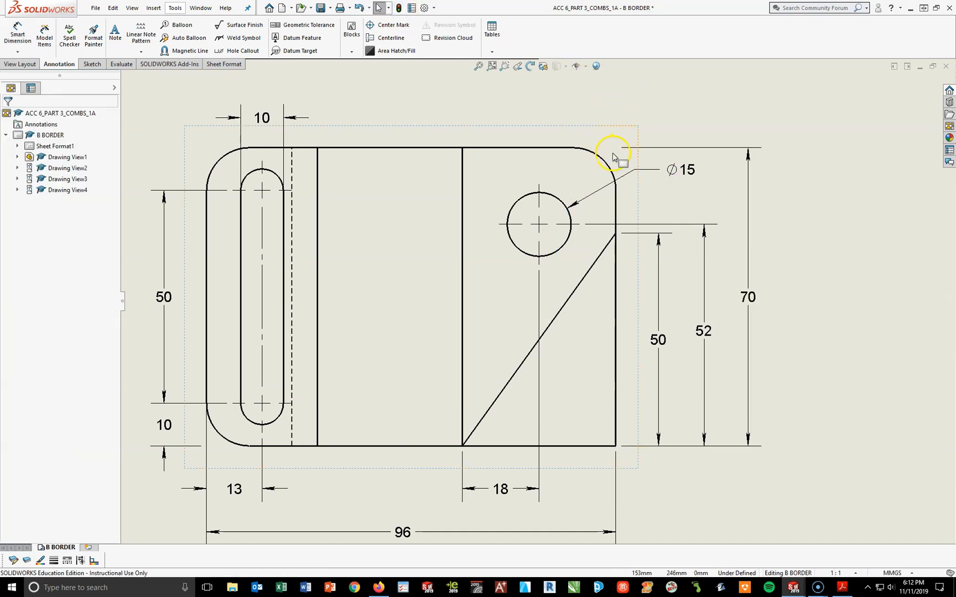
Dimension the radius of the rounded corner near the hole in the top view, placing it outside the part, with TYP appended.
left_click(17, 34)
left_click(604, 159)
left_click(702, 102)
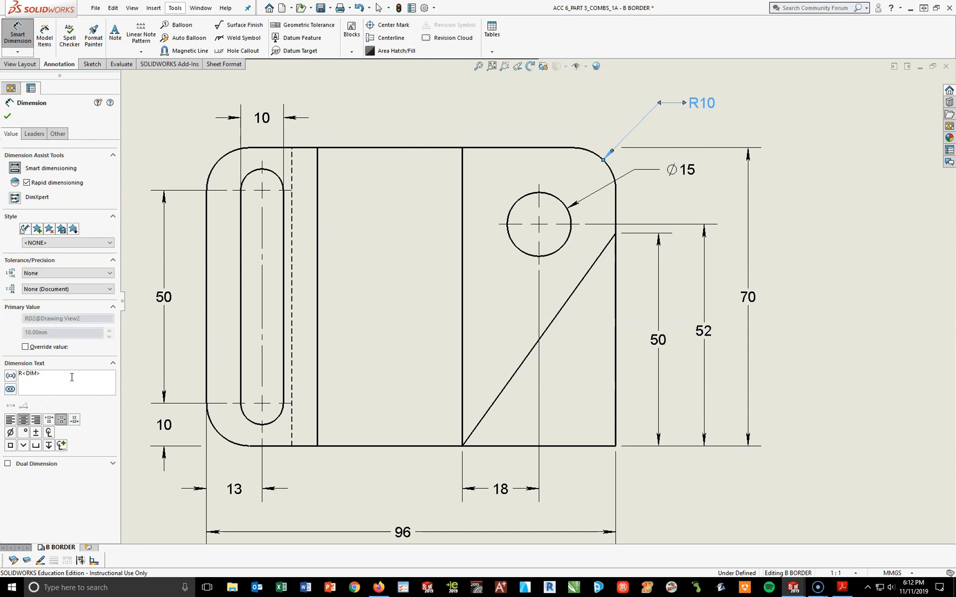
type("TYP")
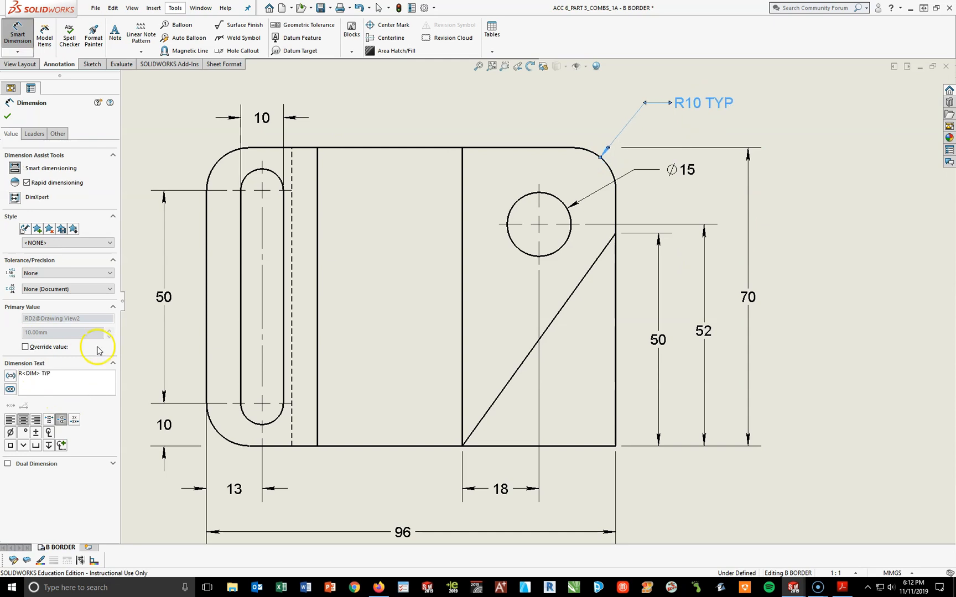
left_click(847, 314)
key("f")
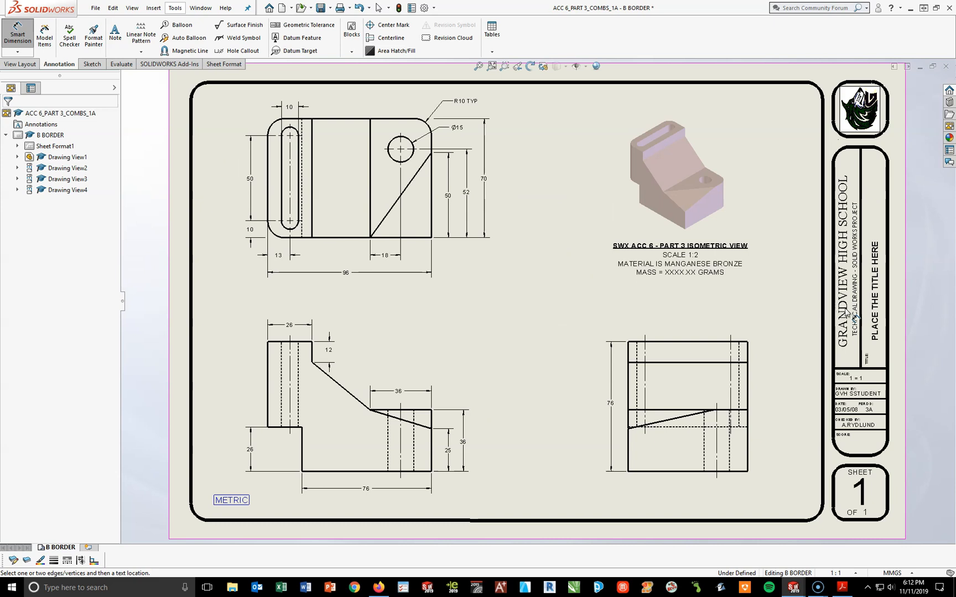
key("Escape")
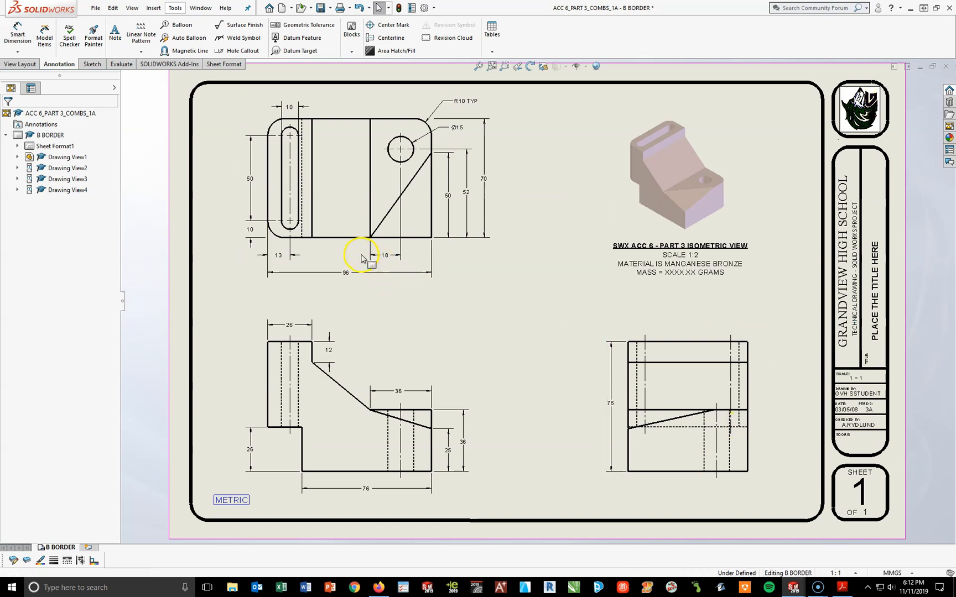
Shift the top view slightly down and the front view slightly up on the sheet.
mouse_move(282, 239)
left_mouse_down()
mouse_move(341, 244)
mouse_move(333, 257)
left_mouse_up()
left_click(380, 376)
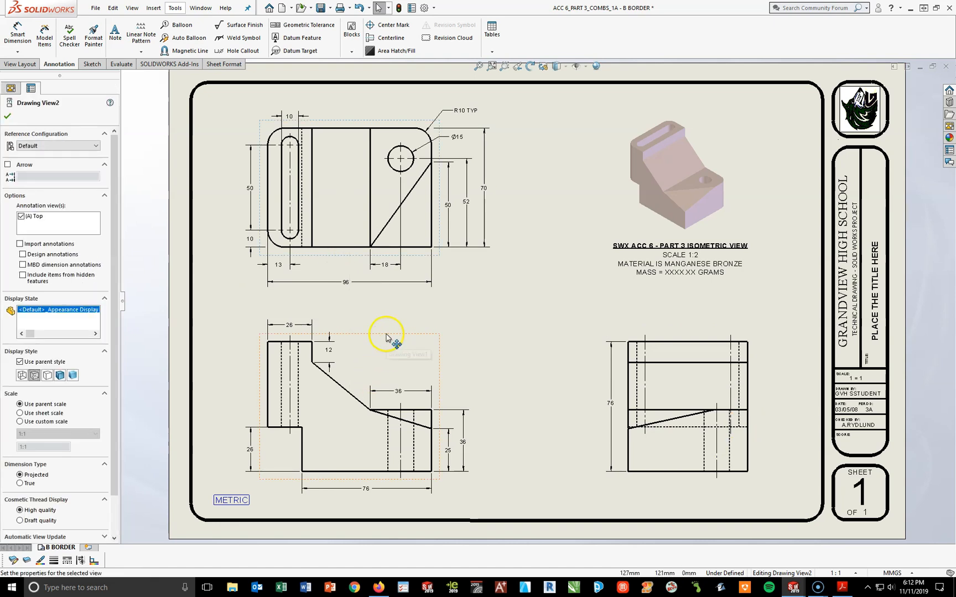
left_click_drag(390, 334, 385, 325)
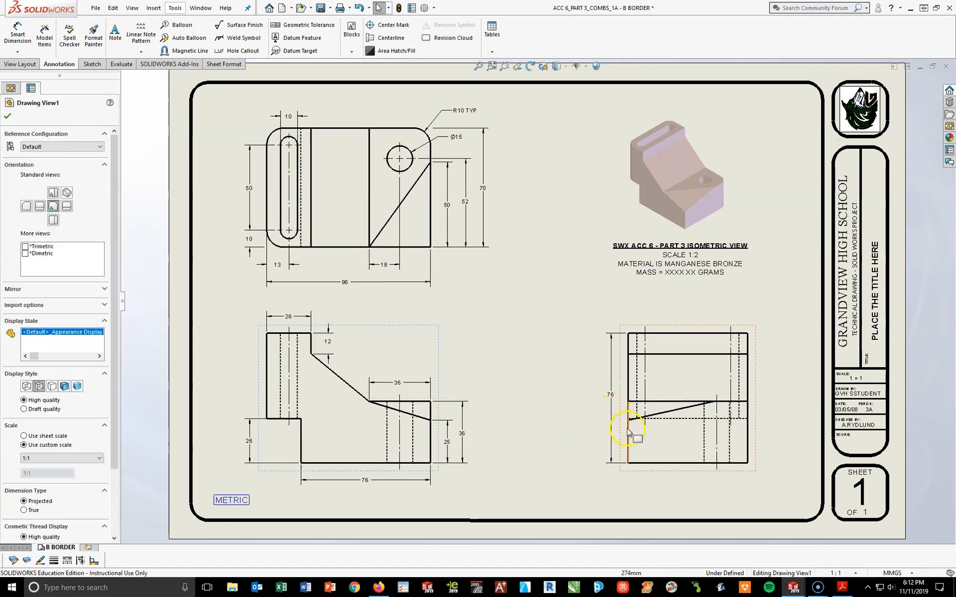
Check the reference PDF in Acrobat Reader, return to SOLIDWORKS and set the drawing title to SWX PART DRAWING - ACC 6 PART 3.
left_click(842, 588)
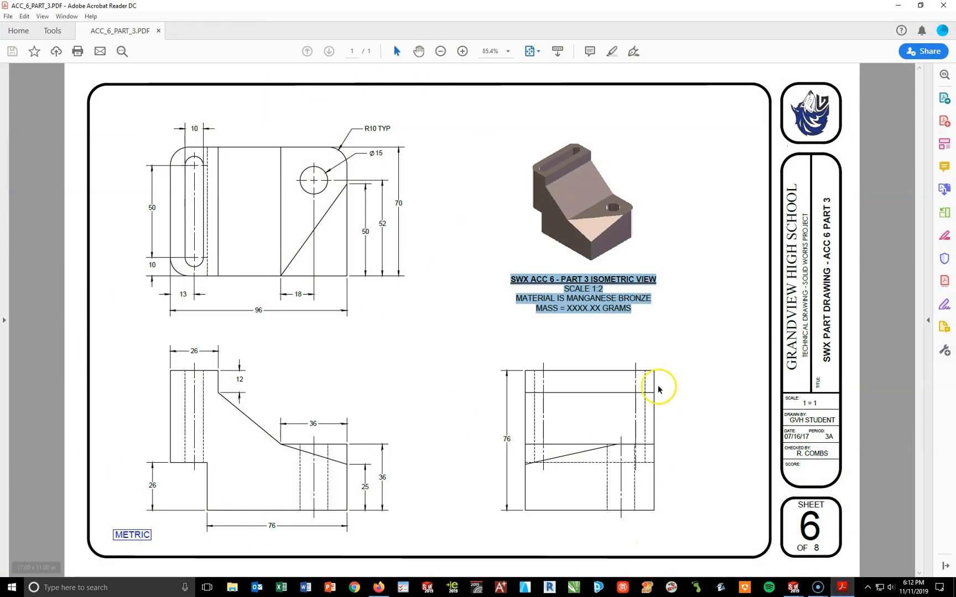
left_click(696, 348)
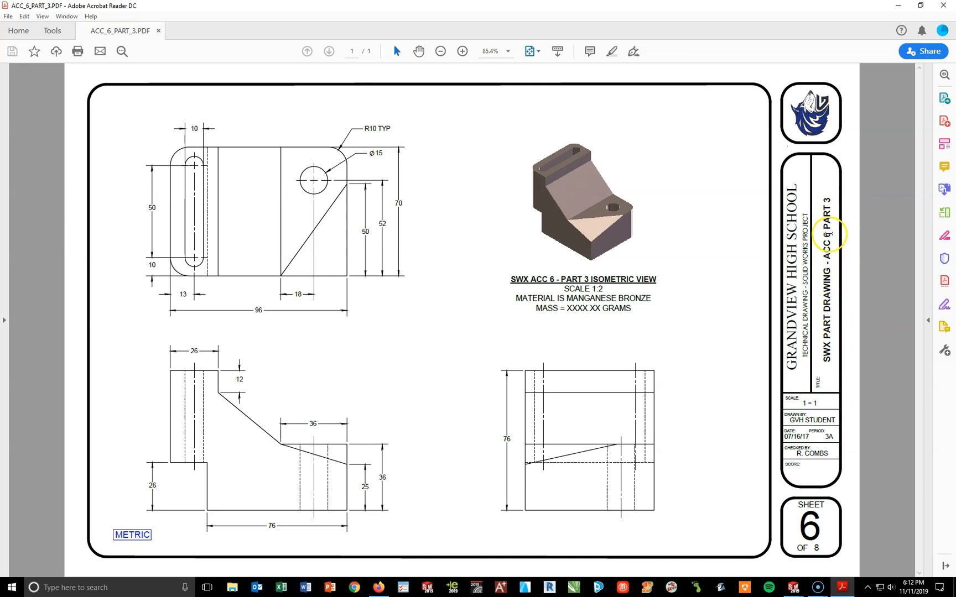
mouse_move(843, 585)
left_click(843, 585)
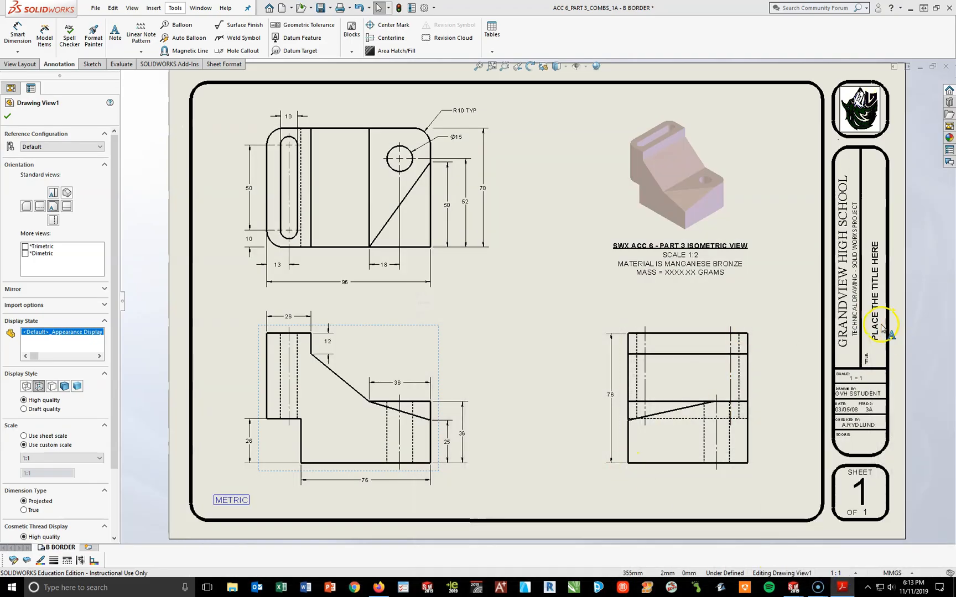
scroll(881, 327, "up", 3)
left_click(775, 315)
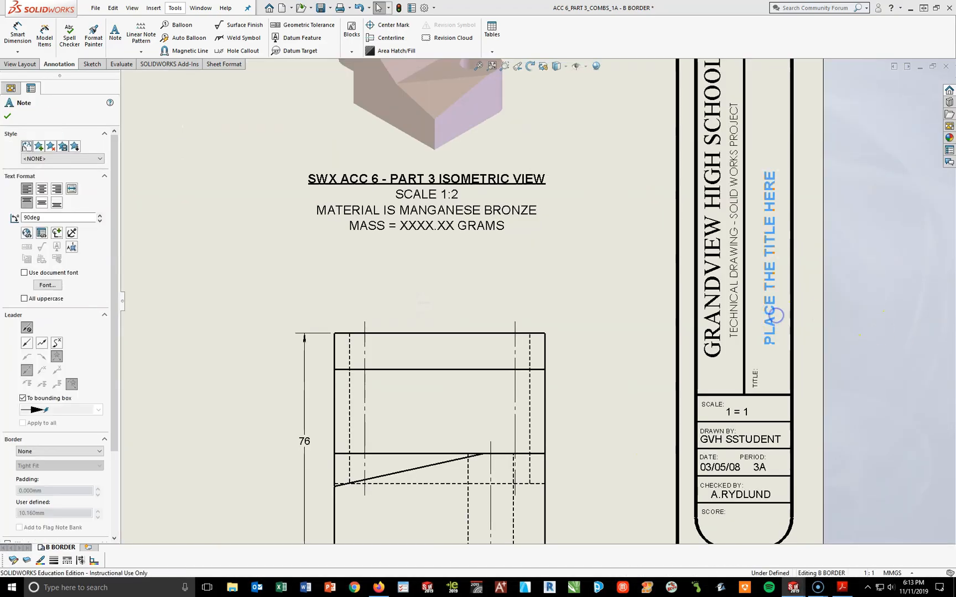
double_click(776, 316)
type("AQ")
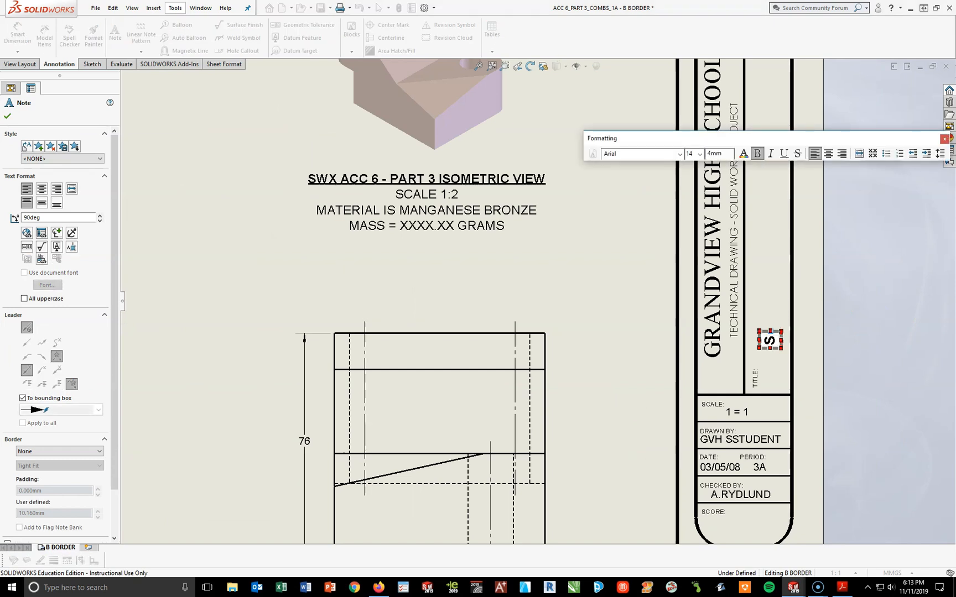
key("BackSpace")
type("X")
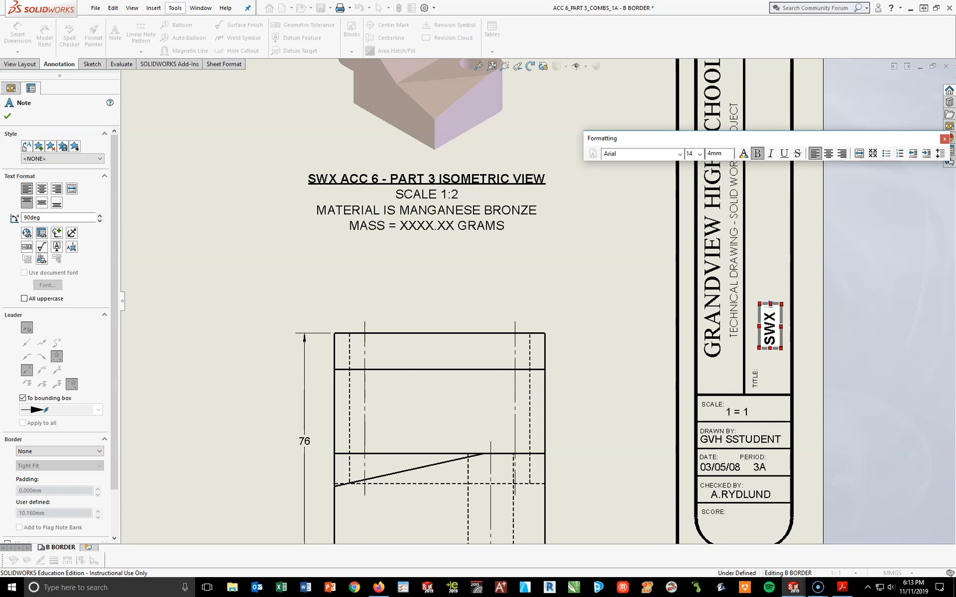
type("T D")
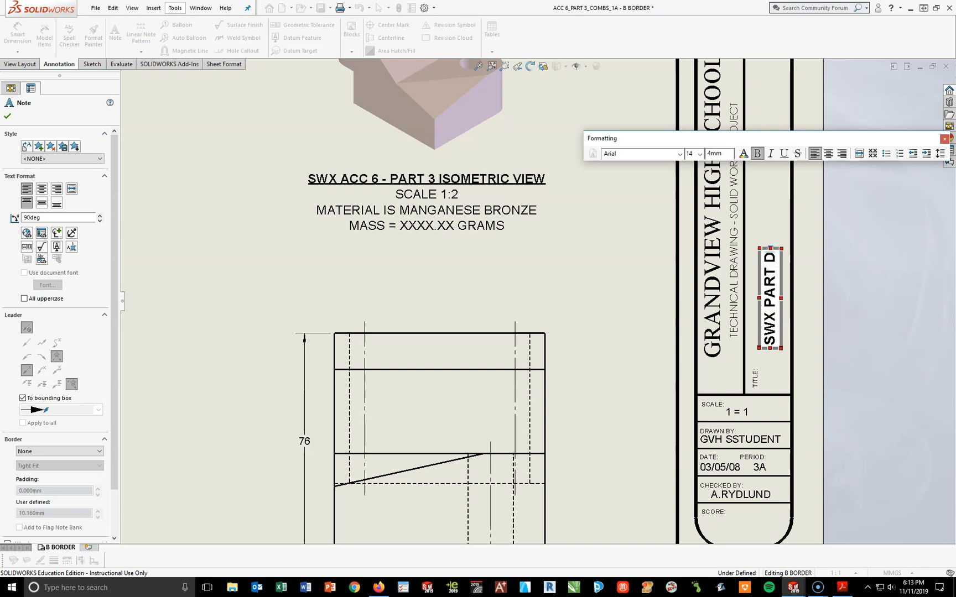
type("RAWING -")
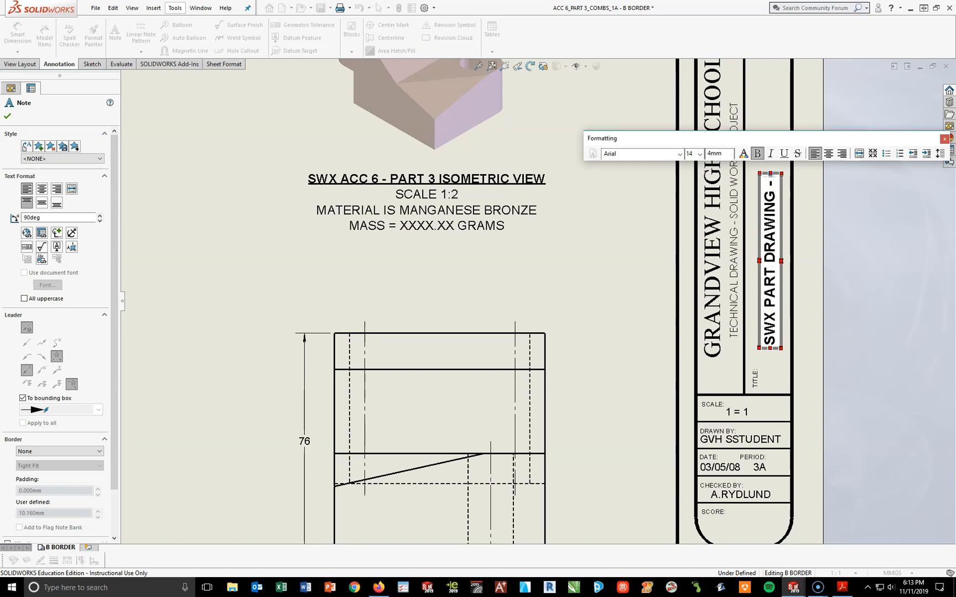
type(" AC PART 4")
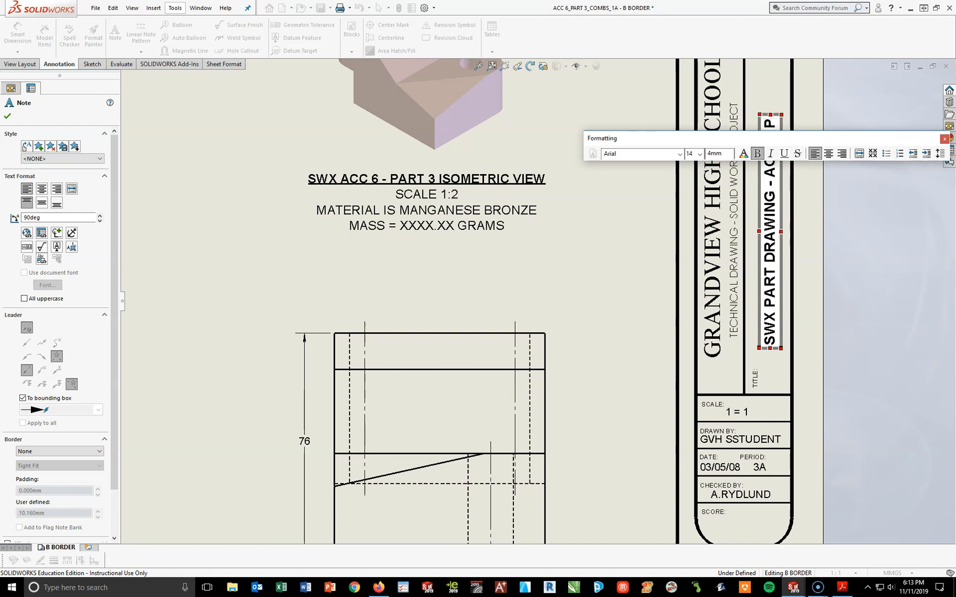
key("BackSpace")
type("3")
left_click(861, 389)
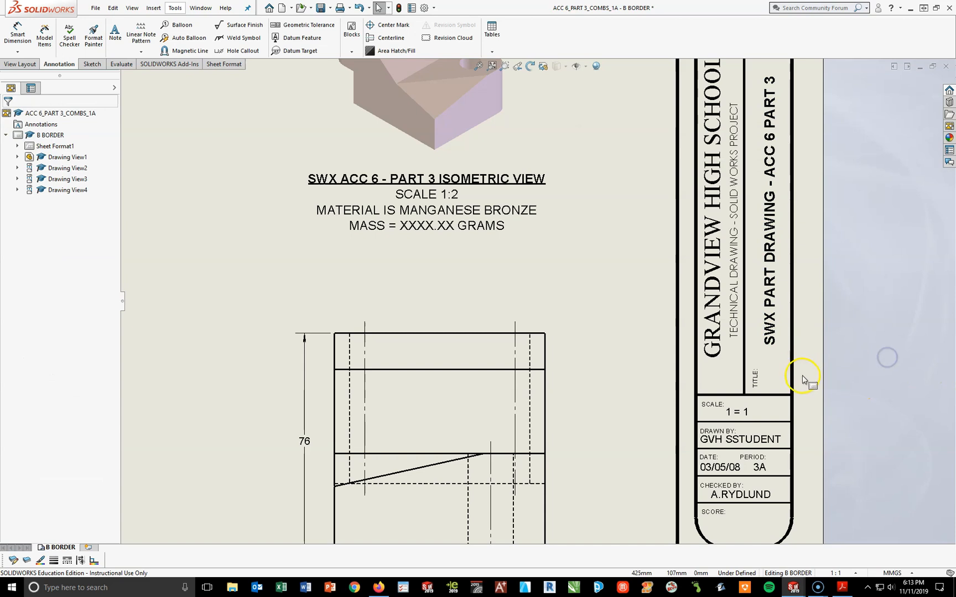
Center the title block's scale note in its cell, and replace the Drawn By entry with the drafter's name, centered likewise.
left_click(751, 412)
left_click_drag(751, 412, 748, 412)
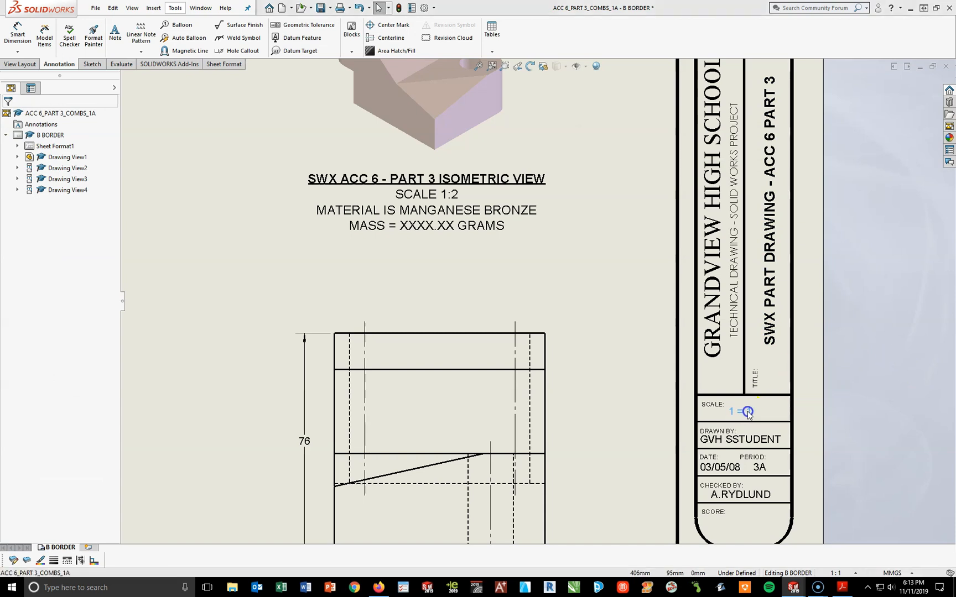
double_click(735, 441)
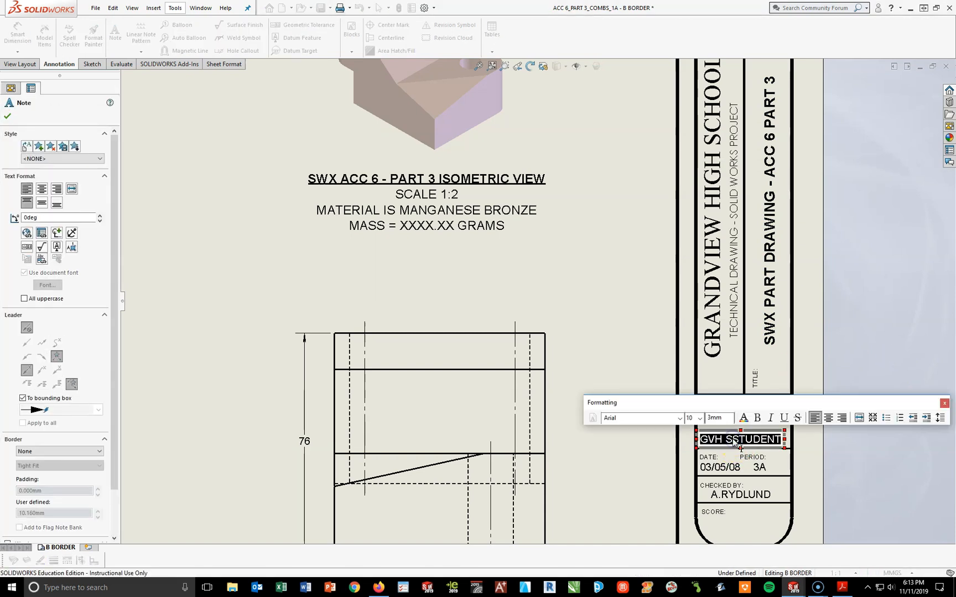
type("R. COMBS")
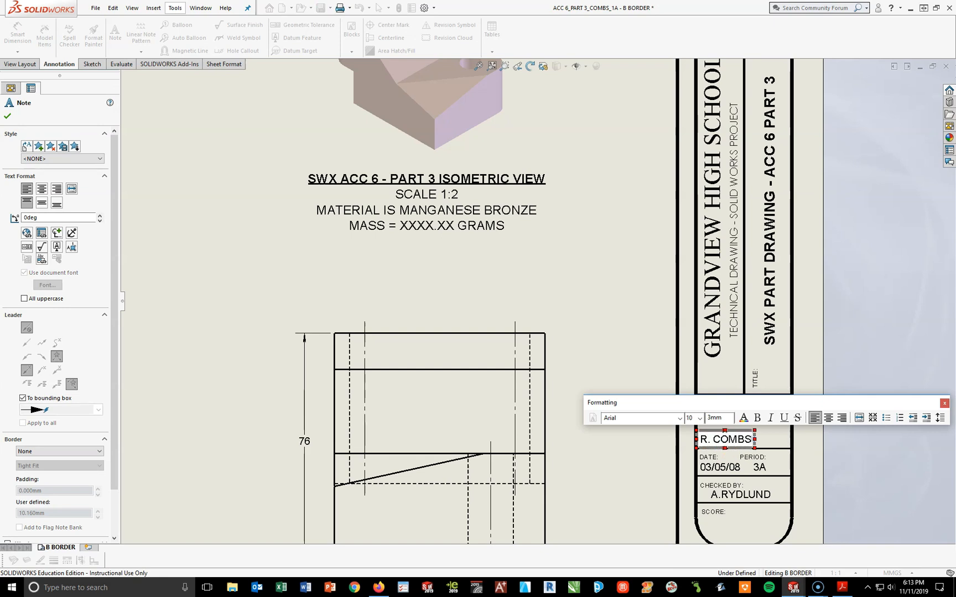
left_click(625, 506)
left_click(741, 444)
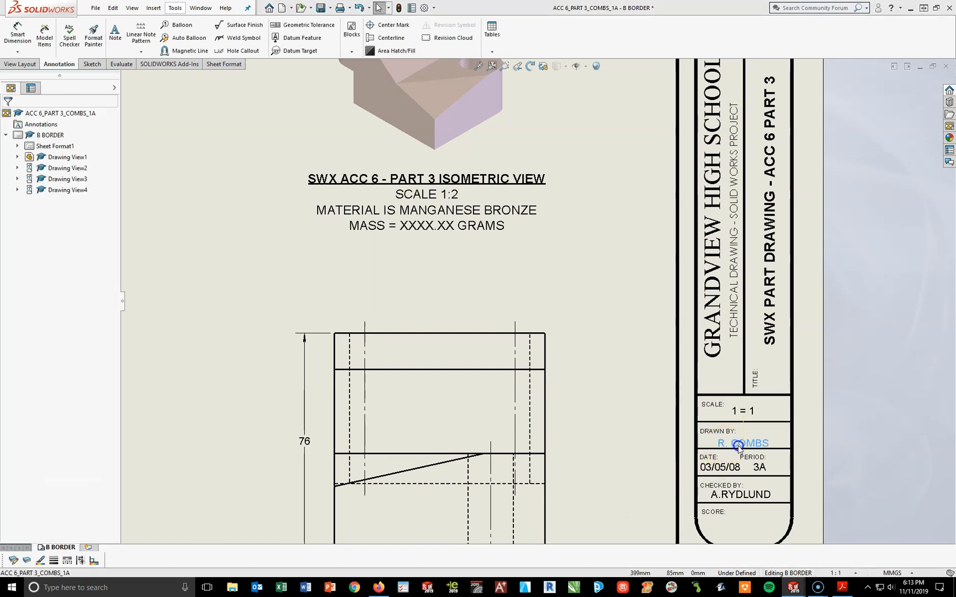
Set the title block's date to 11/7/19 and its period, shifted slightly right, to 2A.
double_click(736, 468)
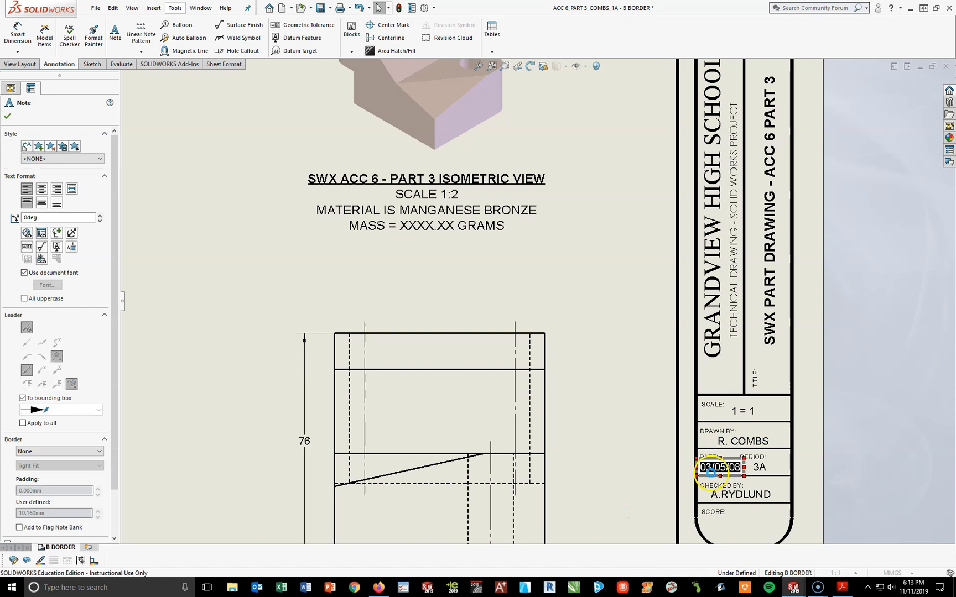
type("11")
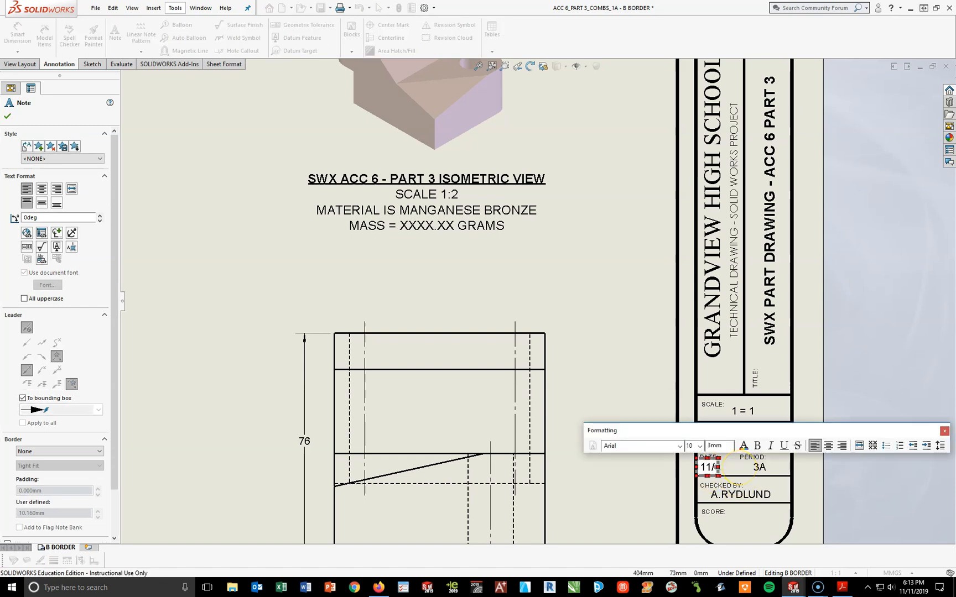
type("/7/19")
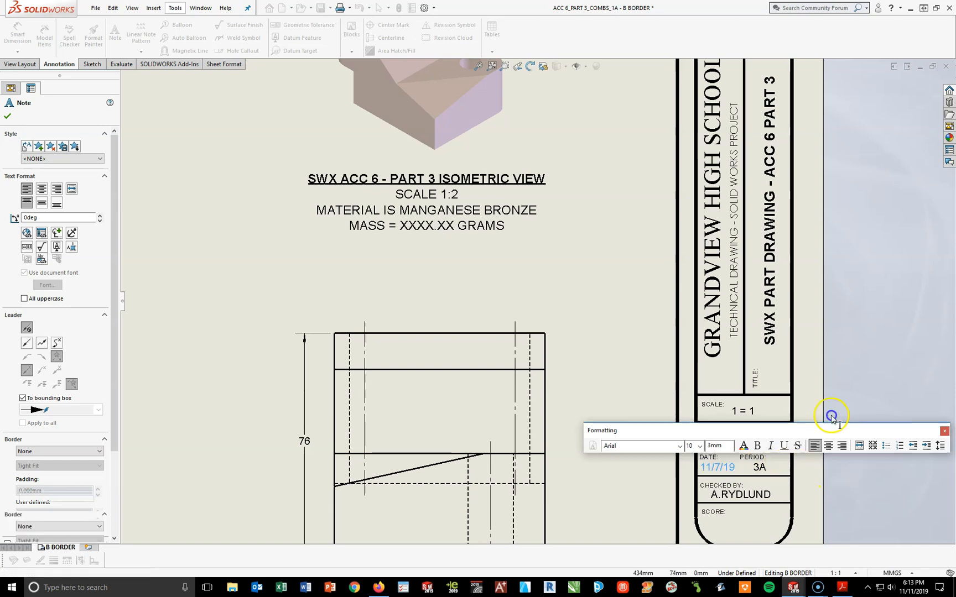
left_click(831, 474)
double_click(759, 469)
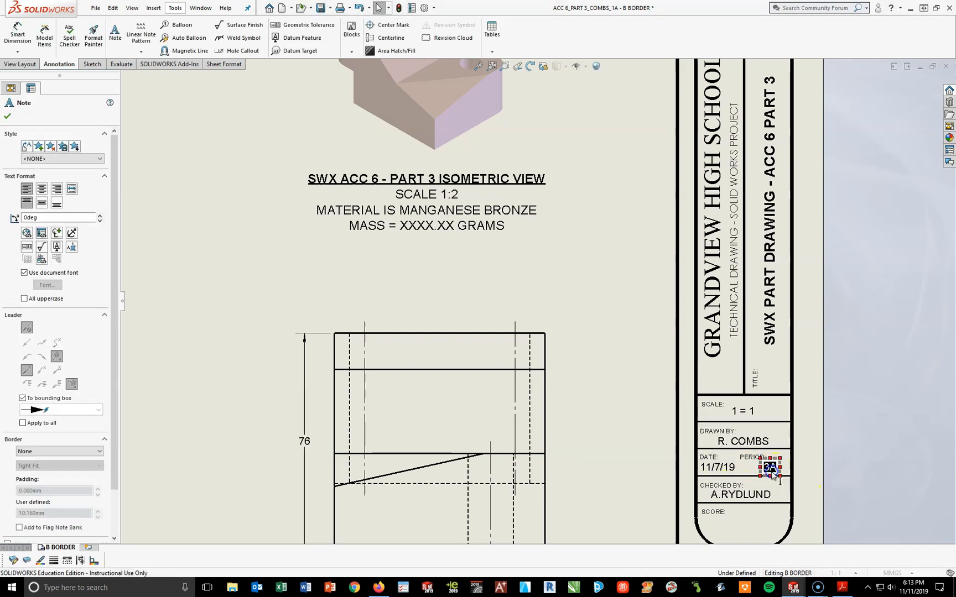
type("2A")
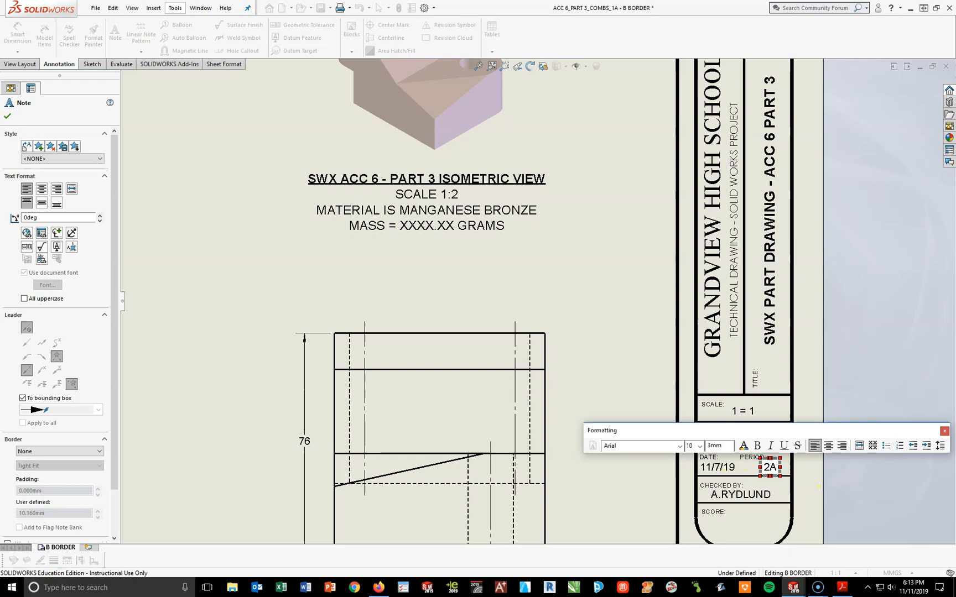
left_click(796, 501)
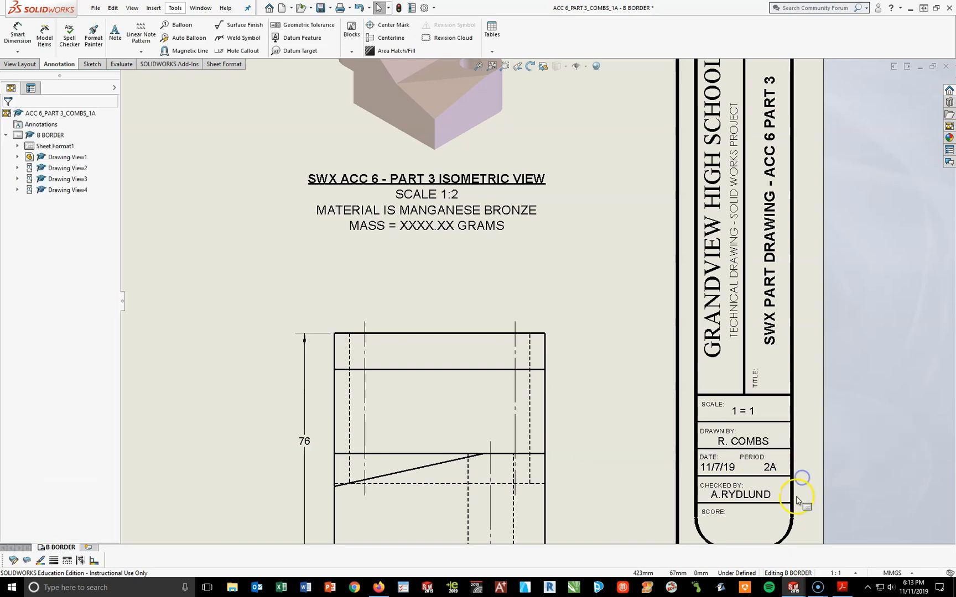
Replace the title block's Checked By entry with the checker's name and center it in its cell.
double_click(757, 497)
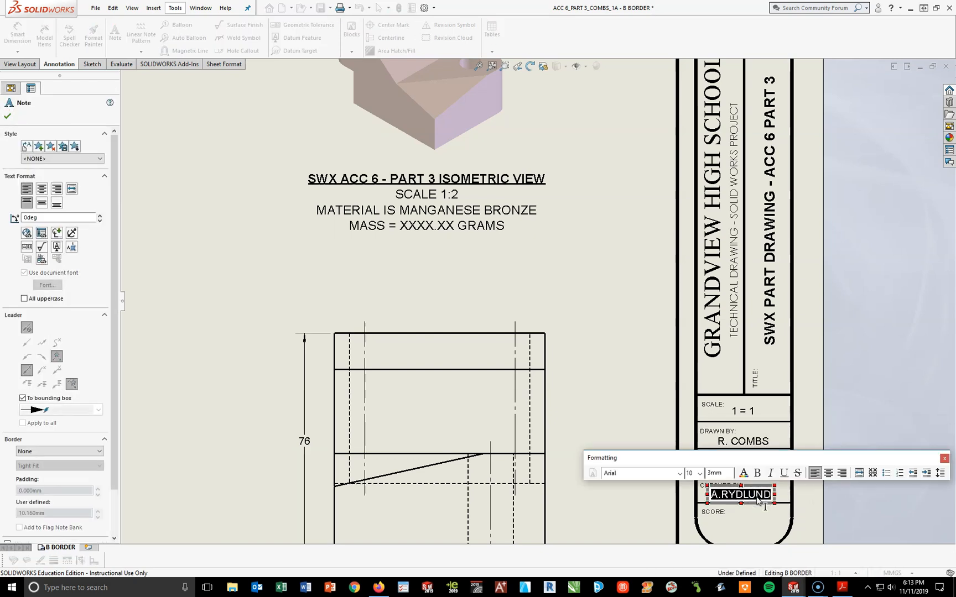
type("R. COMBA")
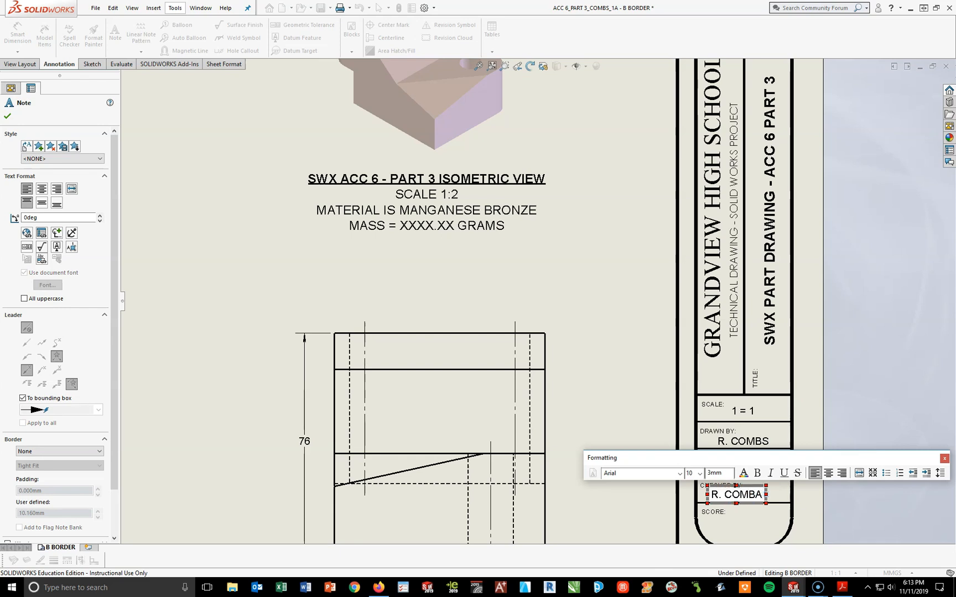
key("BackSpace")
type("S")
left_click(825, 494)
left_click(832, 482)
key("f")
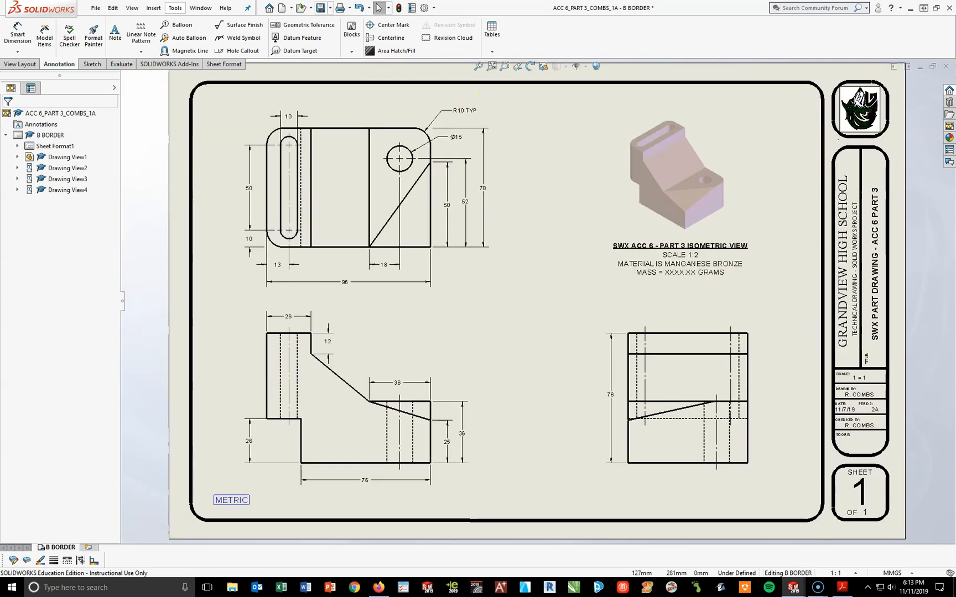
Save the drawing in the 3D Parts folder under its proposed file name, and print one copy of the current sheet.
left_click(317, 8)
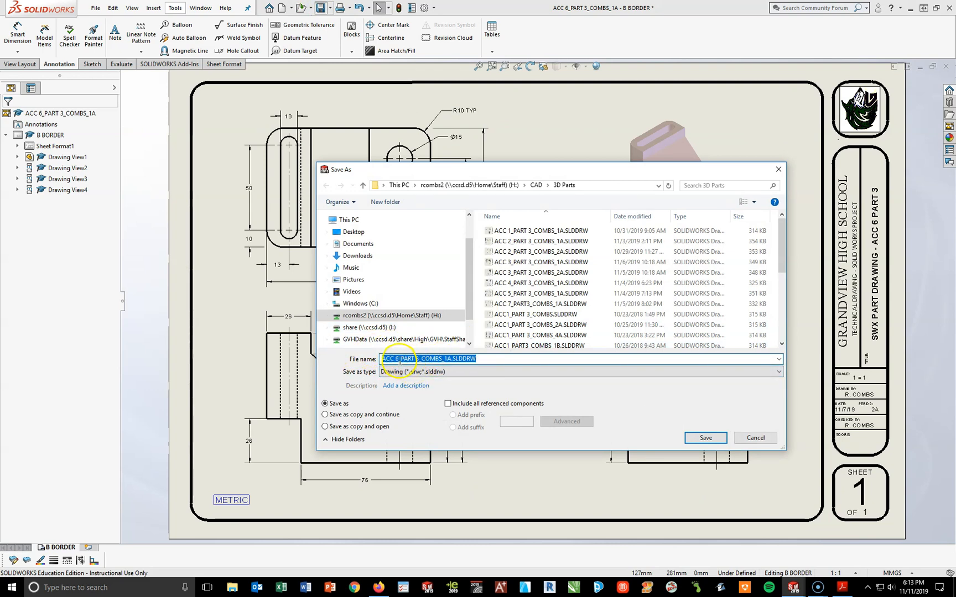
left_click(703, 440)
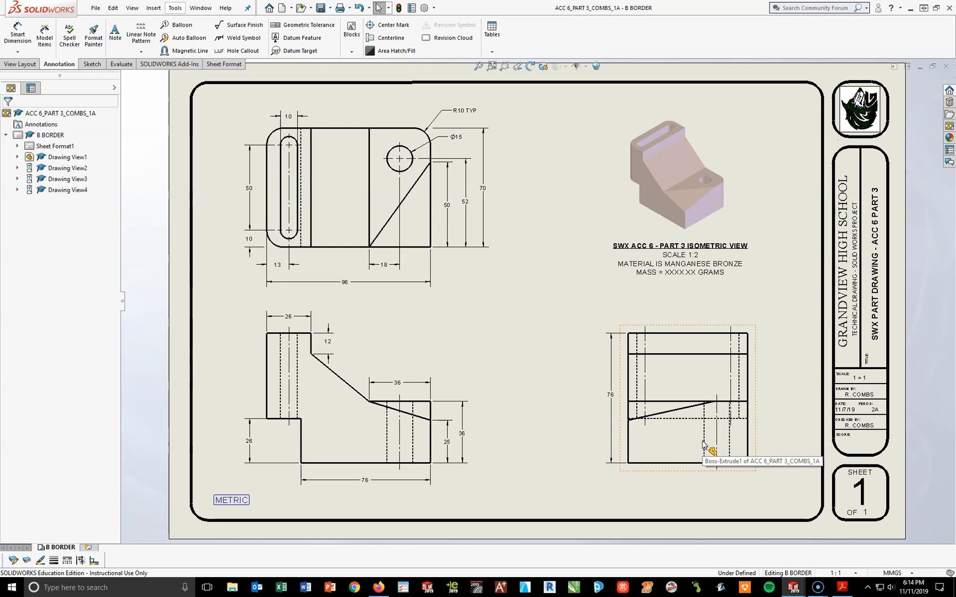
left_click(340, 8)
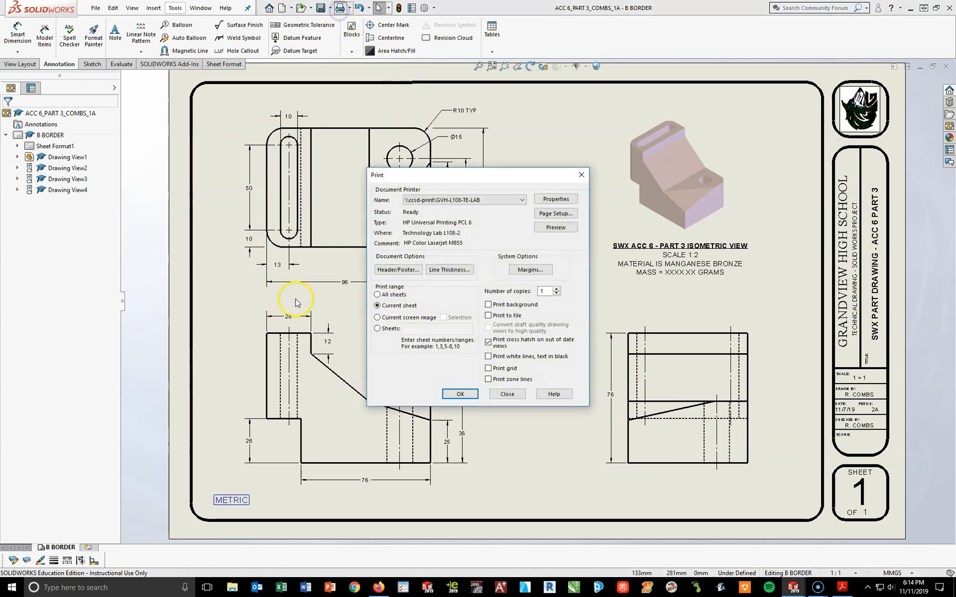
left_click(467, 394)
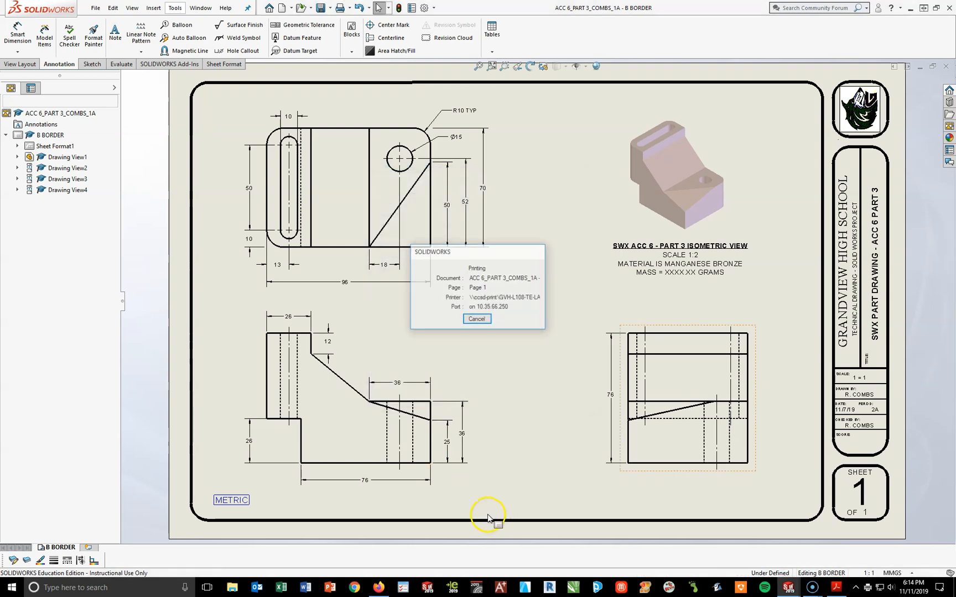